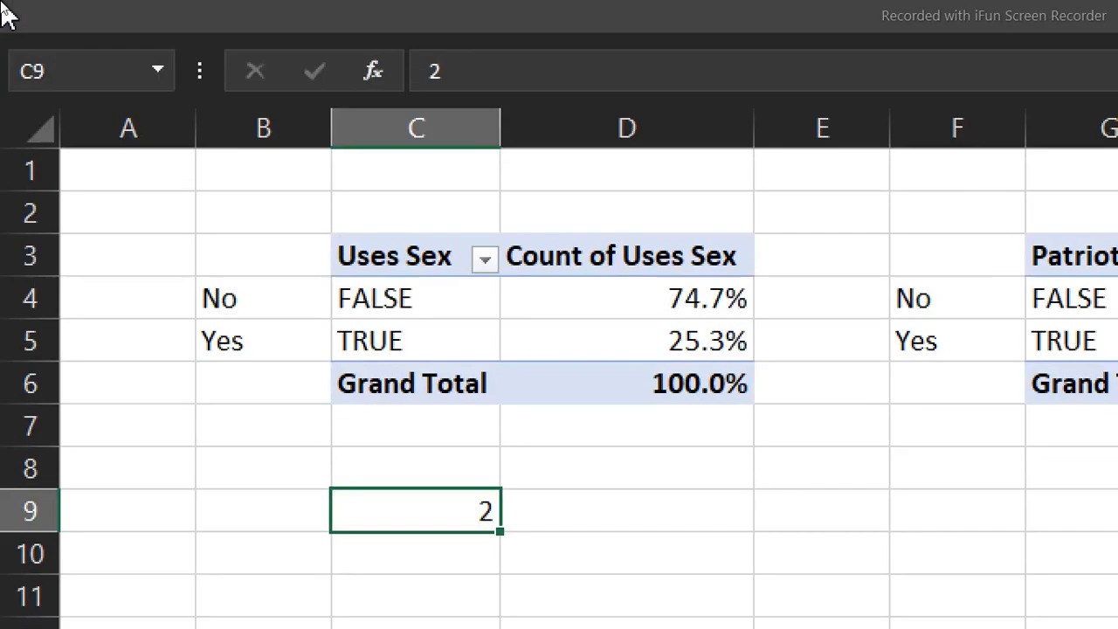
Step: Name cell C9, which holds the option button value, Option_Btn
click(563, 496)
click(461, 502)
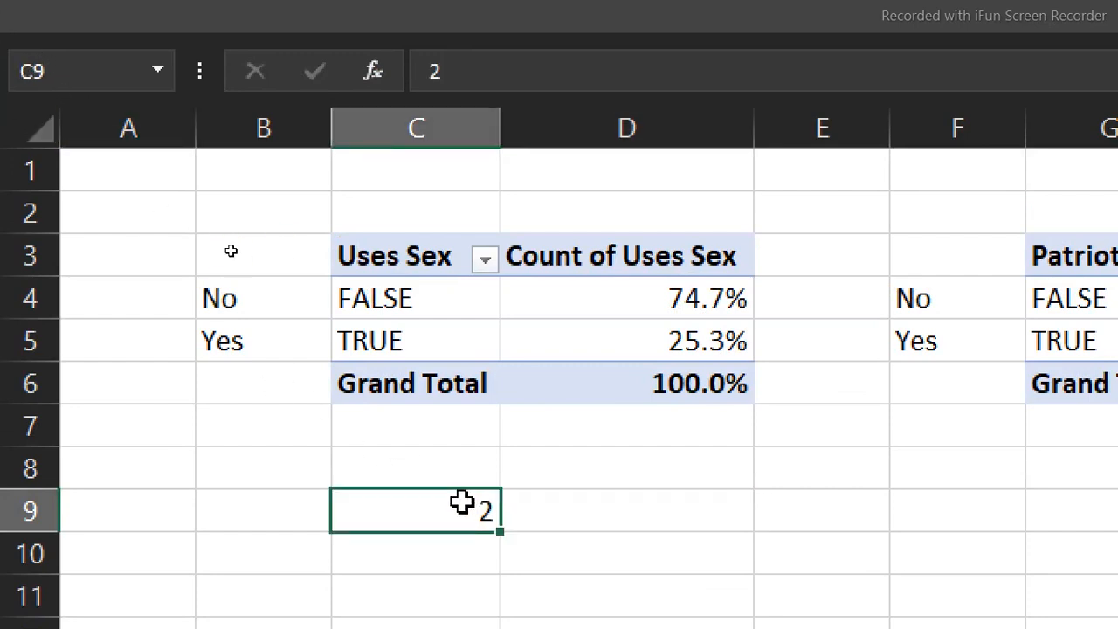
click(70, 71)
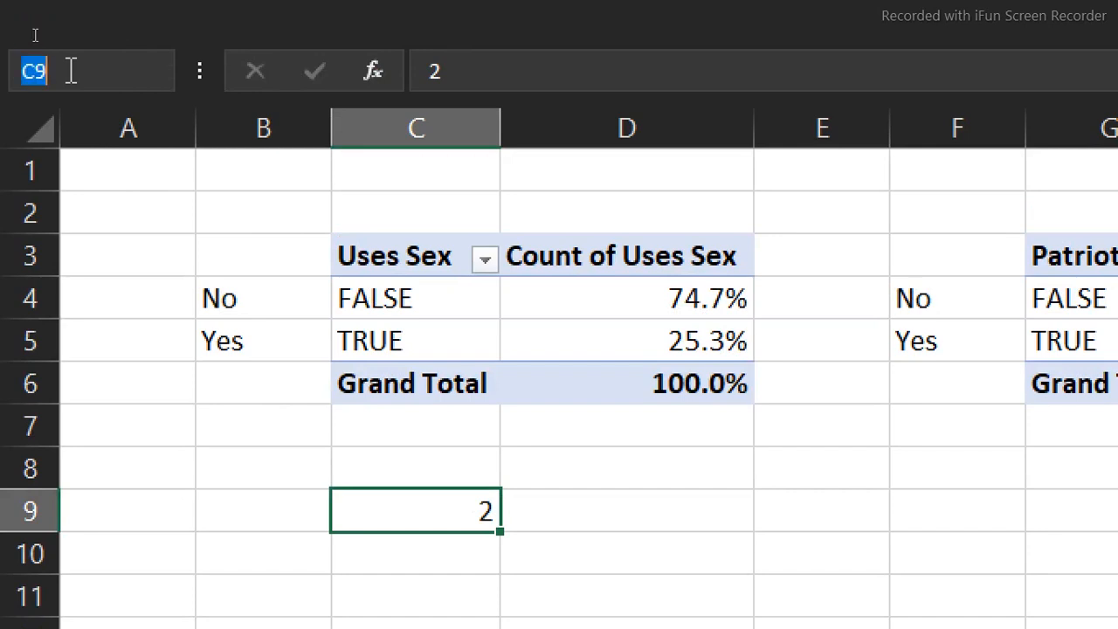
text(o)
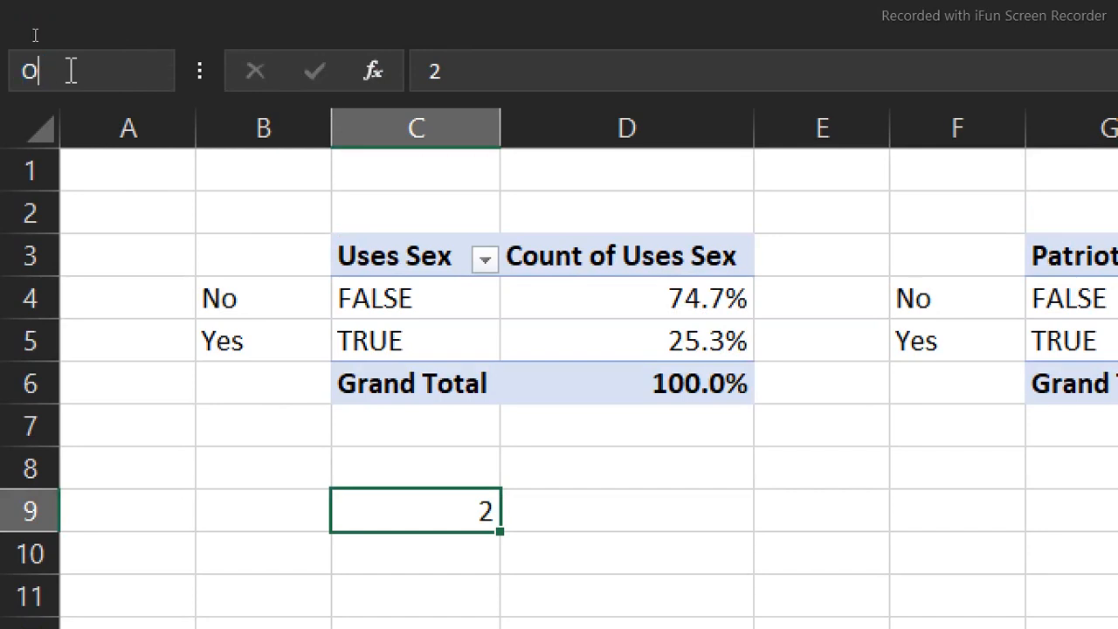
text(ption_Btn)
key(Return)
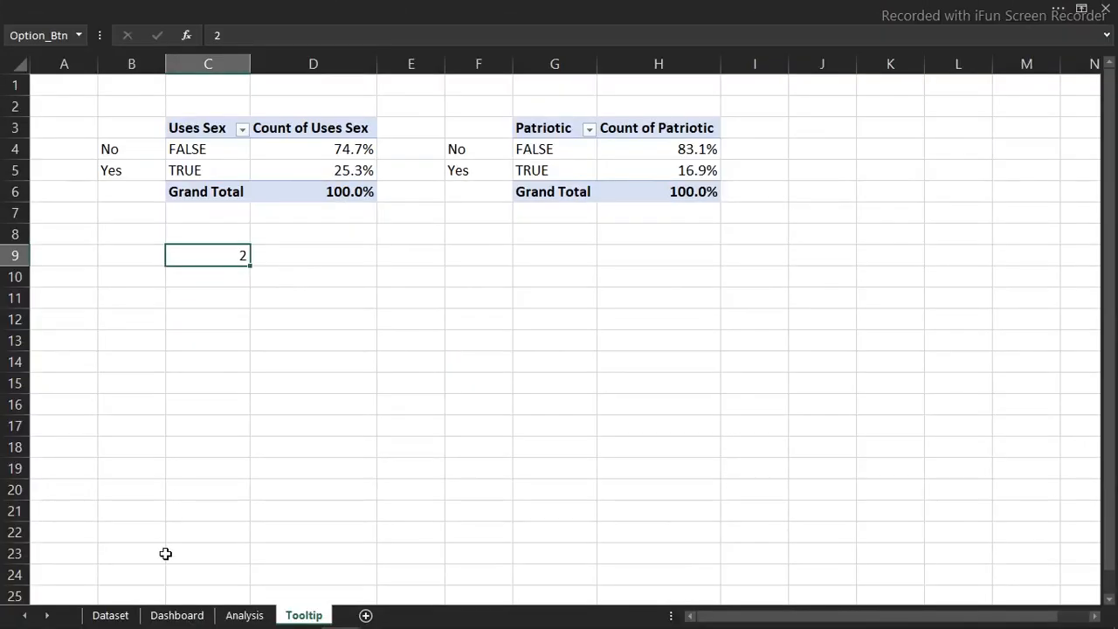
Step: Go to the Dashboard sheet and jump from there to the named cell Option_Btn
click(176, 615)
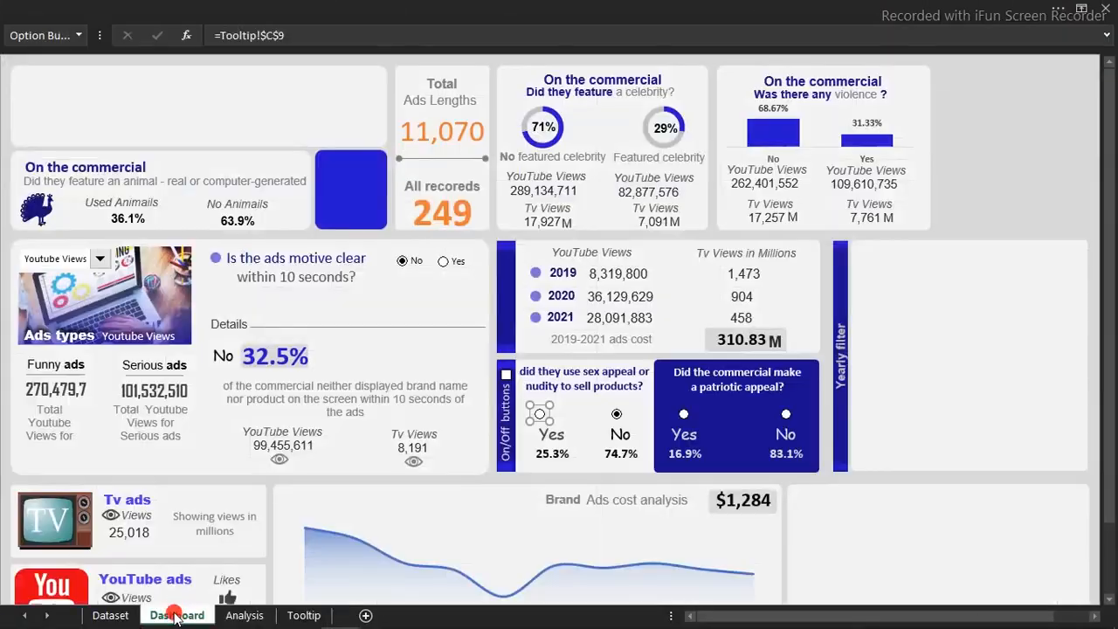
click(83, 34)
click(60, 58)
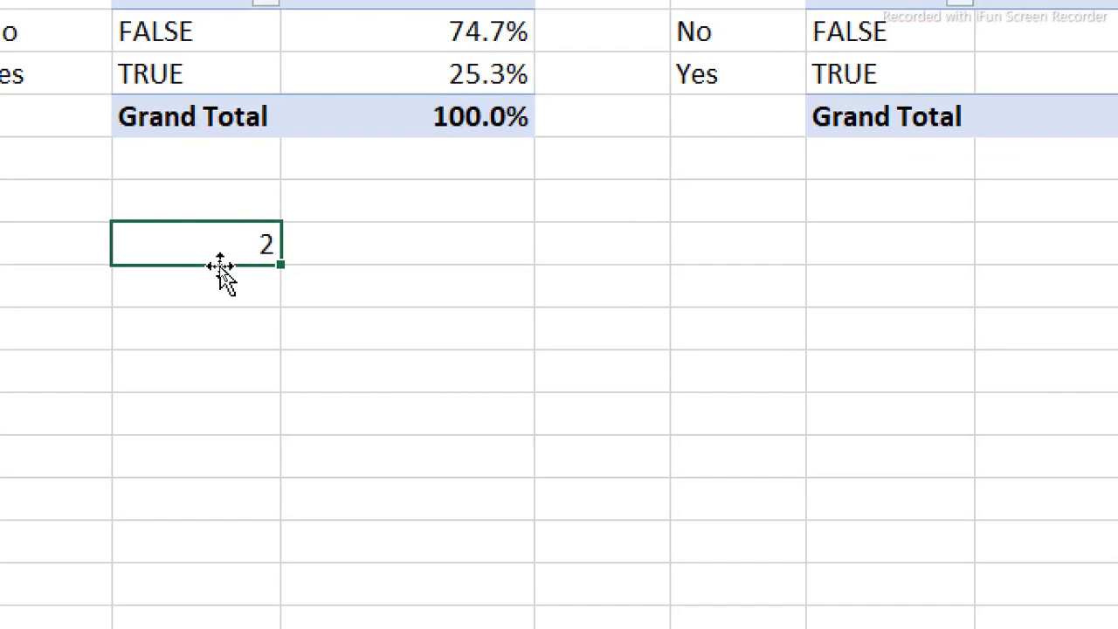
Step: Move the Option_Btn cell to A2 and check that its name still leads there from another cell
drag(220, 266, 137, 180)
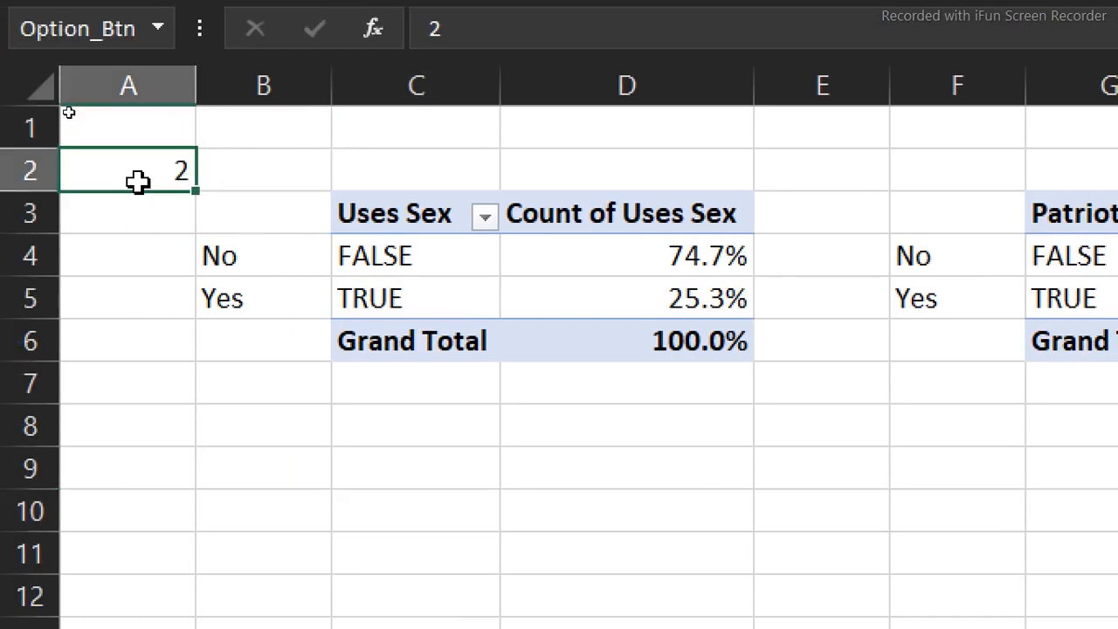
click(252, 462)
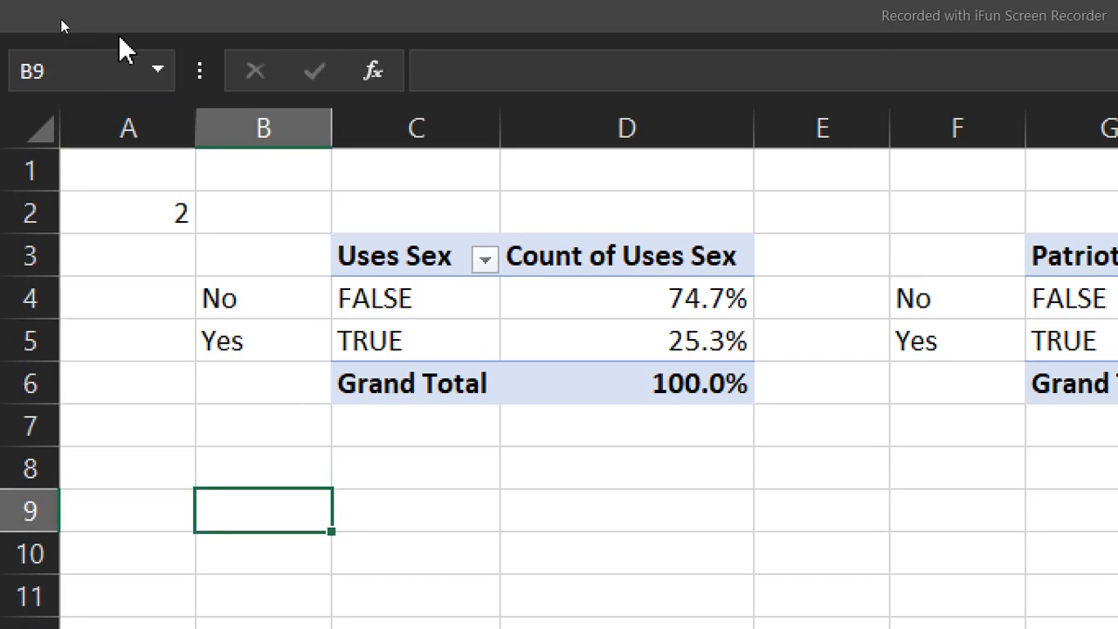
click(132, 55)
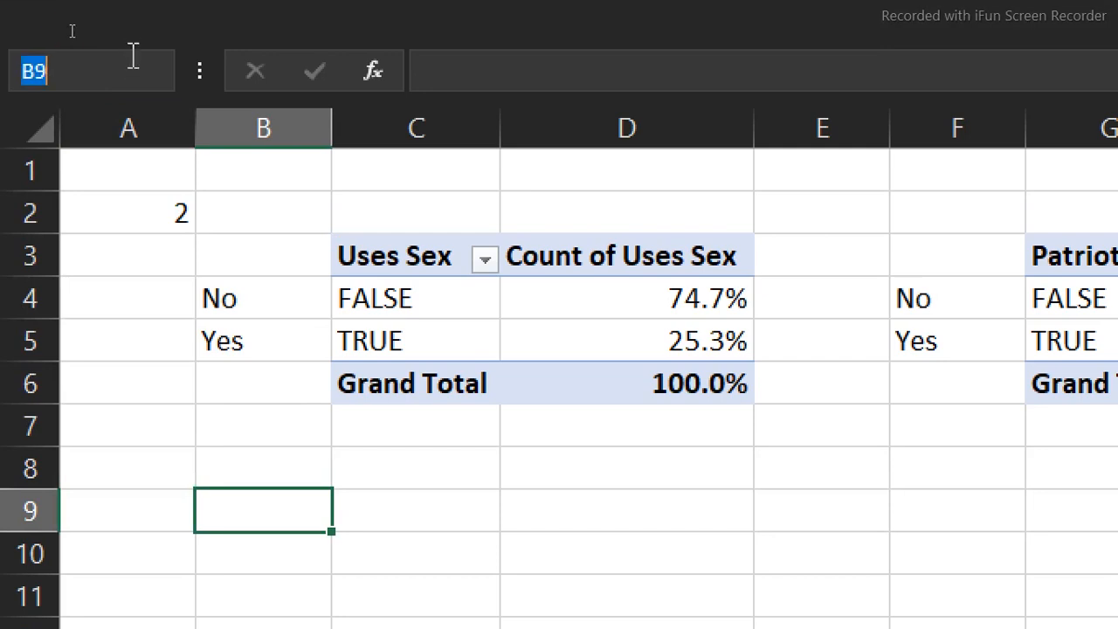
click(99, 337)
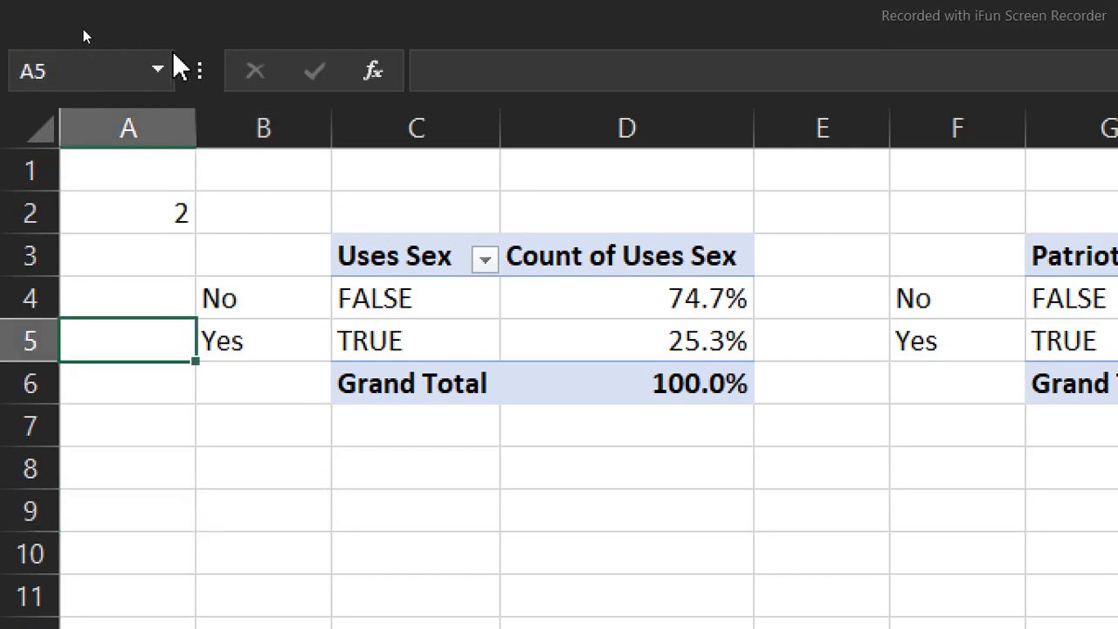
click(159, 72)
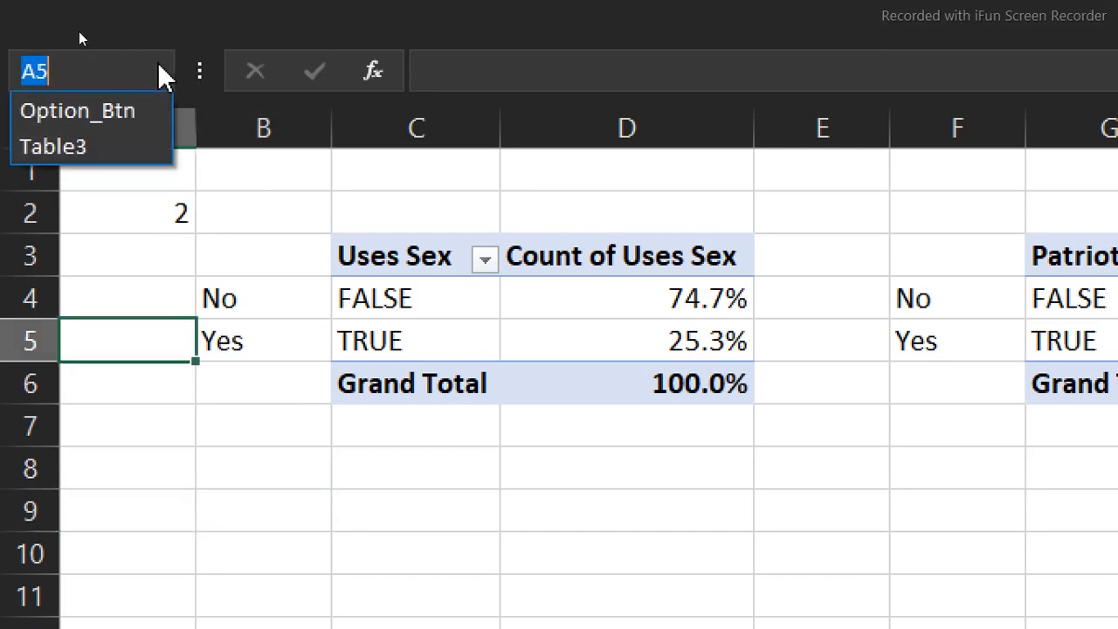
click(107, 115)
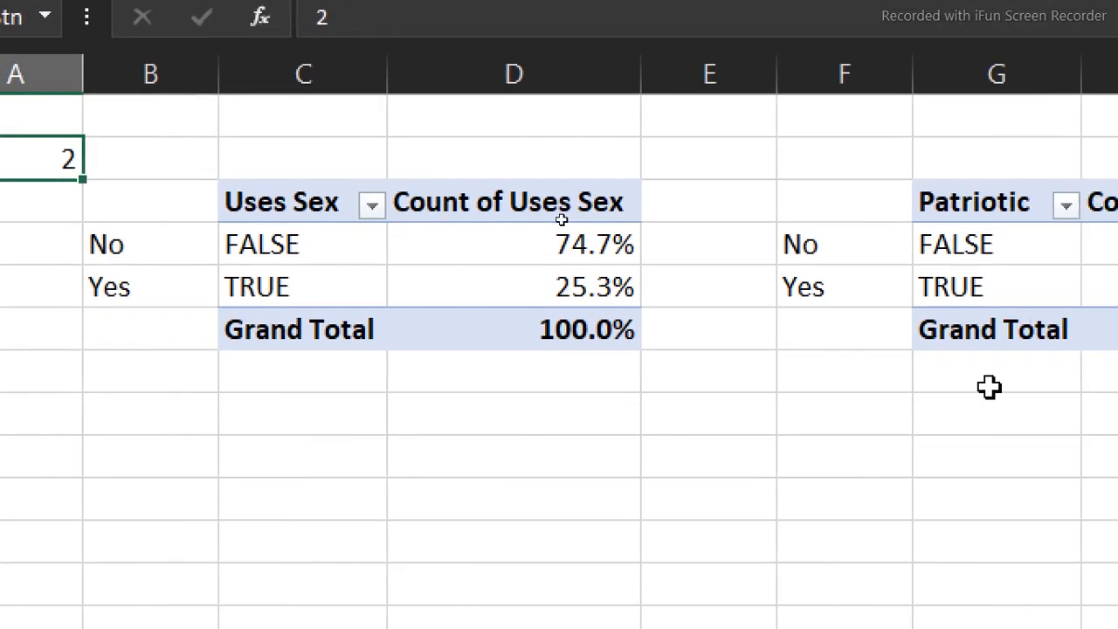
Step: Clear the No and Yes labels beside the Patriotic pivot table and move that table to C10, below the Uses Sex table
drag(705, 243, 719, 330)
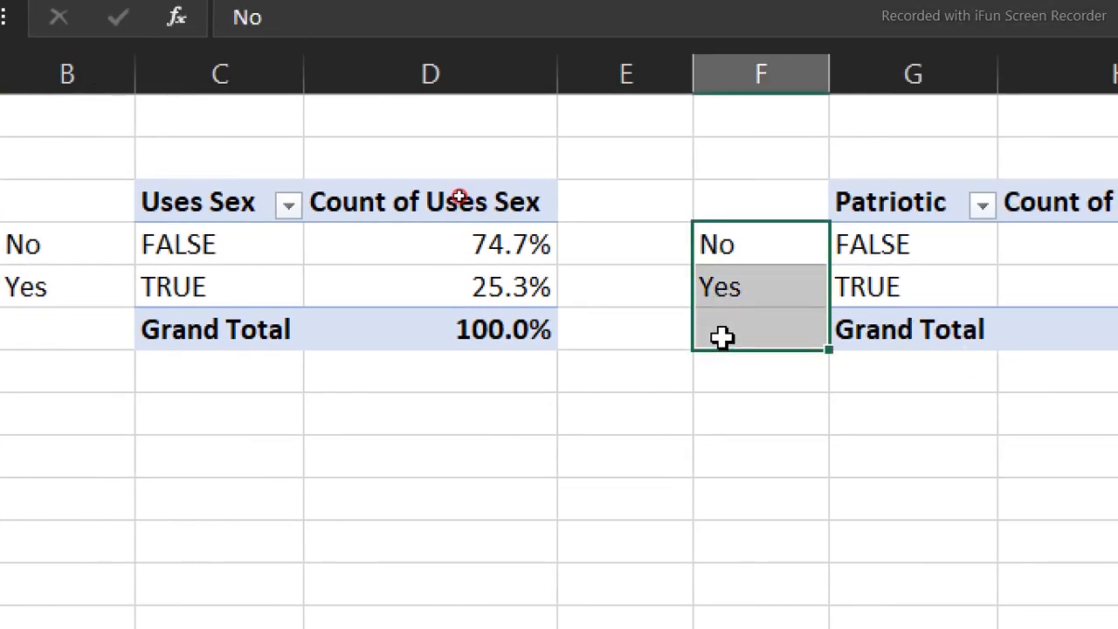
key(Delete)
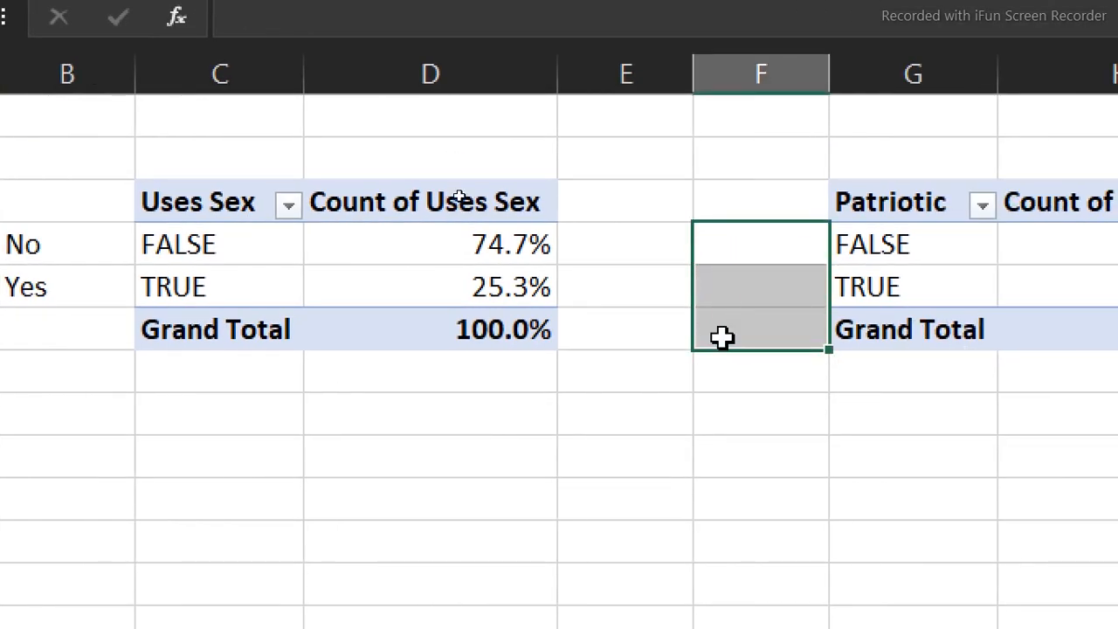
click(858, 215)
drag(868, 244, 1117, 241)
drag(974, 241, 940, 306)
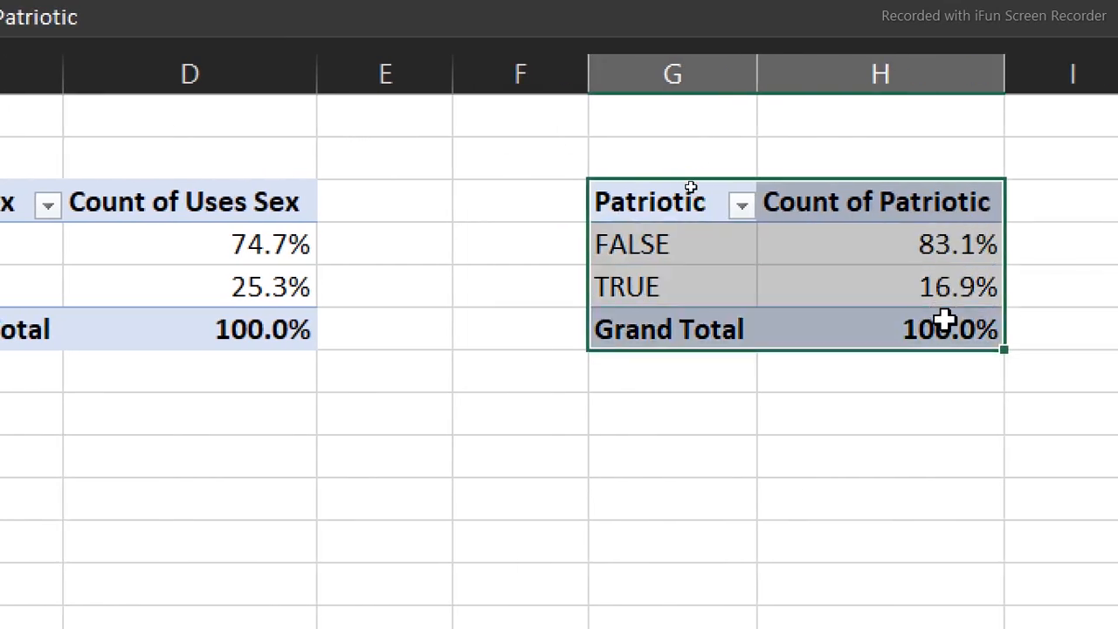
drag(878, 358, 225, 628)
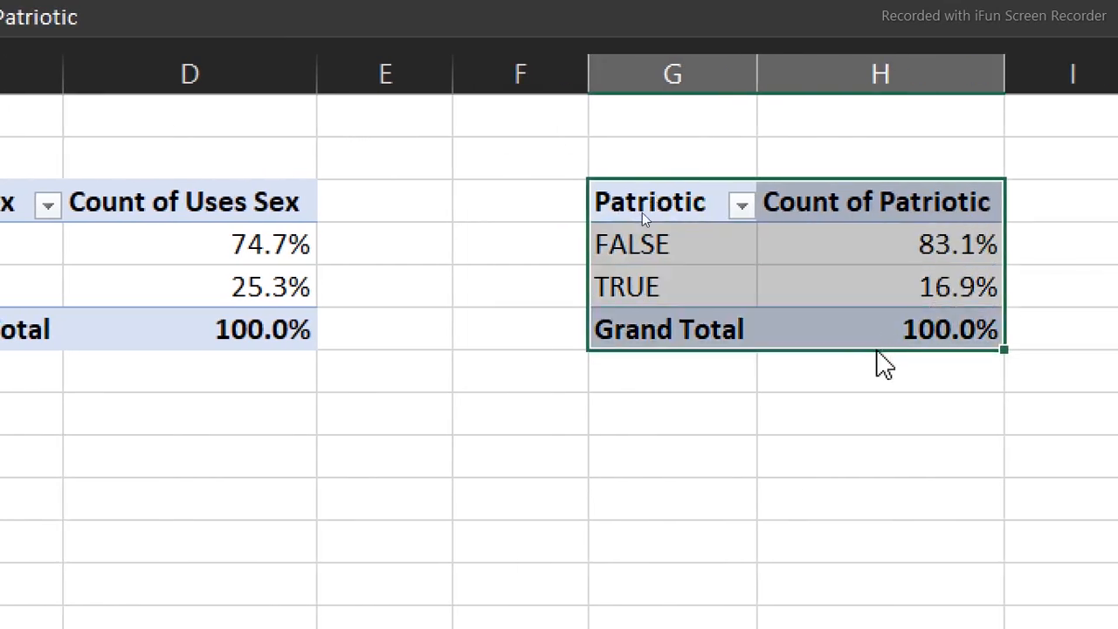
drag(226, 470, 220, 462)
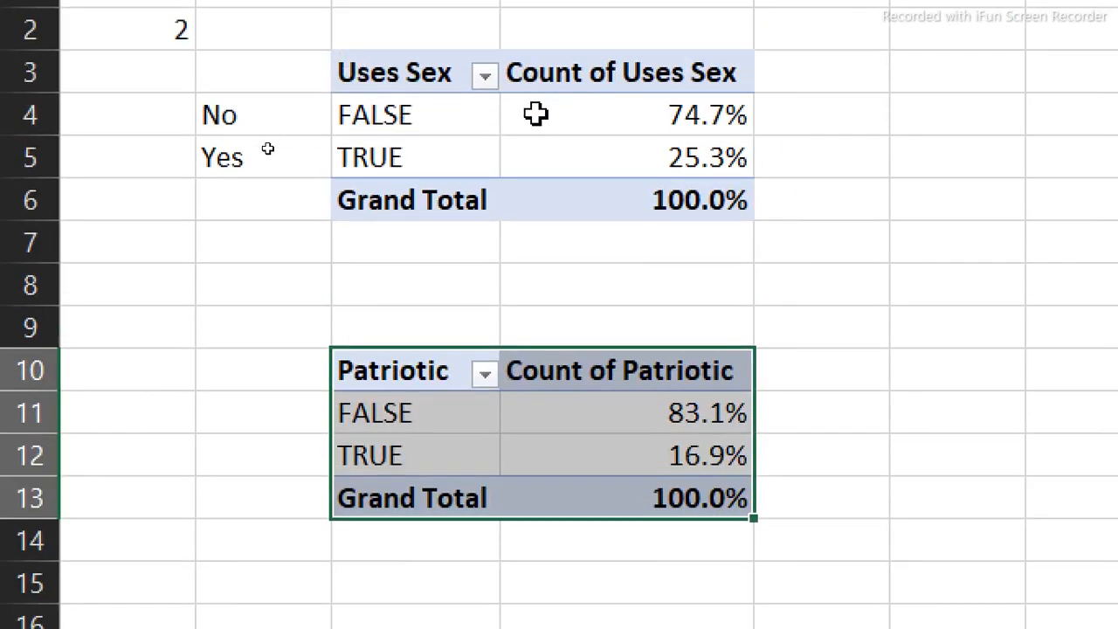
Step: Add the Youtube Views, Youtube Likes and TV Viewers fields as values to the Uses Sex pivot table and close its field list
mouse_move(534, 114)
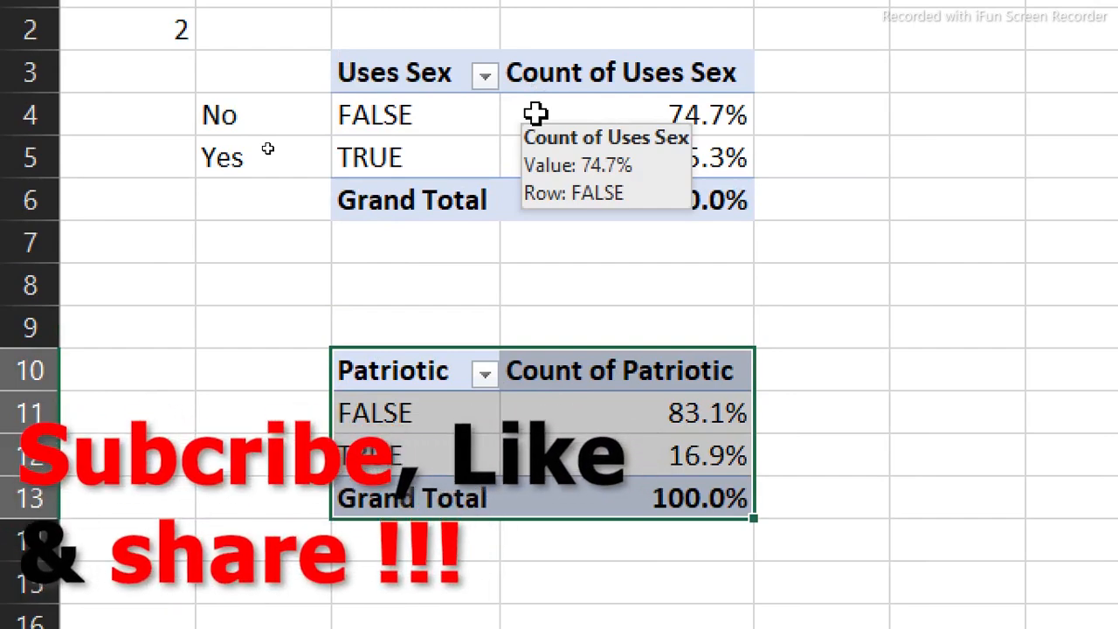
click(534, 114)
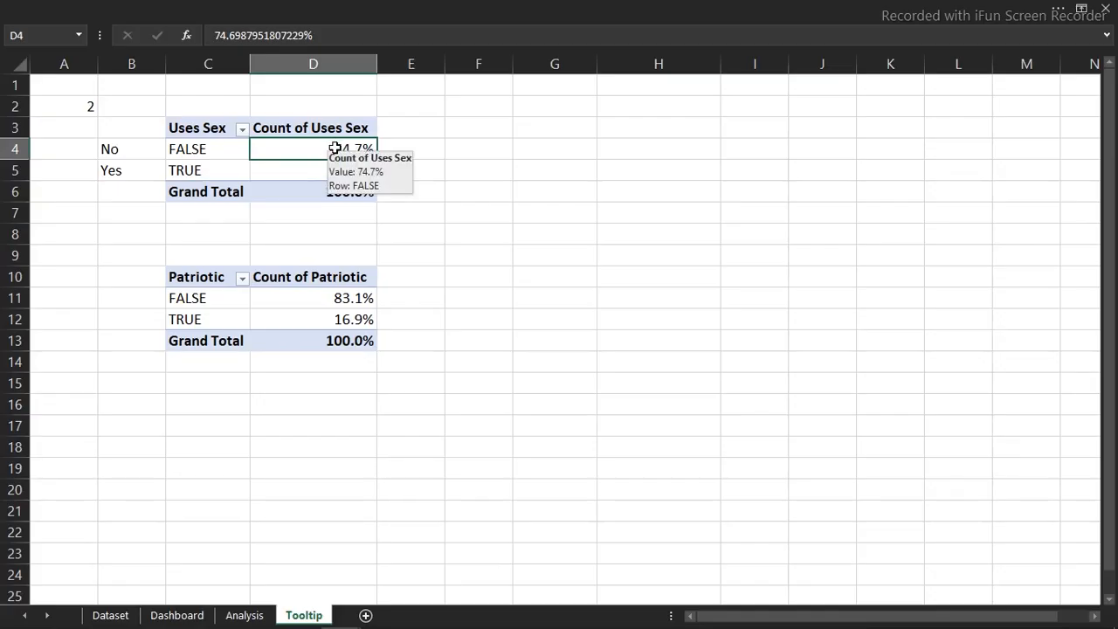
right_click(334, 149)
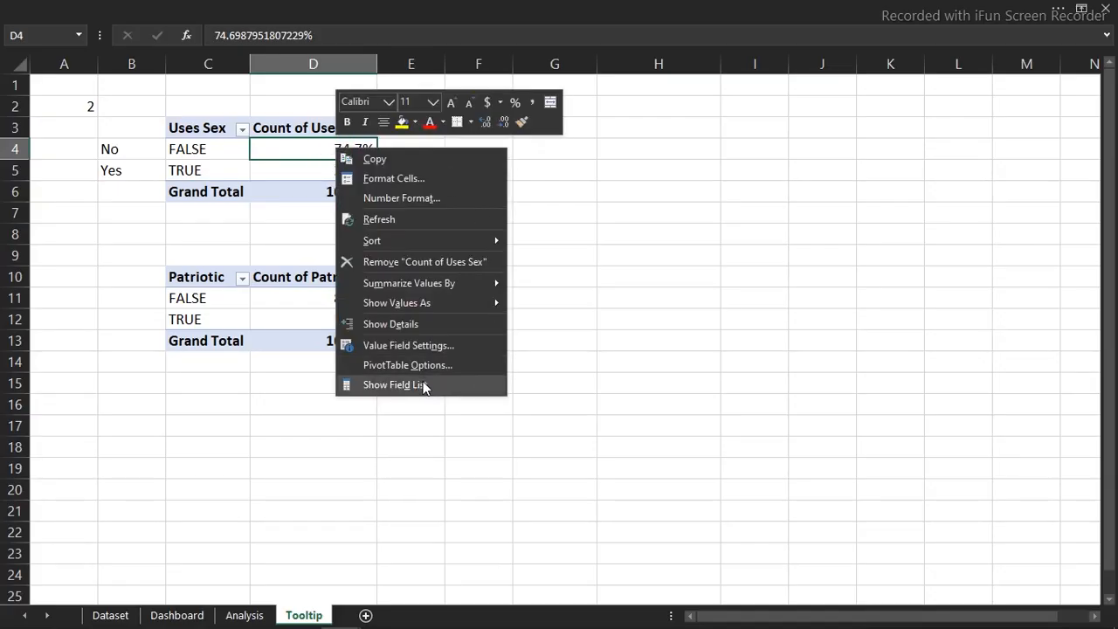
click(395, 384)
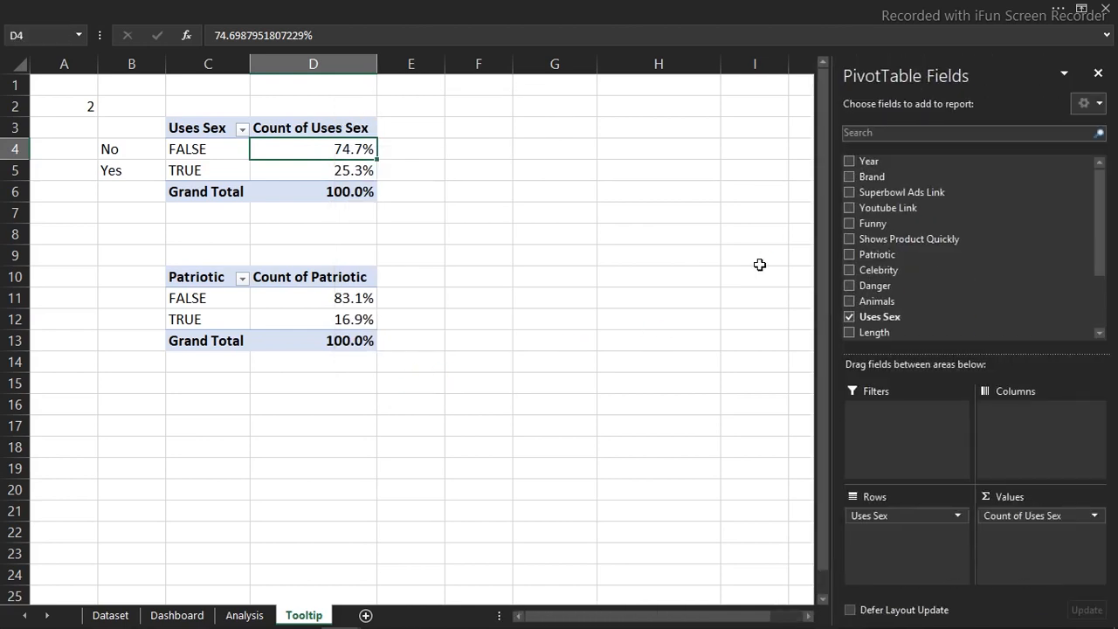
drag(1099, 225, 1101, 288)
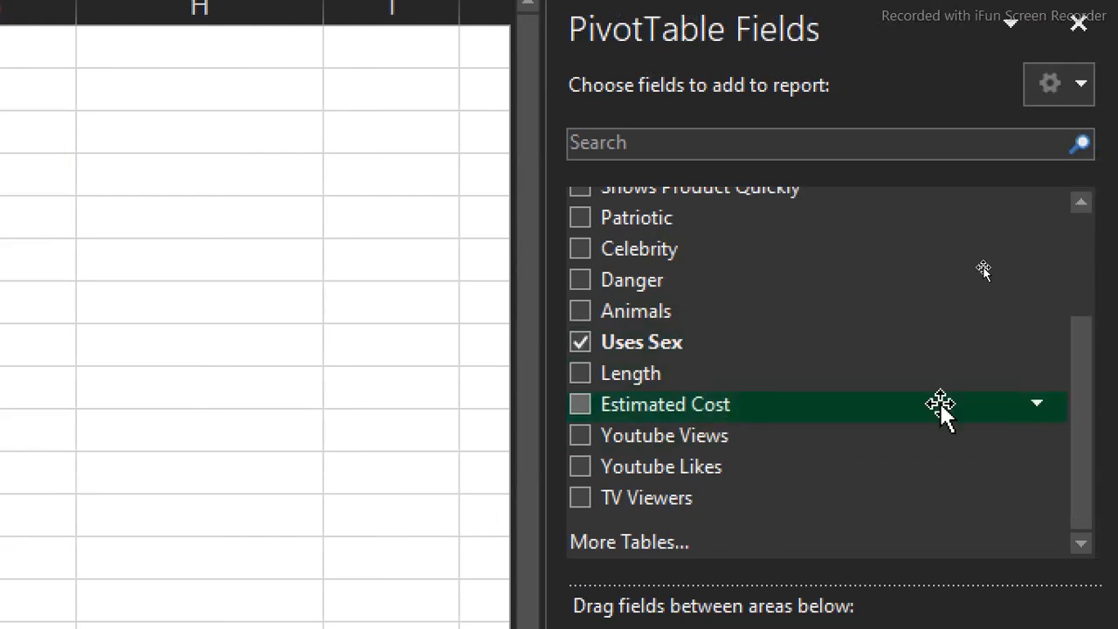
click(579, 436)
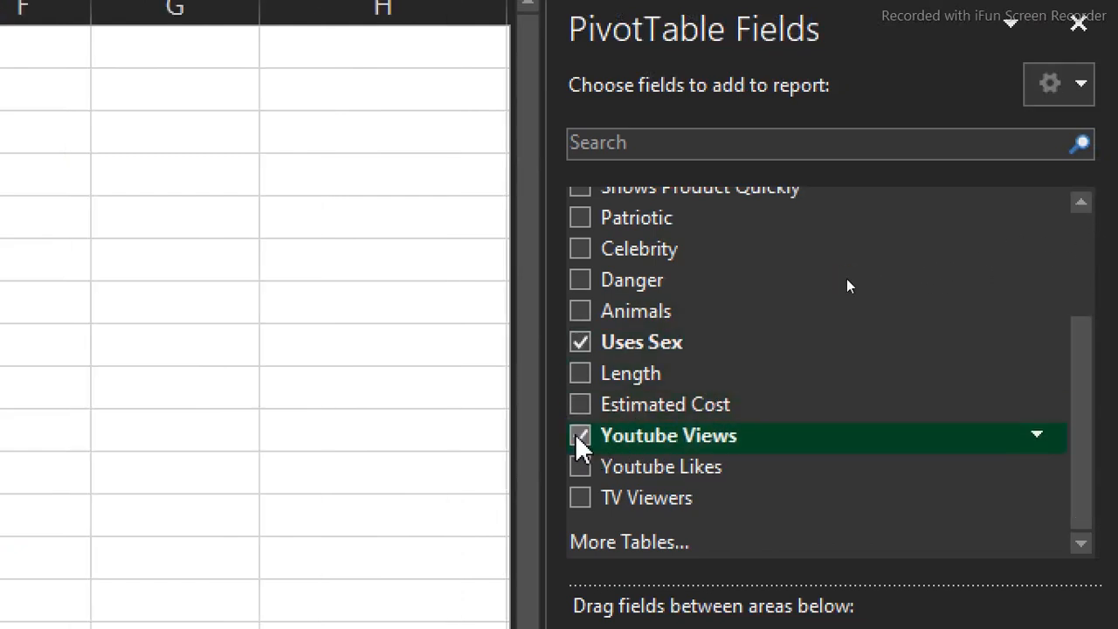
click(580, 467)
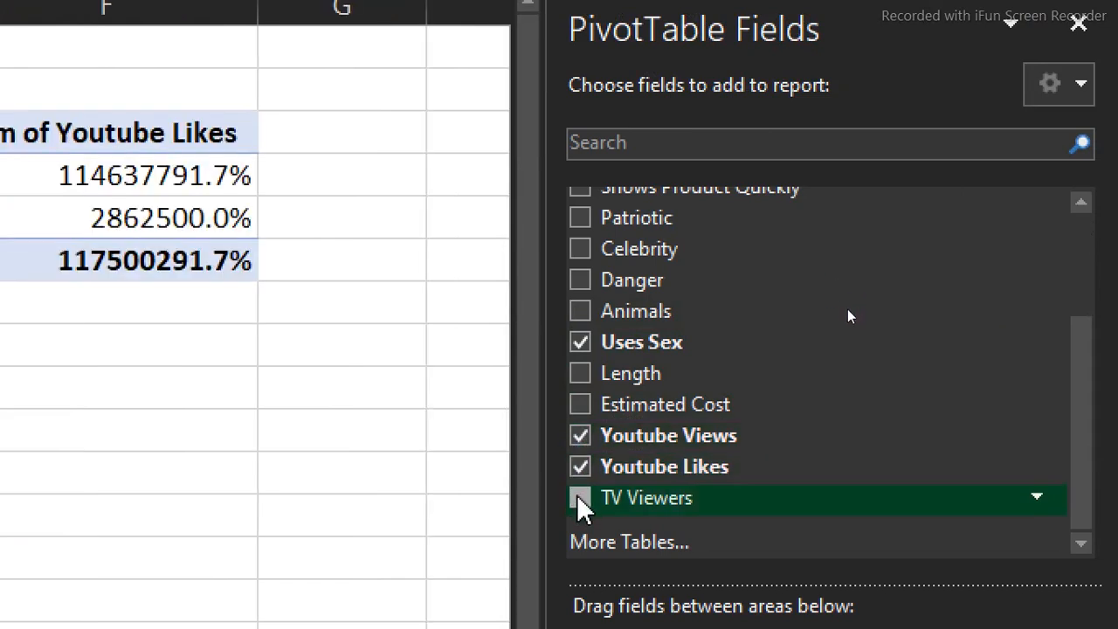
click(580, 498)
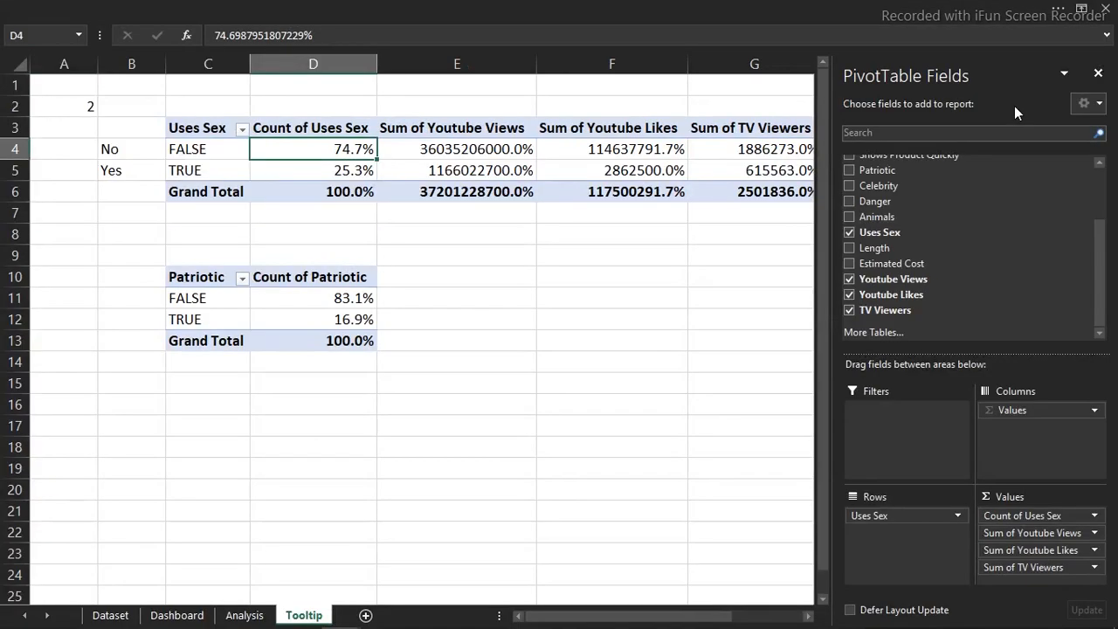
click(1099, 75)
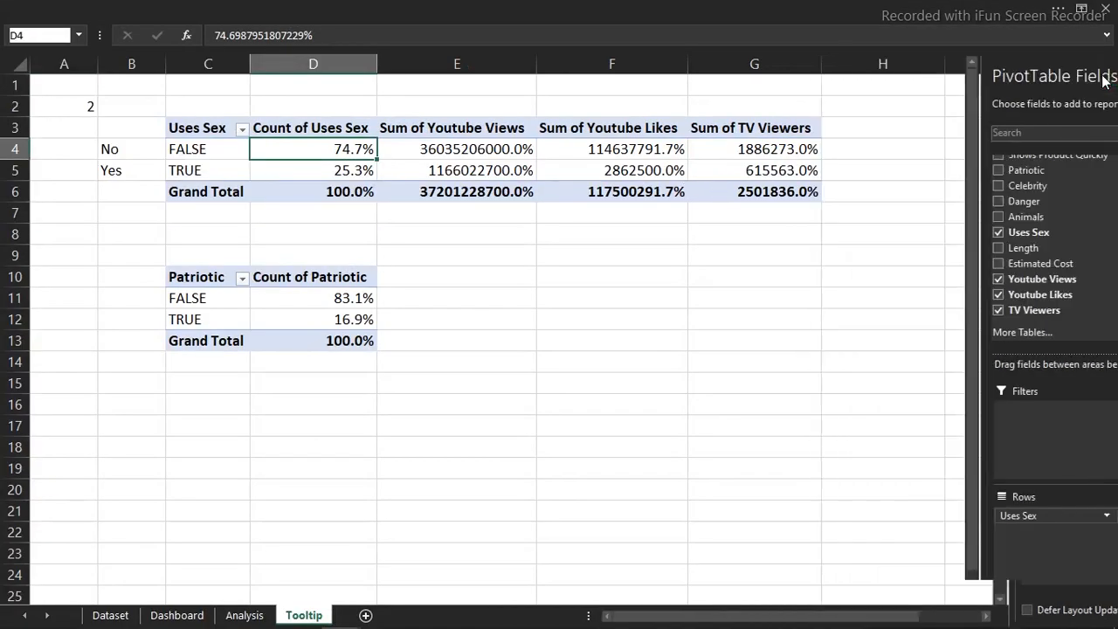
Step: Format the views, likes and viewers values in E4:G6 with thousands separators and no decimals
mouse_move(478, 152)
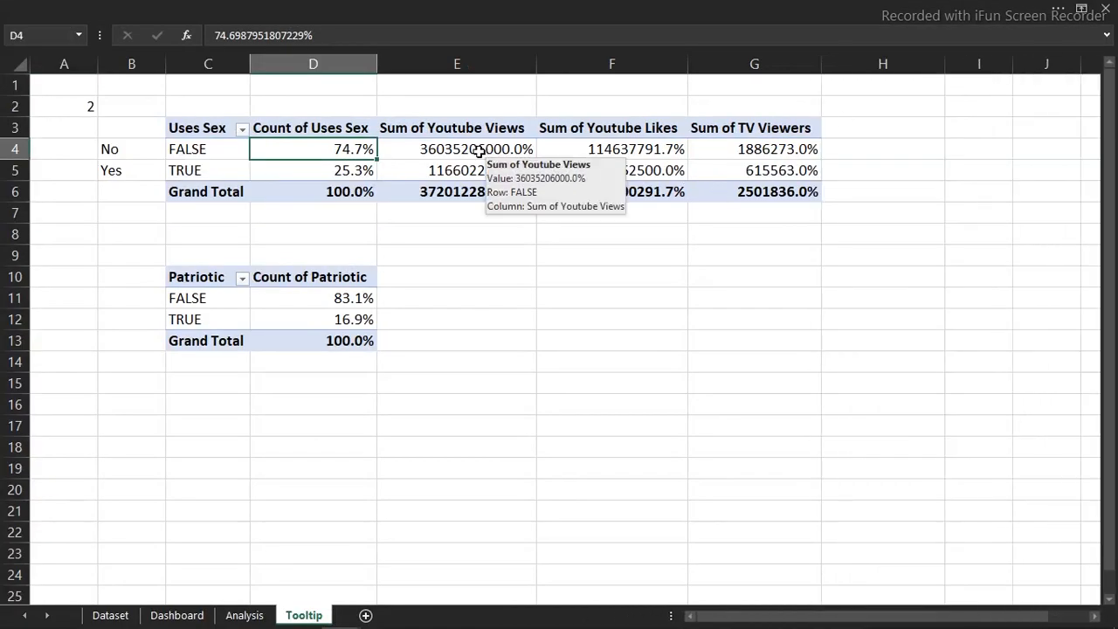
drag(474, 151, 741, 189)
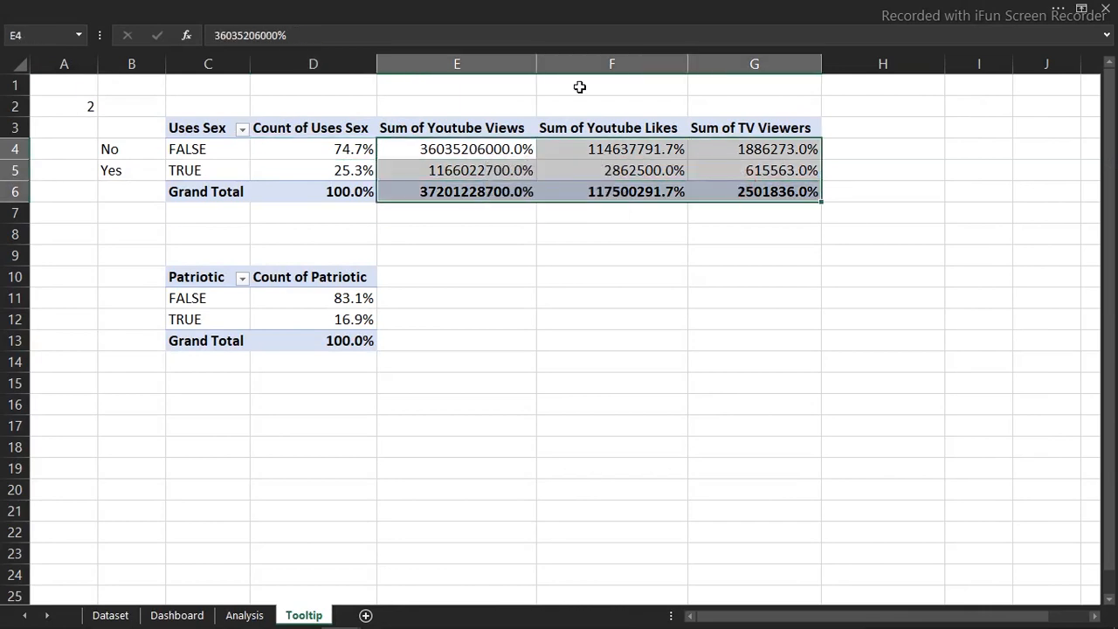
click(503, 8)
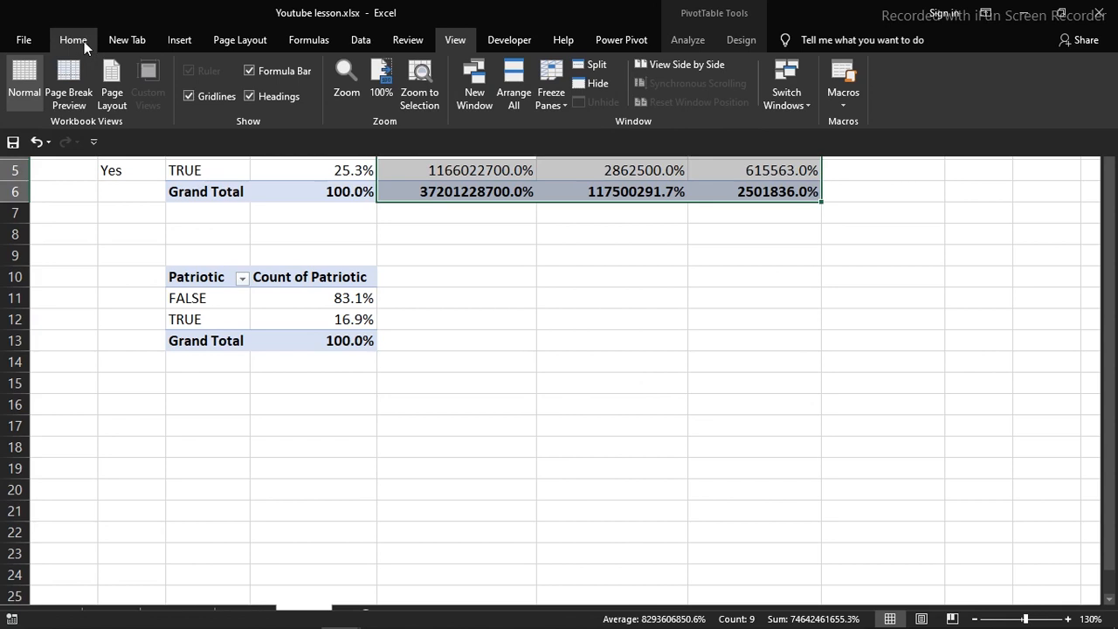
click(83, 40)
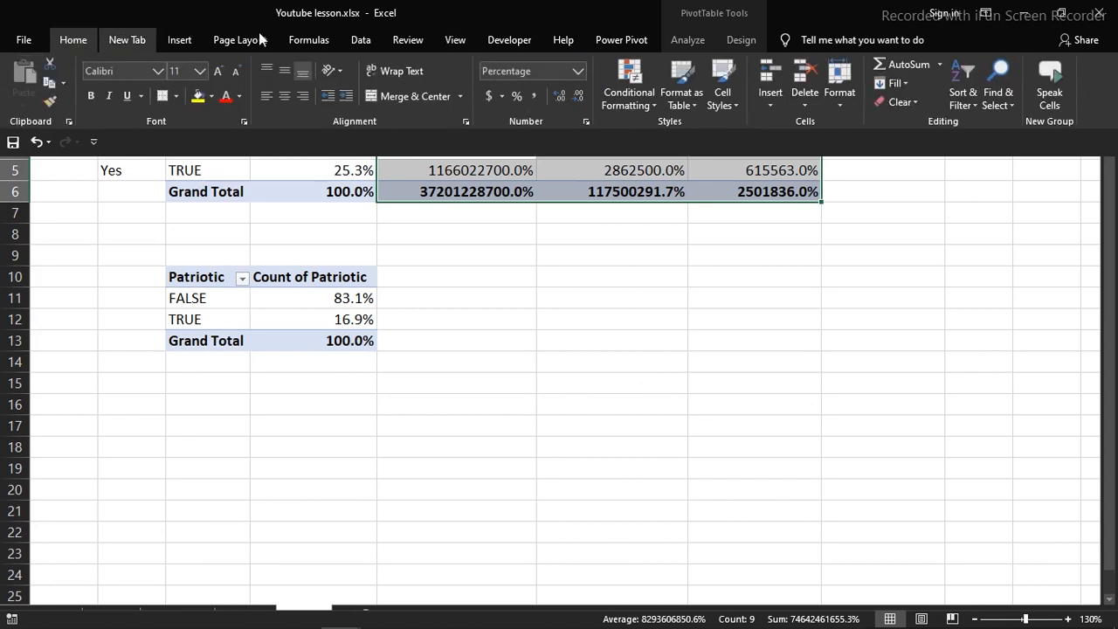
click(532, 98)
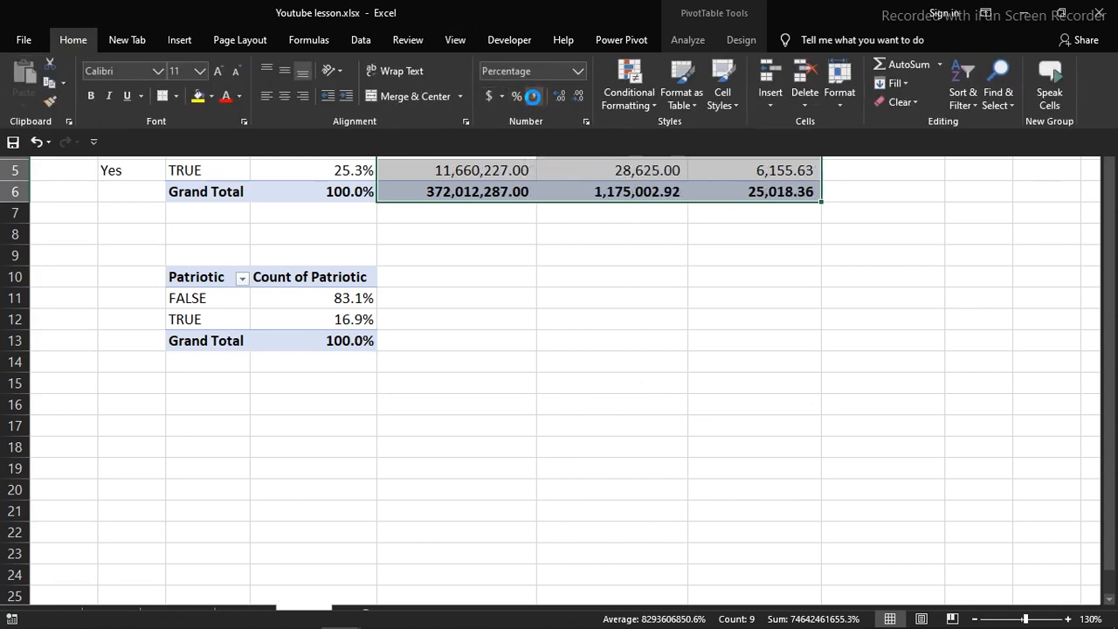
click(577, 96)
click(577, 96)
key(ctrl+shift+F1)
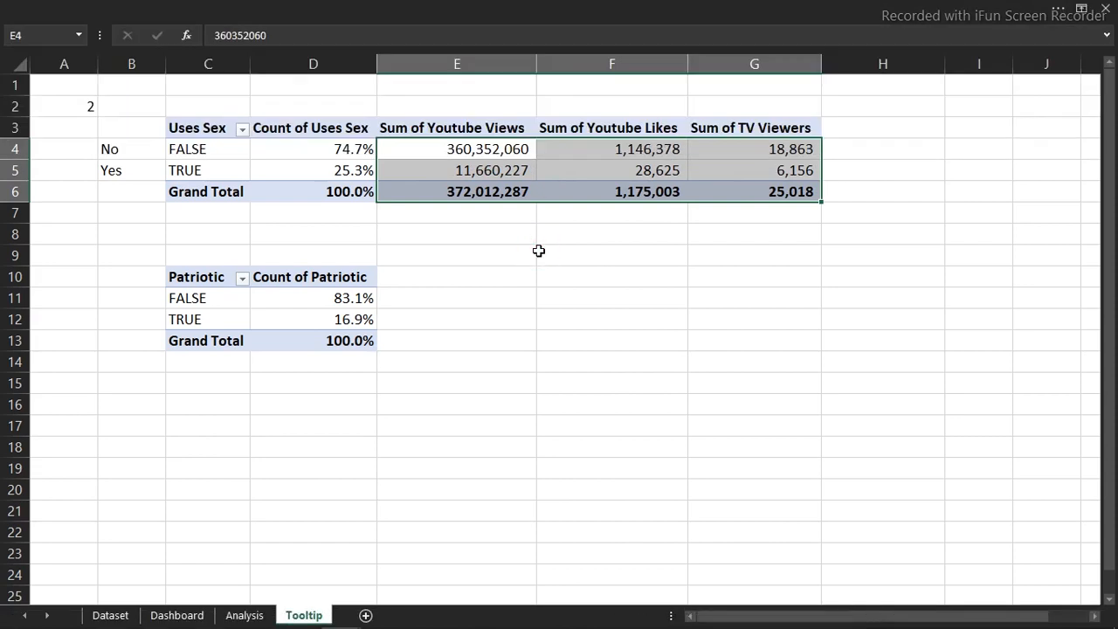
Step: Add Youtube Views, Youtube Likes and TV Viewers sums to the Patriotic pivot table, with thousands separators and no decimals
click(298, 307)
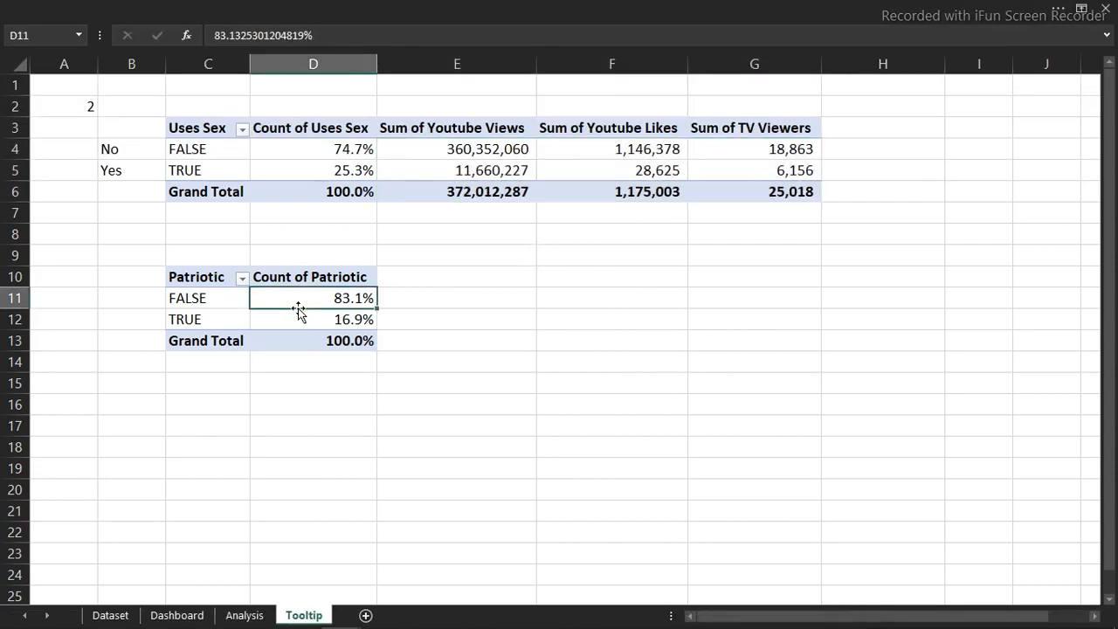
click(434, 506)
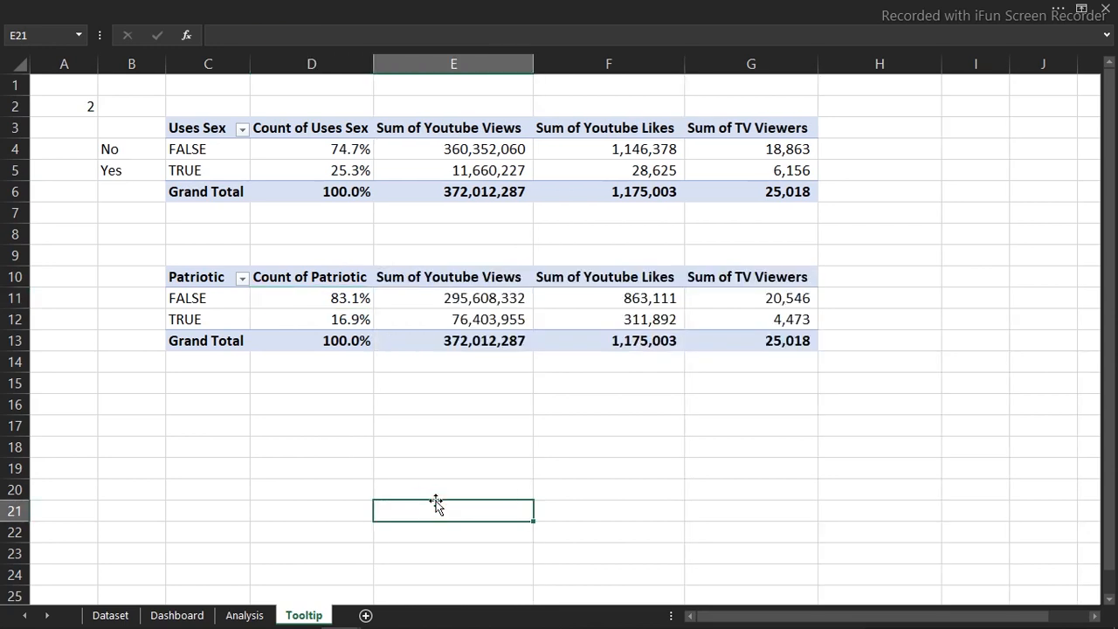
Step: Draw a rounded rectangle about 1.2" high and 1.58" wide below the Patriotic pivot table
click(491, 7)
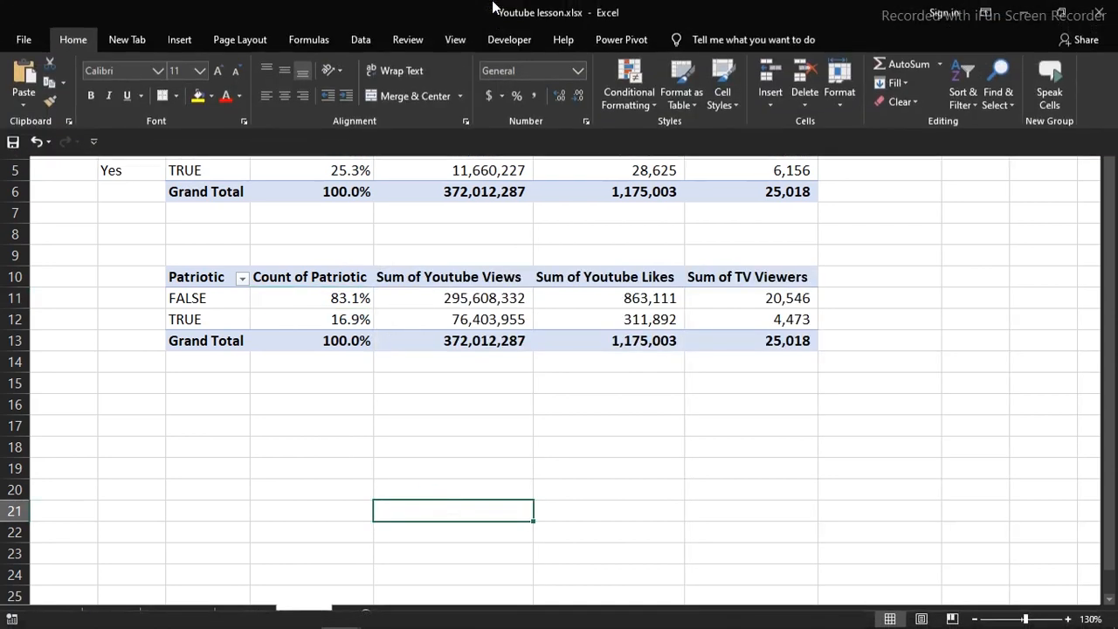
click(179, 40)
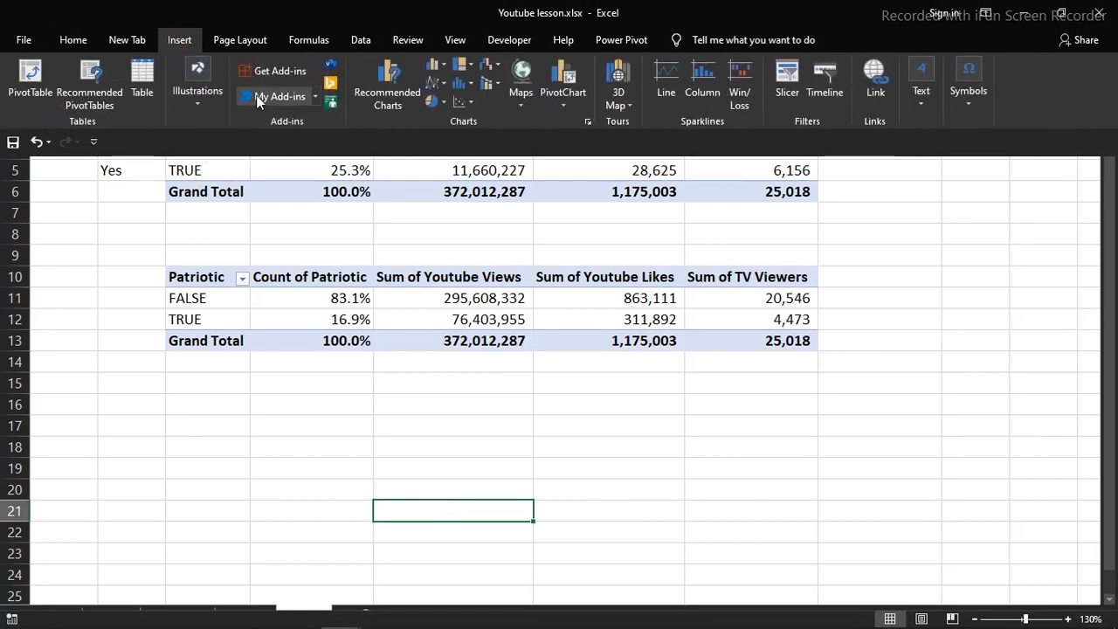
click(199, 104)
click(264, 180)
click(340, 217)
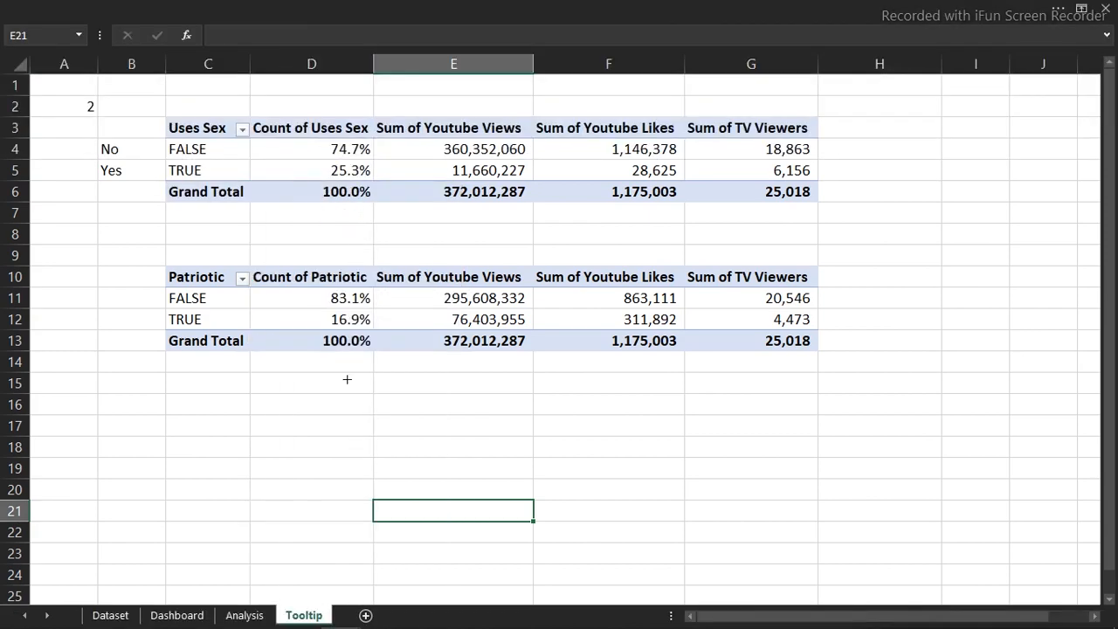
drag(346, 380, 509, 503)
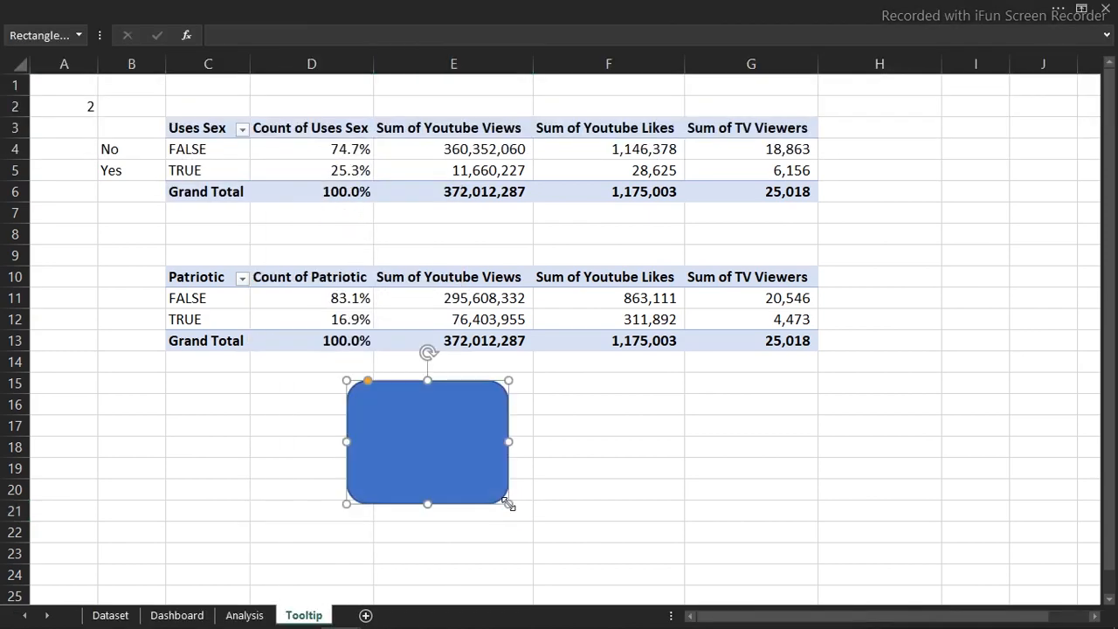
Step: Set the rounded rectangle's height to 1.44" and its width to 3.84"
click(777, 7)
click(985, 71)
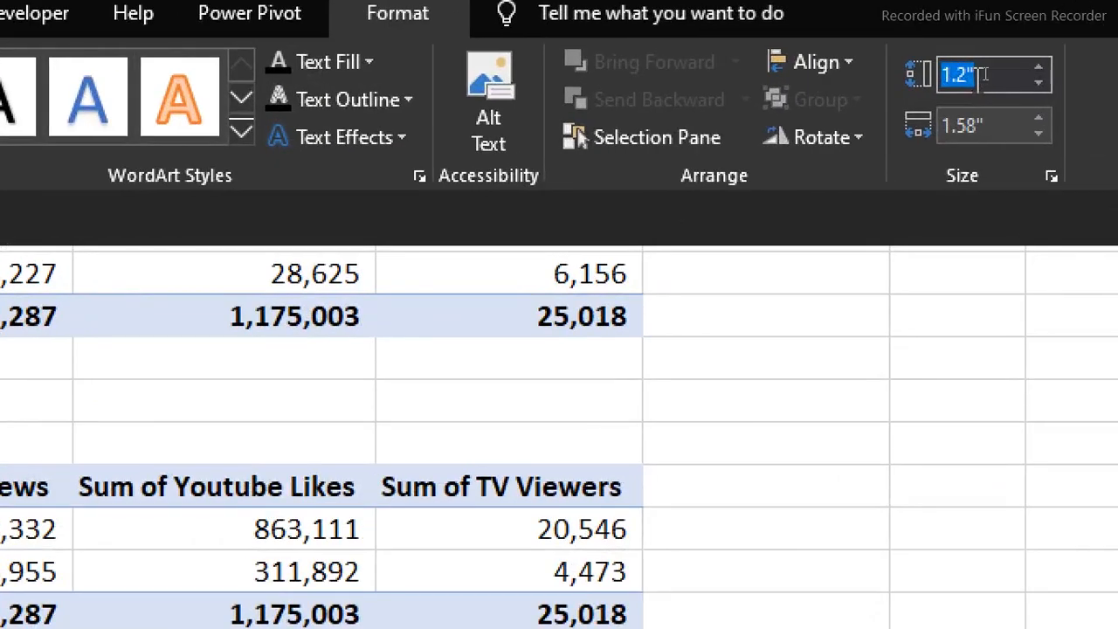
text(1.44)
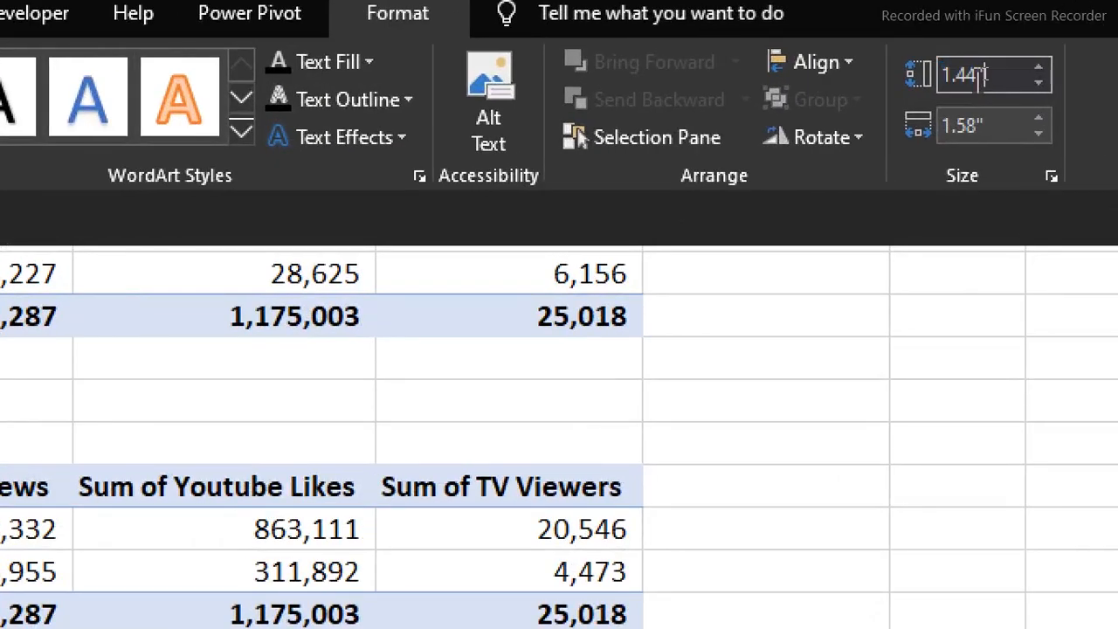
key(Tab)
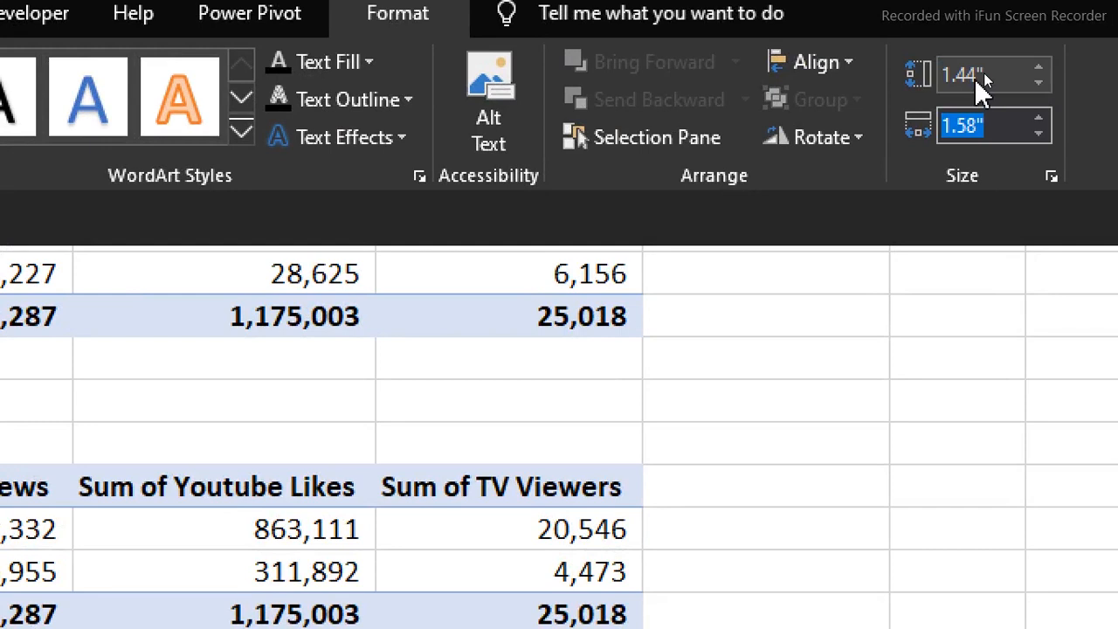
text(3.)
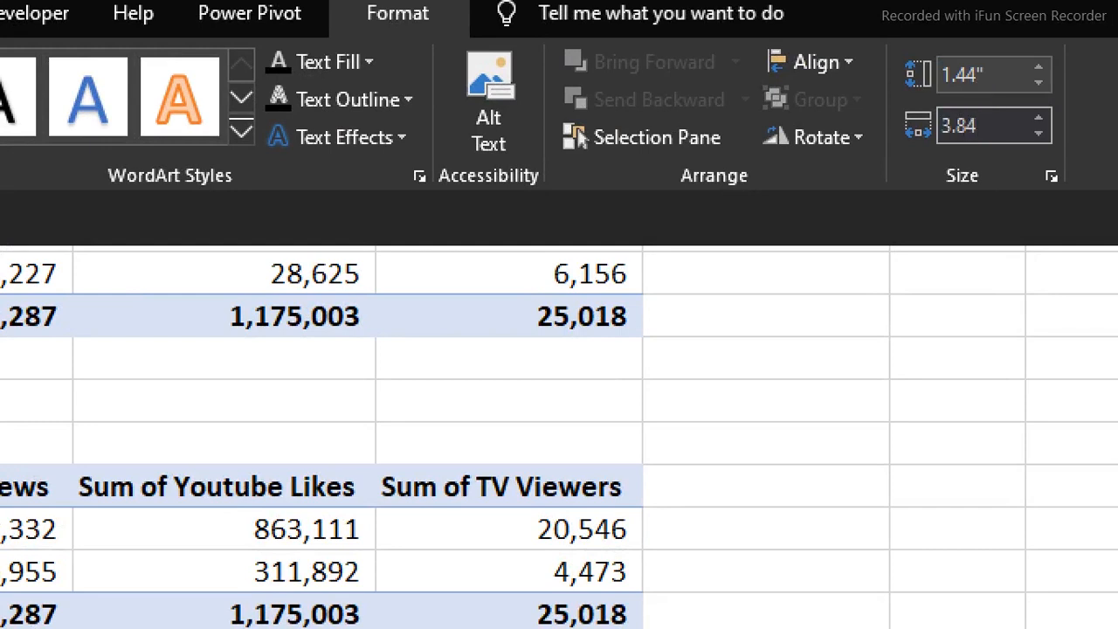
text(84)
key(Return)
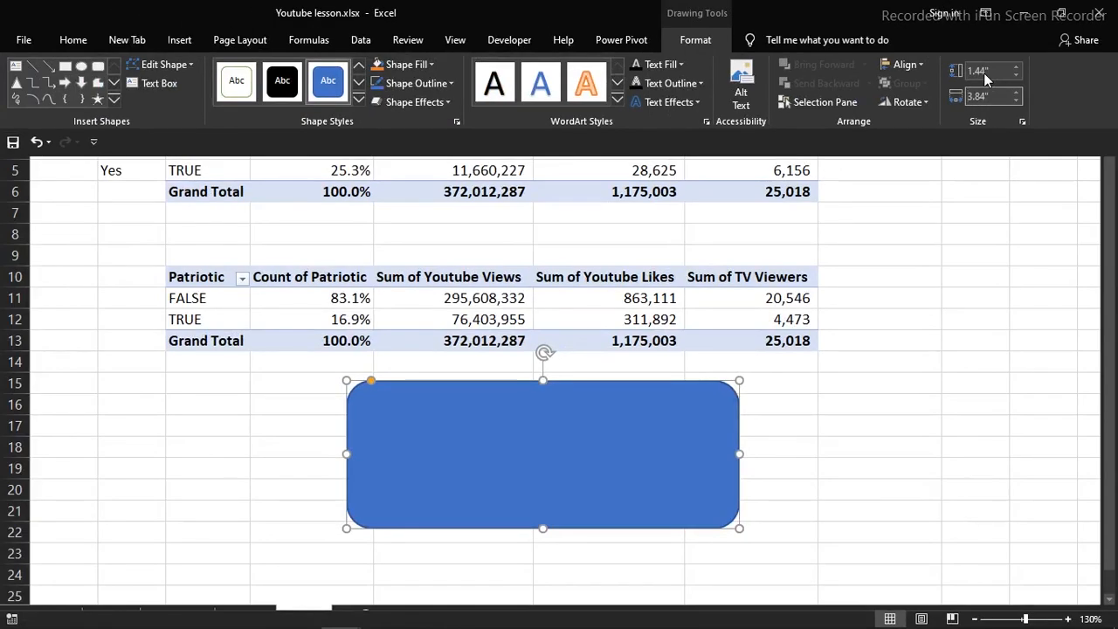
Step: Reduce the rectangle's corner rounding slightly and move it beside the pivot tables, over columns H to M, rows 7 to 13
click(370, 382)
click(370, 381)
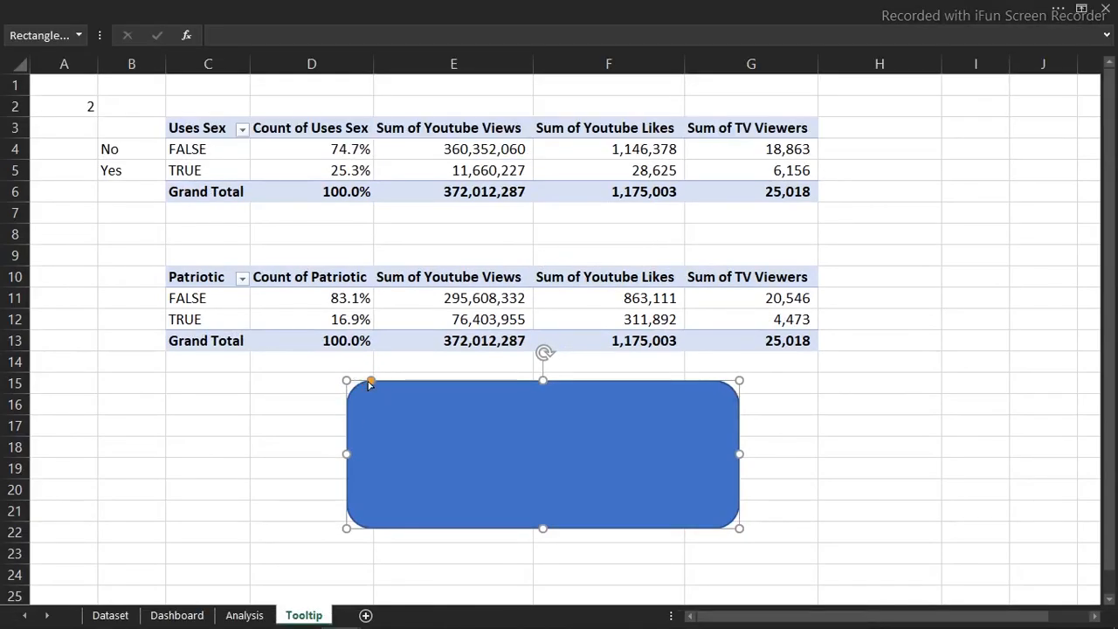
drag(371, 385, 362, 382)
drag(442, 429, 965, 259)
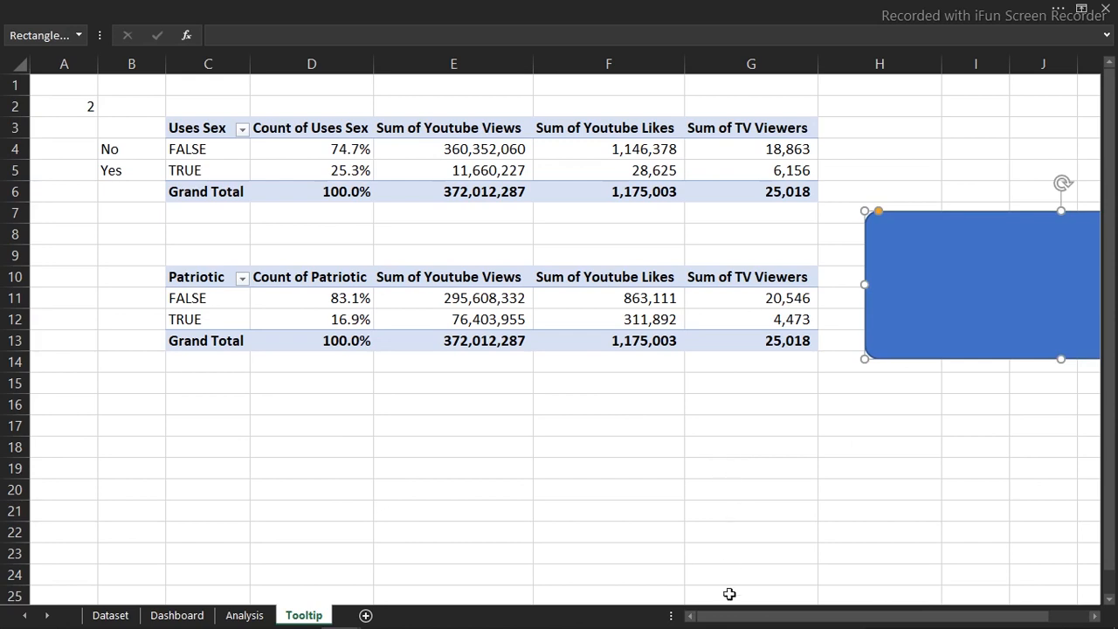
mouse_move(753, 613)
drag(772, 618, 929, 595)
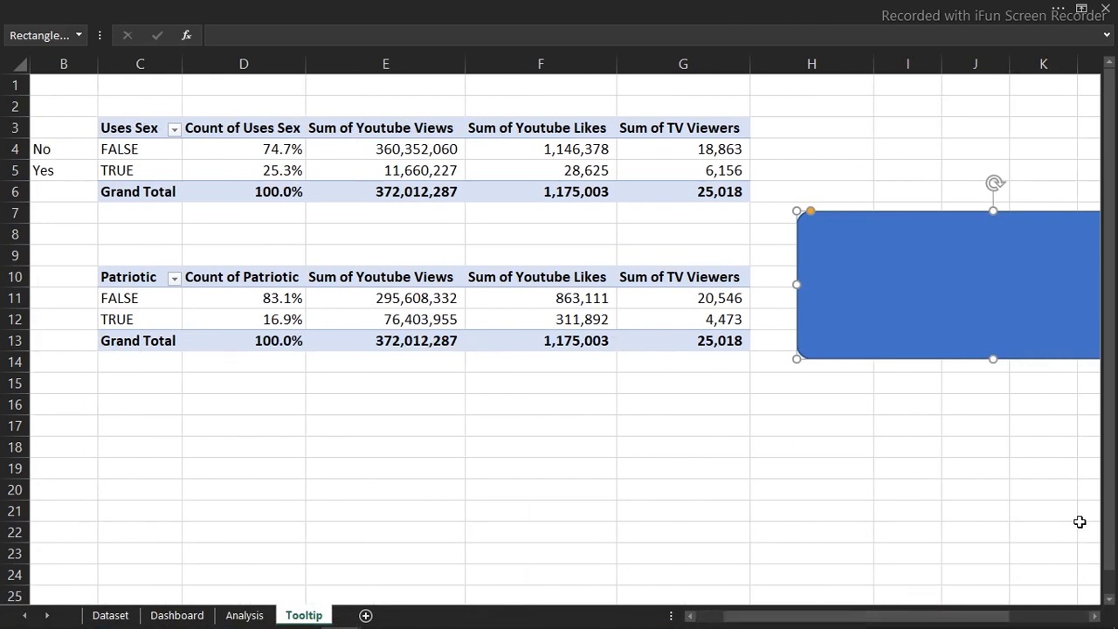
click(1043, 485)
key(Right)
key(Right)
key(Right)
key(Right)
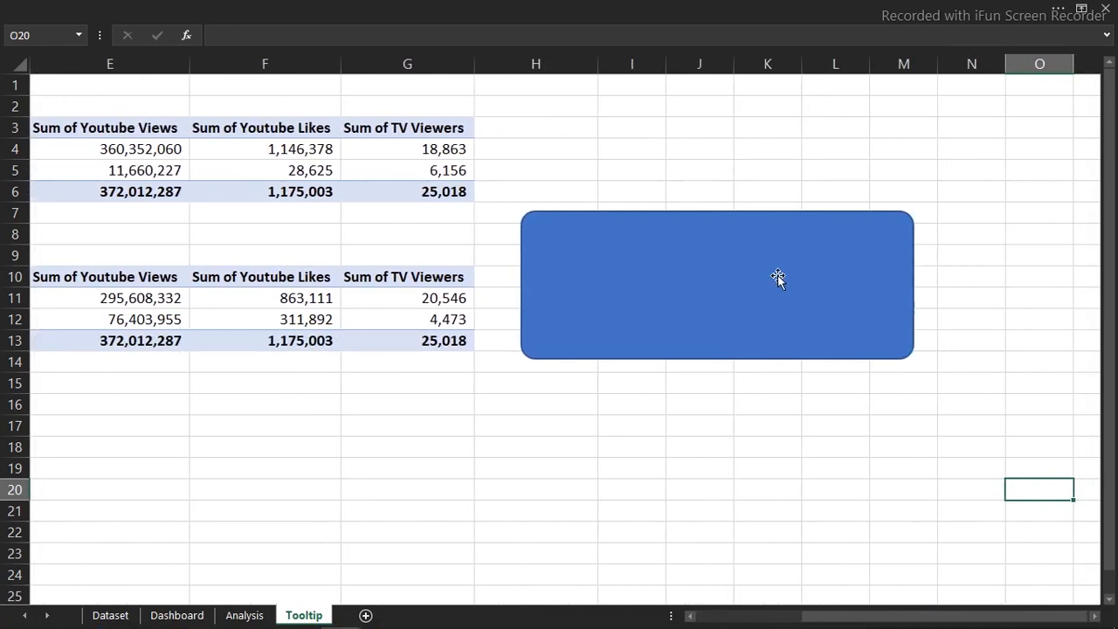
Step: Draw an isosceles triangle, shrink it to about two rows high, and place it in column H below the rectangle
click(778, 278)
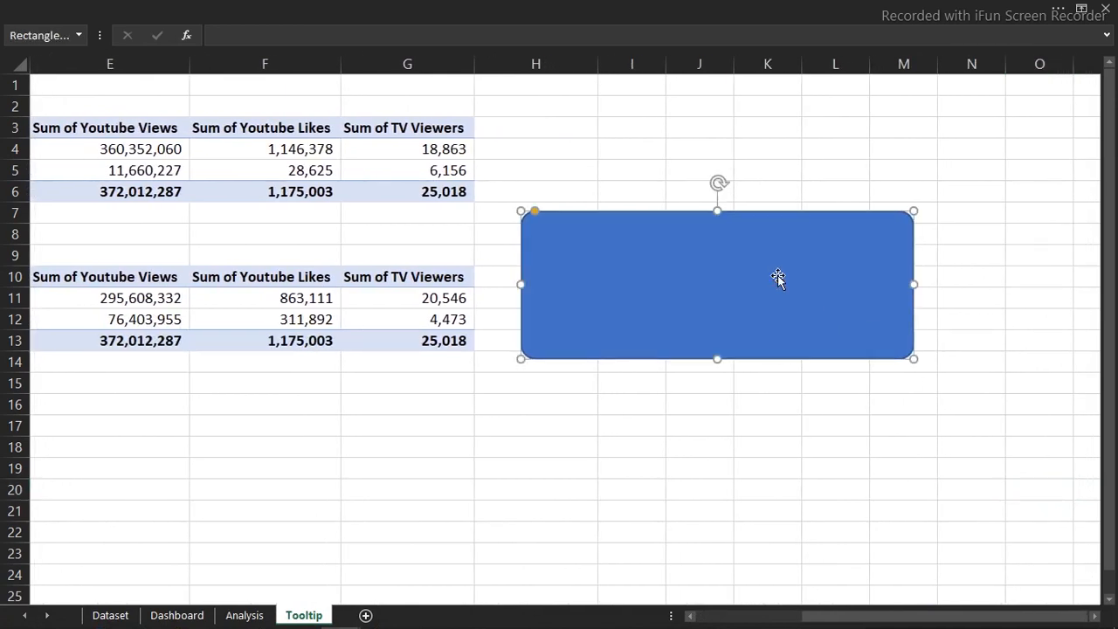
click(361, 7)
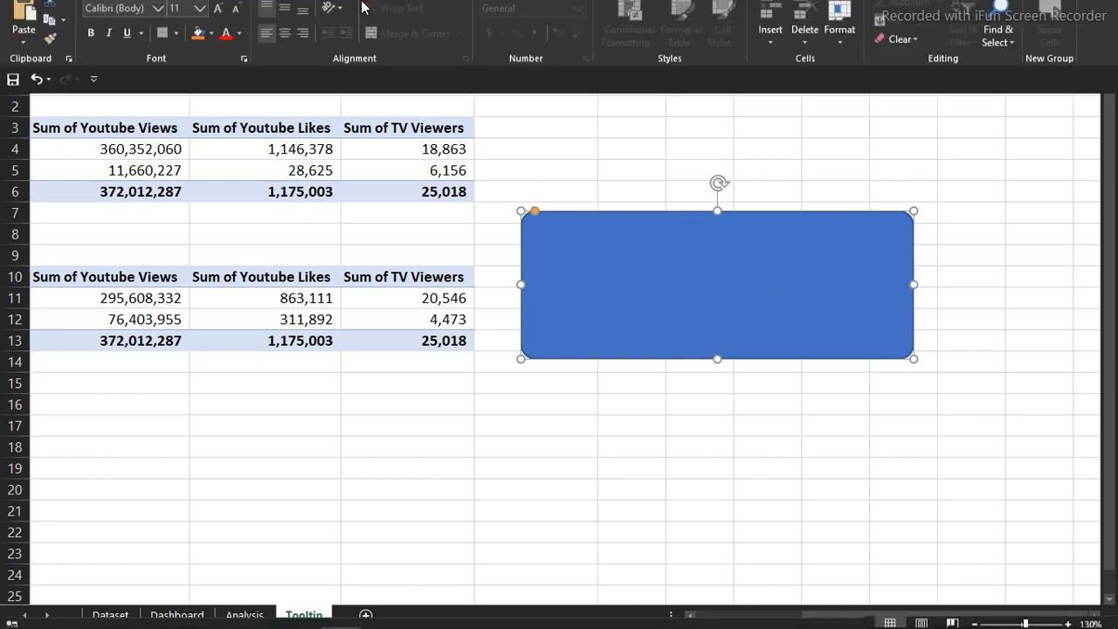
click(183, 41)
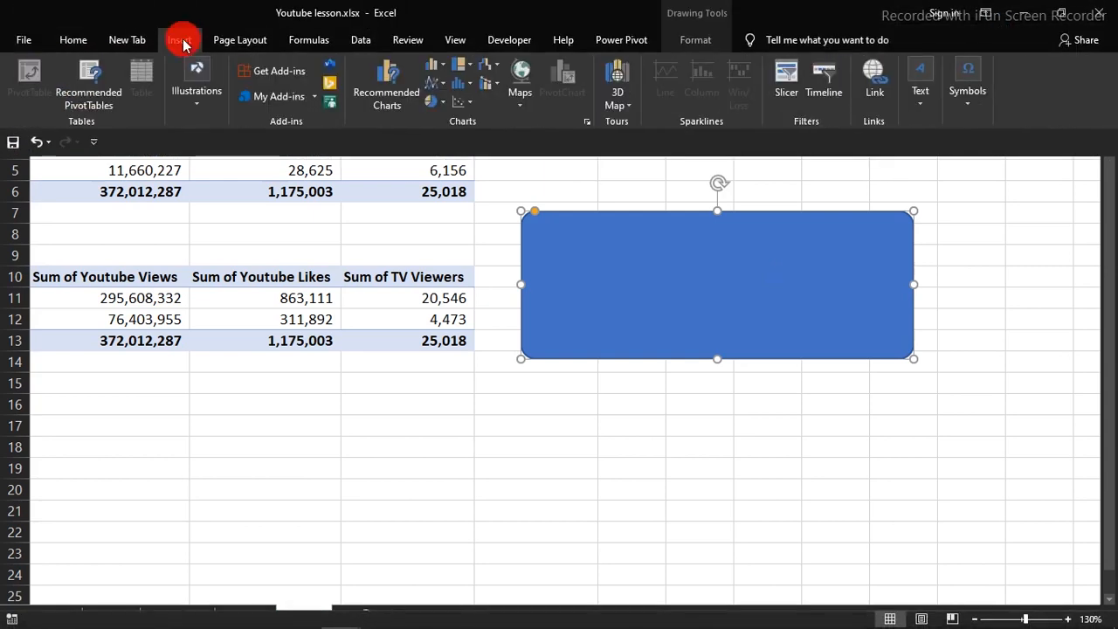
click(206, 117)
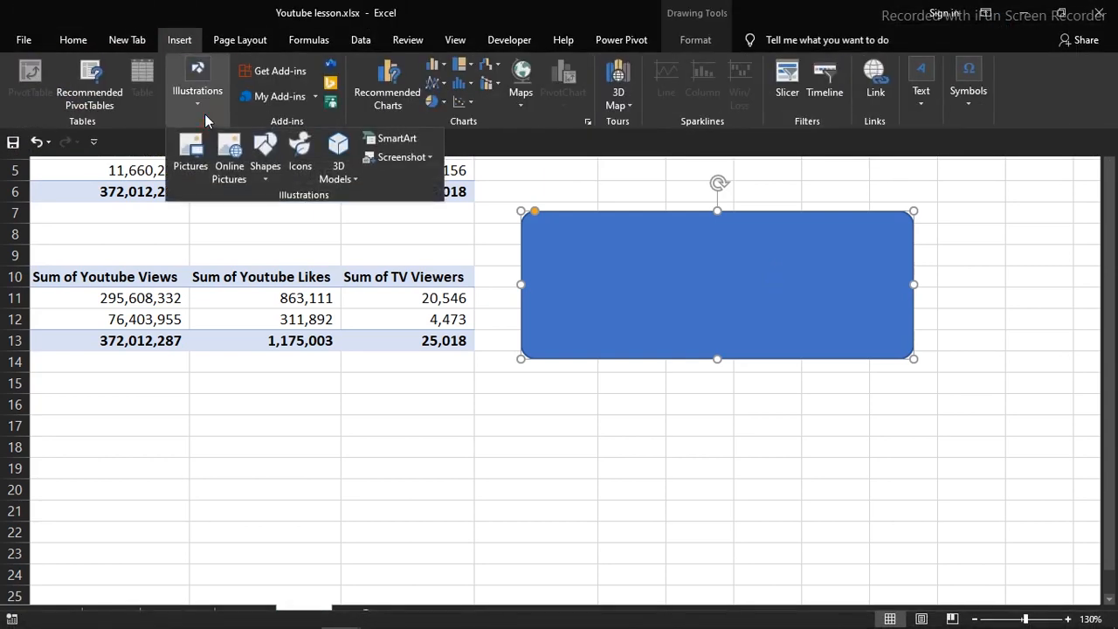
click(267, 170)
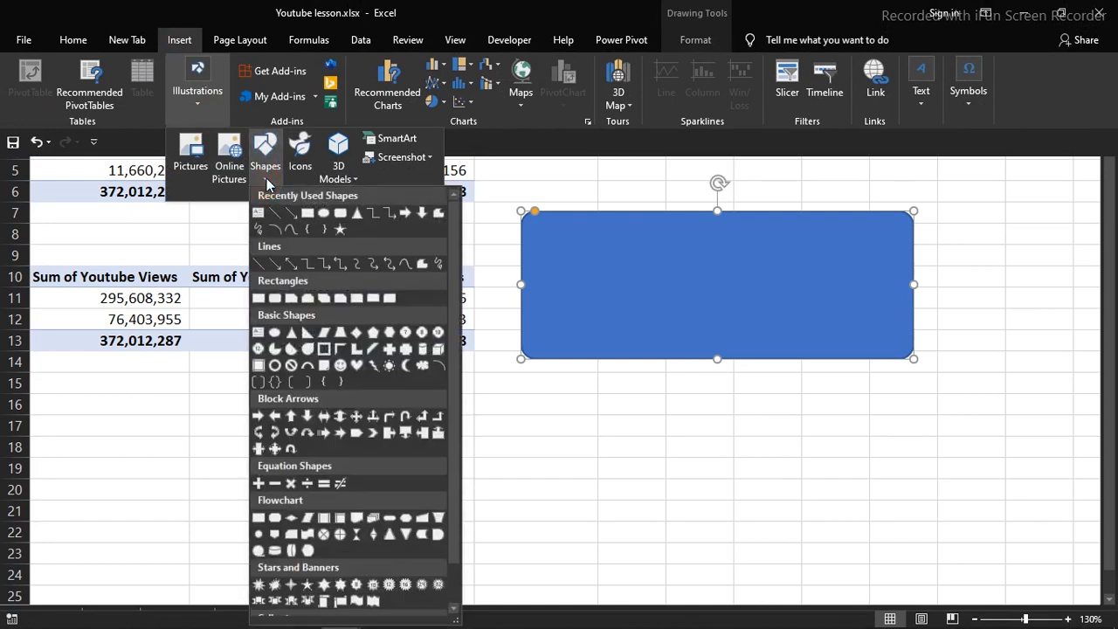
click(357, 214)
drag(621, 149, 739, 255)
mouse_move(690, 190)
mouse_down()
mouse_move(529, 264)
mouse_move(484, 459)
mouse_up()
drag(478, 441, 475, 418)
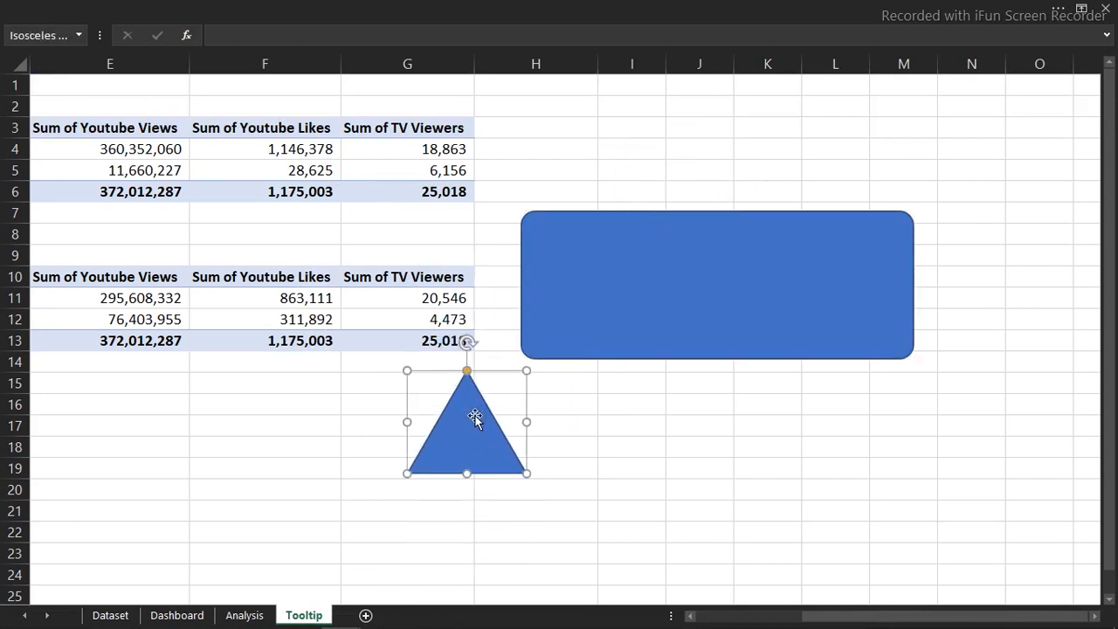
drag(528, 476, 524, 424)
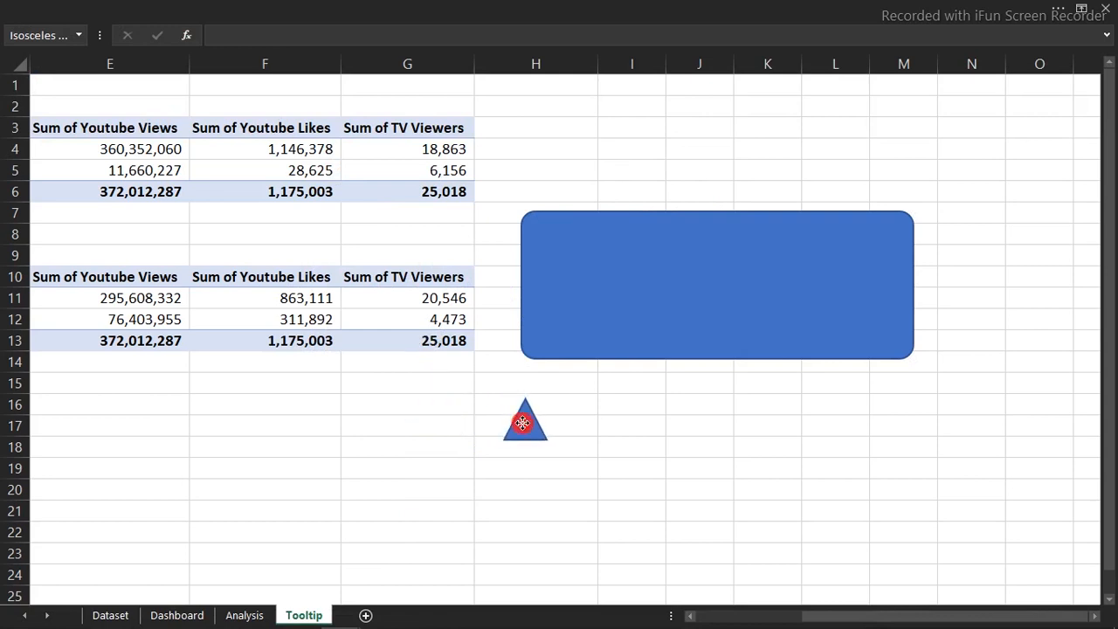
Step: Give the rounded rectangle a solid standard Purple fill and remove its outline
click(685, 305)
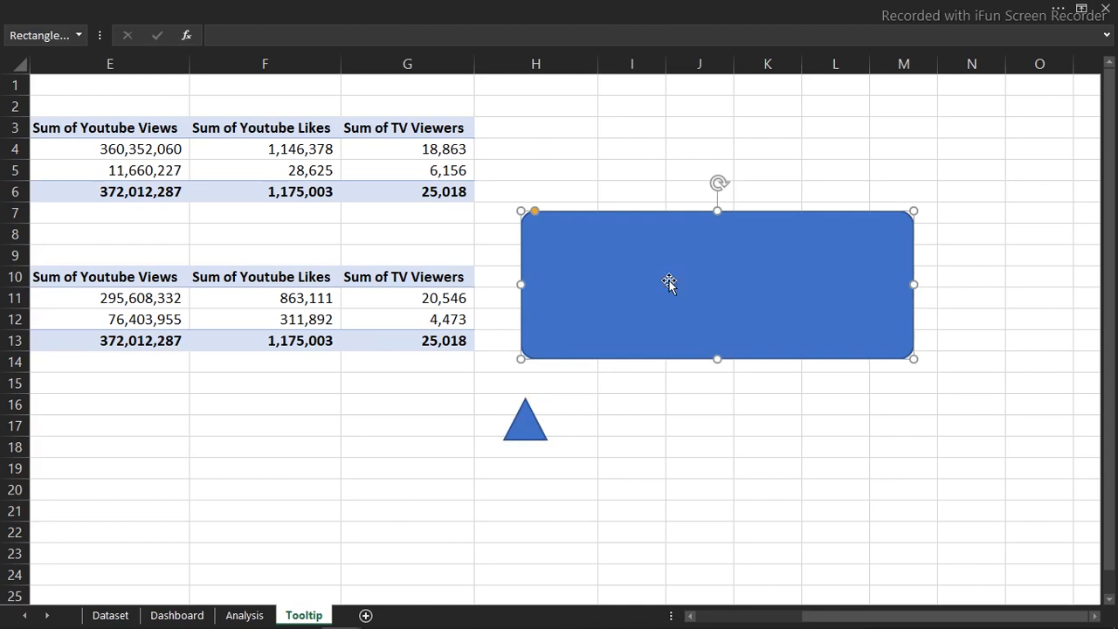
key(ctrl+1)
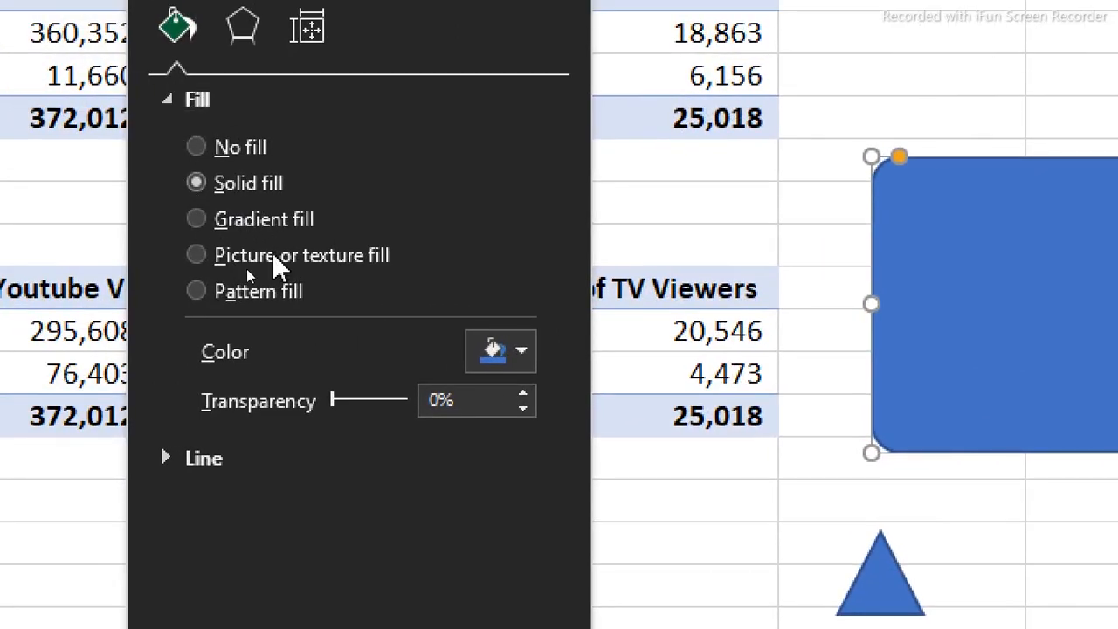
click(521, 353)
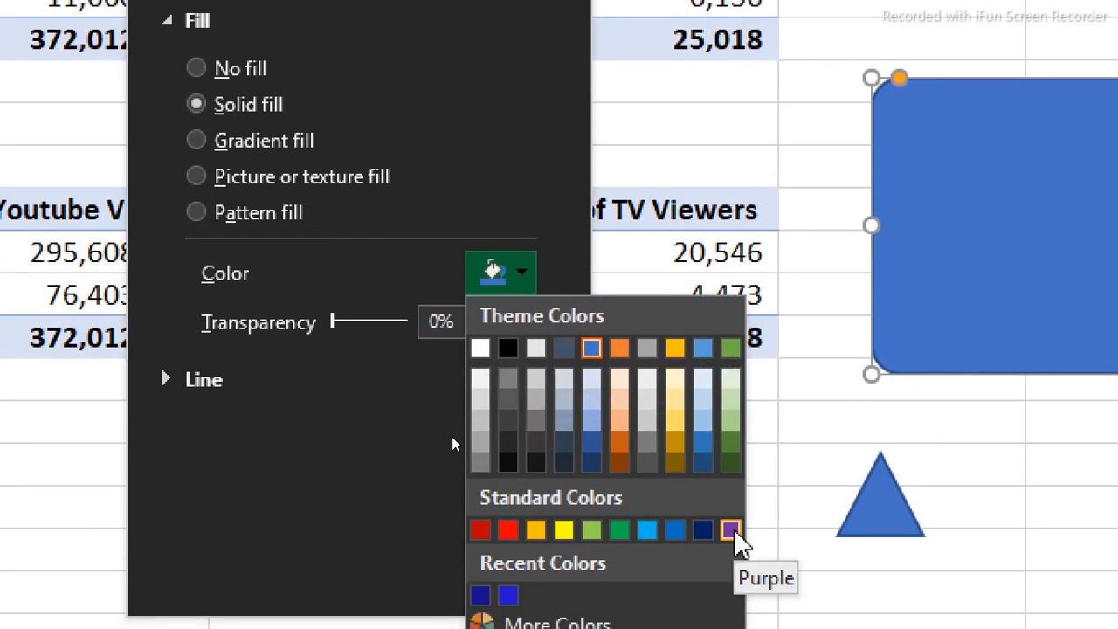
click(734, 608)
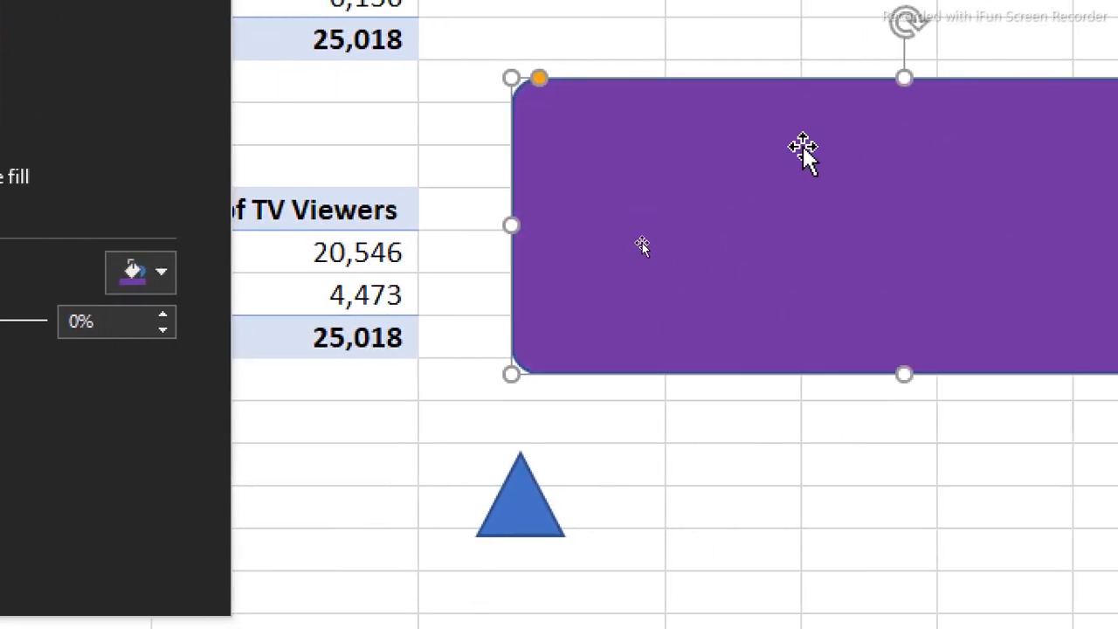
click(748, 434)
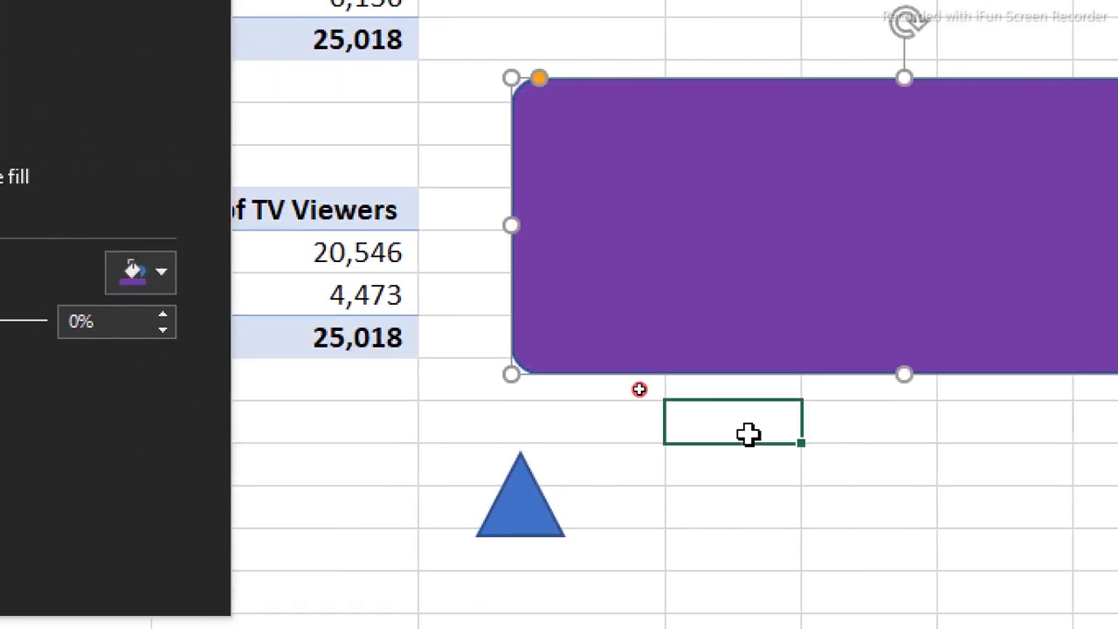
click(673, 267)
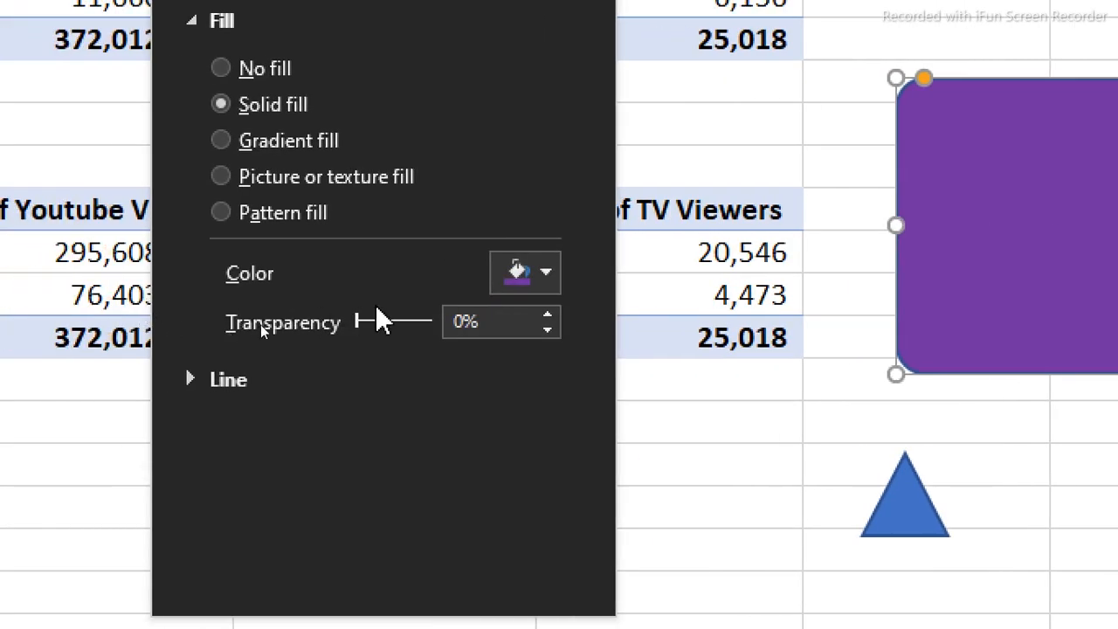
click(202, 381)
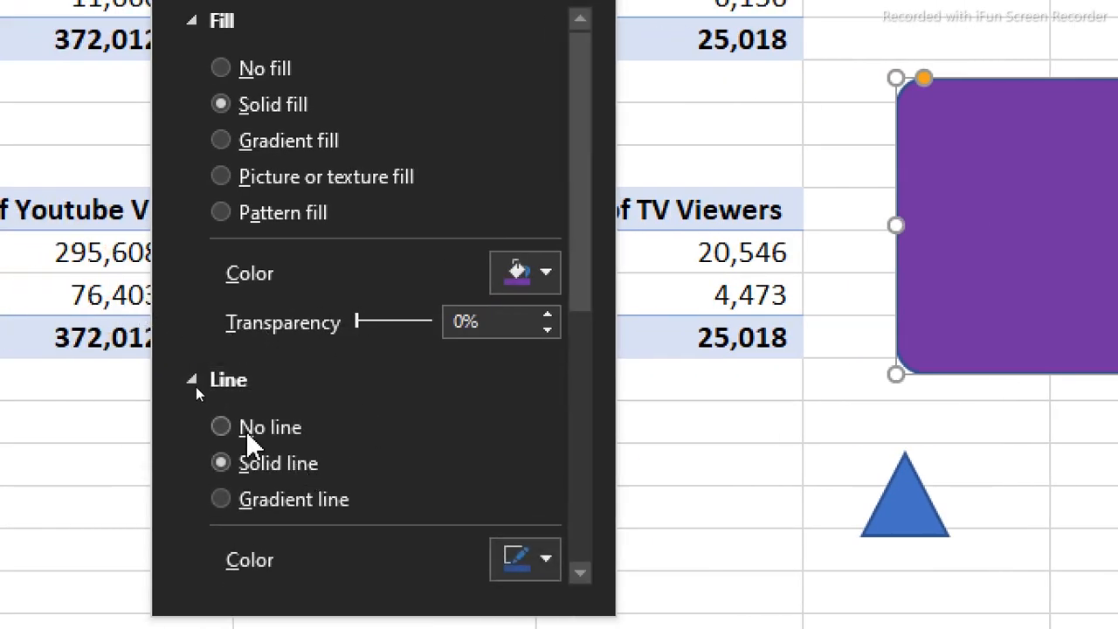
click(247, 428)
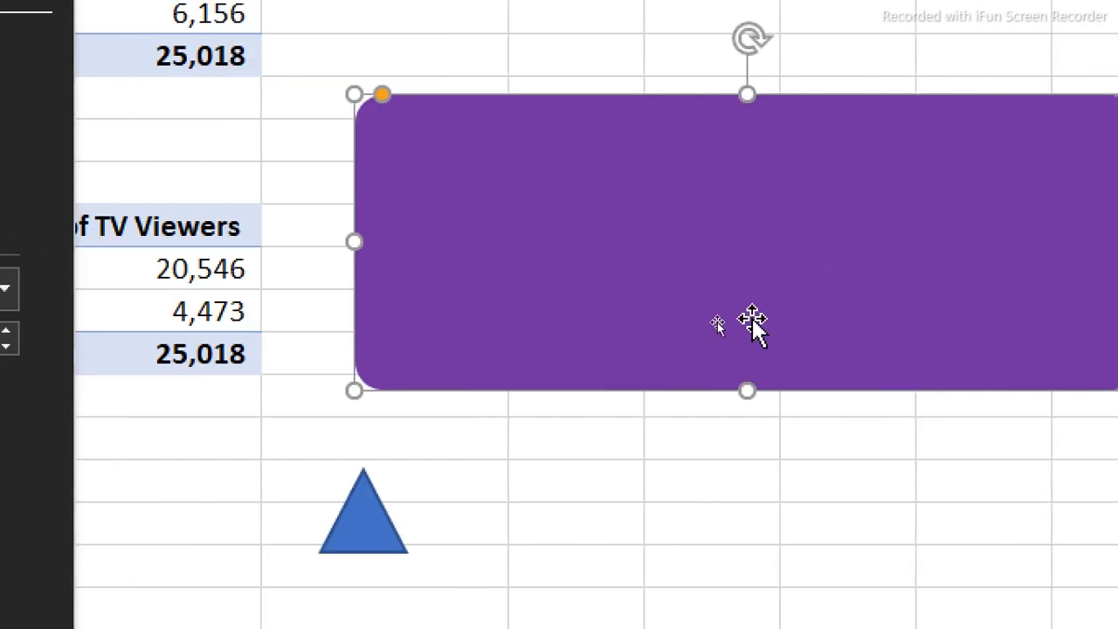
Step: Remove the triangle's outline and fill it with a near-black theme color
click(370, 540)
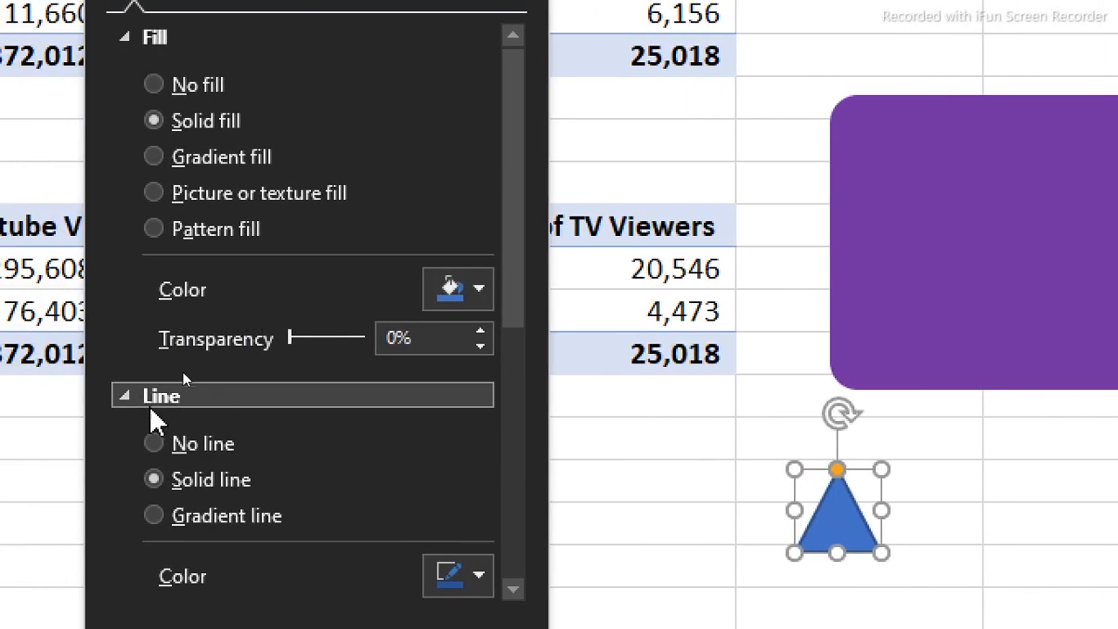
click(154, 444)
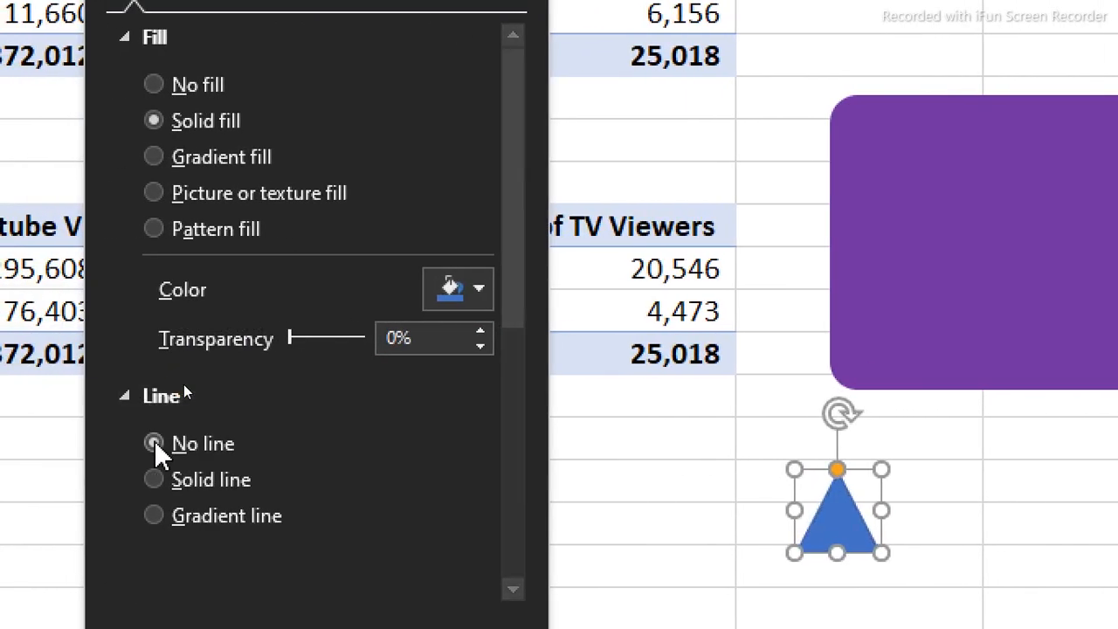
click(453, 290)
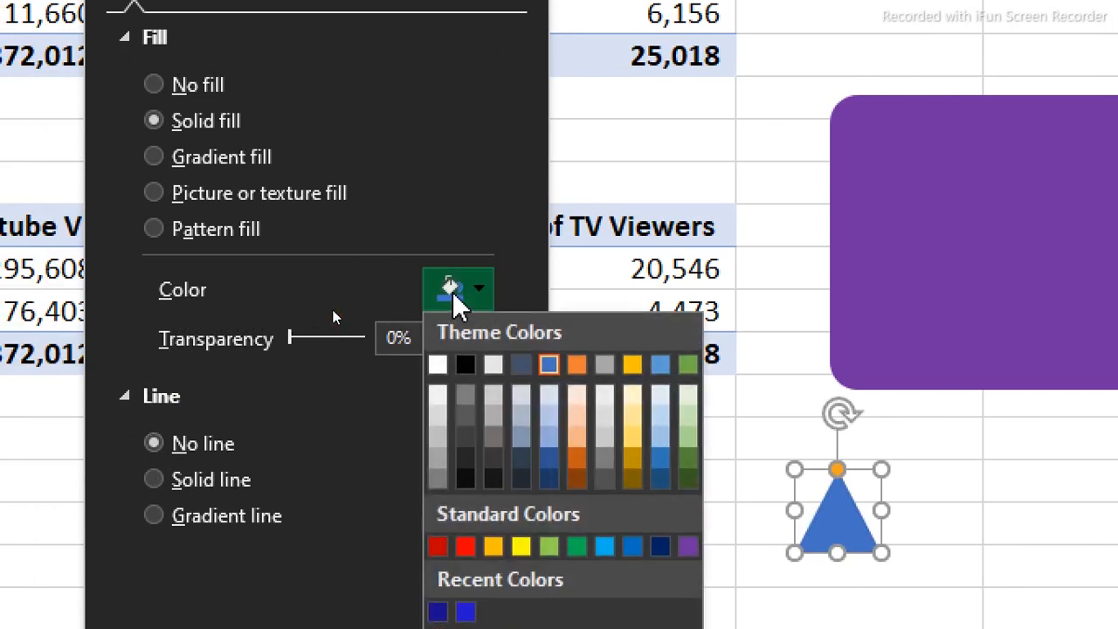
click(464, 475)
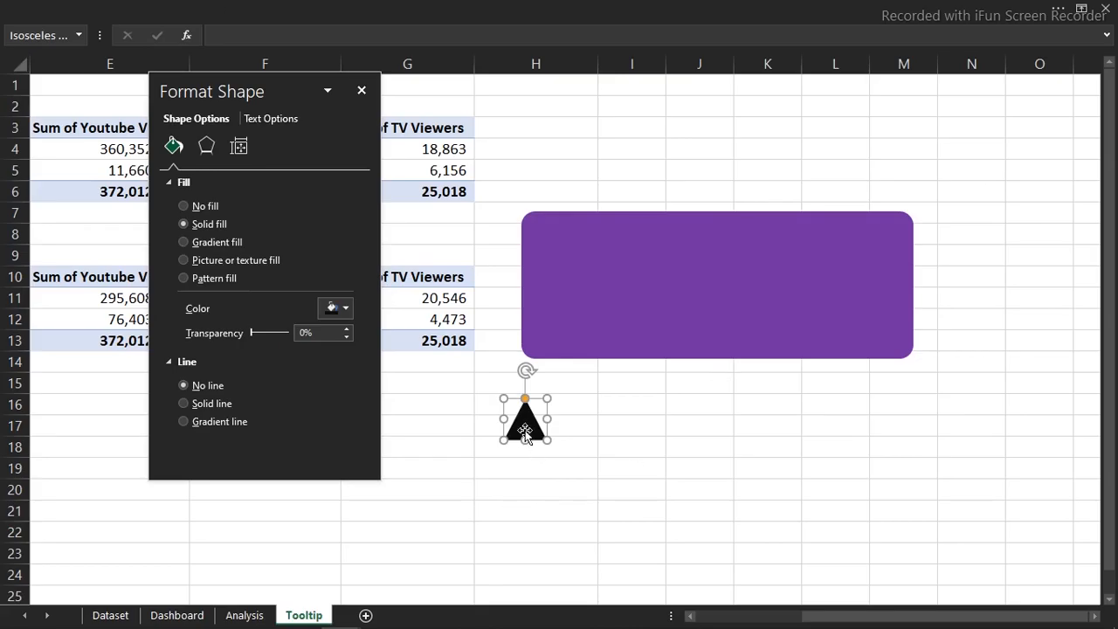
Step: Move the black triangle onto the purple rectangle's upper edge near its left corner, shrink it to about one row high, and bring it to the front
drag(524, 426, 561, 205)
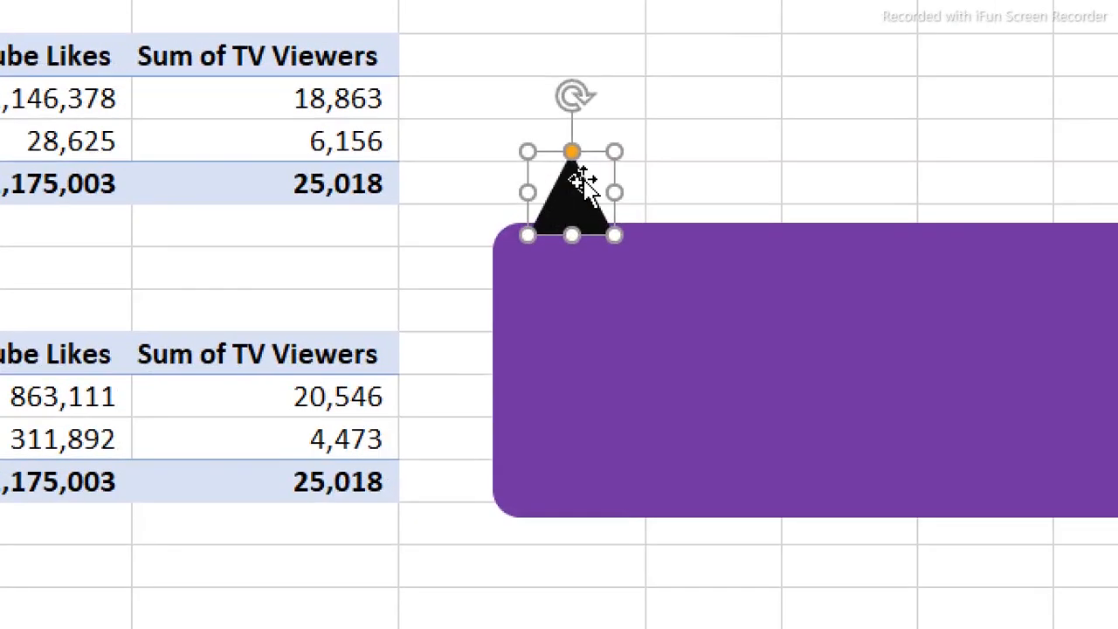
drag(614, 153, 584, 192)
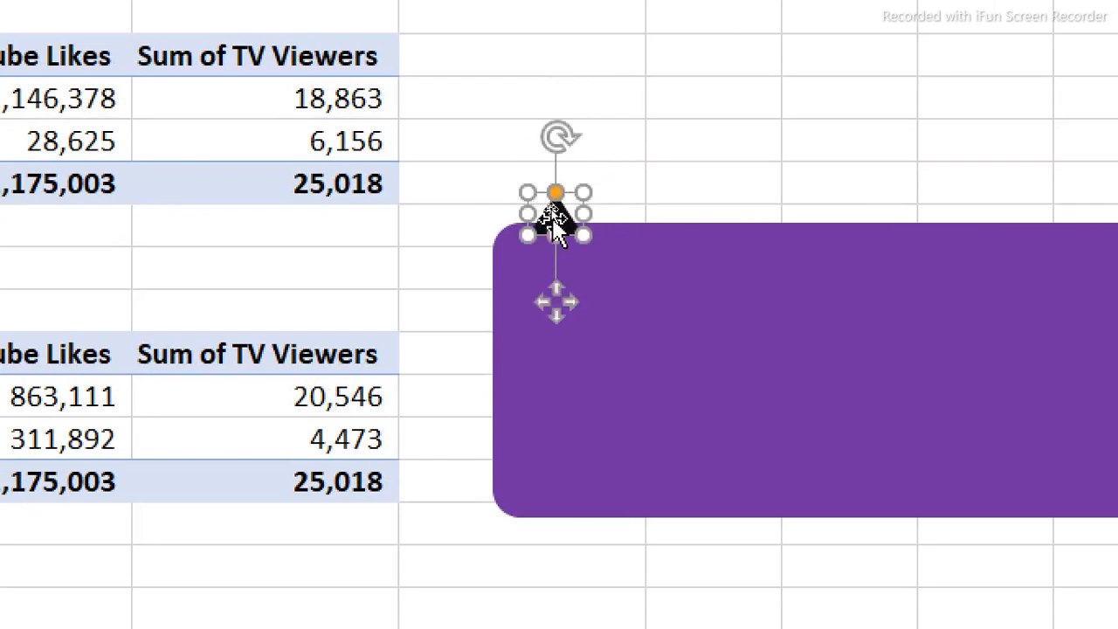
right_click(552, 217)
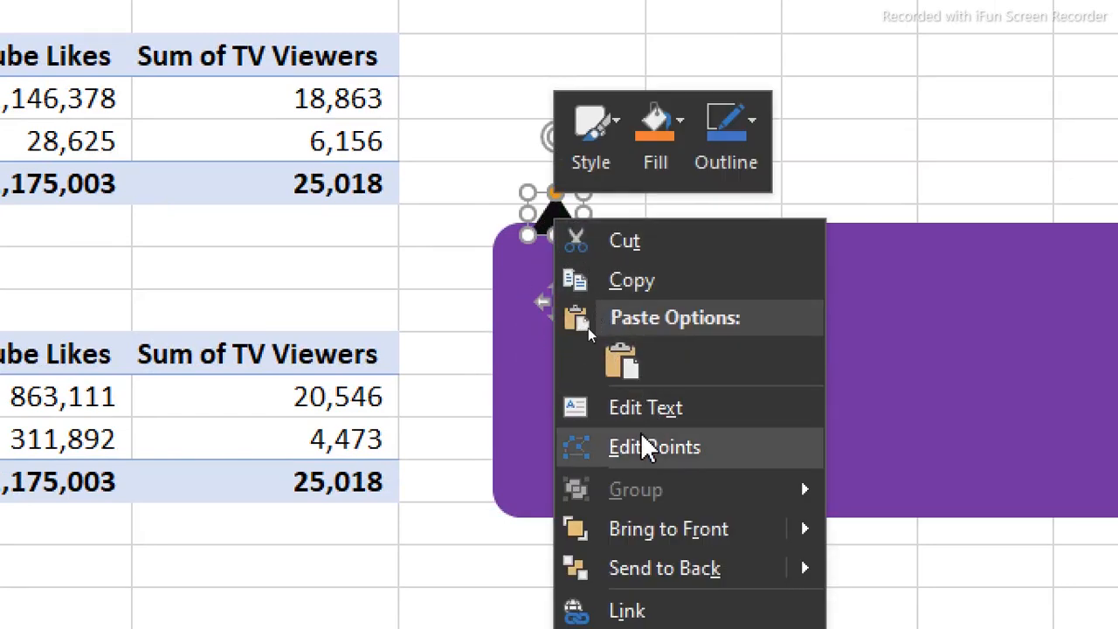
click(647, 531)
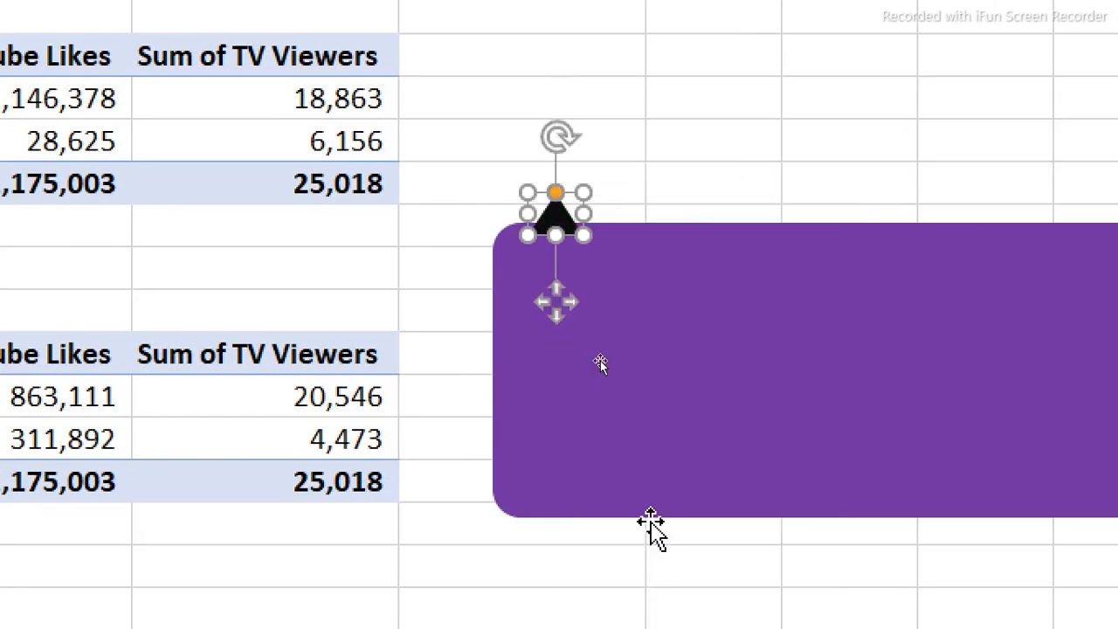
Step: Cut the rectangle and triangle from the Tooltip sheet and paste them on the Dashboard sheet, placed just below the sex appeal Yes/No options
click(760, 374)
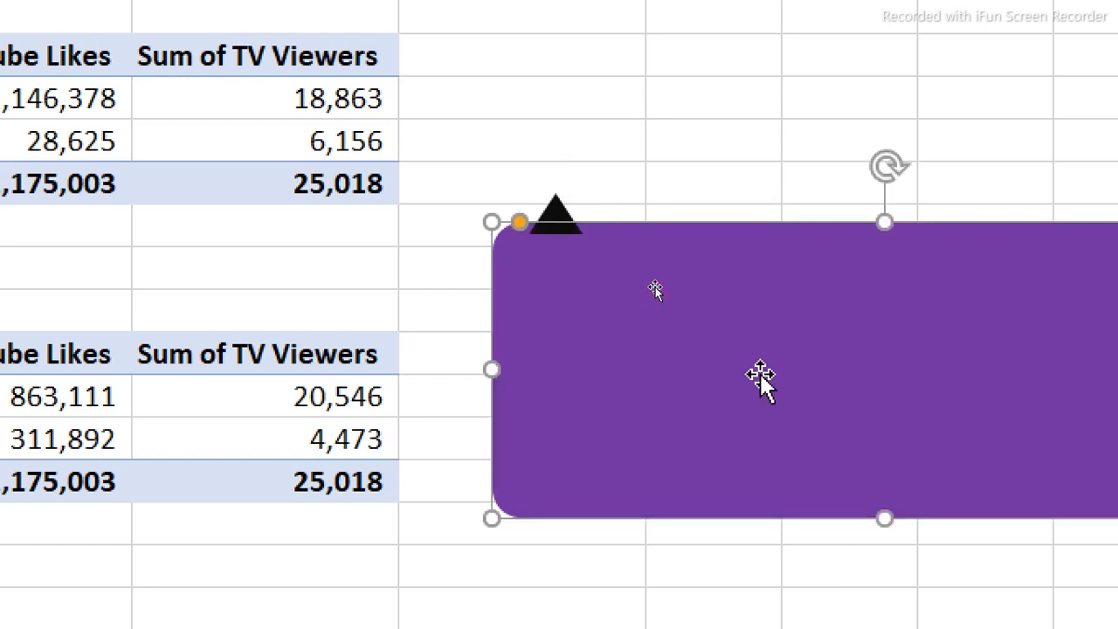
shift+click(552, 205)
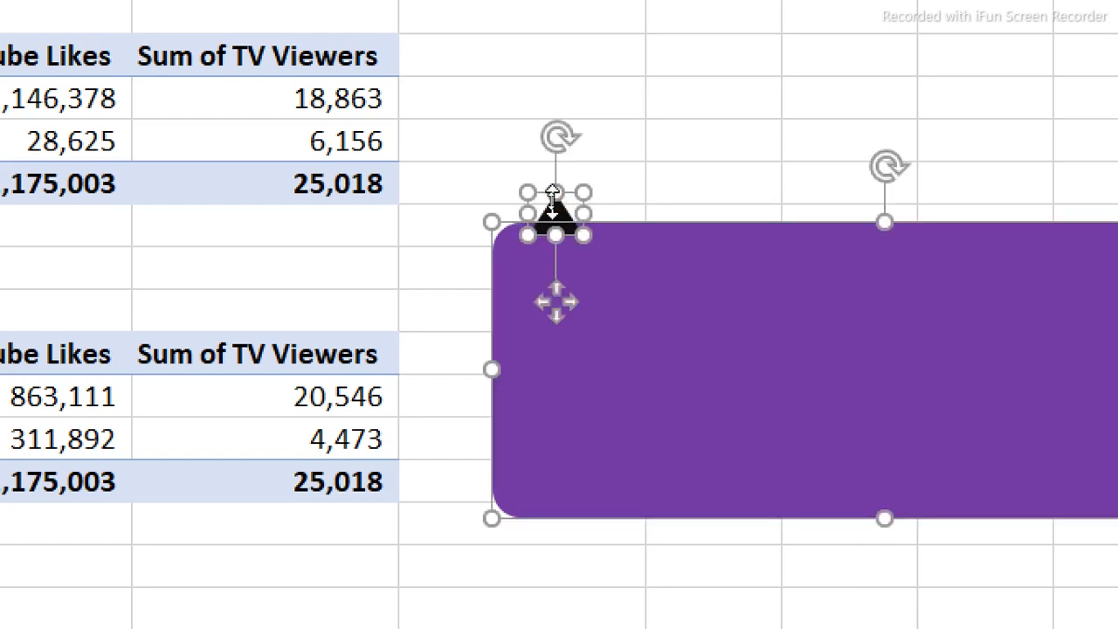
key(Delete)
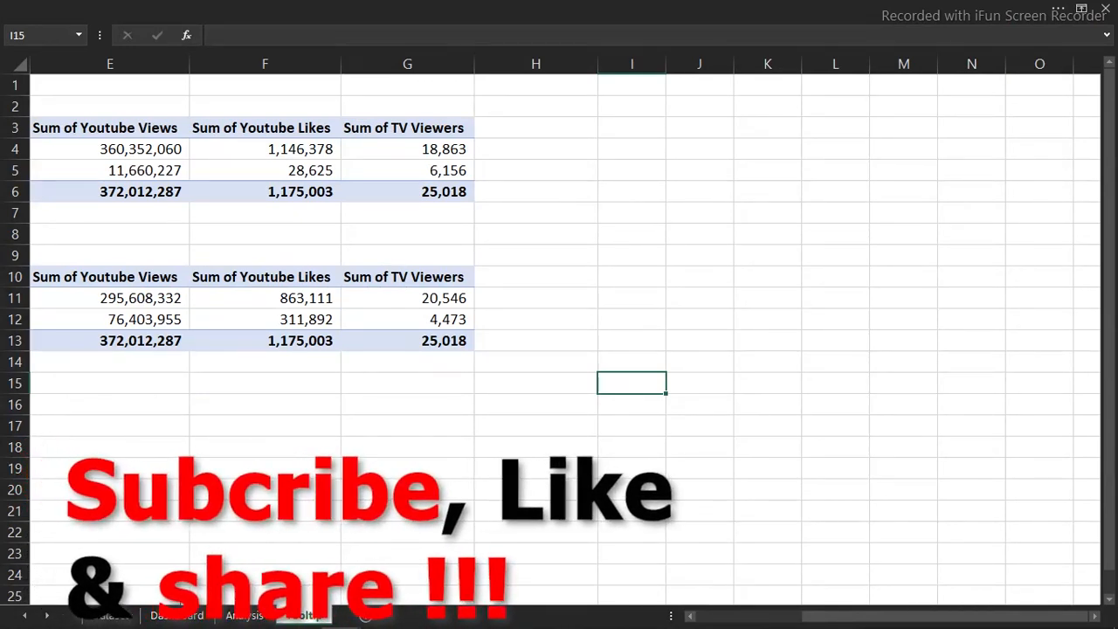
click(184, 616)
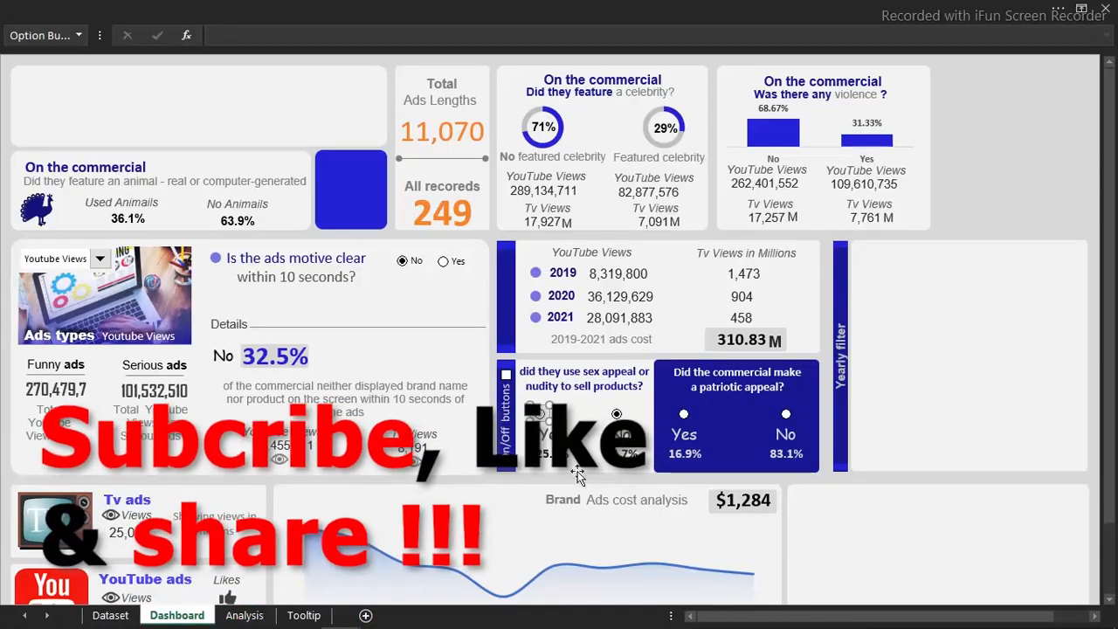
key(ctrl+v)
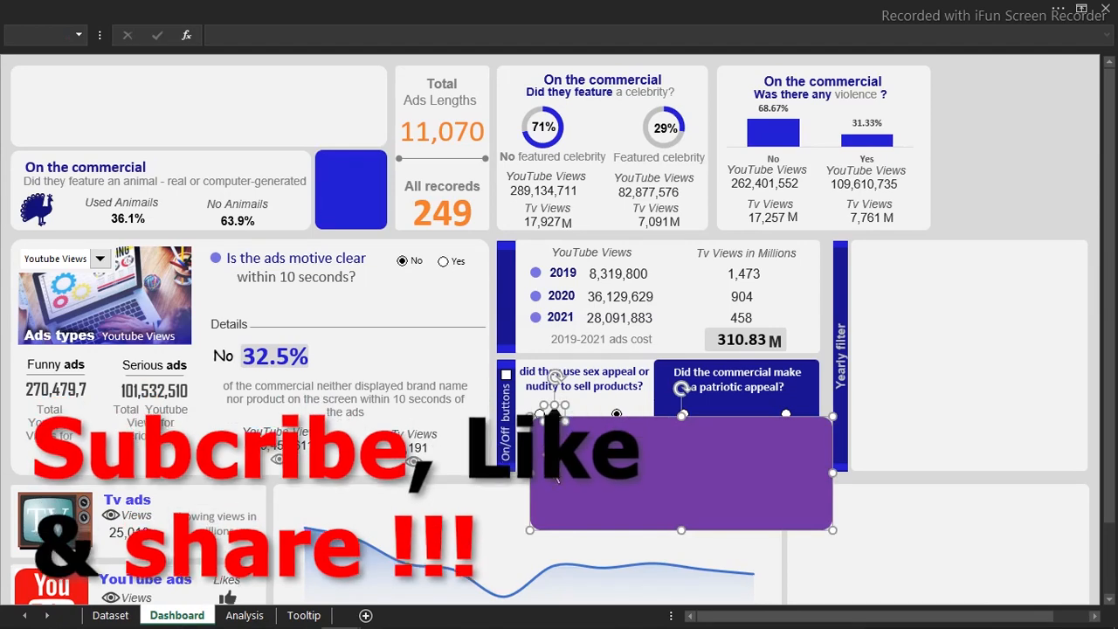
drag(611, 445, 609, 504)
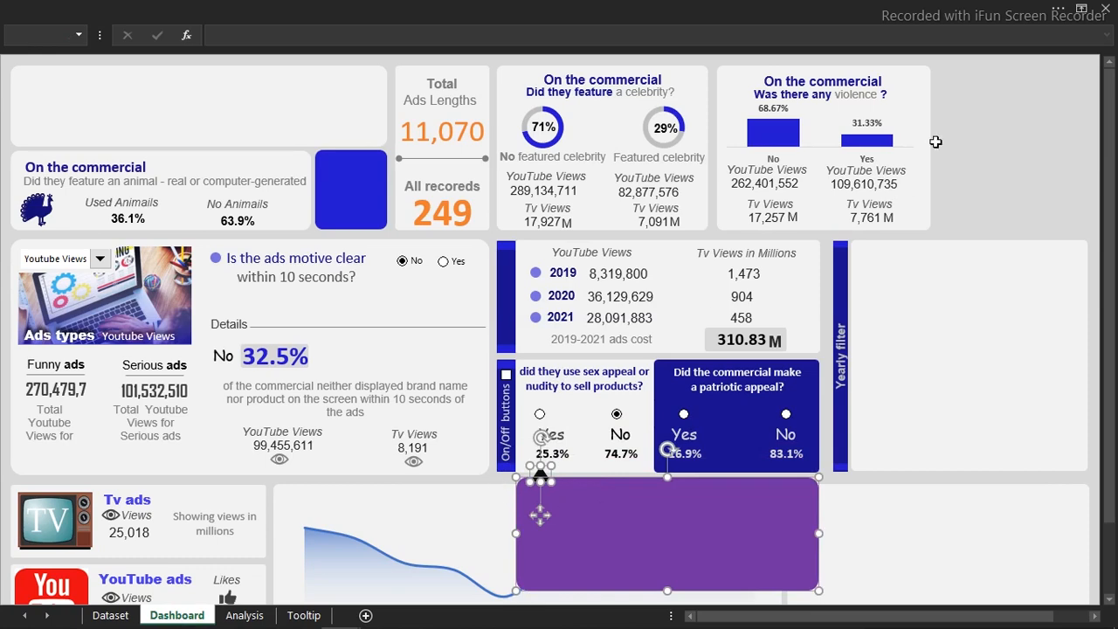
click(993, 140)
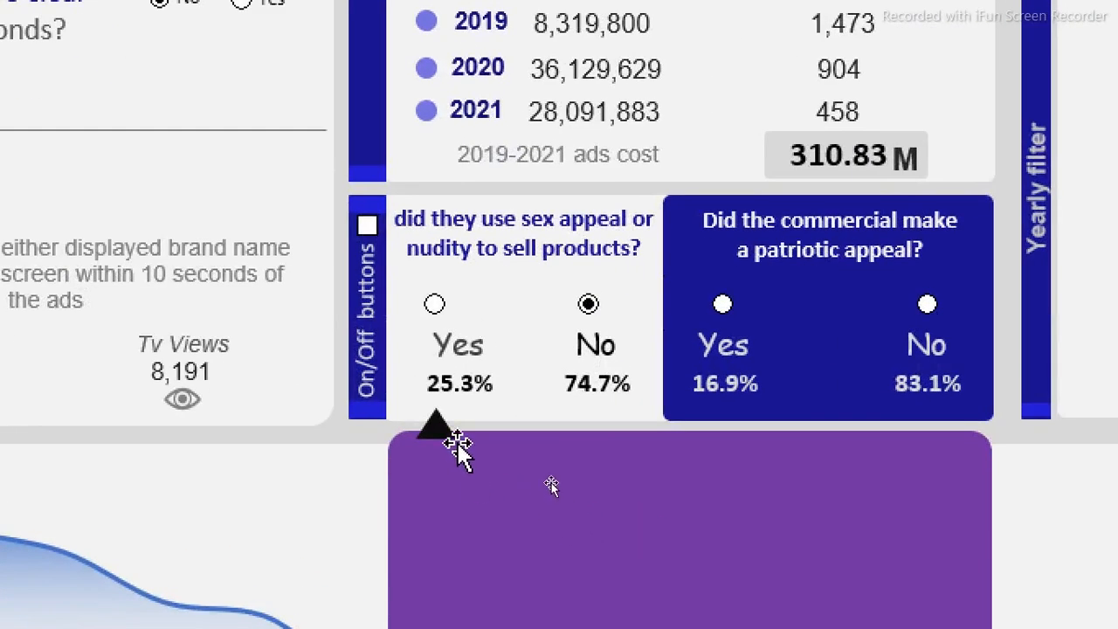
right_click(570, 504)
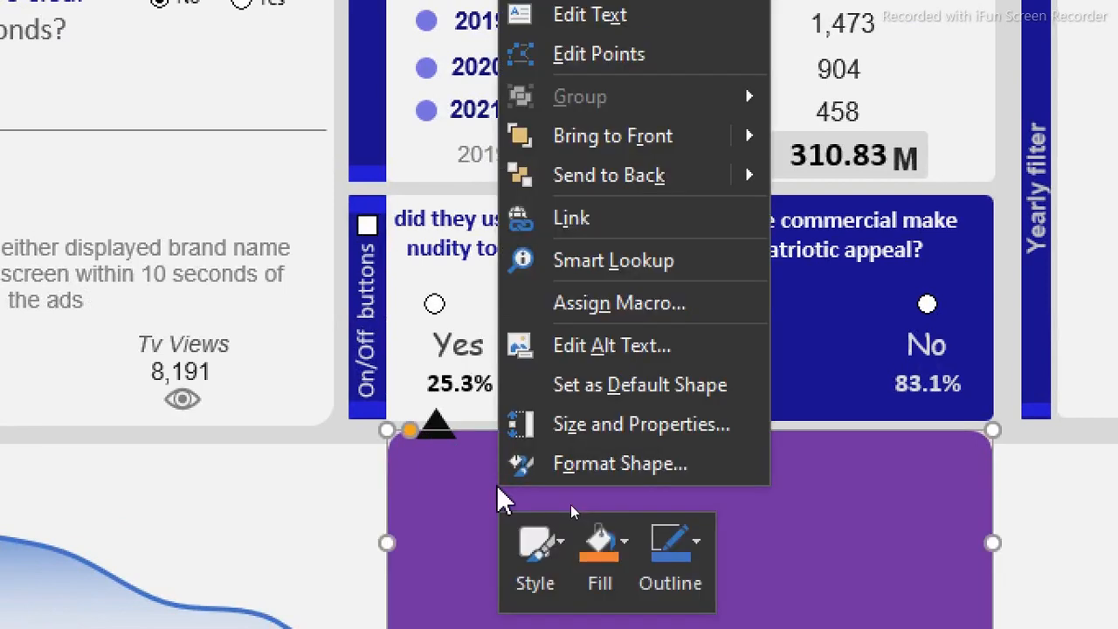
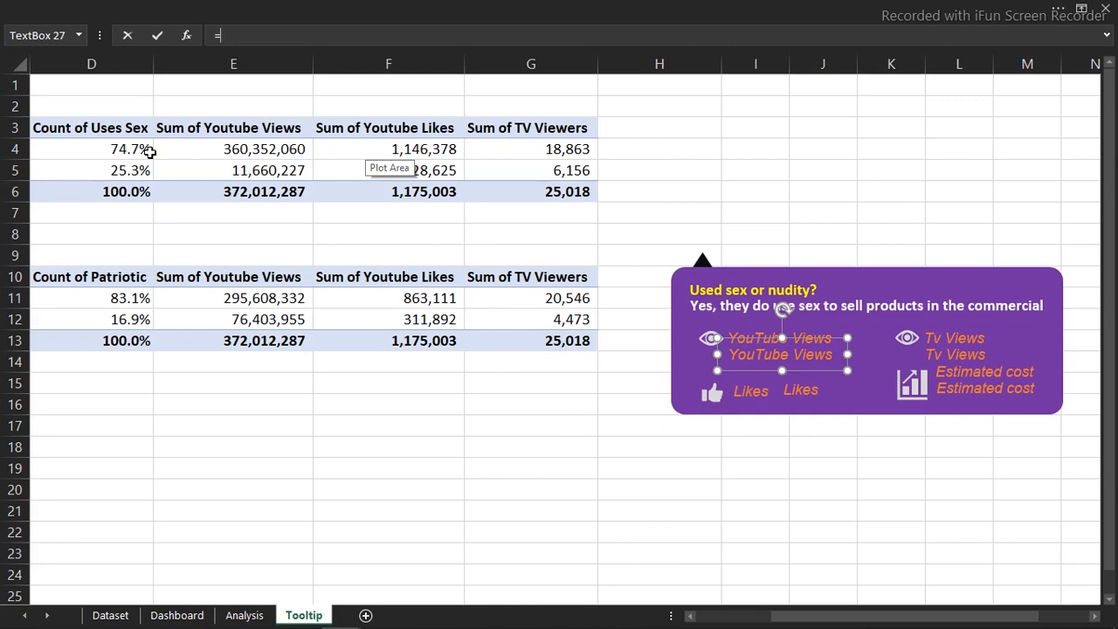
Step: Link the text box below the callout's YouTube Views label to cell E5, the Sum of Youtube Views for Uses Sex TRUE
scroll(150, 152, left, 2)
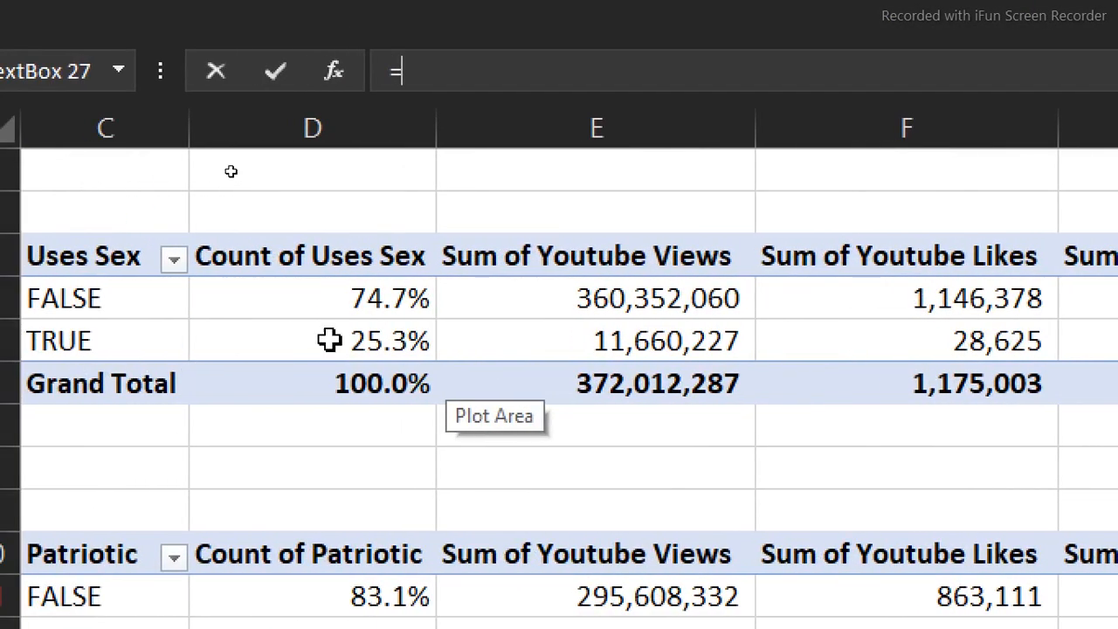
click(646, 343)
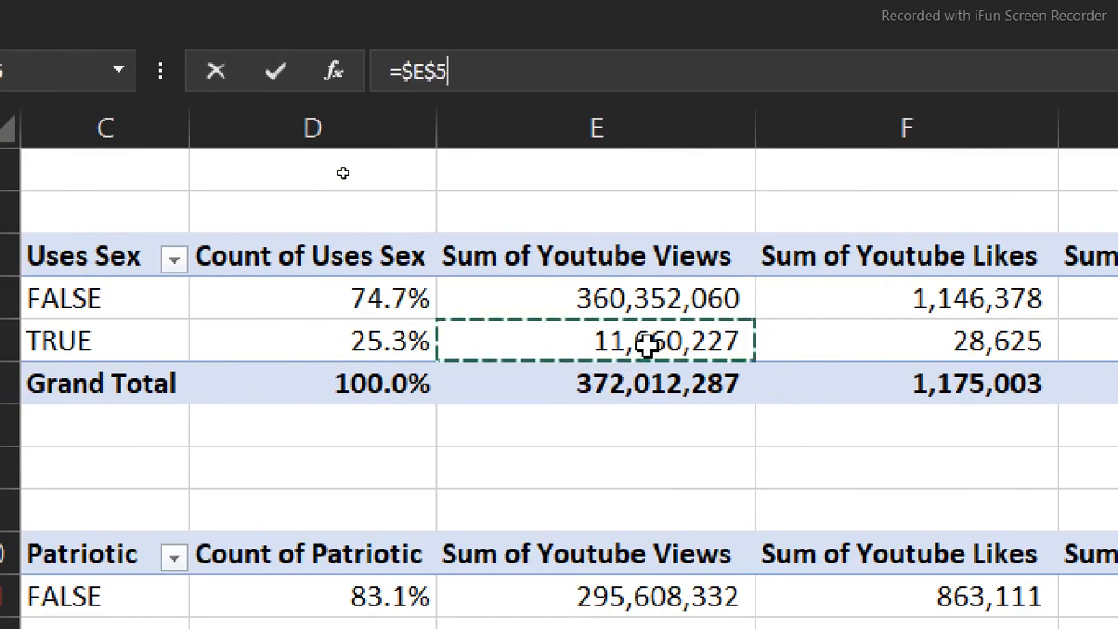
key(Return)
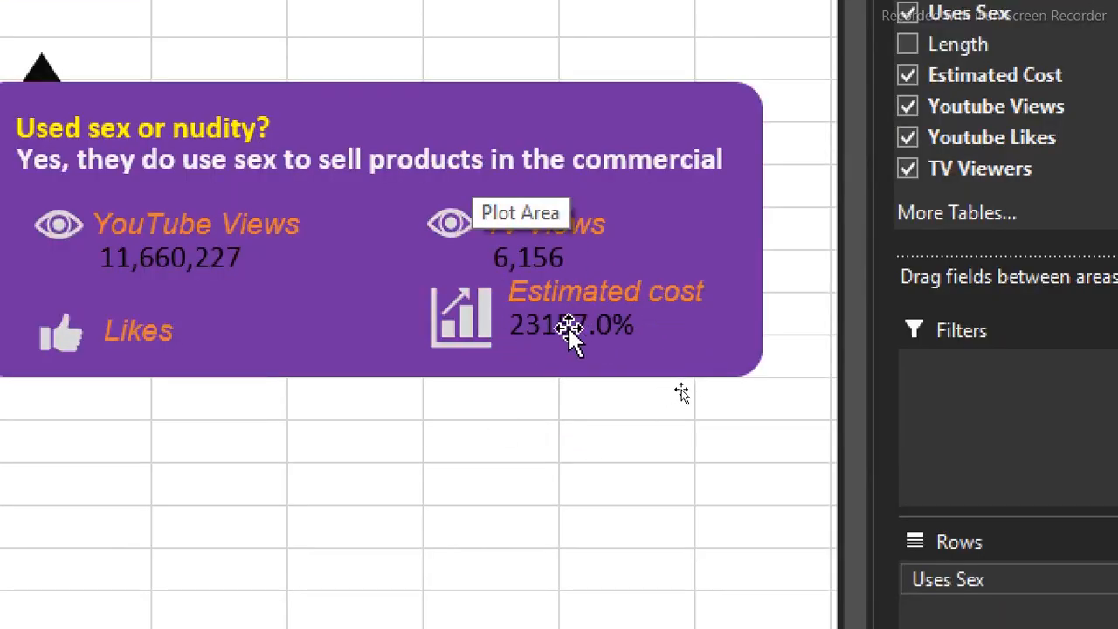
click(411, 484)
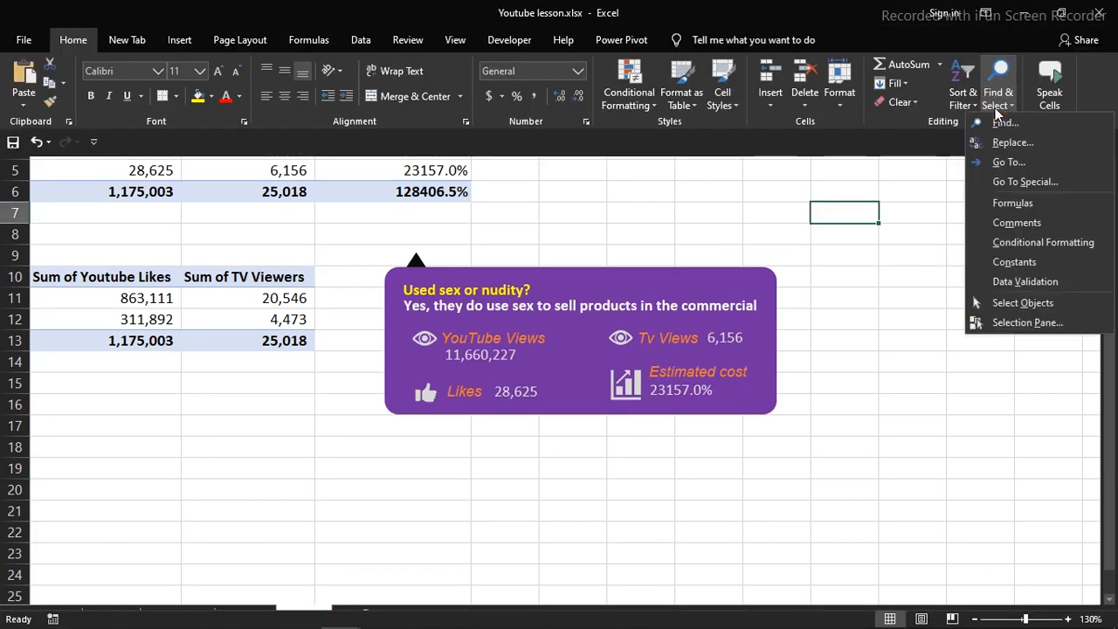
Step: Group all shapes, icons and text boxes of the purple callout and move the group over columns J to O, rows 4 to 11
click(1022, 303)
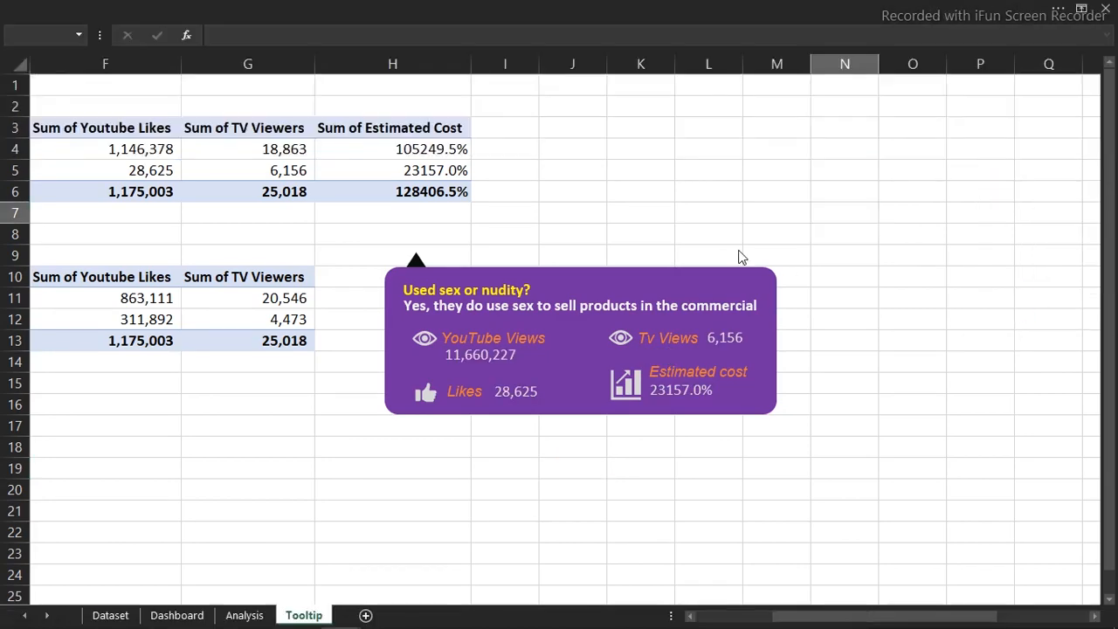
drag(853, 172, 289, 527)
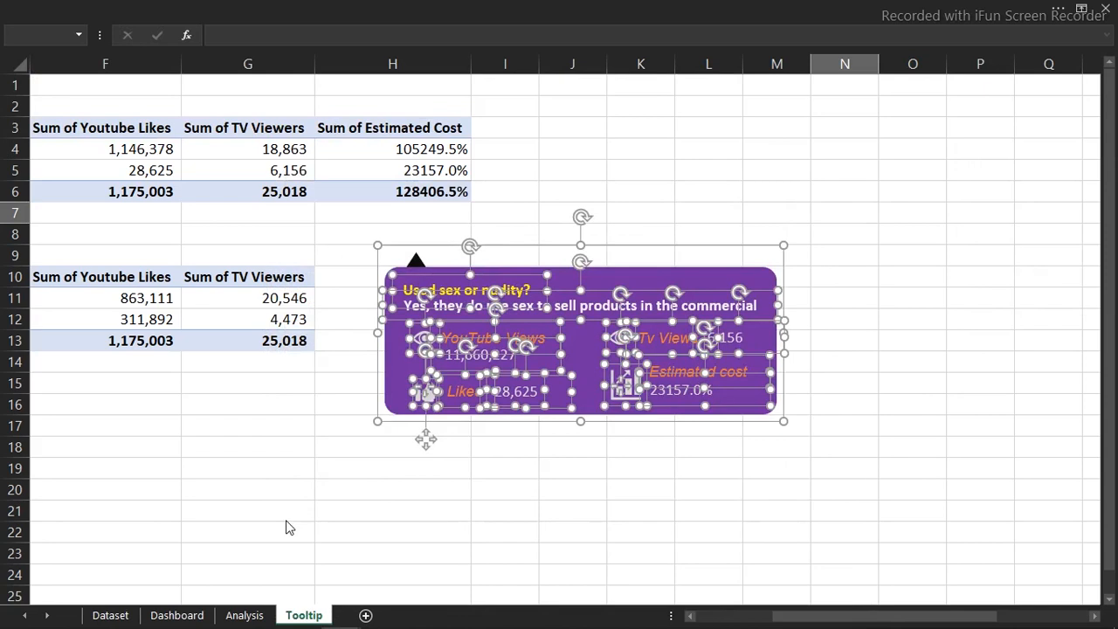
right_click(579, 362)
mouse_move(635, 465)
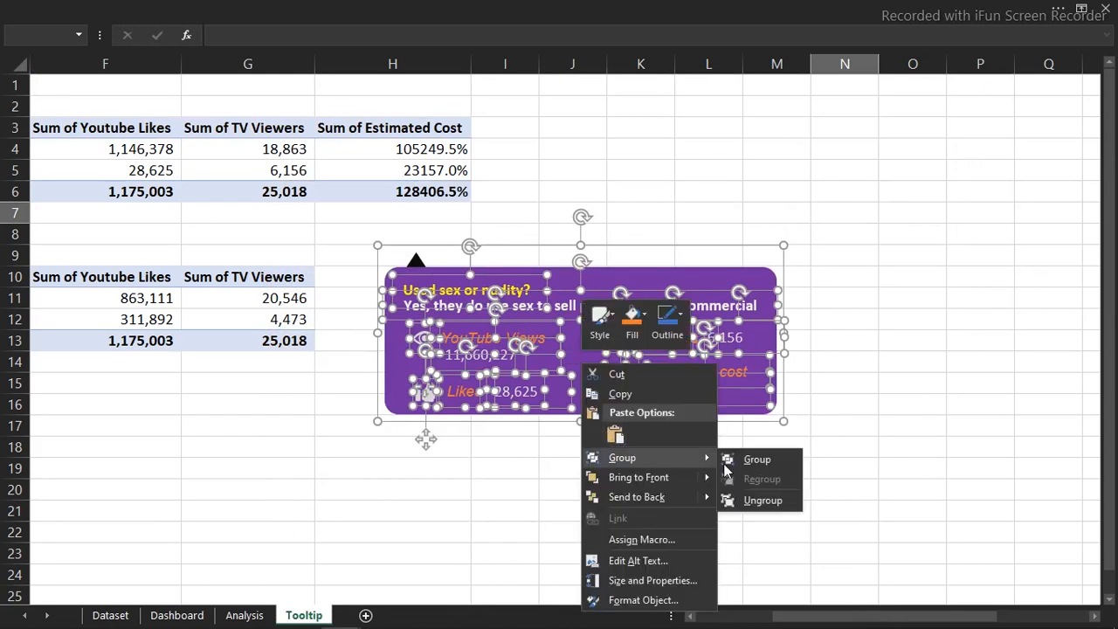
click(772, 460)
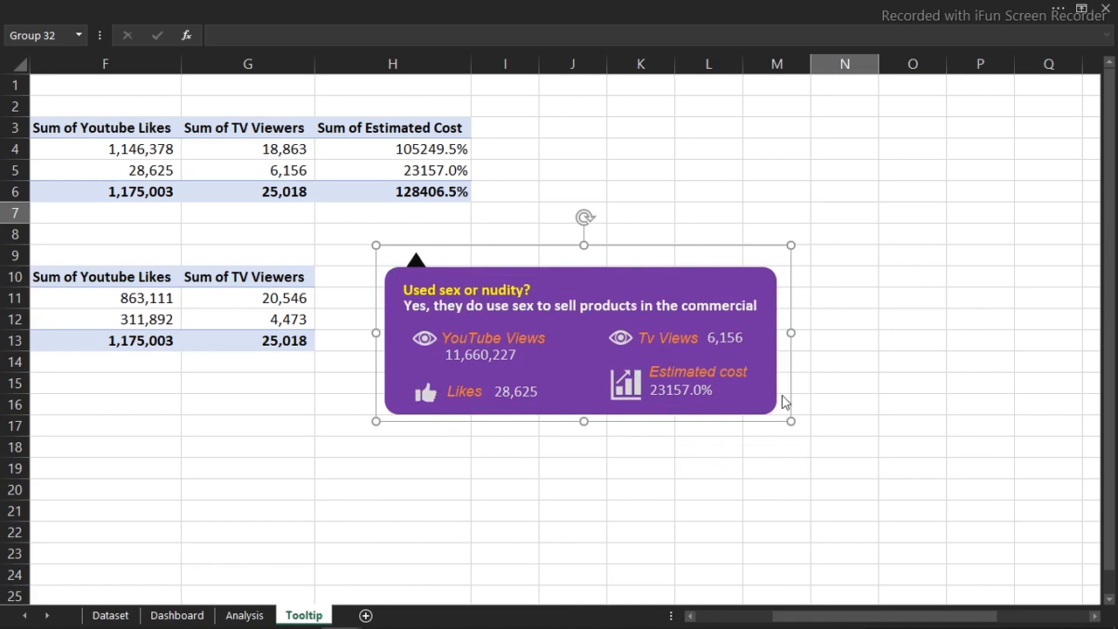
key(Escape)
drag(698, 284, 800, 251)
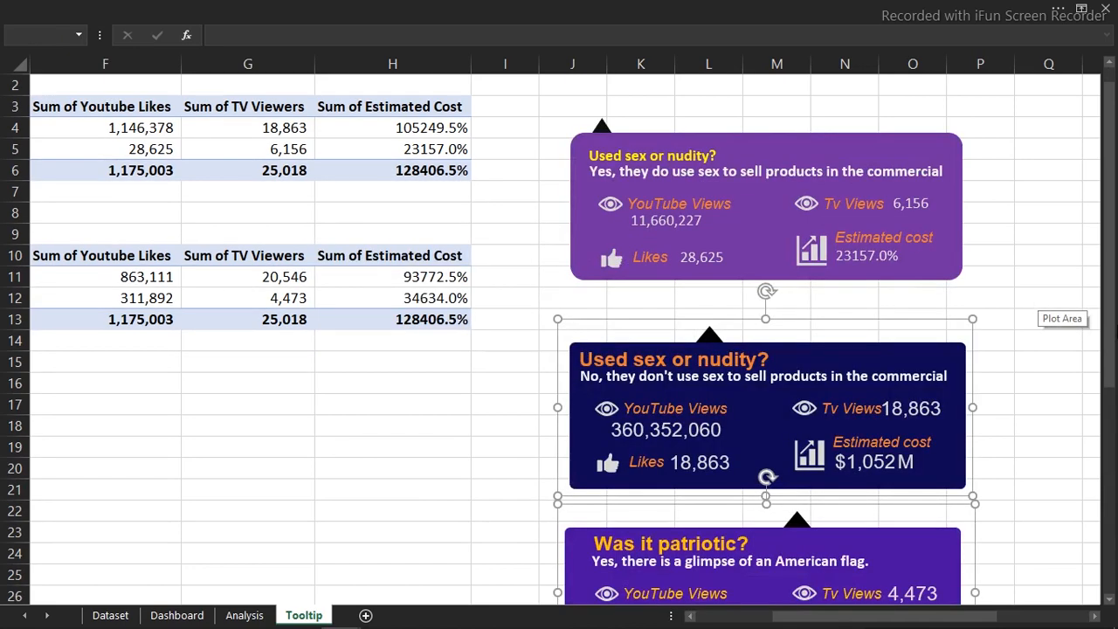
Step: Add the first tooltip to the selected ones and move them all down together so the first one starts in row 15
drag(1110, 320, 1114, 426)
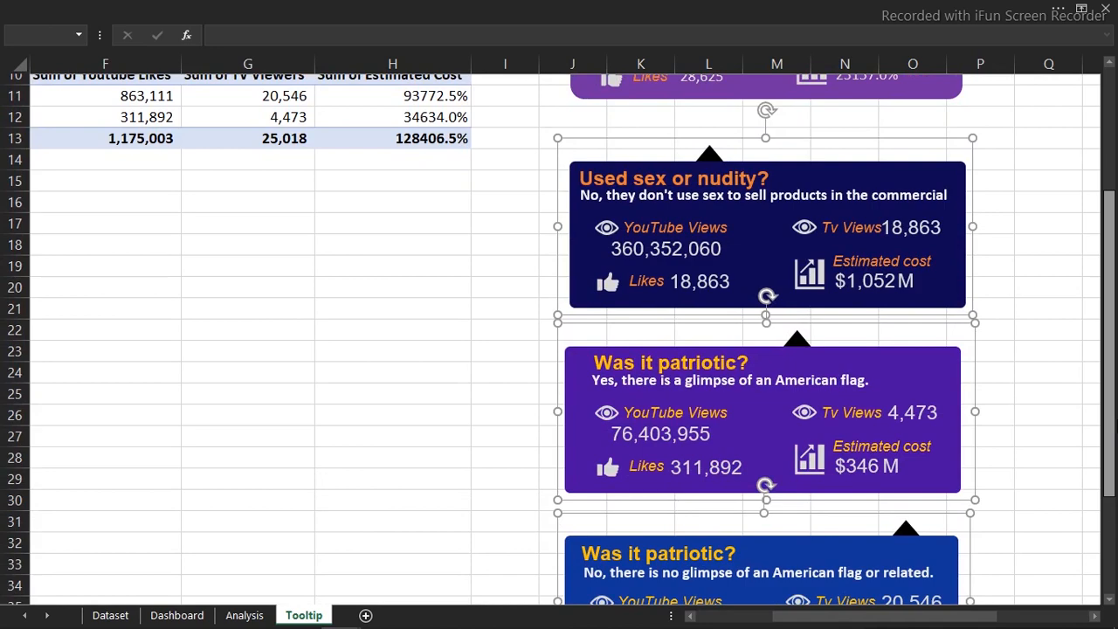
drag(1114, 426, 1114, 262)
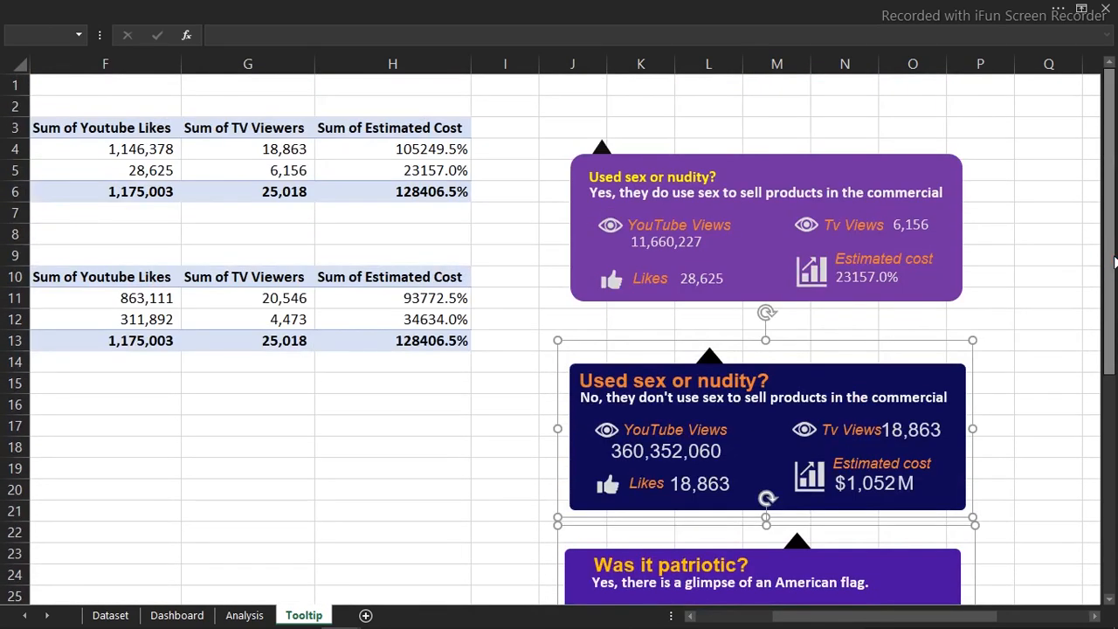
ctrl+click(834, 175)
drag(833, 172, 872, 417)
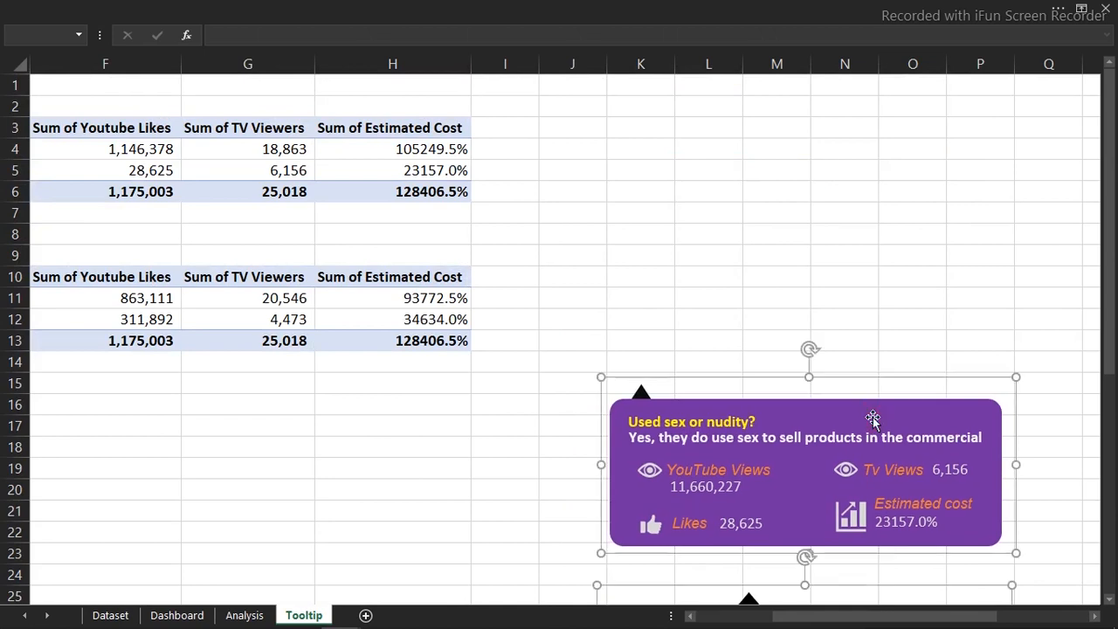
click(737, 304)
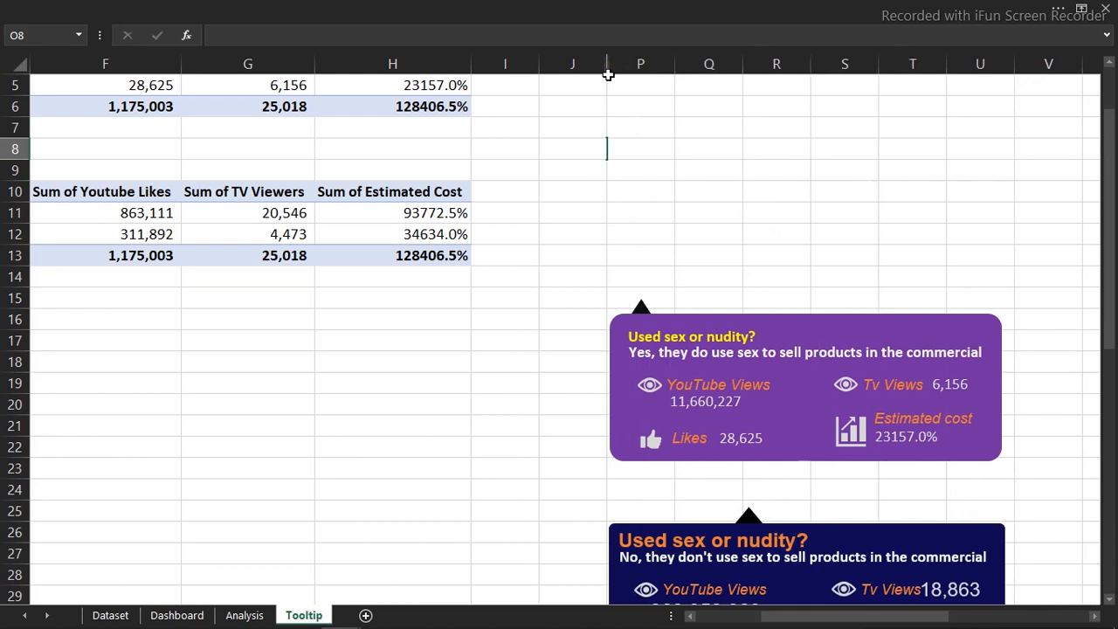
Step: Widen columns I and J so that column J starts at the tooltips' left edge and spans their full width
drag(606, 63, 1012, 57)
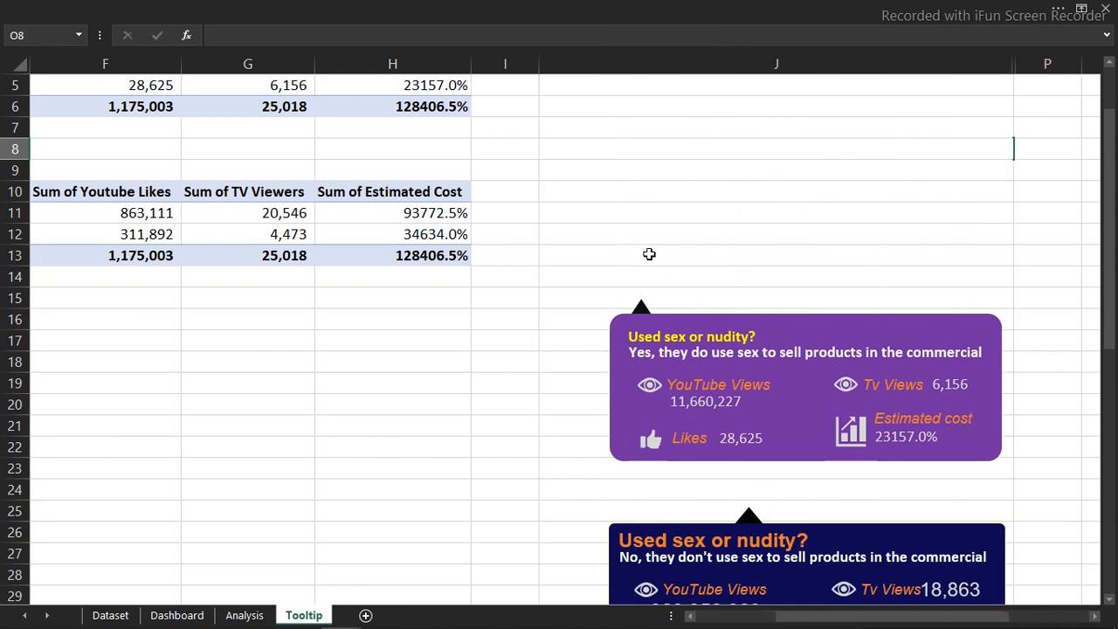
drag(539, 67, 602, 84)
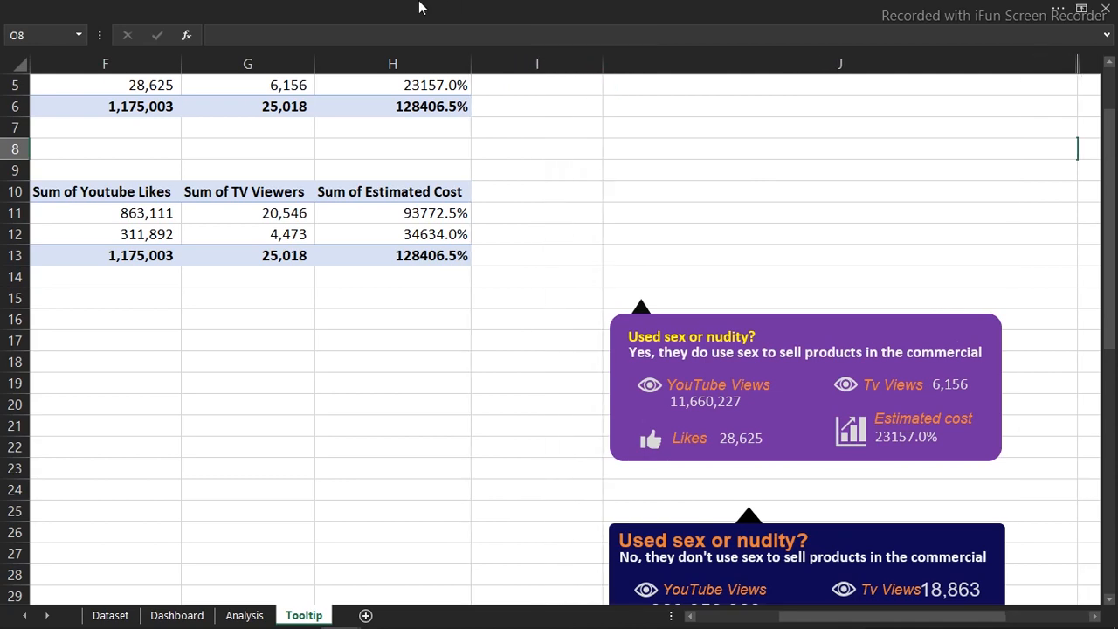
click(448, 7)
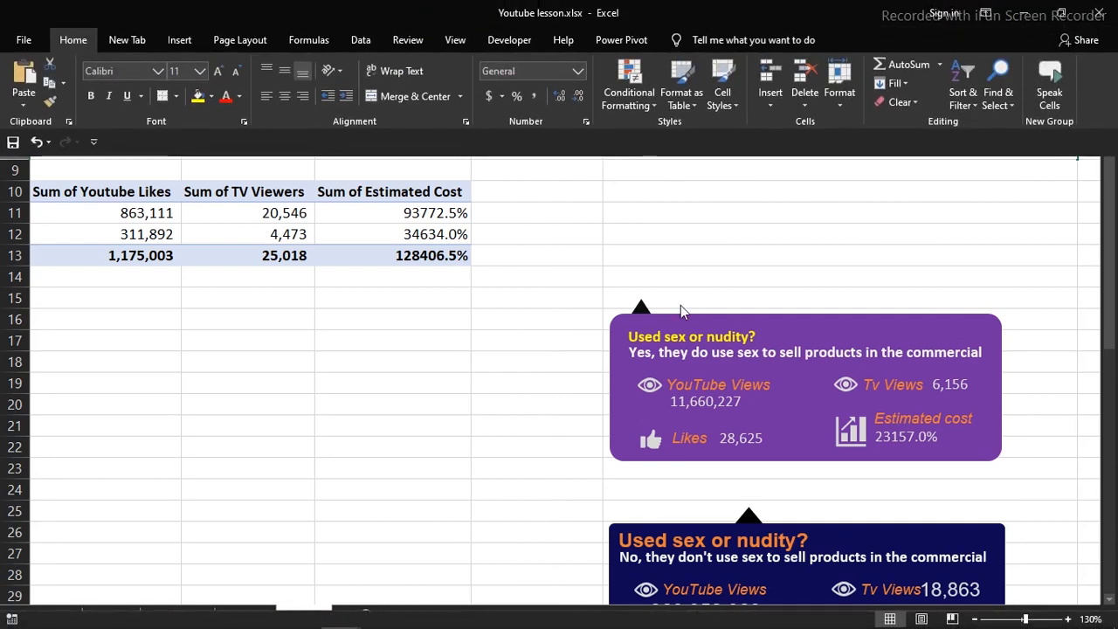
click(691, 283)
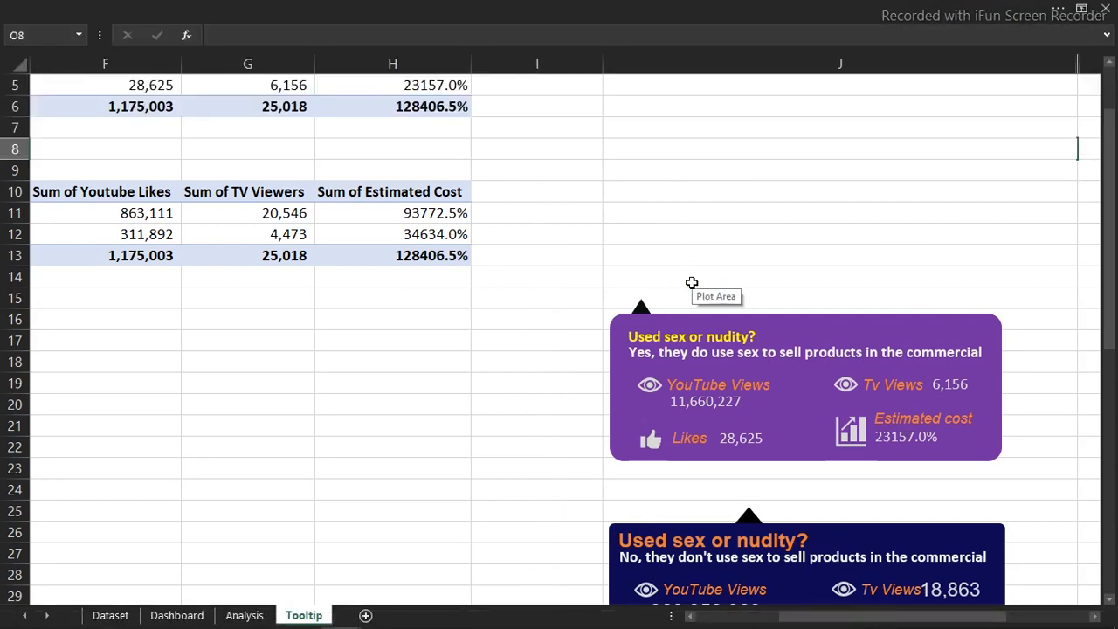
drag(1078, 61, 1011, 63)
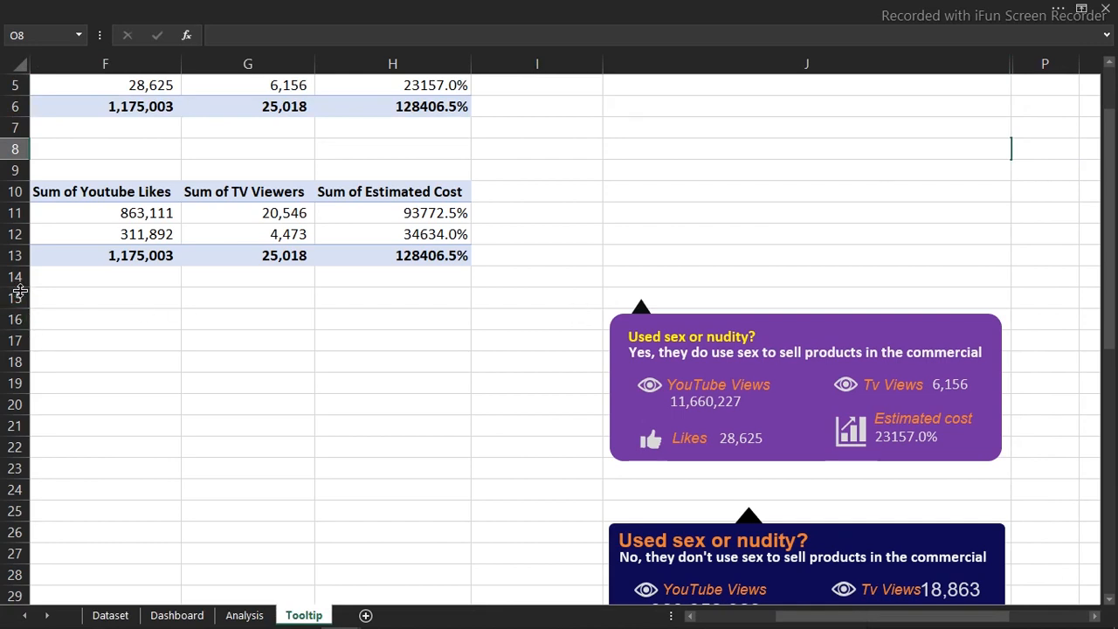
Step: Increase the heights of rows 15 and 16 so that each row encloses one of the two "Used sex or nudity?" tooltips
drag(19, 307, 15, 468)
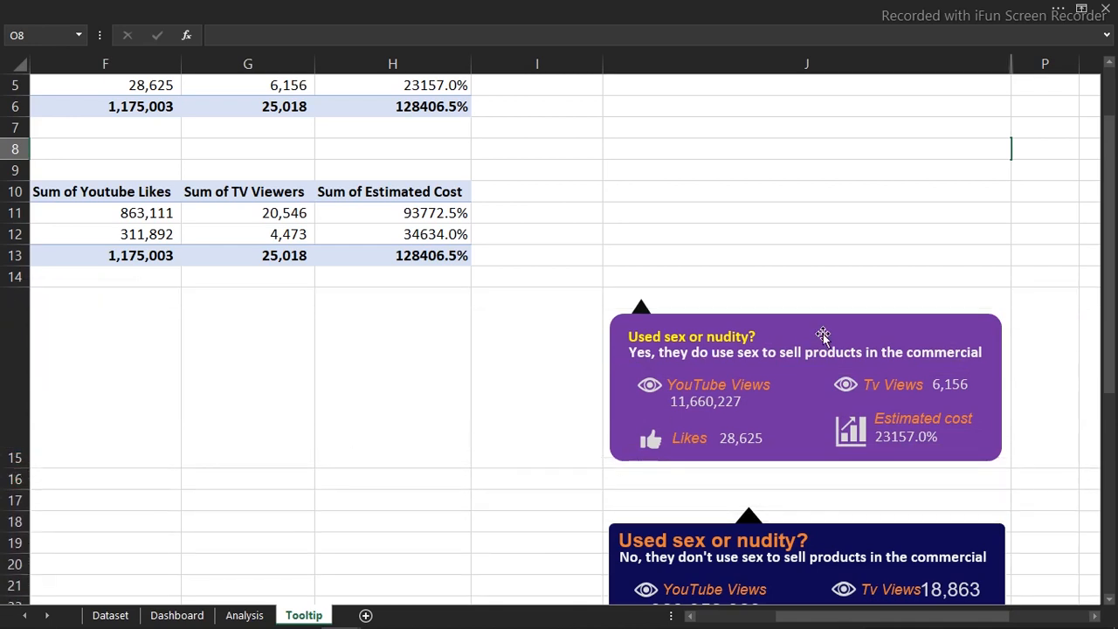
click(809, 299)
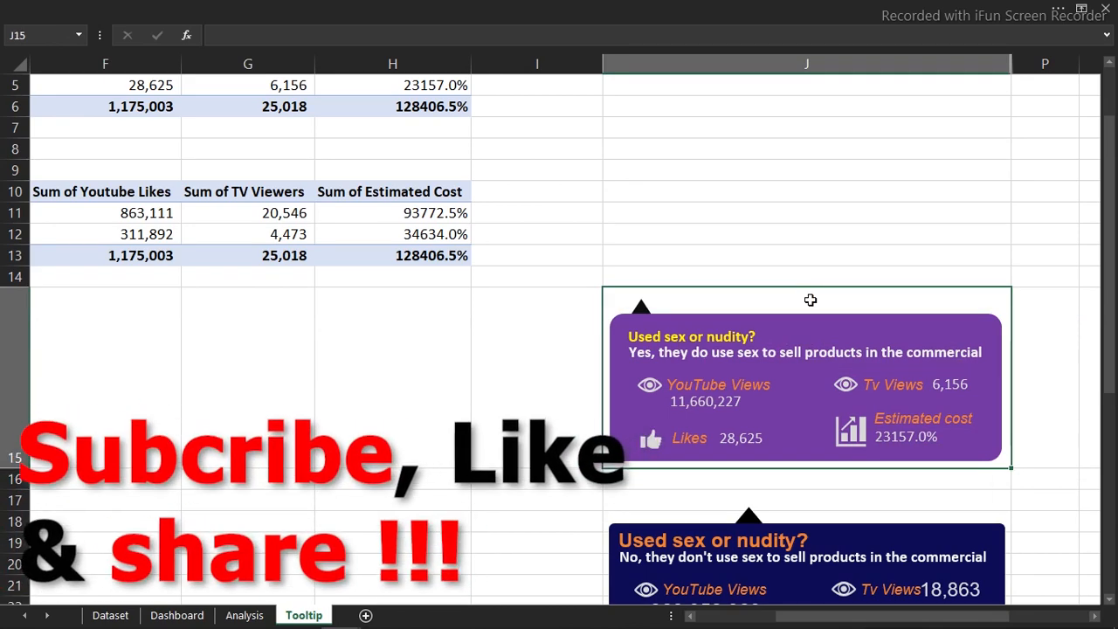
drag(1109, 262, 1107, 365)
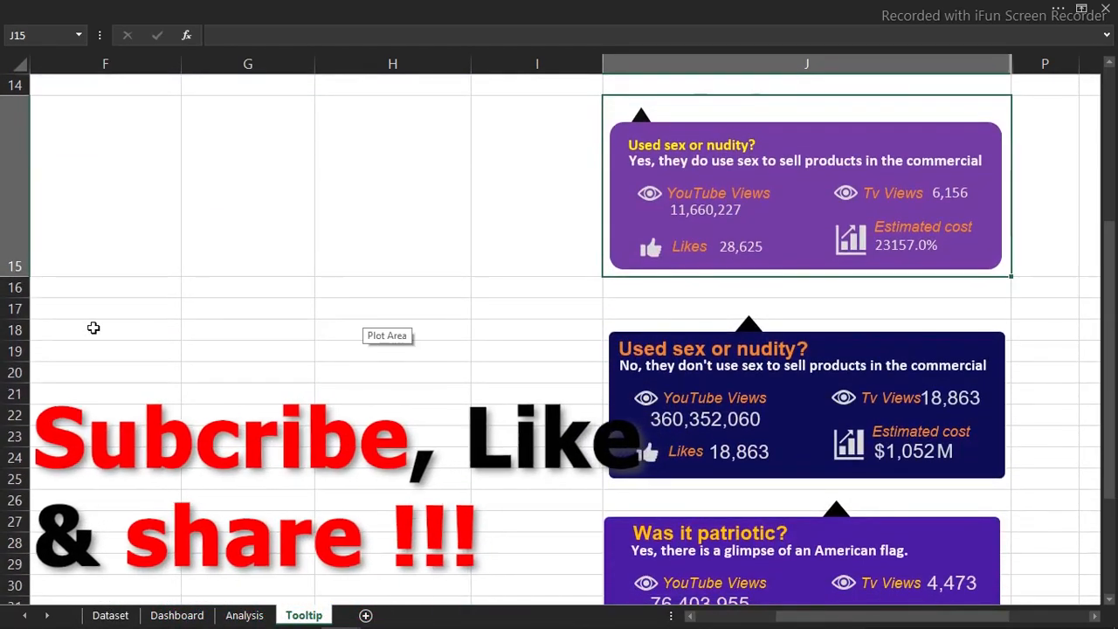
drag(20, 300, 11, 487)
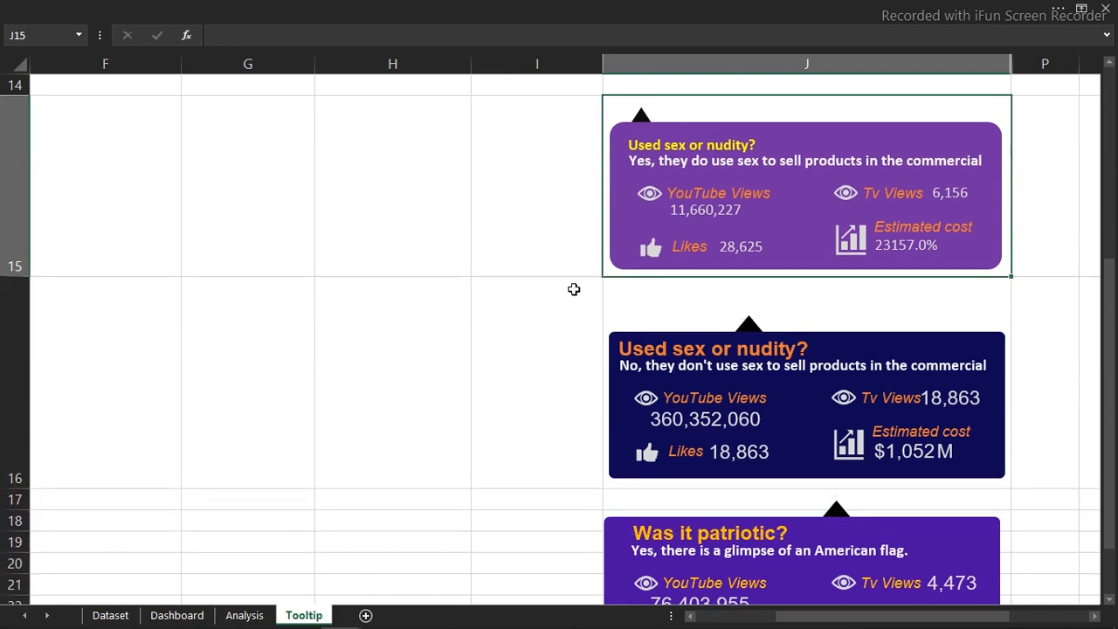
Step: Increase row 15's height so that its lower edge sits just above the second "Used sex or nudity?" tooltip
click(739, 286)
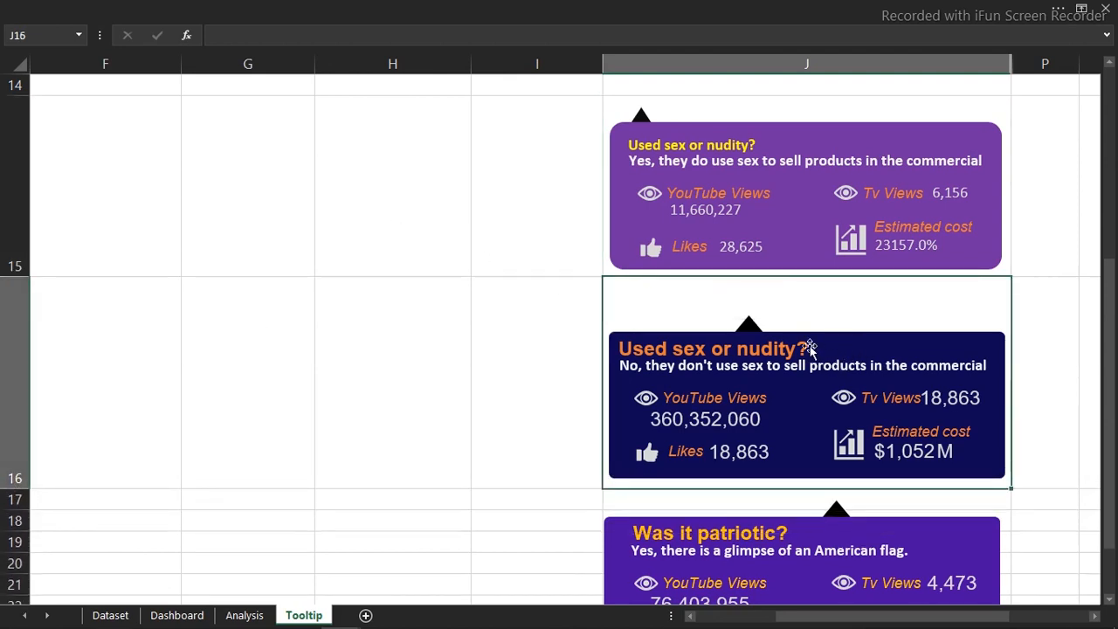
drag(16, 276, 16, 307)
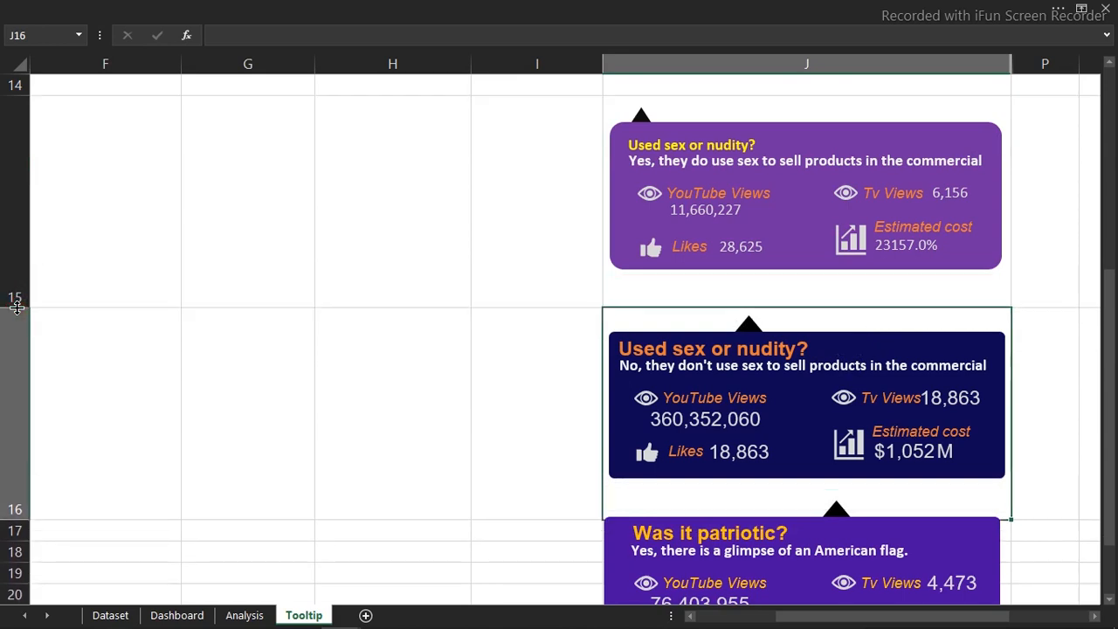
Step: Define the workbook name Yes_used_sex for cell J15, which holds the "Yes" tooltip of "Used sex or nudity?"
click(838, 150)
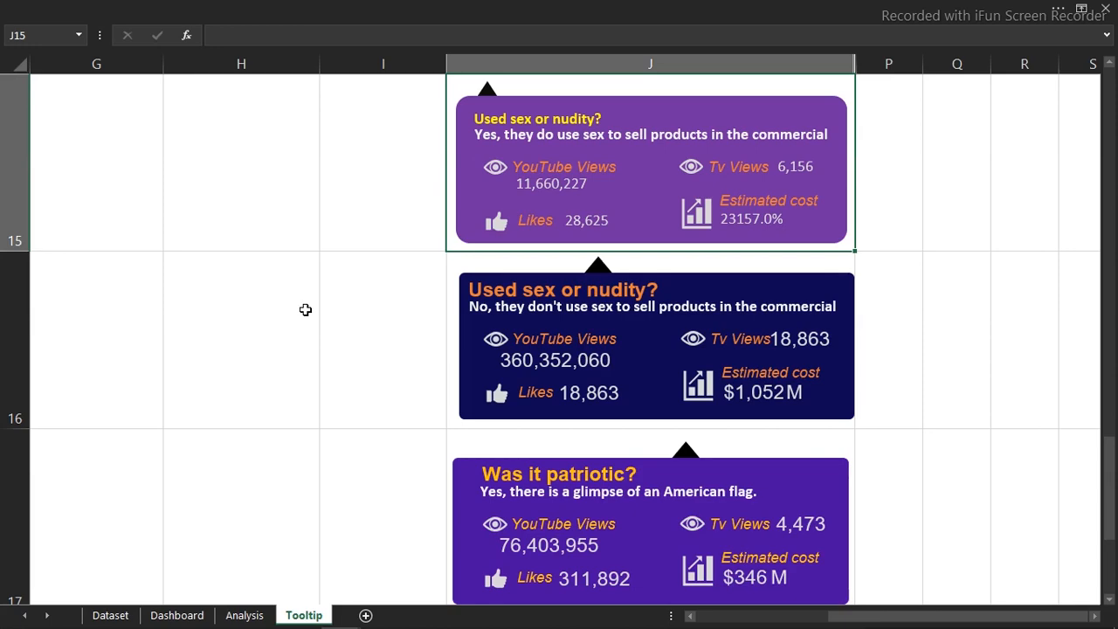
click(379, 8)
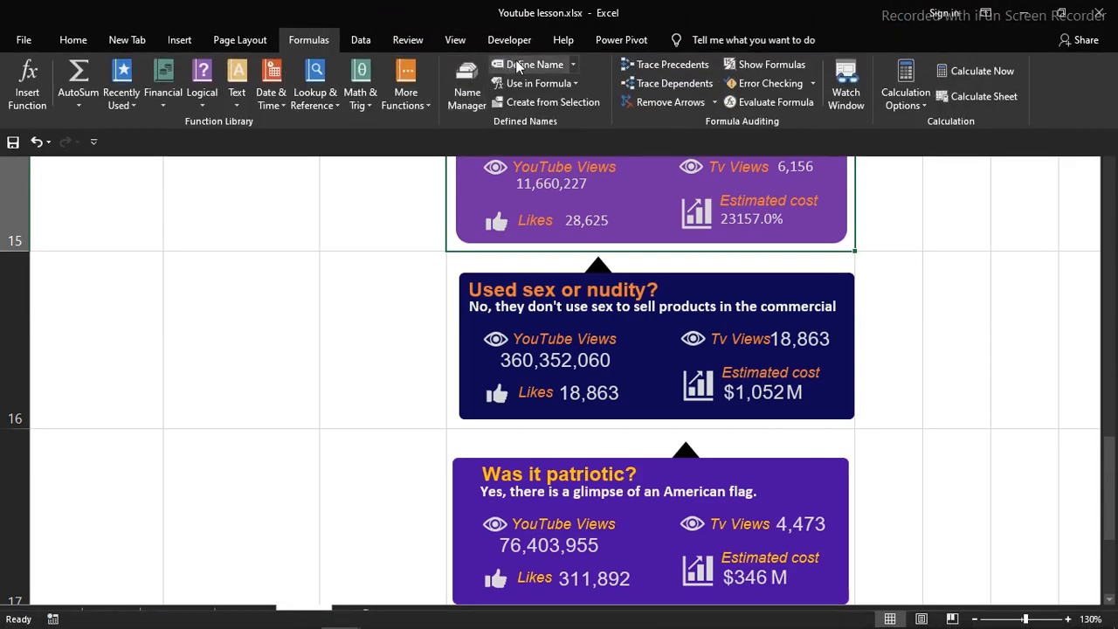
click(516, 63)
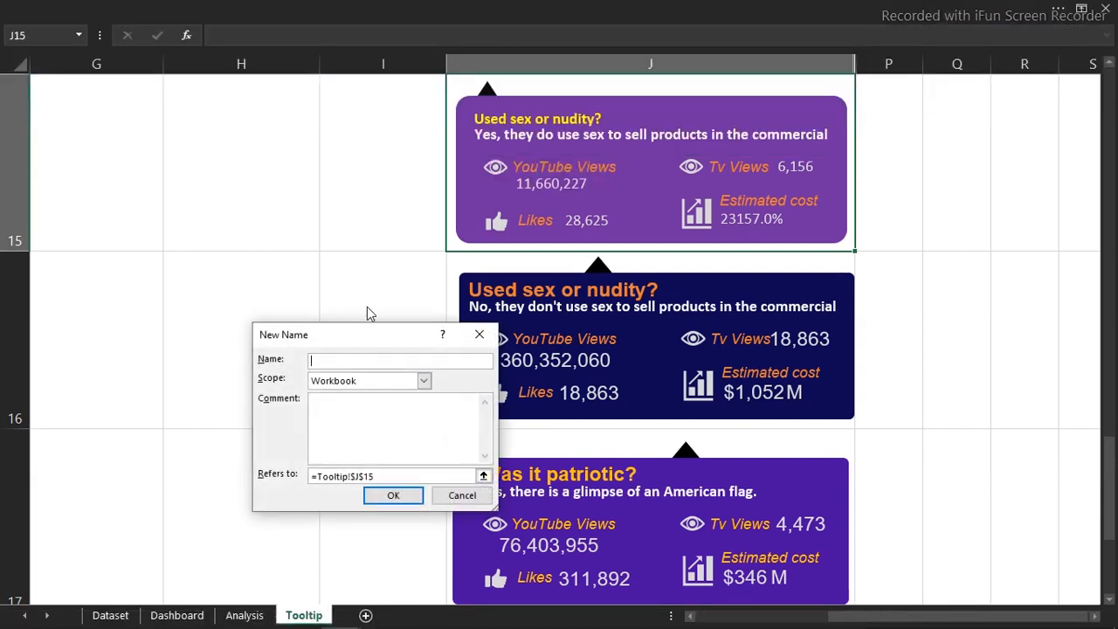
drag(369, 341, 269, 231)
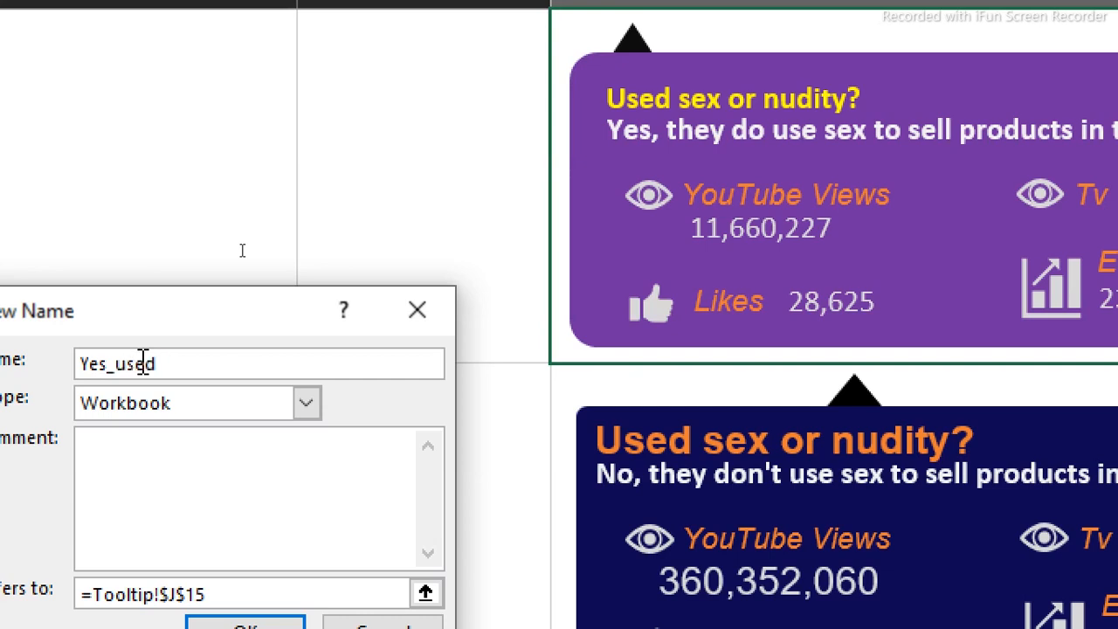
text(sex)
drag(193, 359, 9, 364)
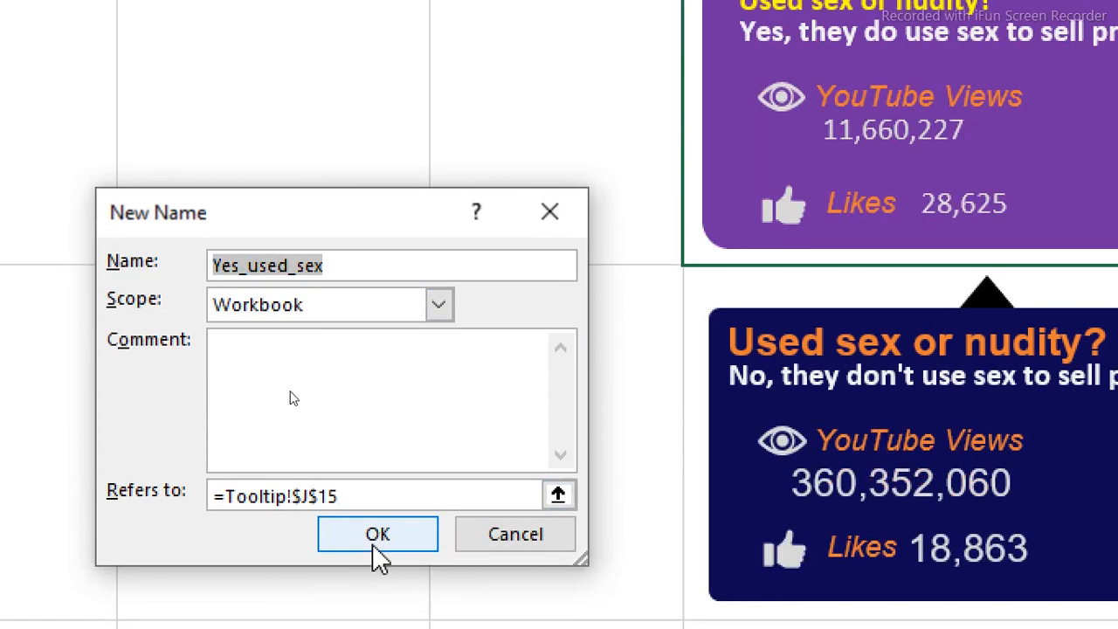
click(375, 625)
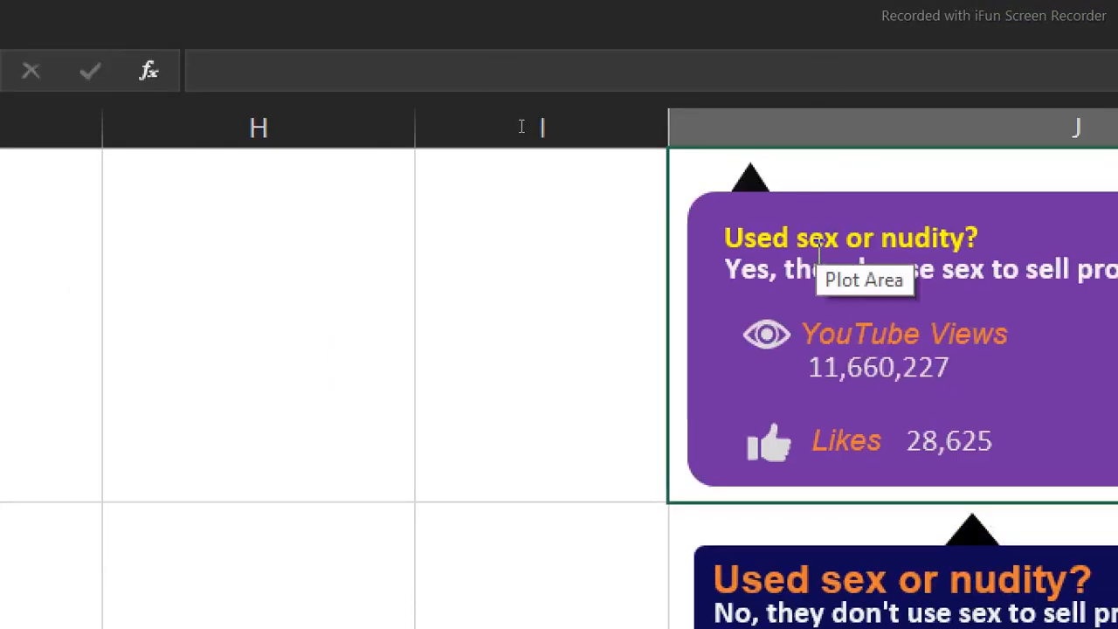
Step: Define the workbook name No_used_sex for cell J16, which holds the "No" tooltip of "Used sex or nudity?"
key(Down)
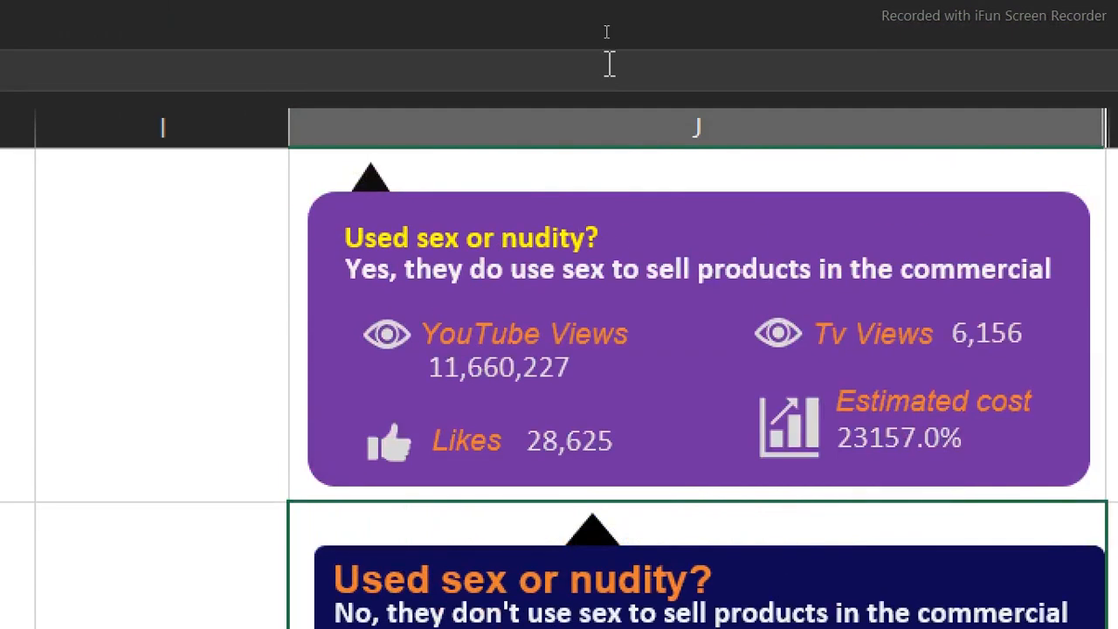
click(291, 5)
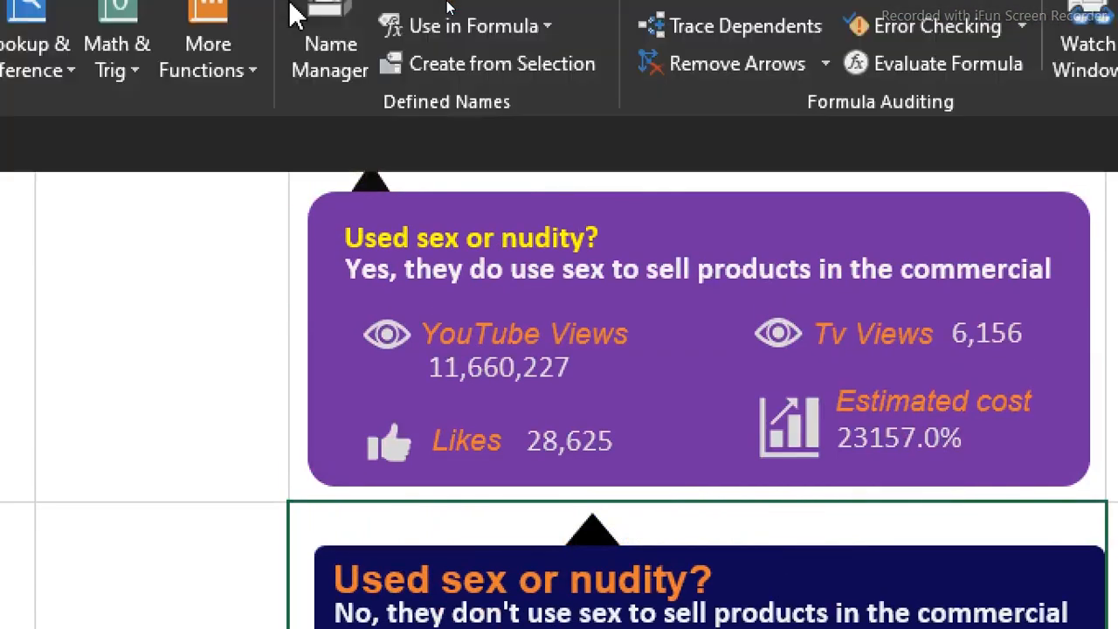
click(470, 128)
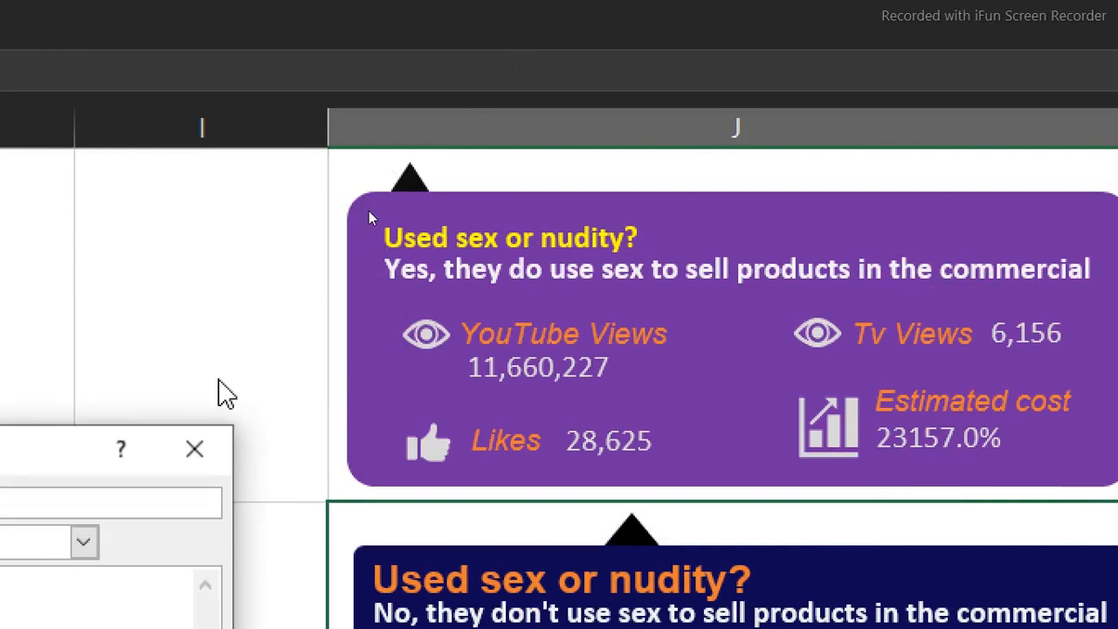
text(Yes_used_sex)
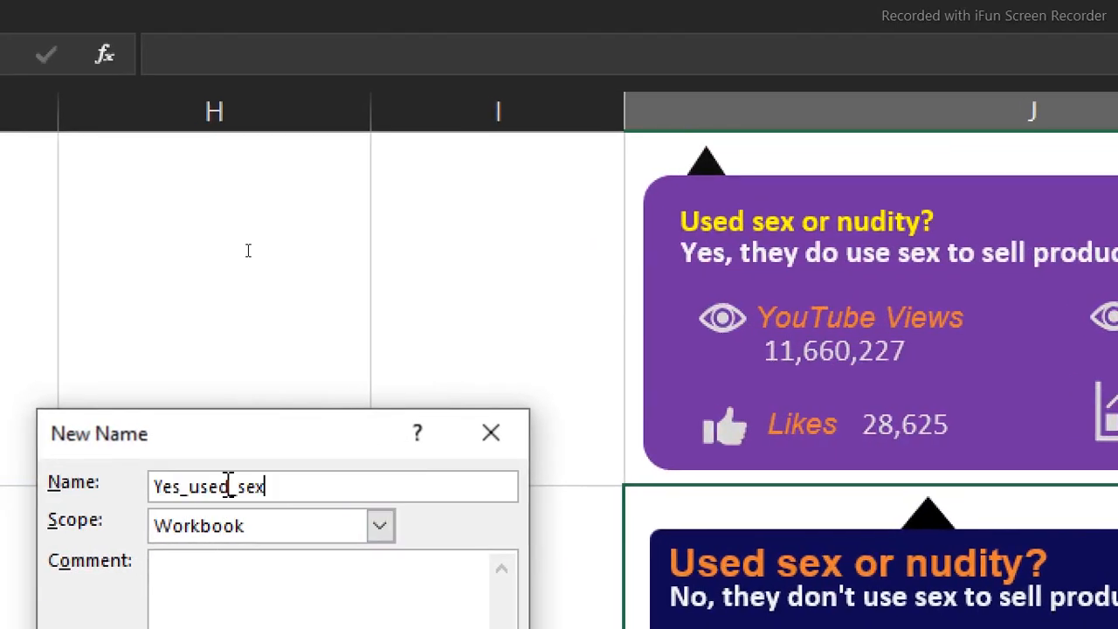
drag(180, 486, 149, 486)
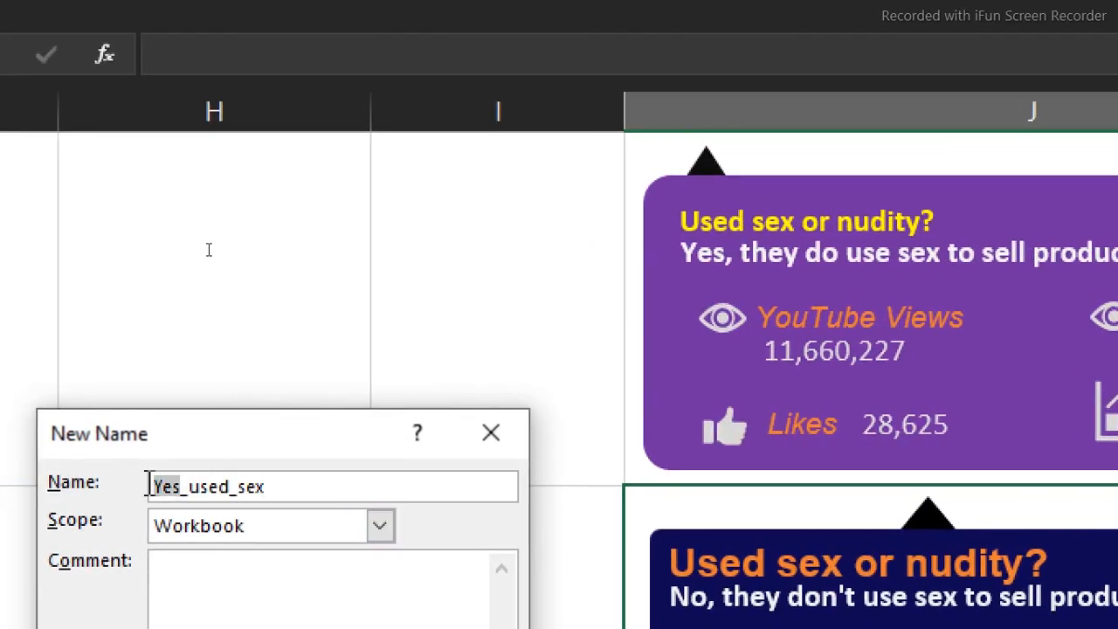
text(No)
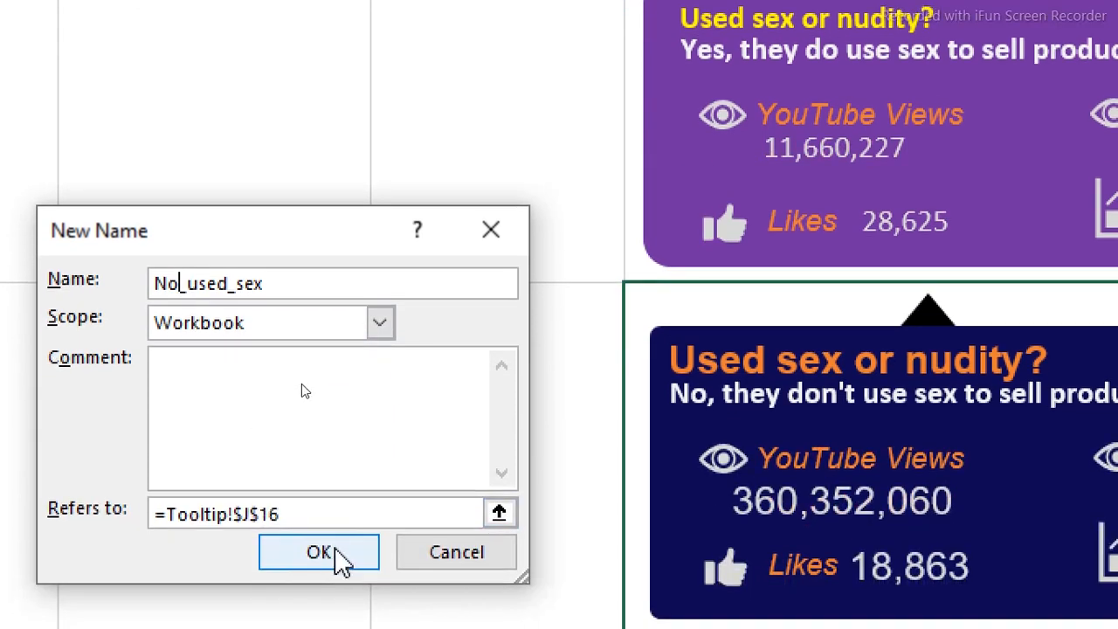
click(338, 555)
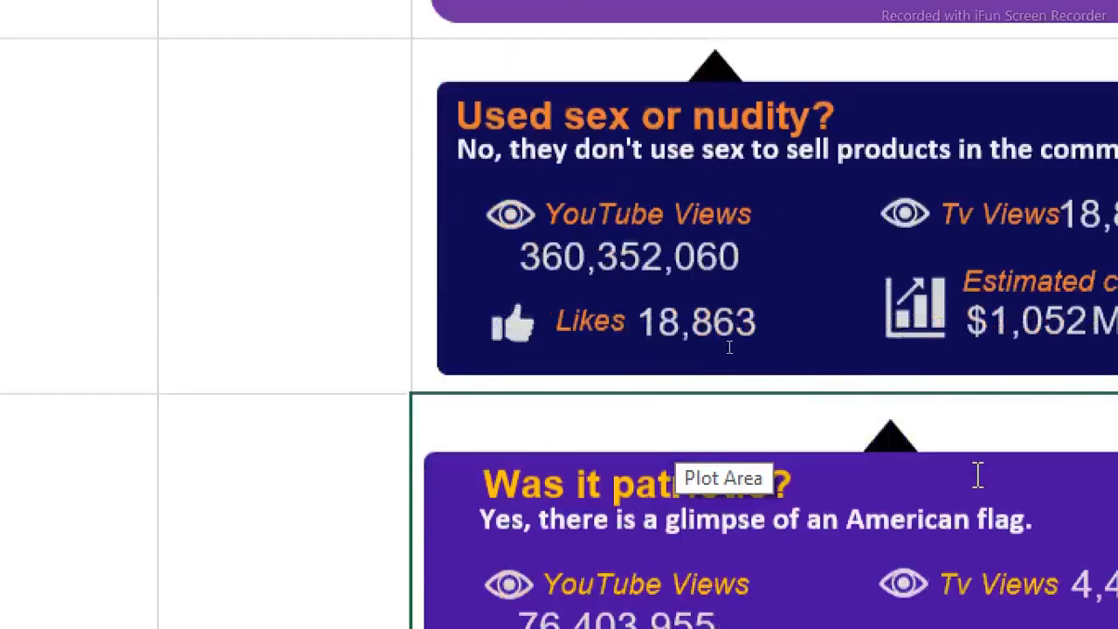
Step: Define the workbook name Yes_Patriotic for cell J17, which holds the "Yes" tooltip of "Was it patriotic?"
scroll(978, 476, down, 1)
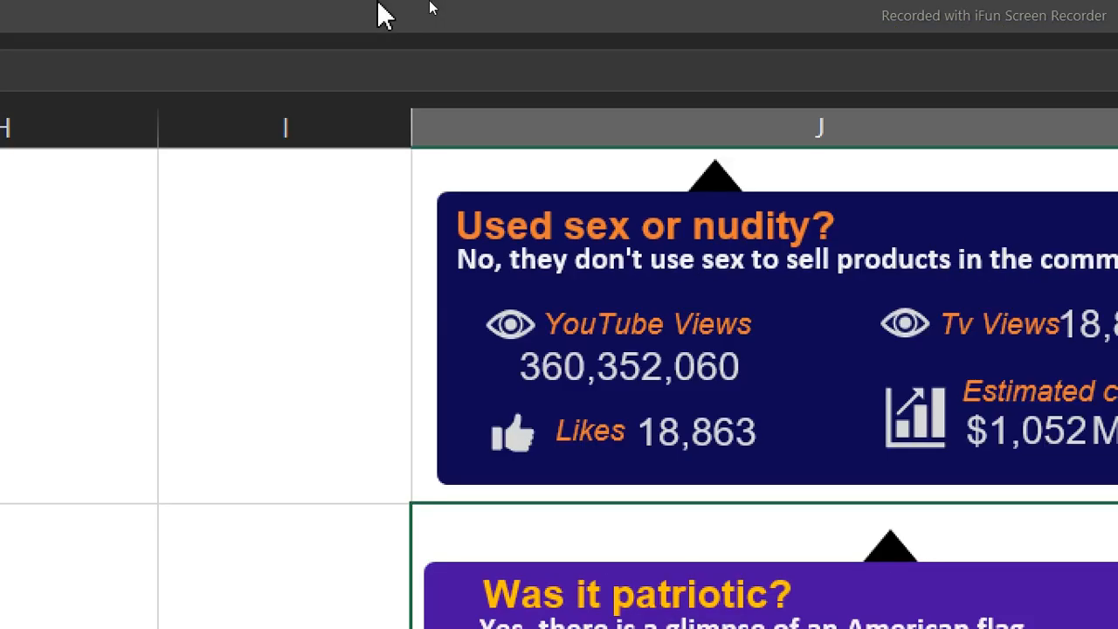
click(379, 5)
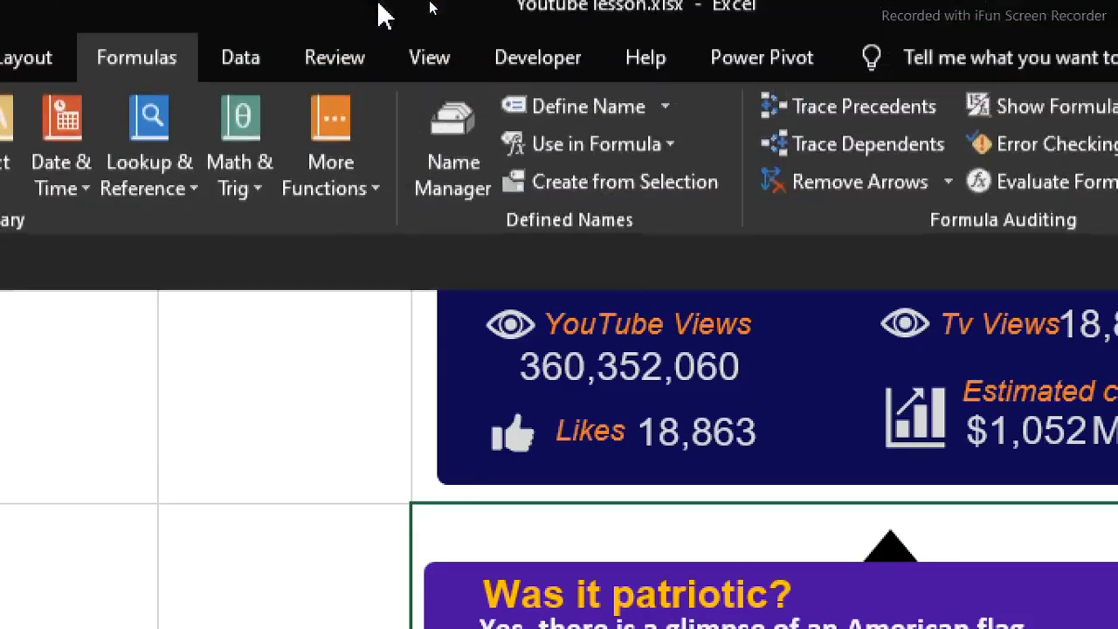
click(597, 63)
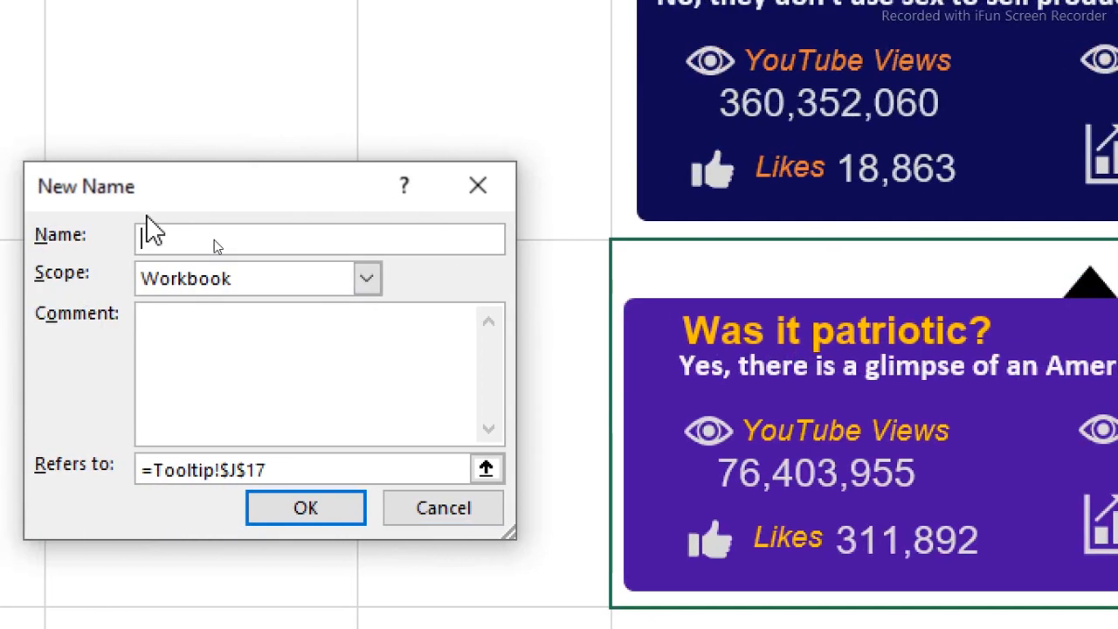
text(Yes_Patriotic)
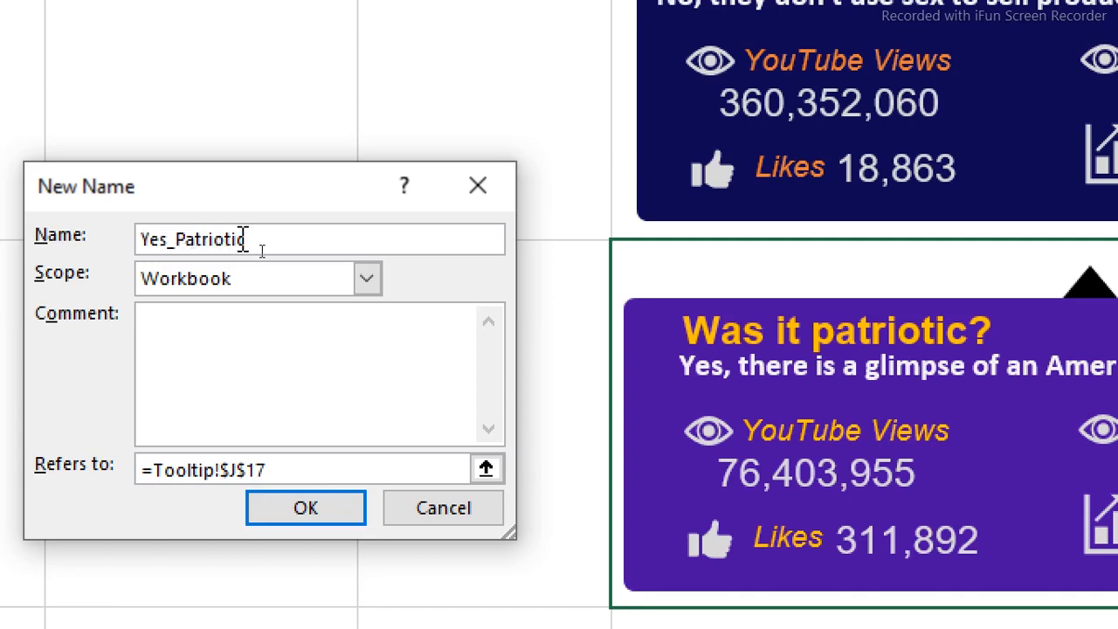
drag(254, 242, 68, 218)
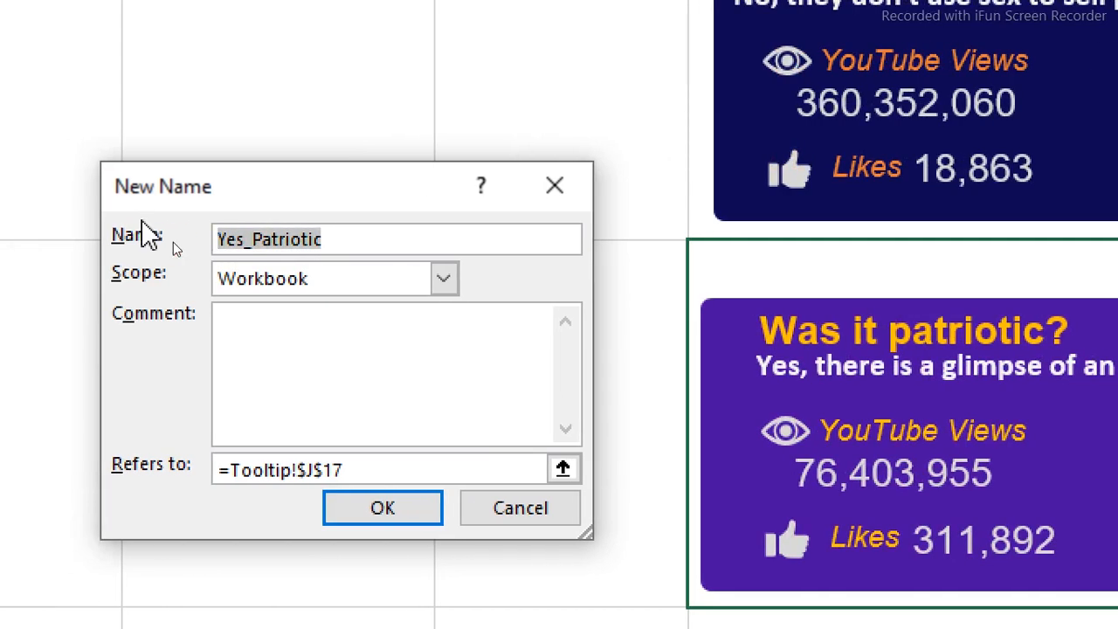
click(367, 523)
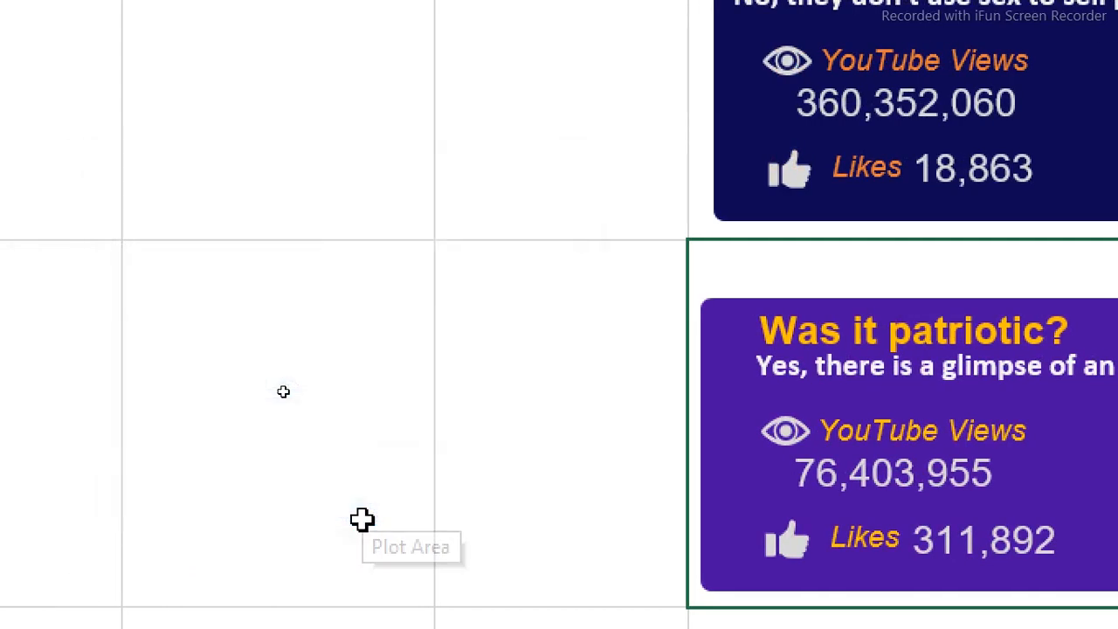
Step: Define the workbook name No_Patriotic for cell J18, which holds the "No" tooltip of "Was it patriotic?"
scroll(362, 519, down, 3)
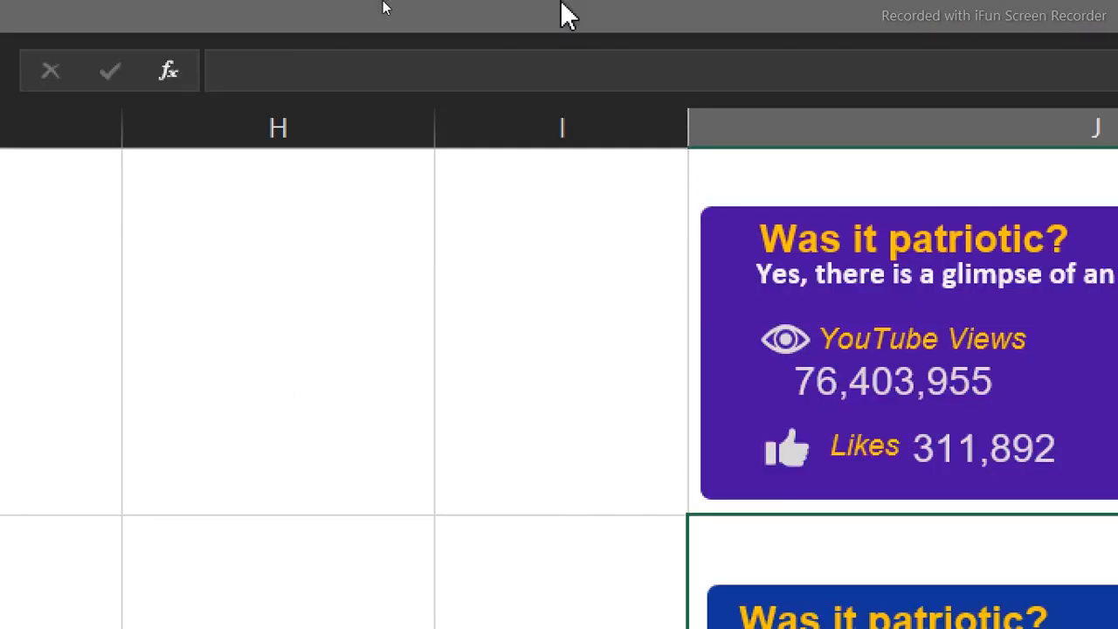
click(561, 13)
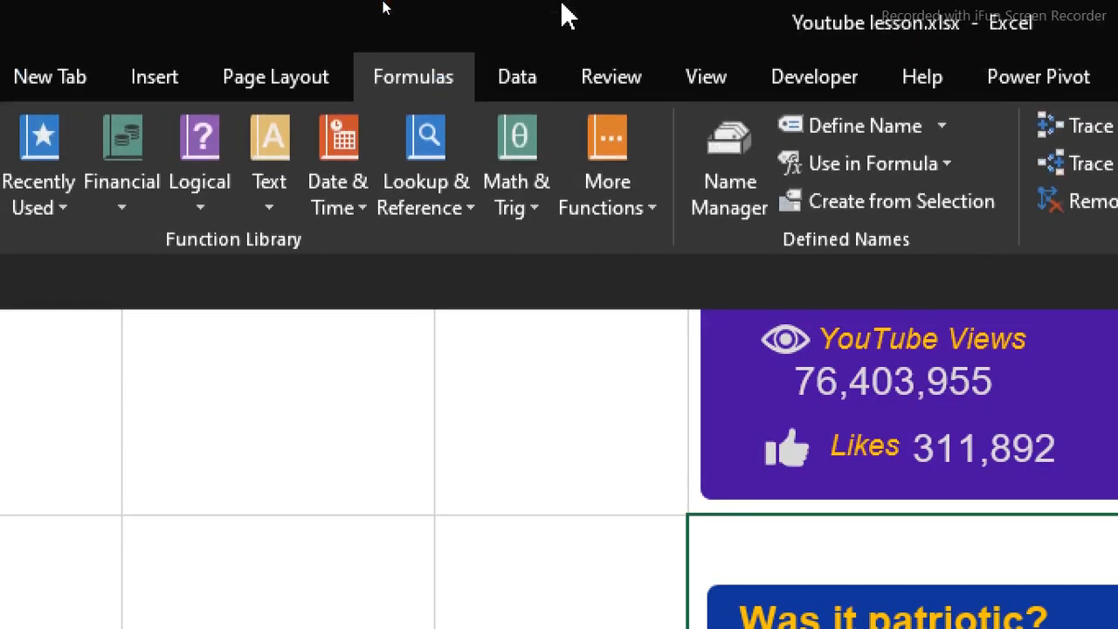
click(835, 136)
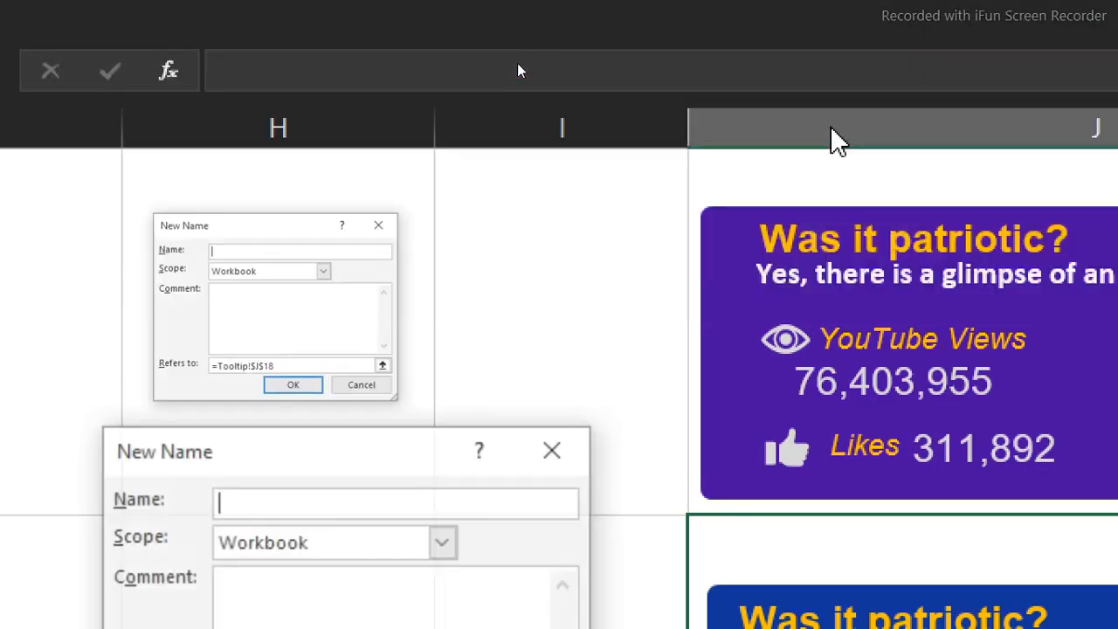
text(Yes_Patriotic)
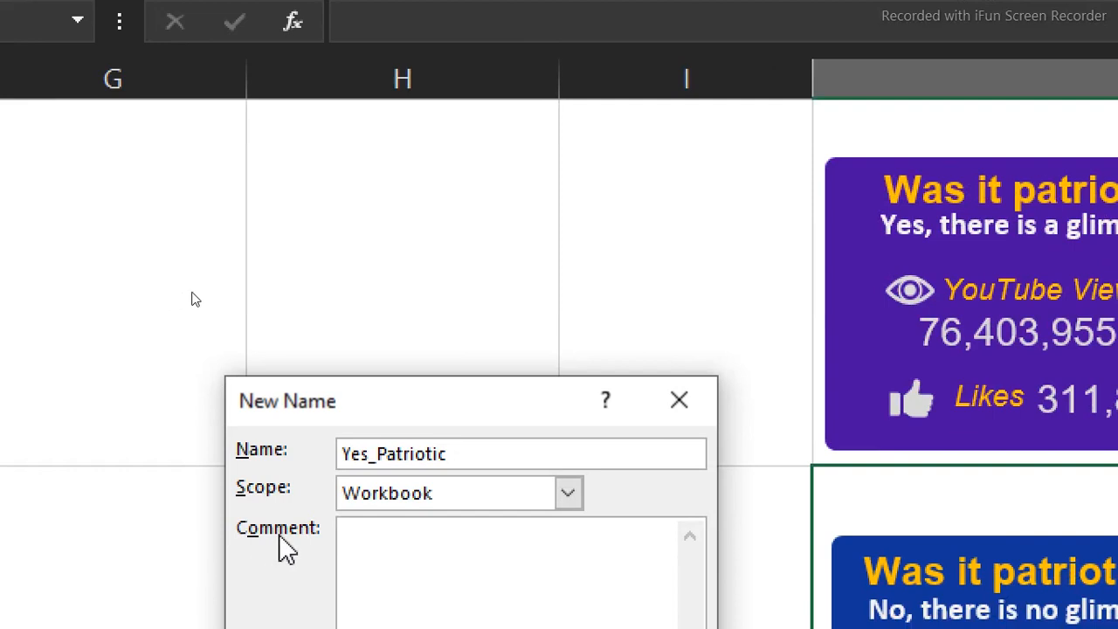
drag(372, 453, 274, 457)
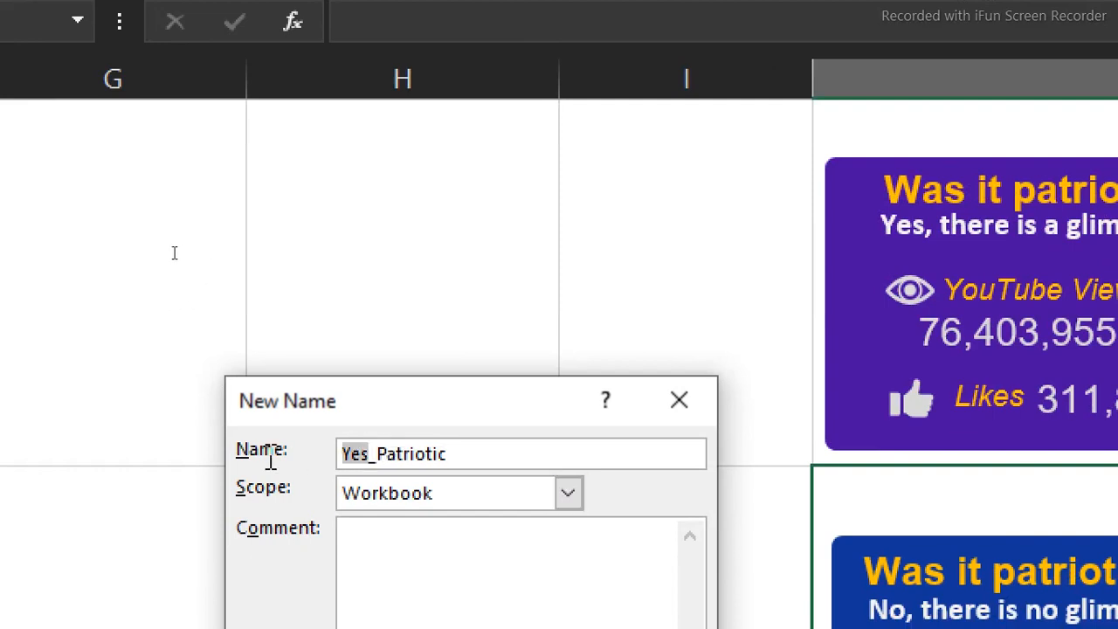
text(No)
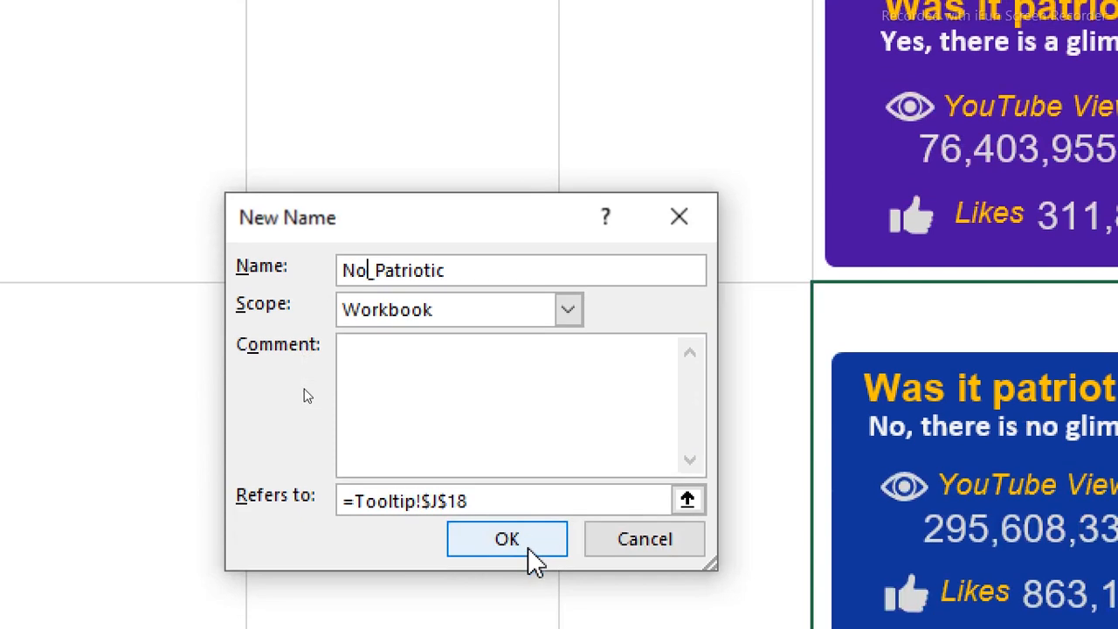
click(528, 546)
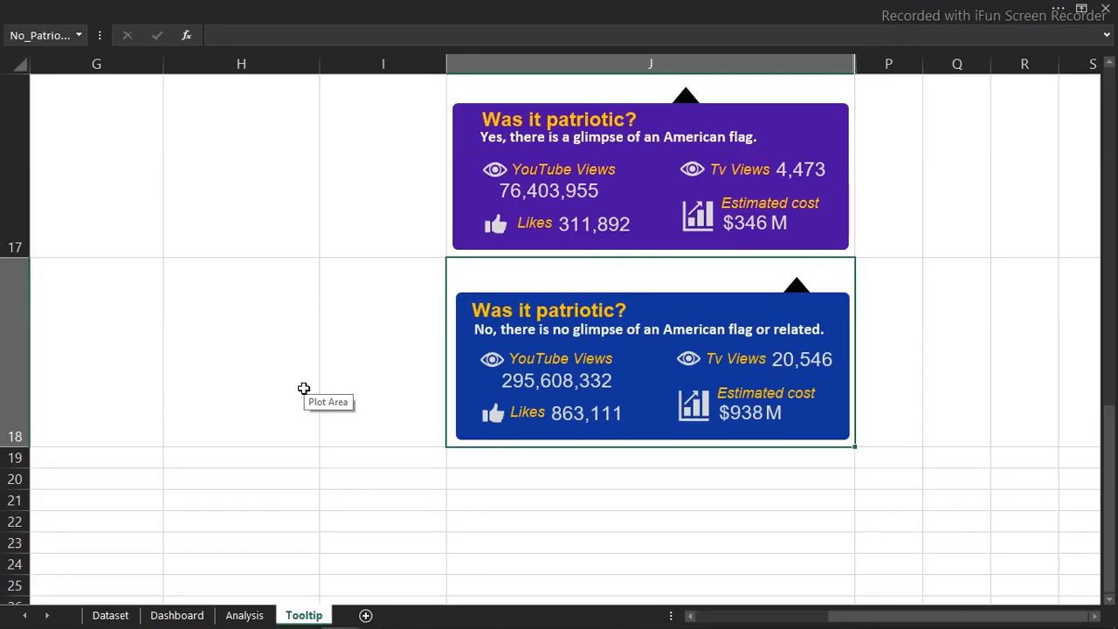
Step: Check the defined names by jumping to Yes_Patriotic and Yes_used_sex
click(527, 545)
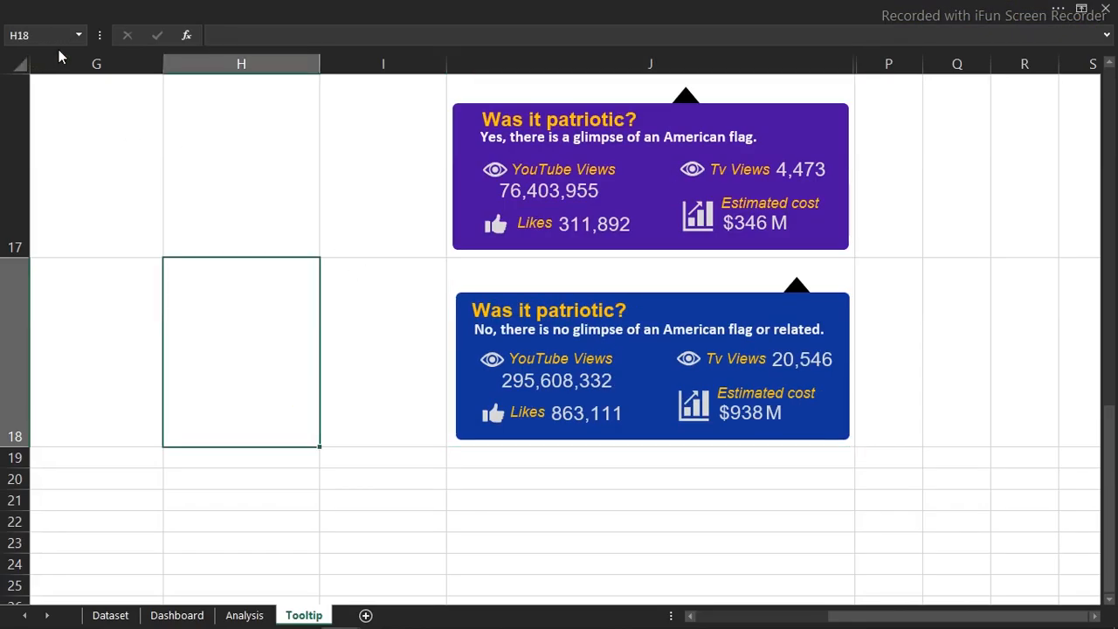
click(77, 36)
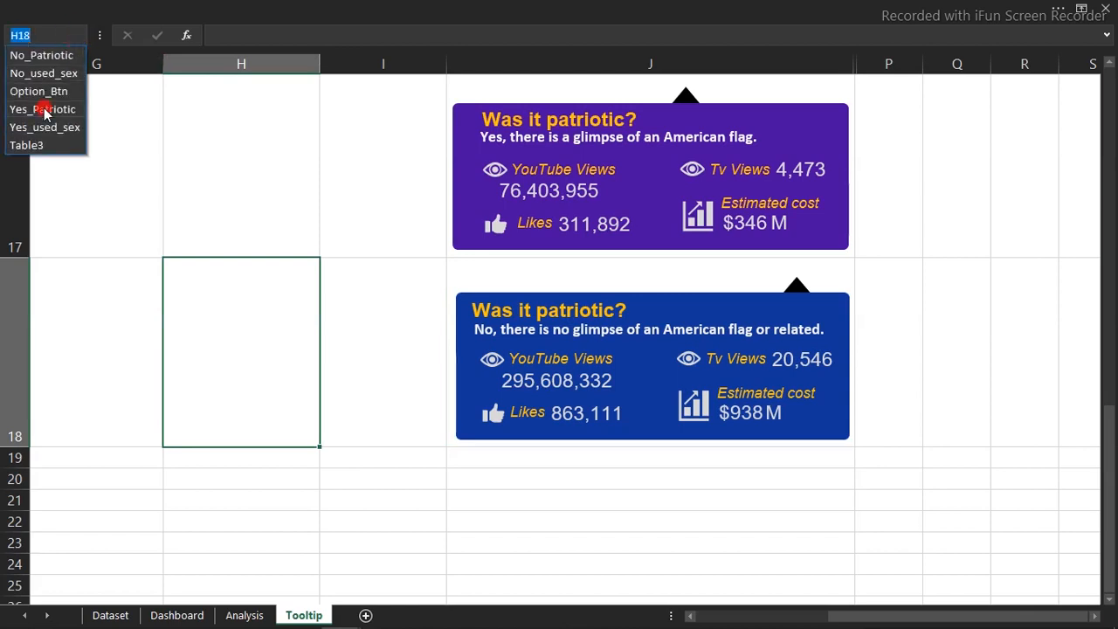
click(44, 108)
click(78, 35)
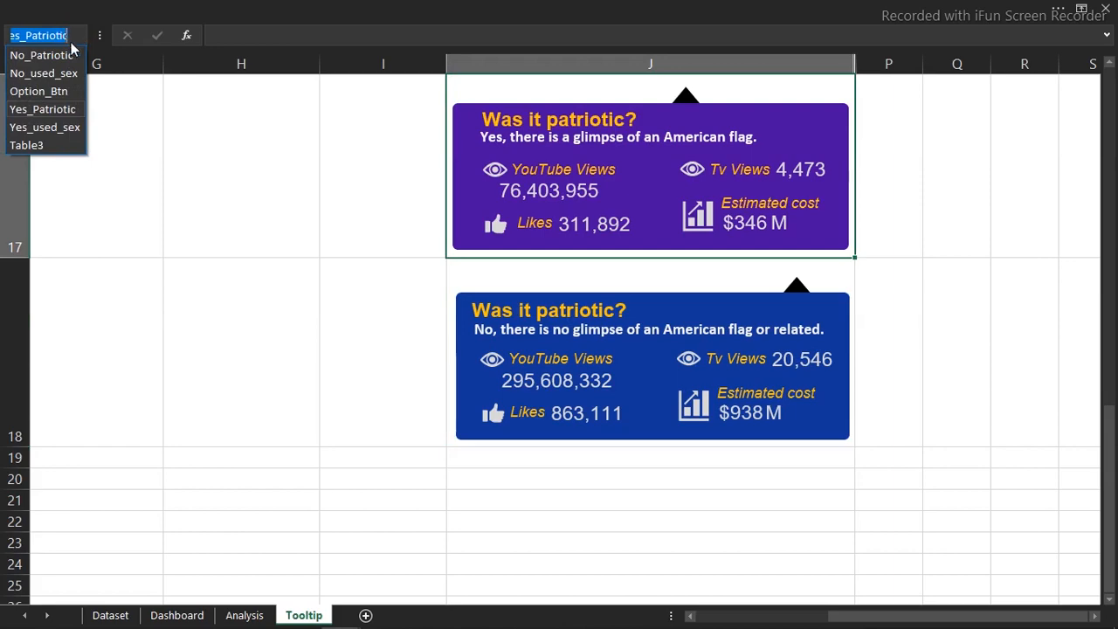
click(43, 129)
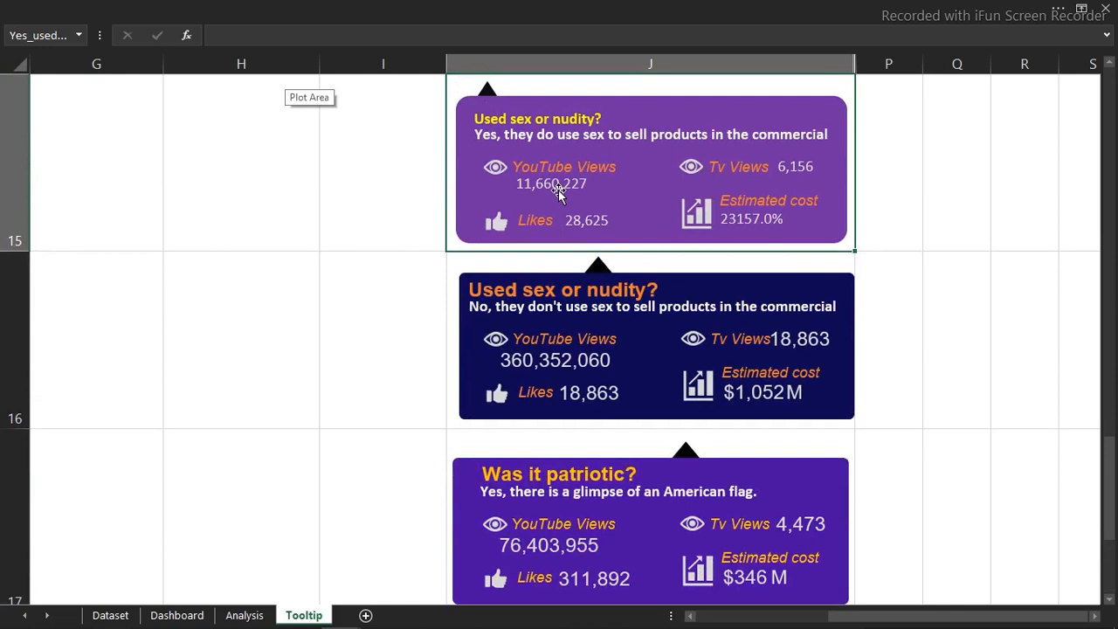
Step: Label cell Q3 "Display tooltip" and cell Q4 "Tooltip no." on the Tooltip sheet, and fit column Q's width to the labels
click(997, 226)
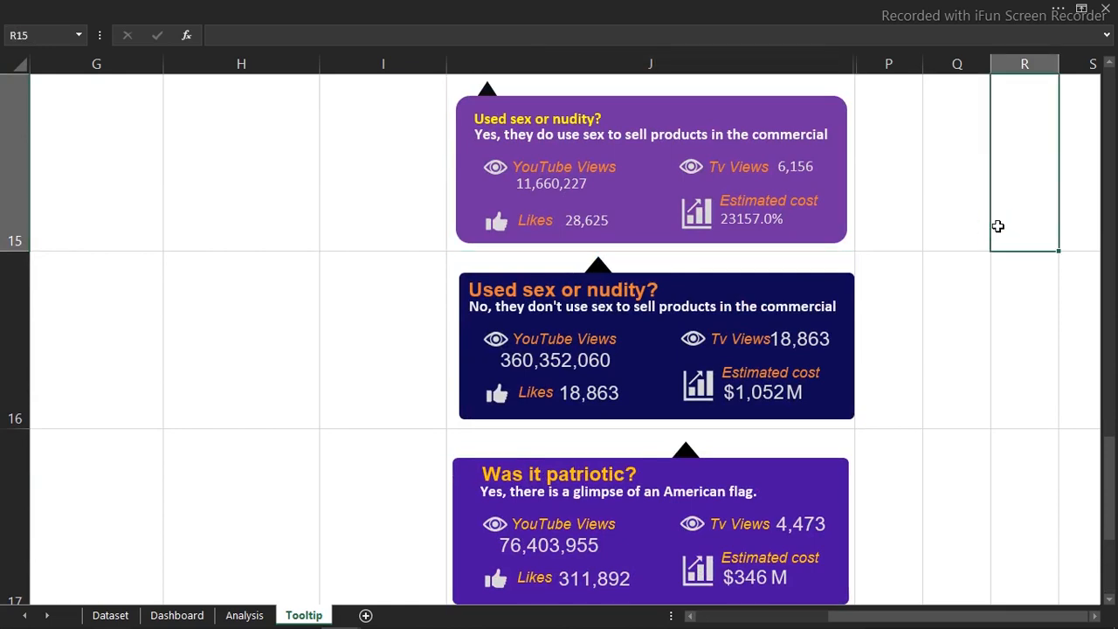
click(532, 126)
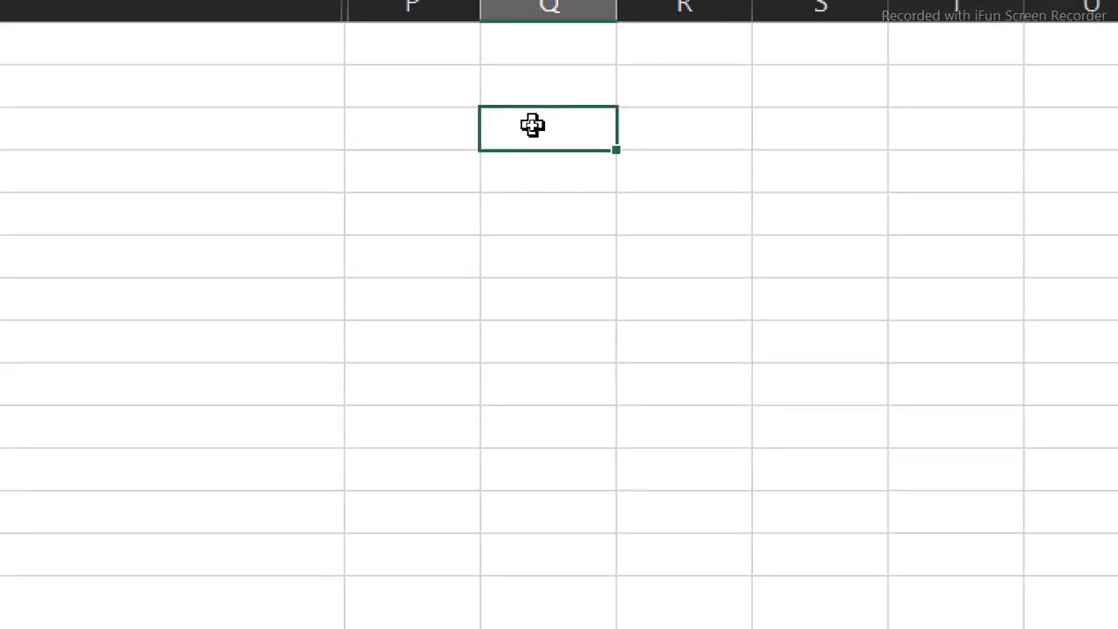
text(Display tool)
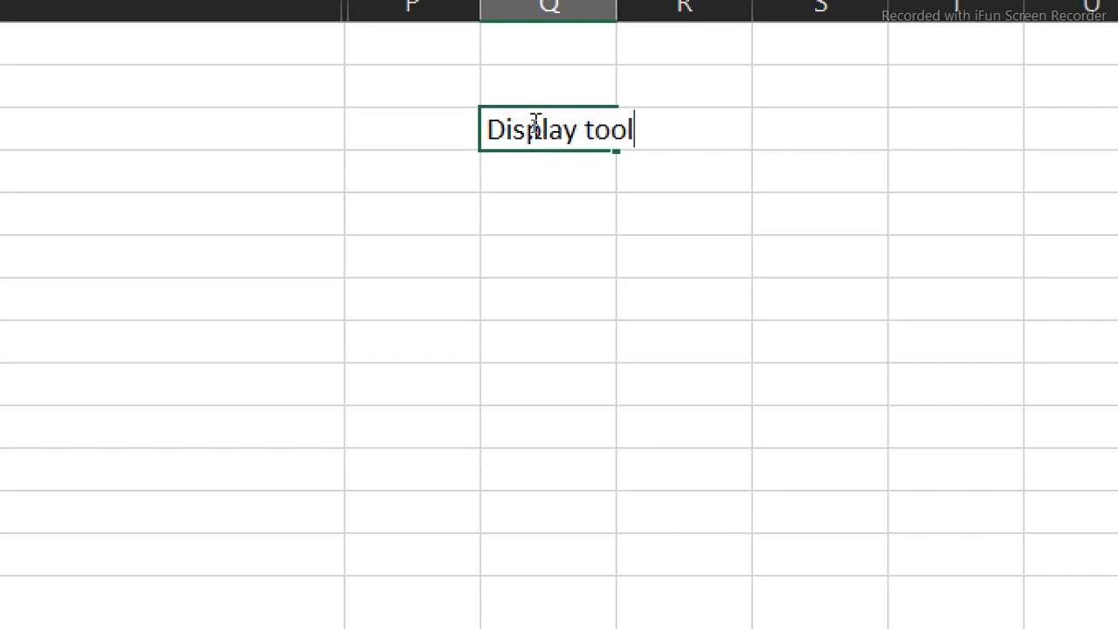
text(tip)
key(Return)
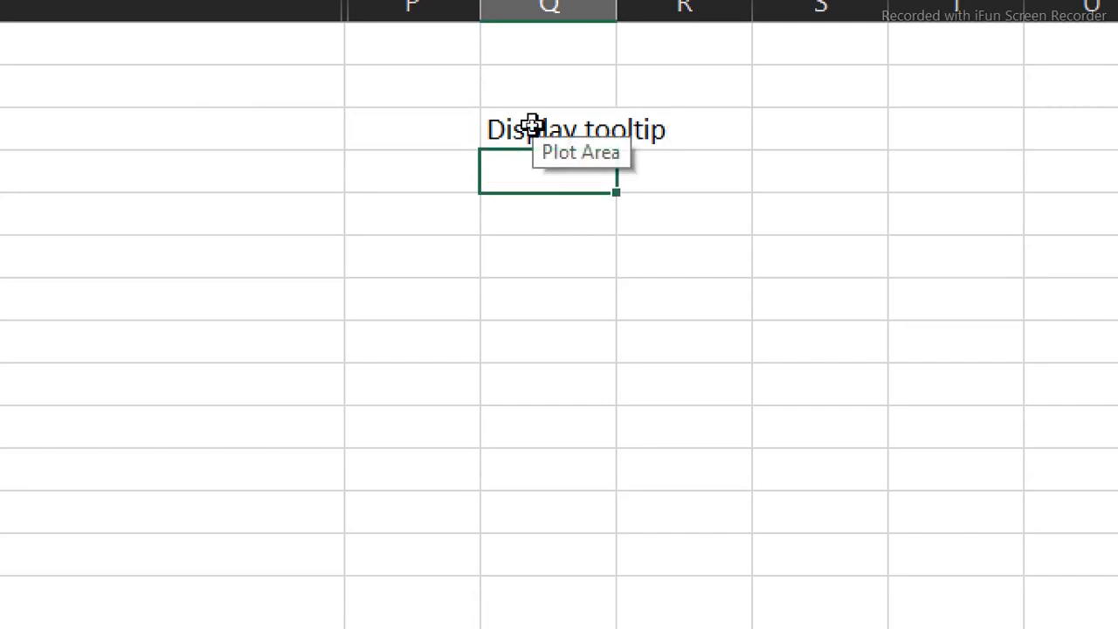
text(Tooltip no.)
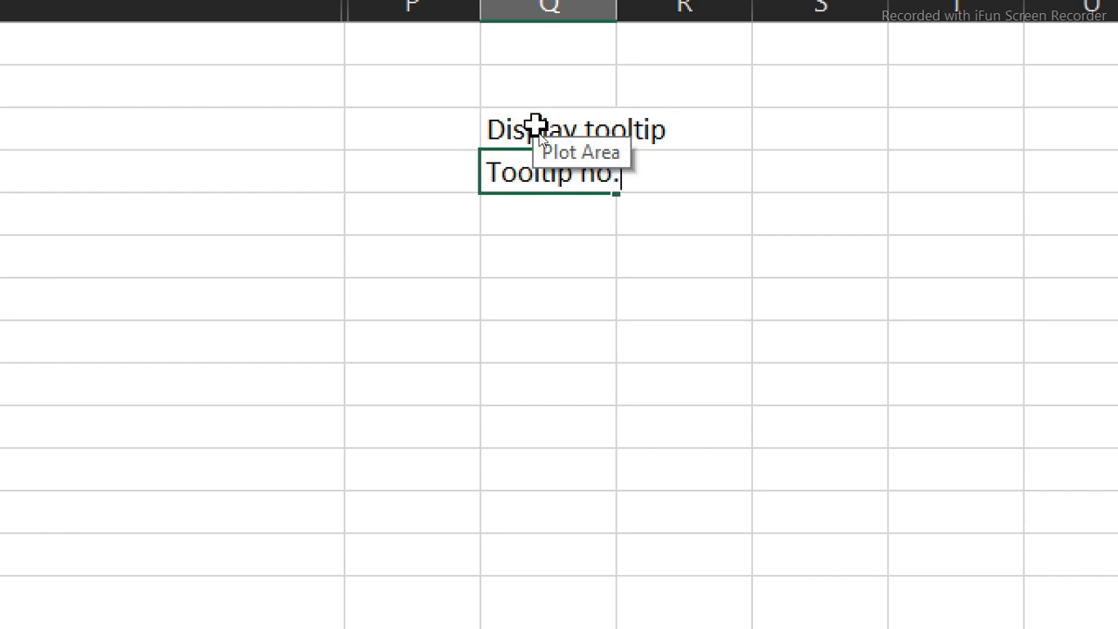
click(536, 256)
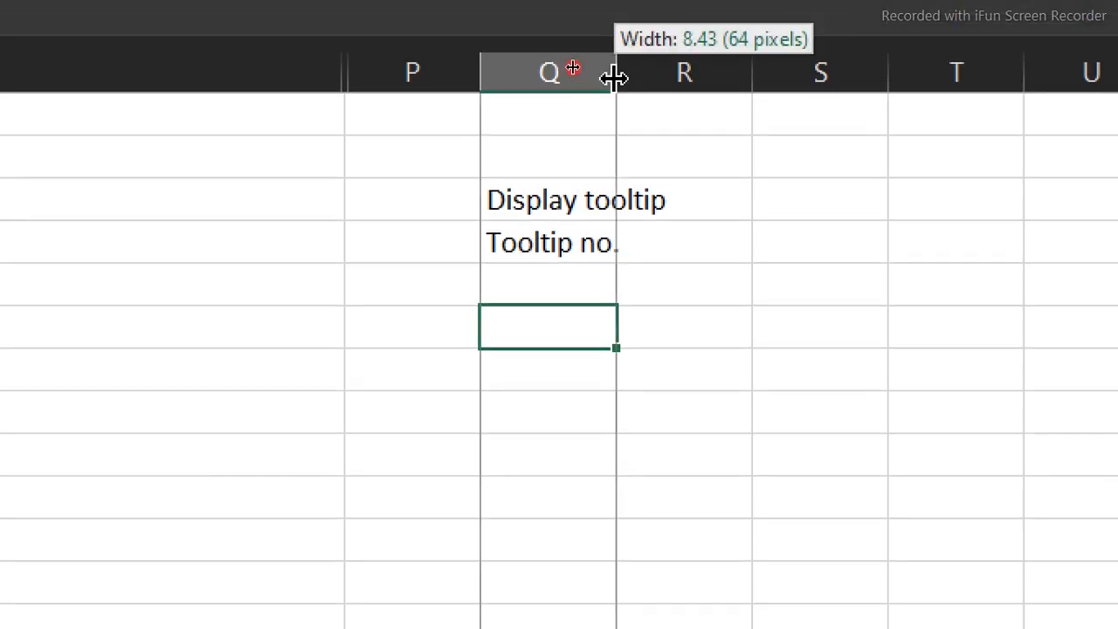
double_click(616, 77)
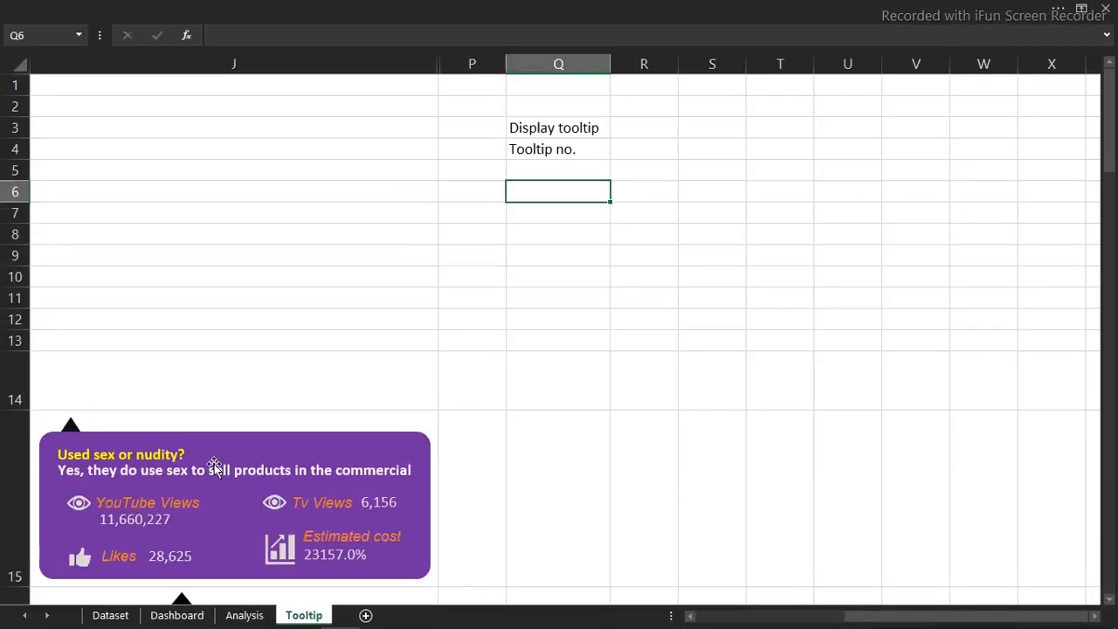
Step: Link the Dashboard's On/Off check box to cell R3 beside "Display tooltip" on the Tooltip sheet
click(183, 623)
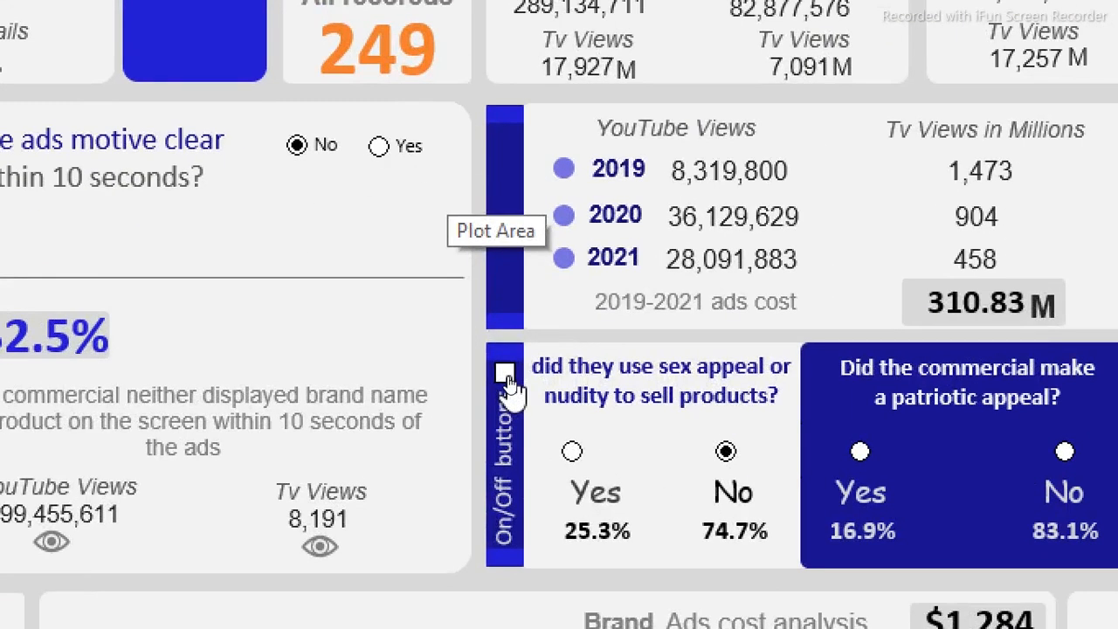
click(505, 374)
click(505, 375)
click(506, 376)
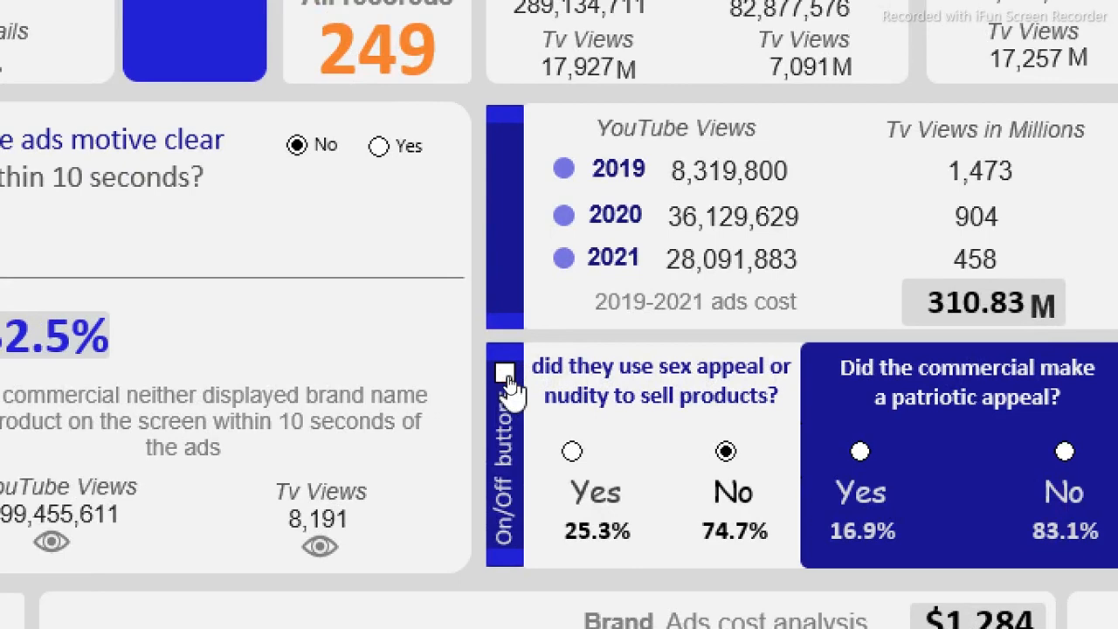
right_click(506, 377)
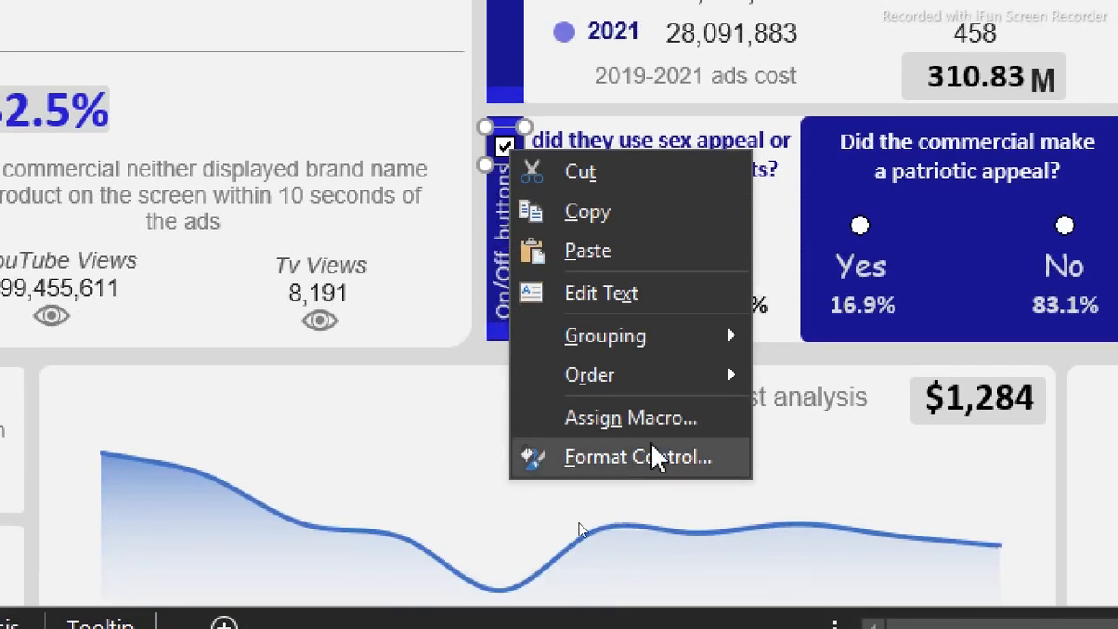
click(636, 457)
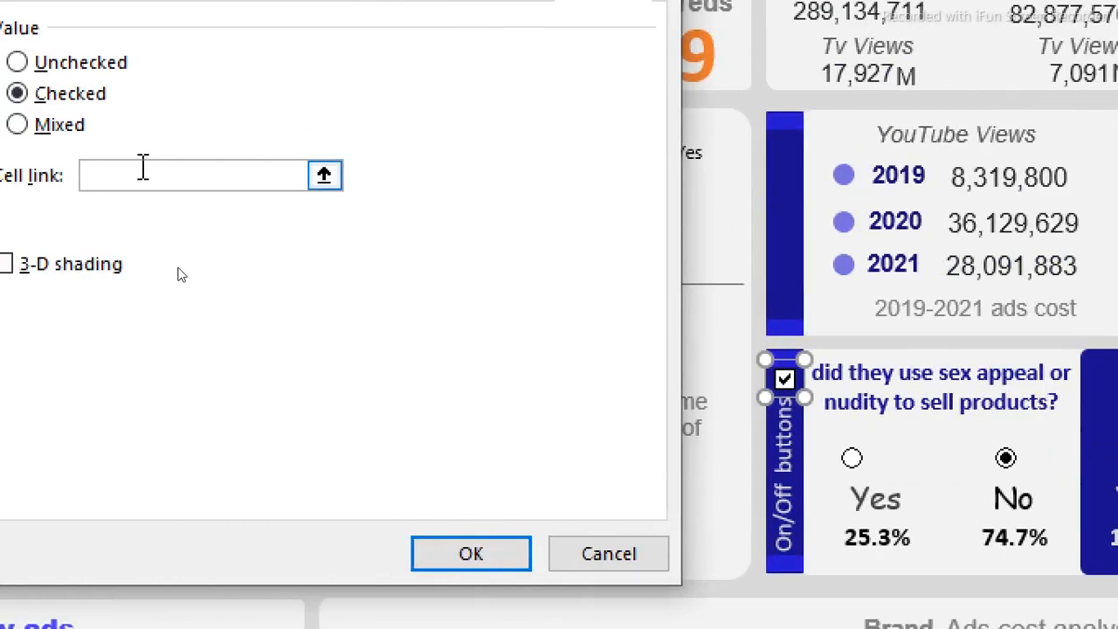
click(122, 174)
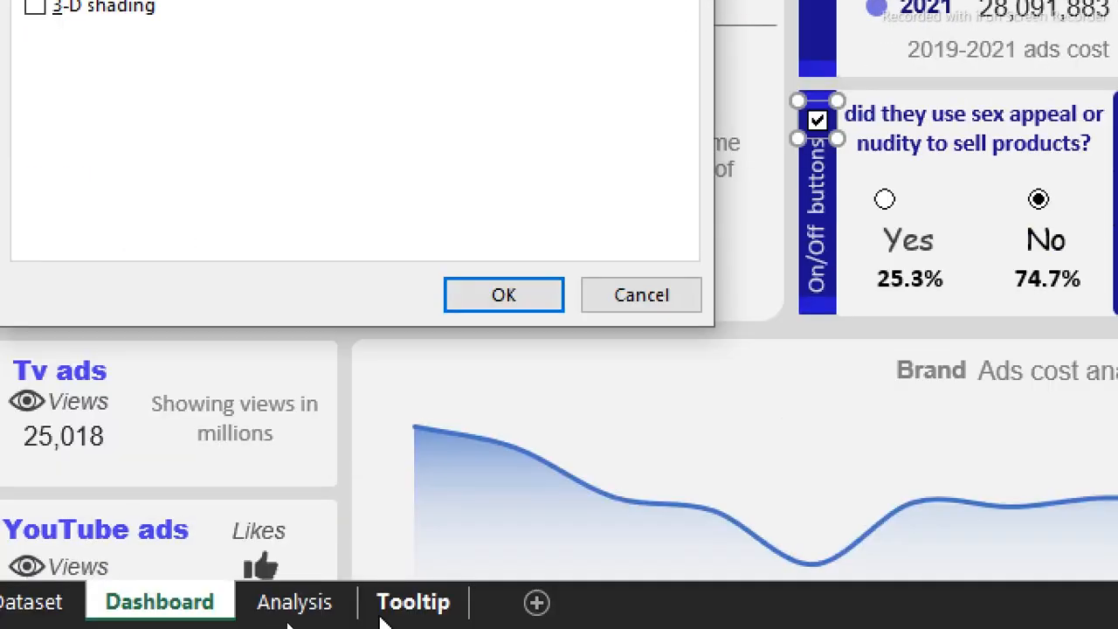
click(411, 610)
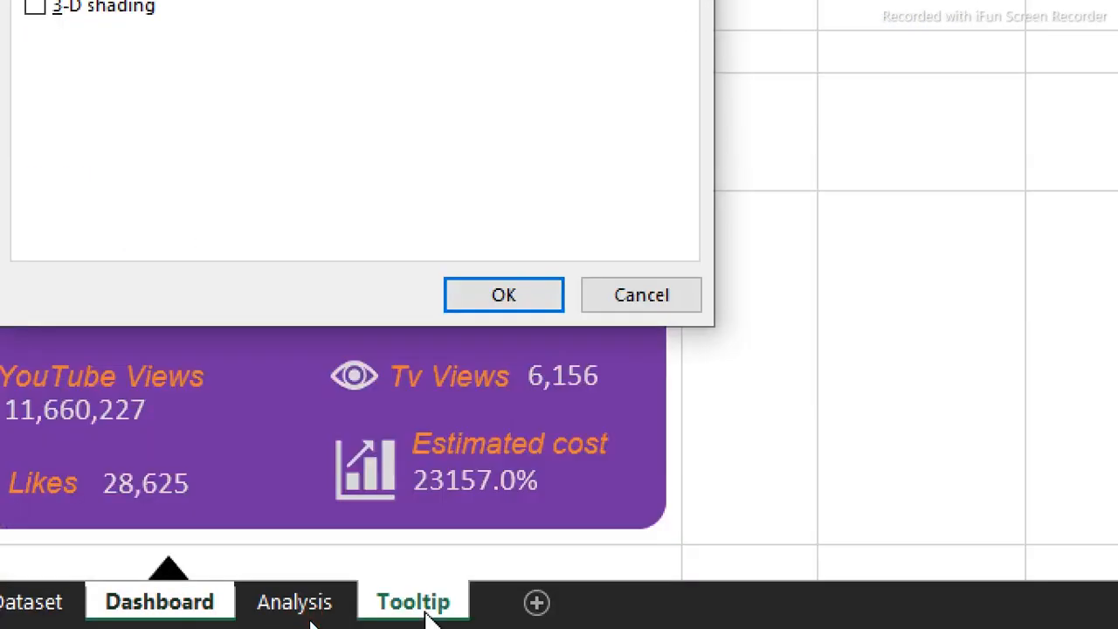
click(792, 222)
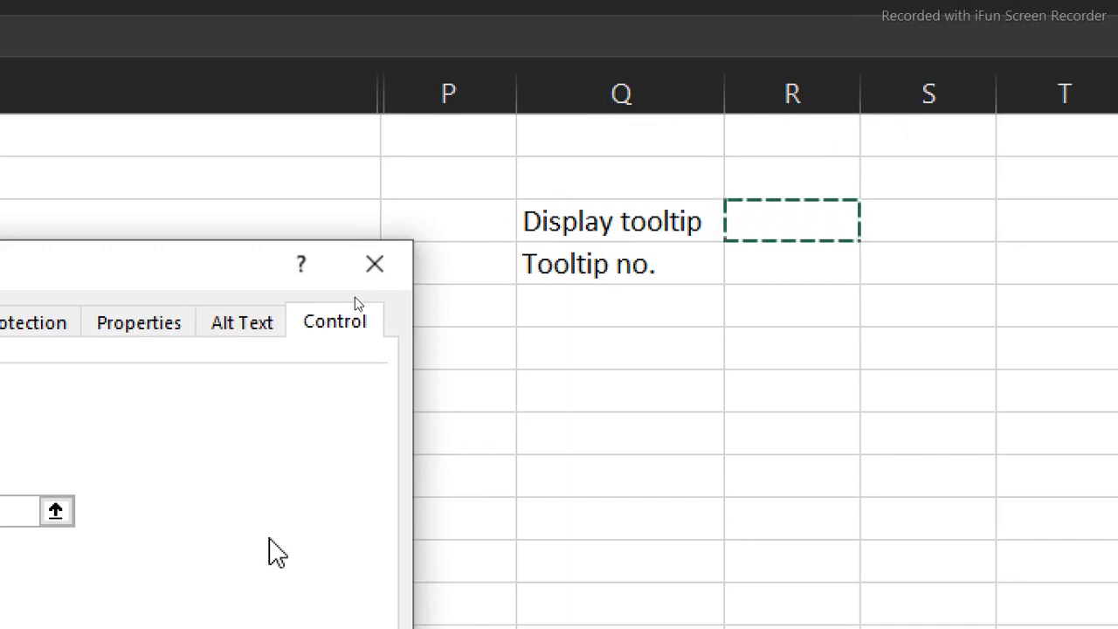
click(243, 557)
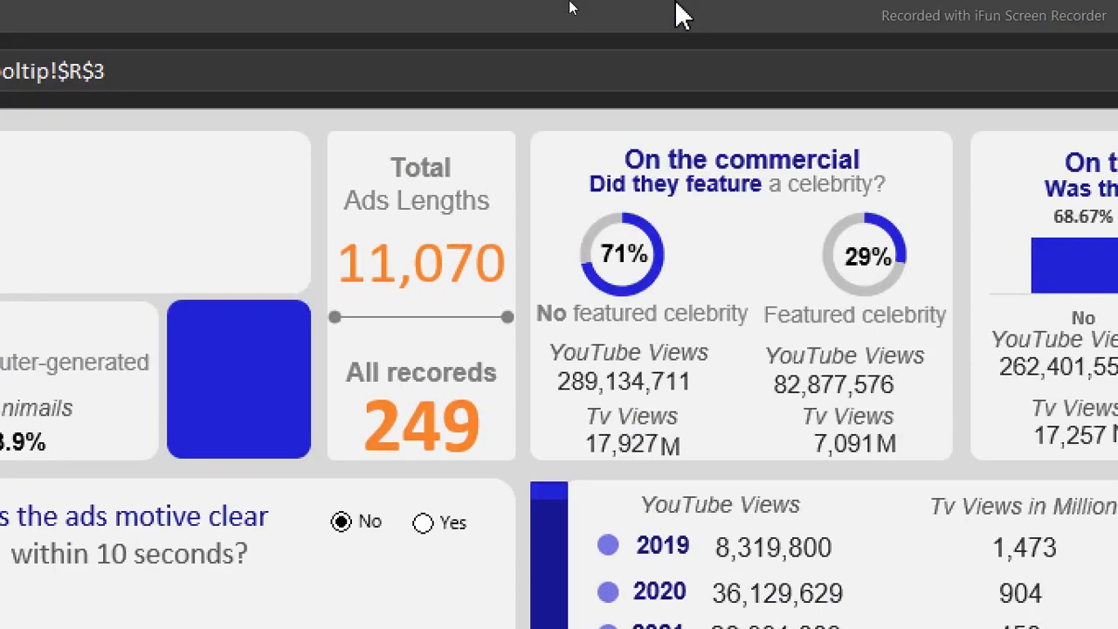
click(678, 14)
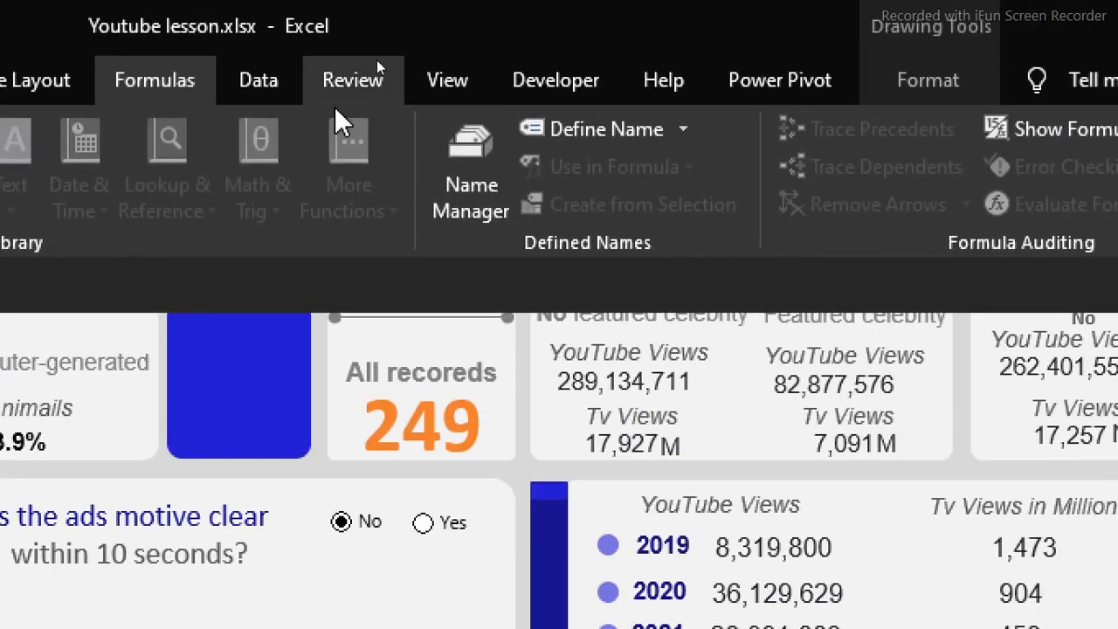
click(559, 77)
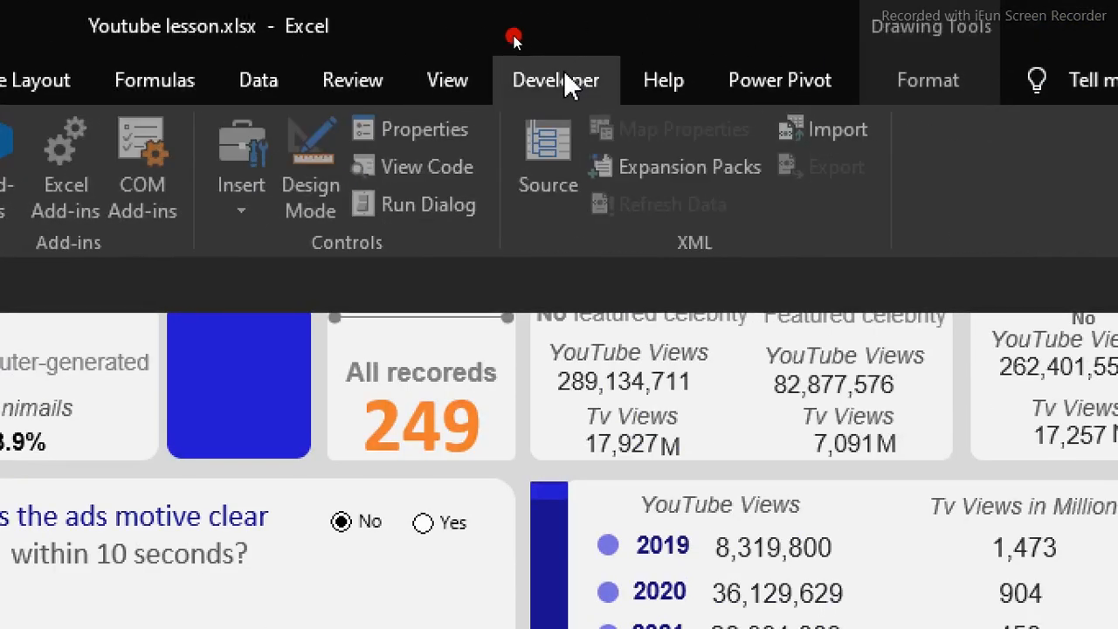
click(248, 209)
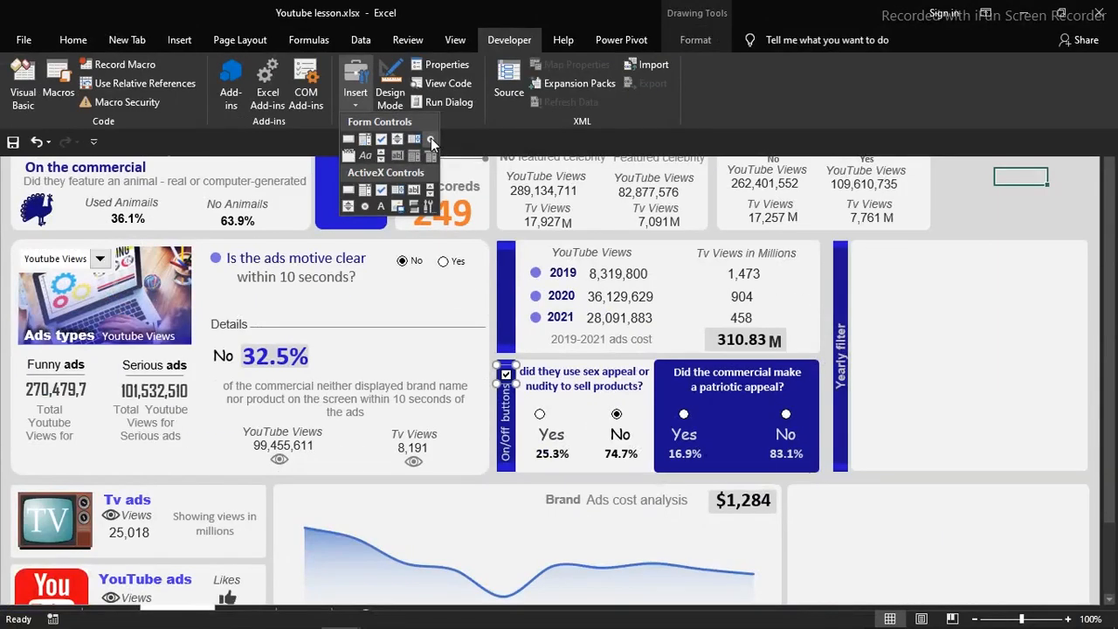
key(Escape)
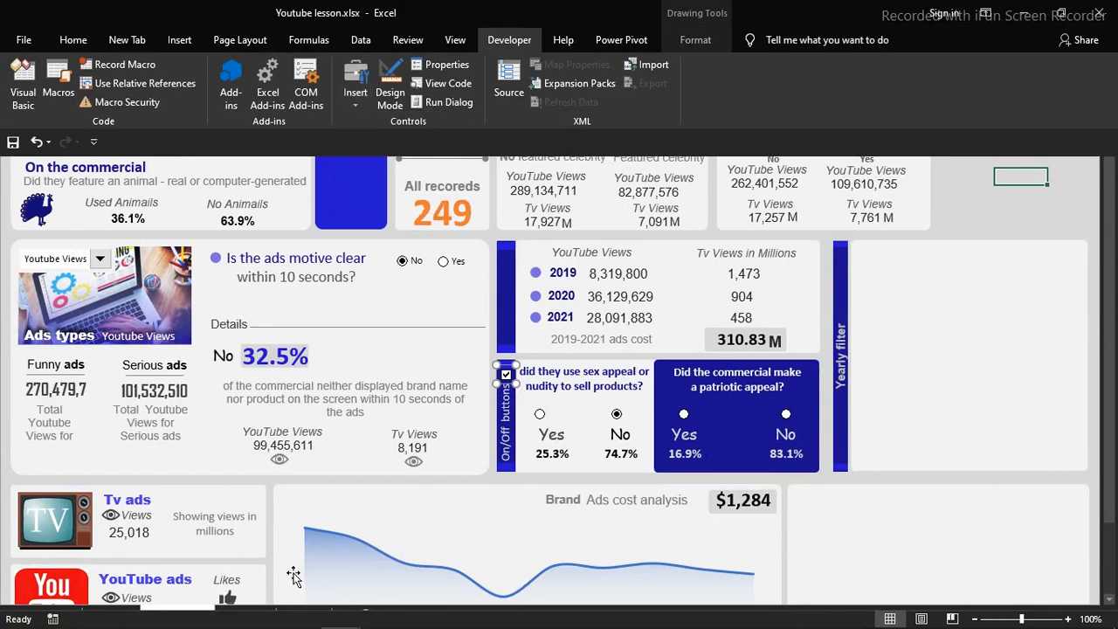
click(417, 486)
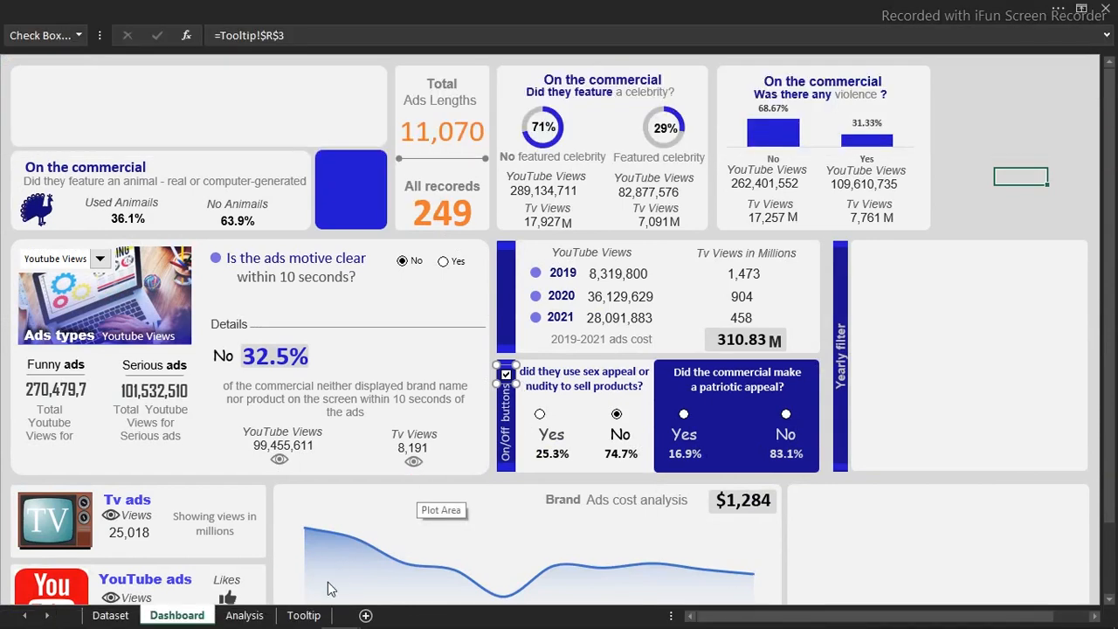
Step: Enter a formula in cell R4 of the Tooltip sheet, beside "Tooltip no.", that returns Option_Btn from cell A2
click(307, 615)
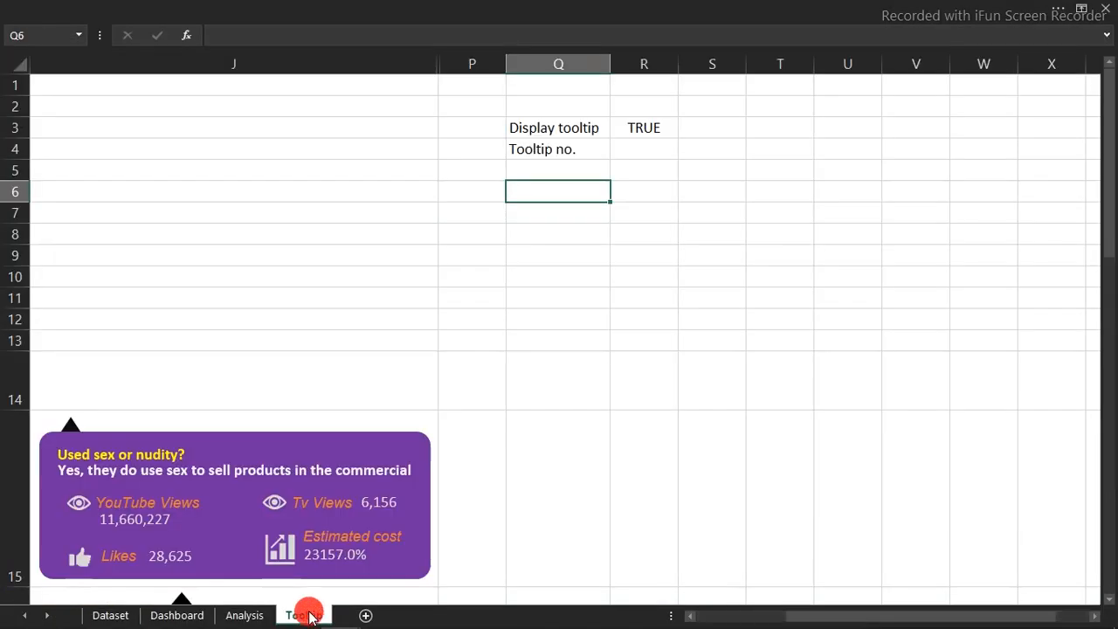
click(631, 150)
text(=)
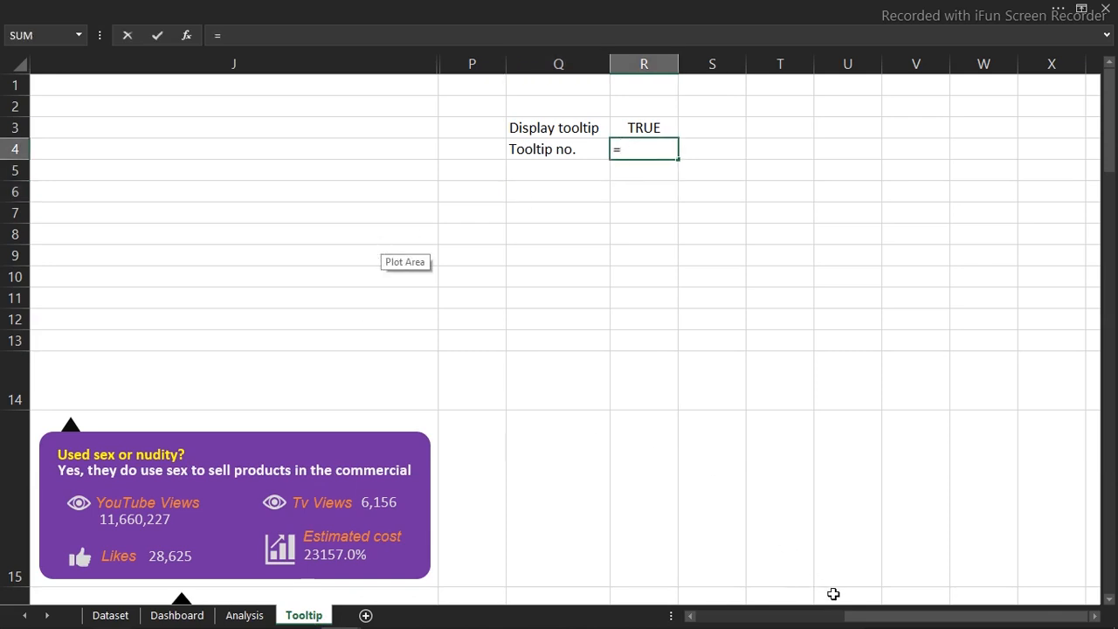
drag(849, 615, 696, 616)
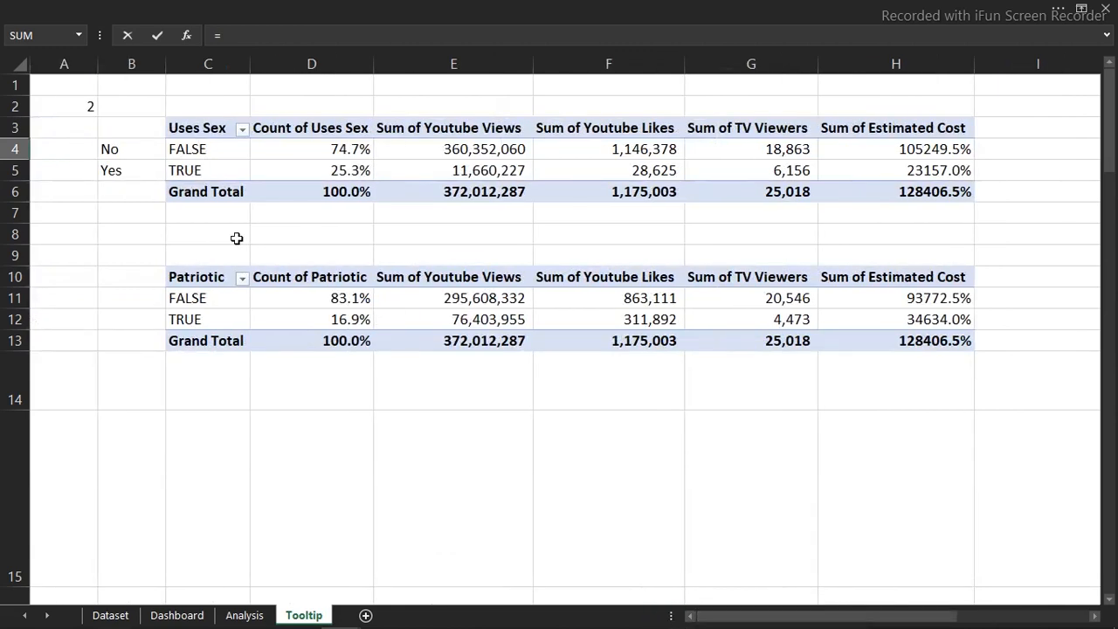
click(70, 106)
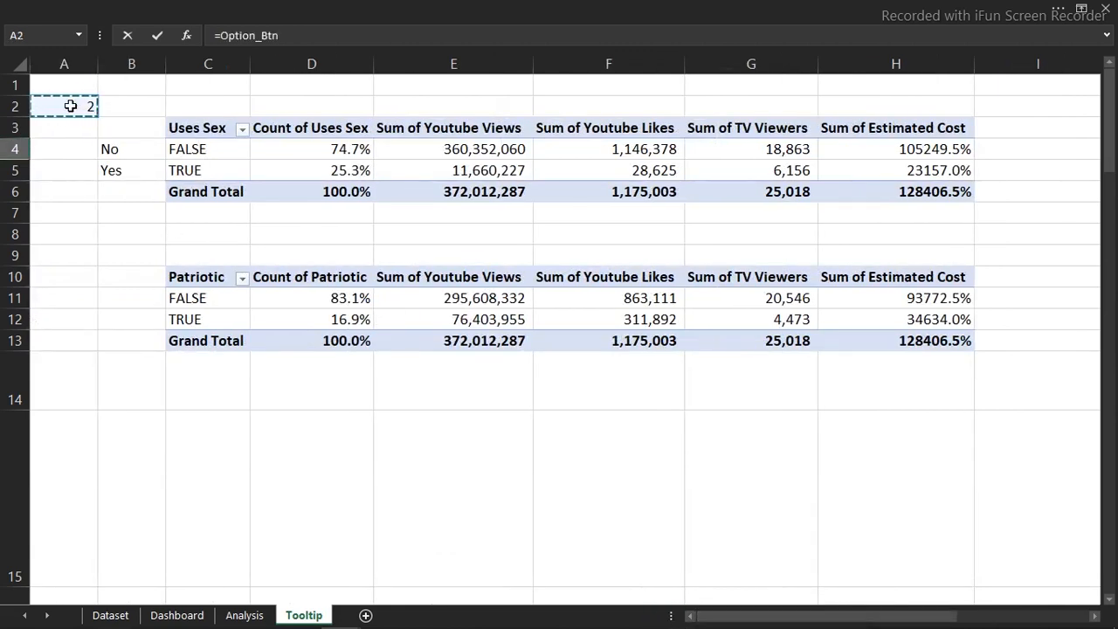
key(Return)
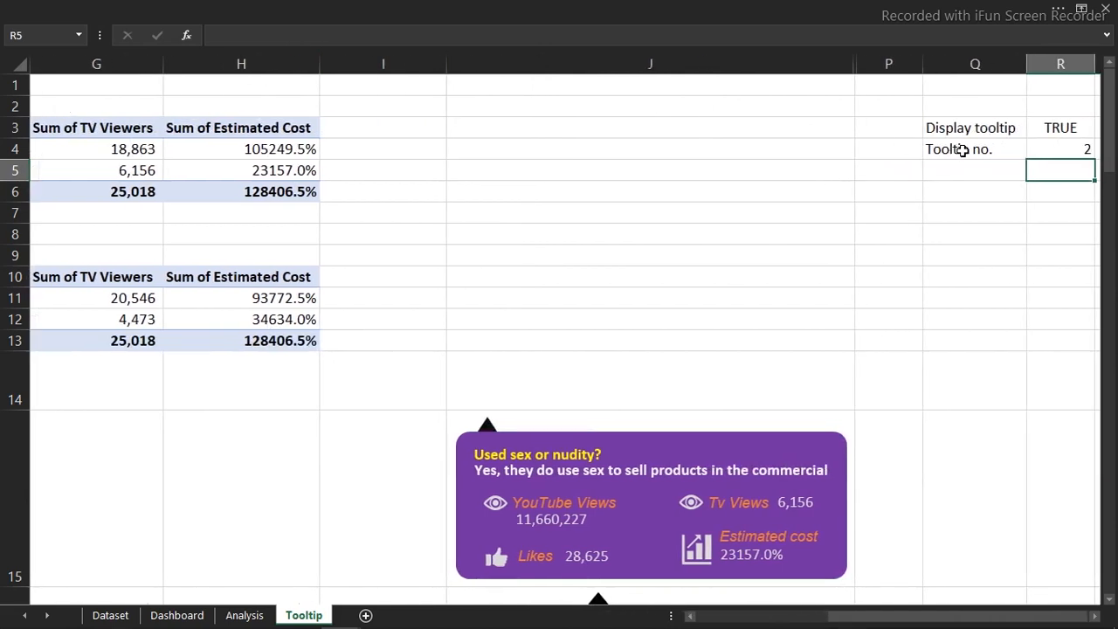
click(1059, 146)
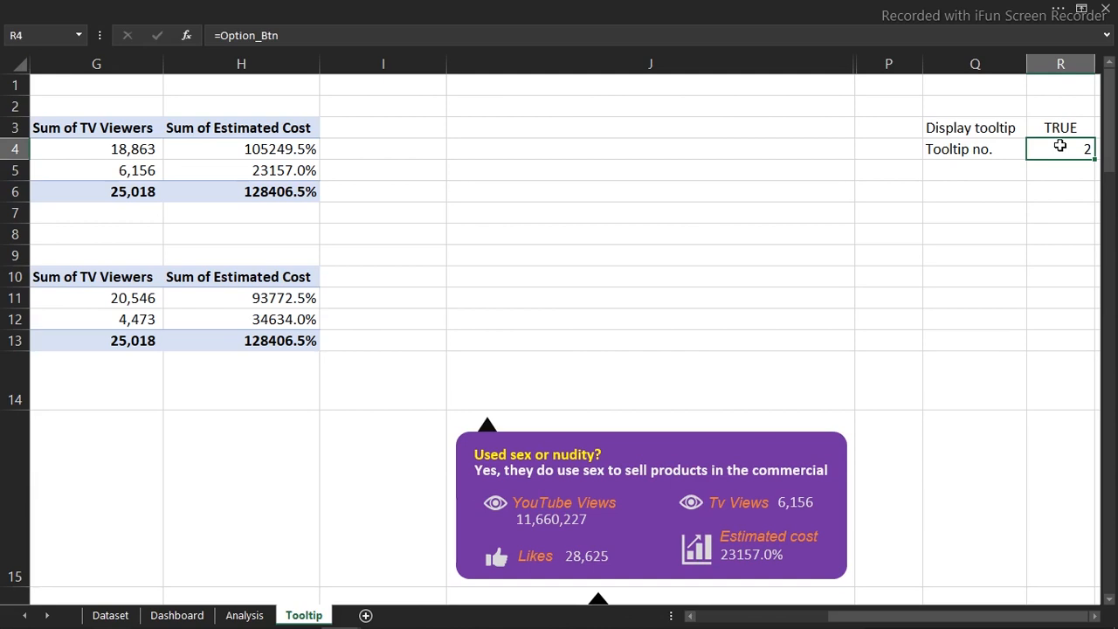
Step: Copy the defined name No_Patriotic from the Name Manager and paste it as text into cell J4
click(611, 149)
click(463, 5)
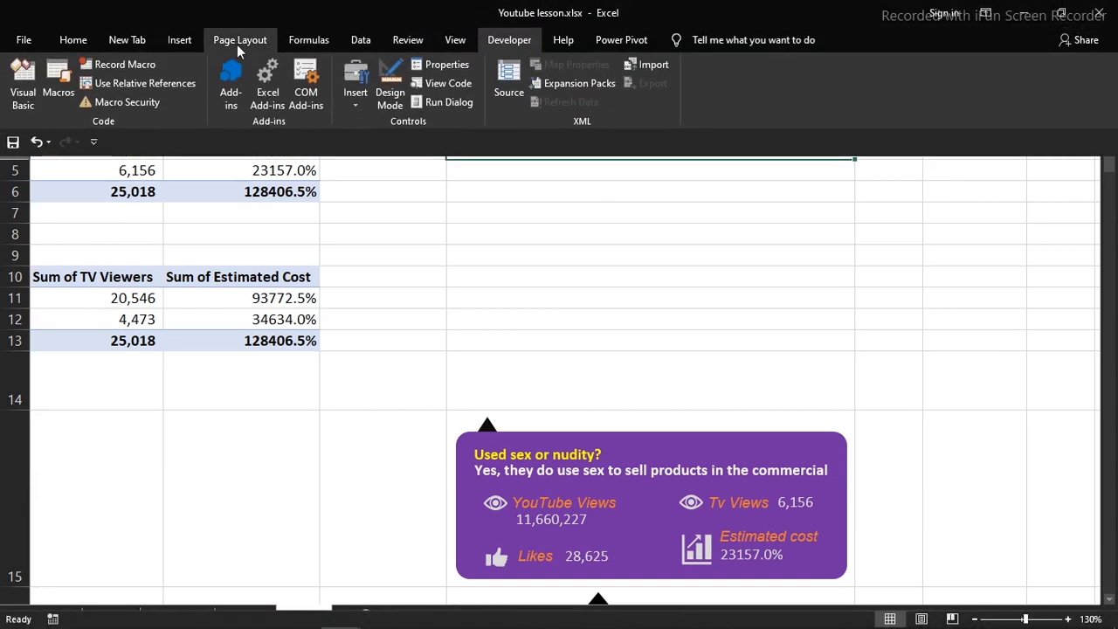
click(328, 42)
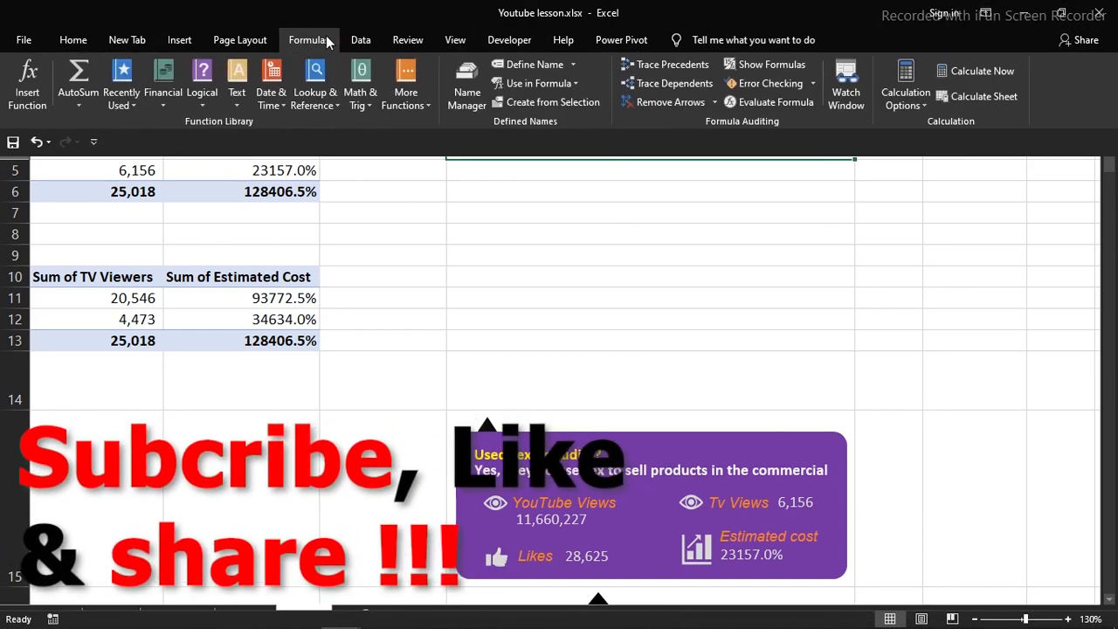
click(466, 92)
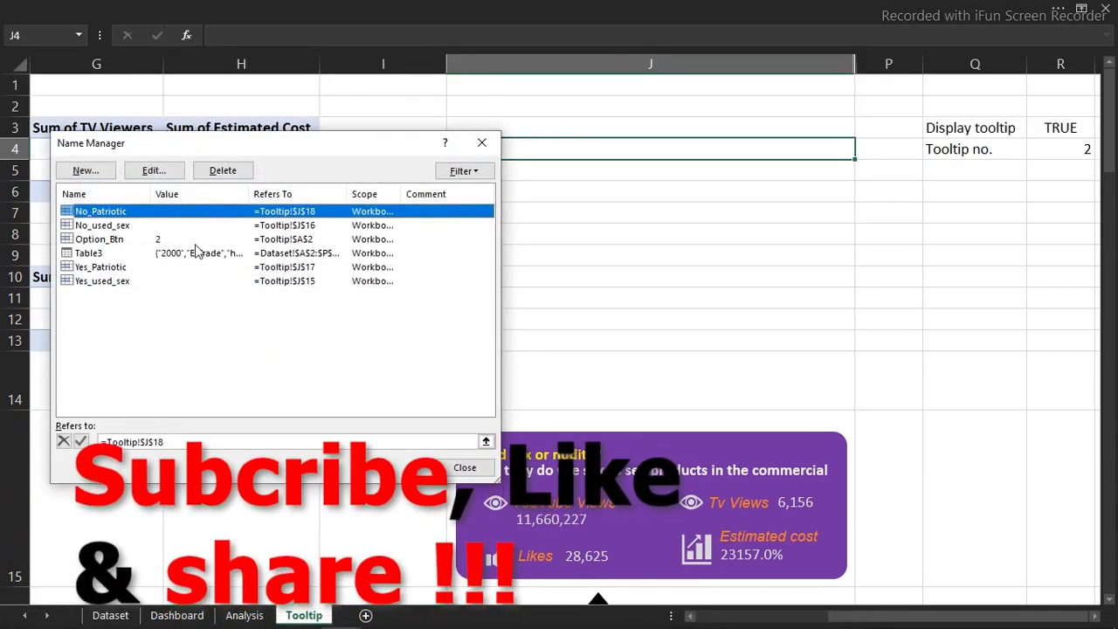
click(155, 172)
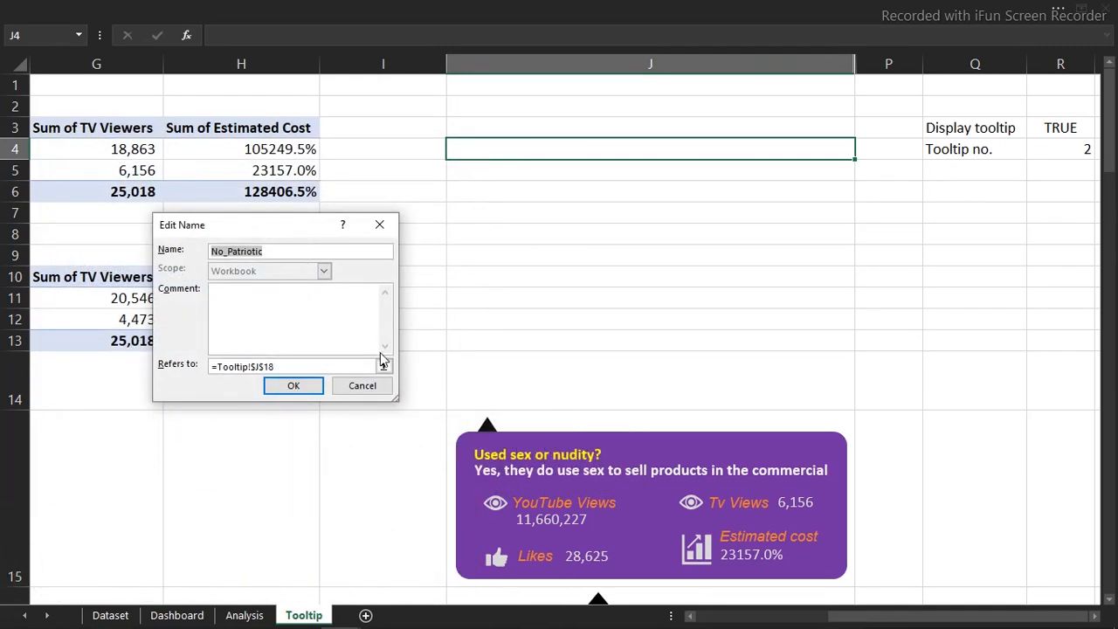
click(369, 388)
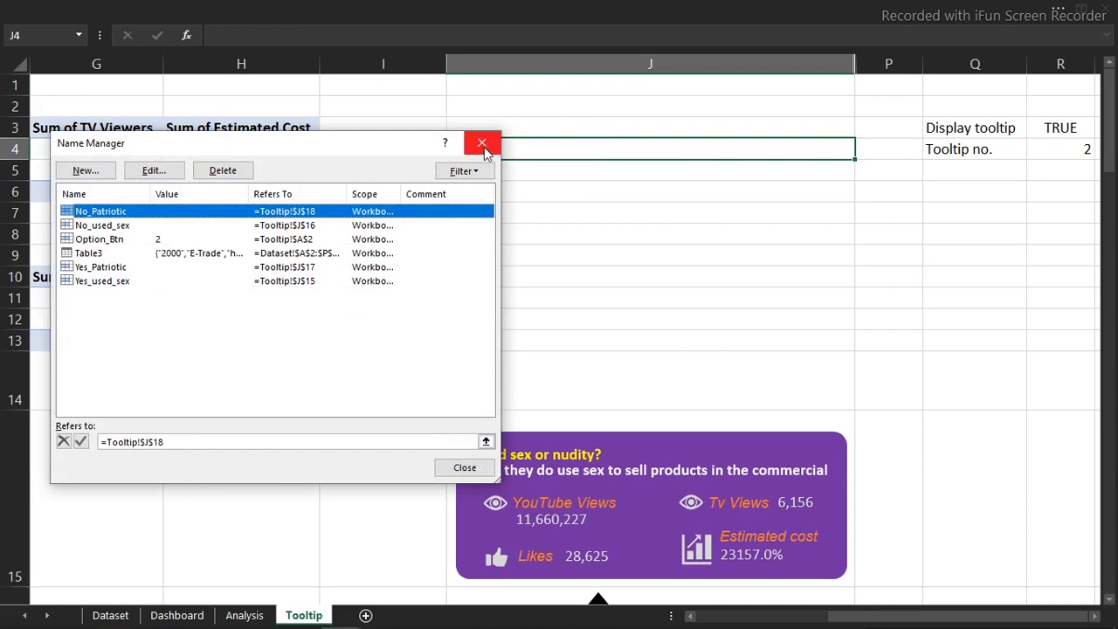
click(482, 144)
key(ctrl+v)
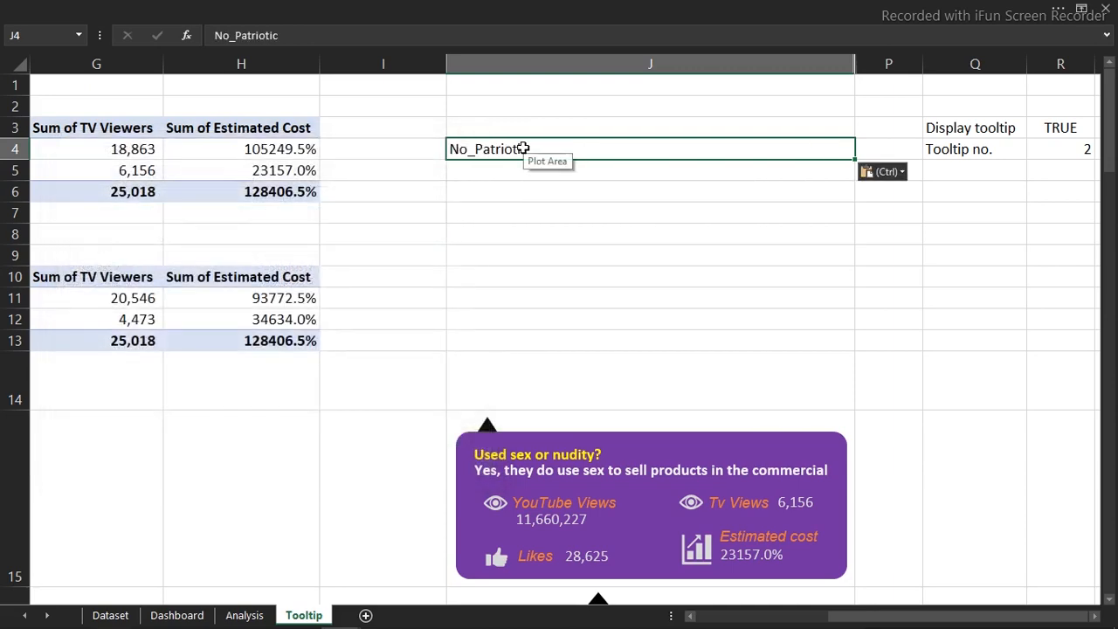
Step: Complete the name list in the order Yes_used_sex, No_used_sex, Yes_Patriotic, No_Patriotic, and move it to cells T3:T6
key(Return)
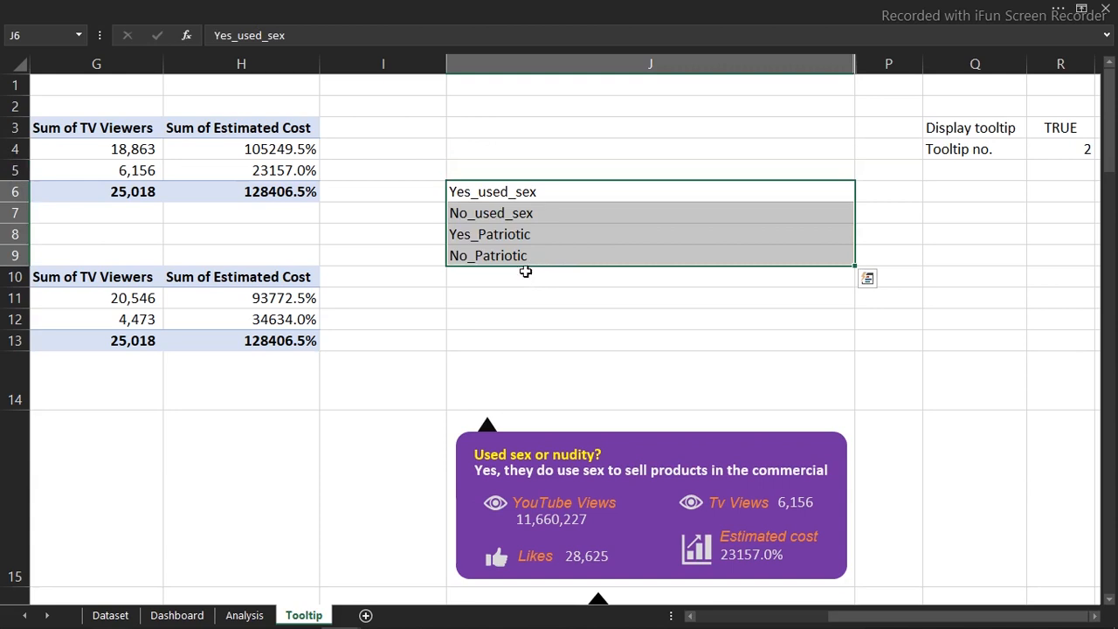
drag(527, 264, 219, 191)
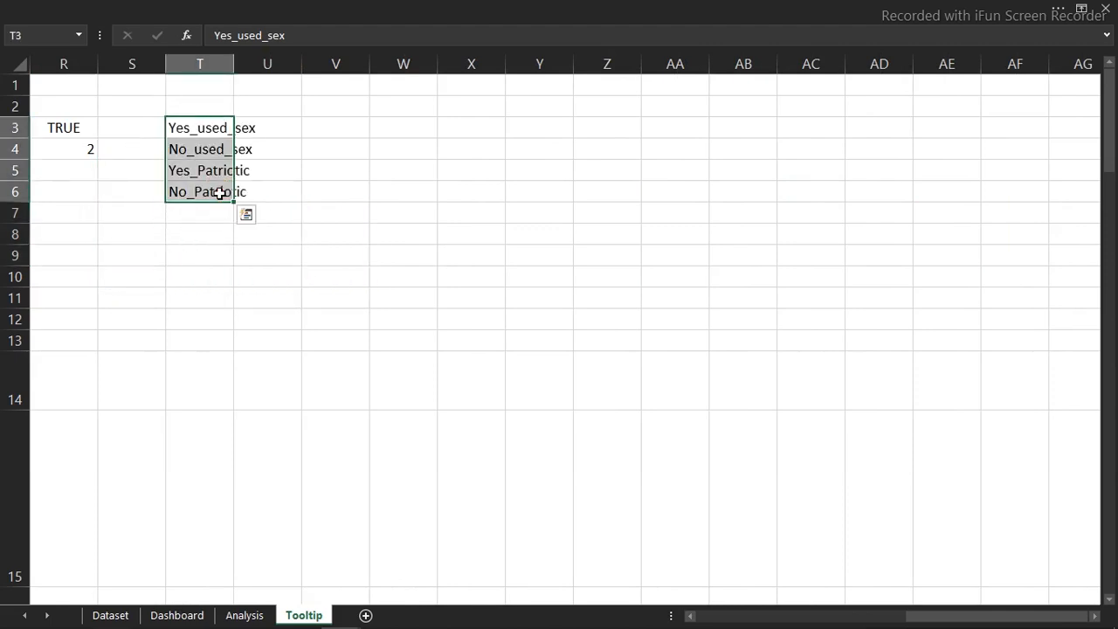
click(219, 191)
key(Left)
key(Left)
key(Left)
key(Left)
key(Left)
key(Left)
key(Right)
key(Right)
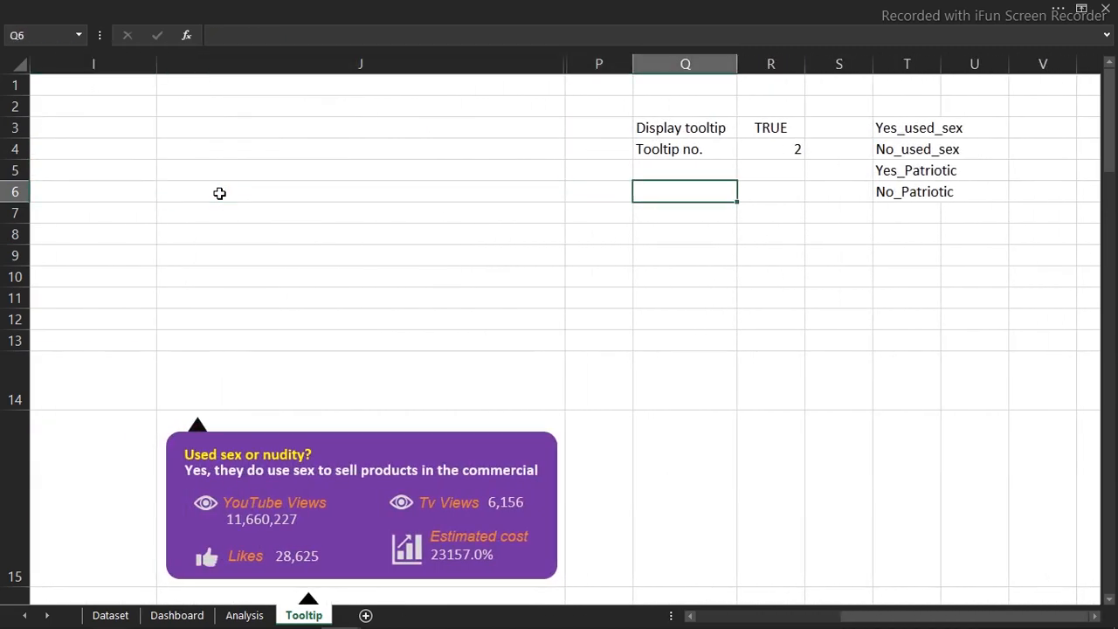
Step: Add the label "Tooltips" in cell Q9 of the Tooltip sheet
key(Down)
key(Down)
key(Down)
text(Too)
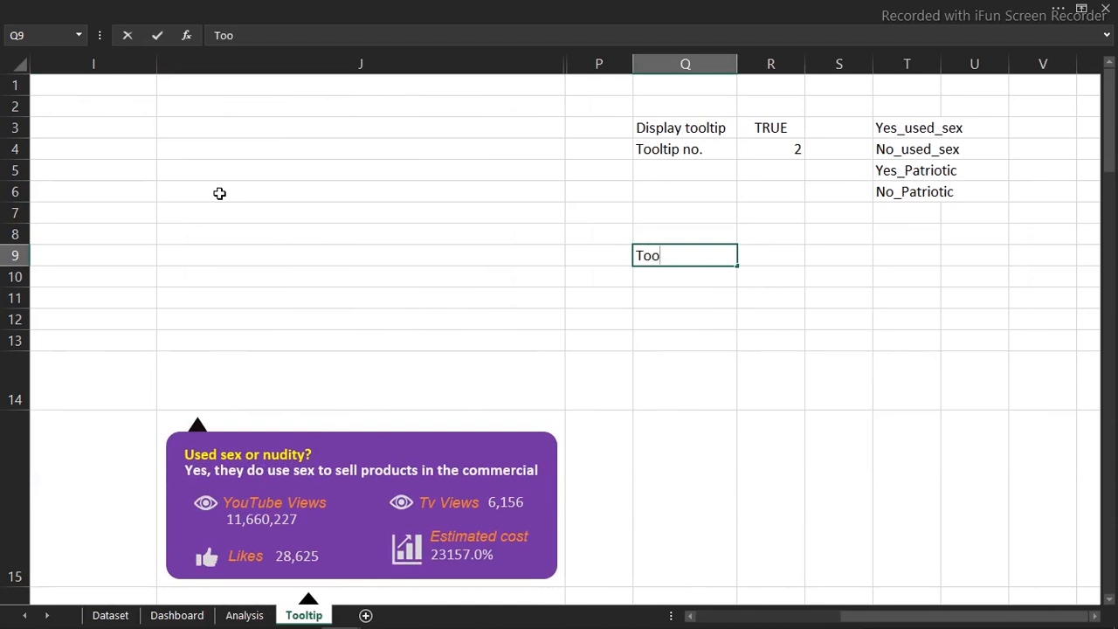
text(ltips)
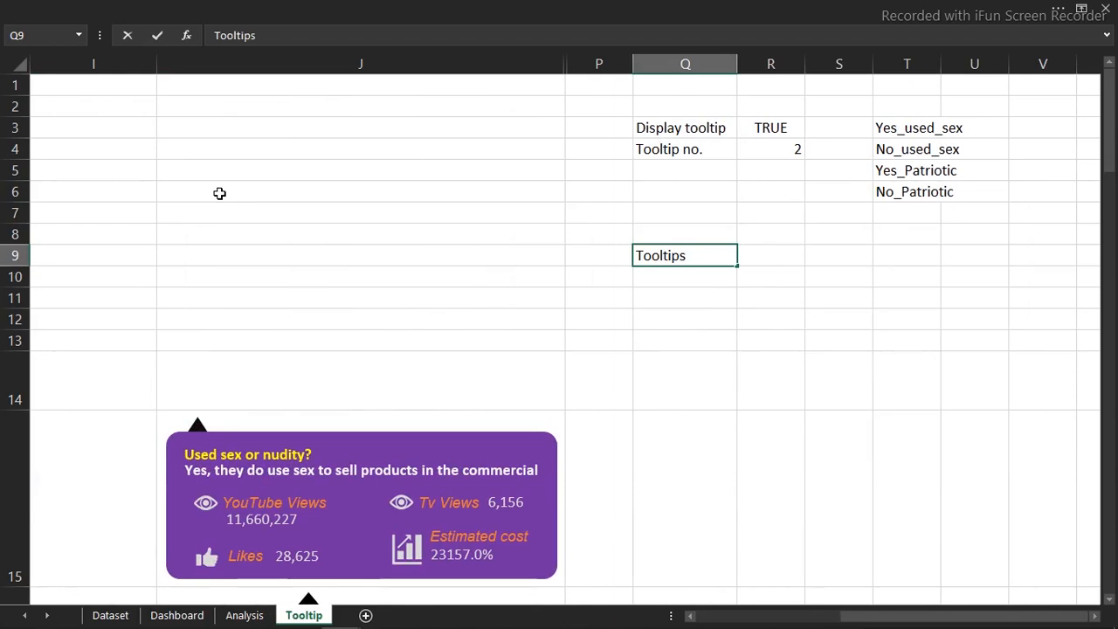
key(Return)
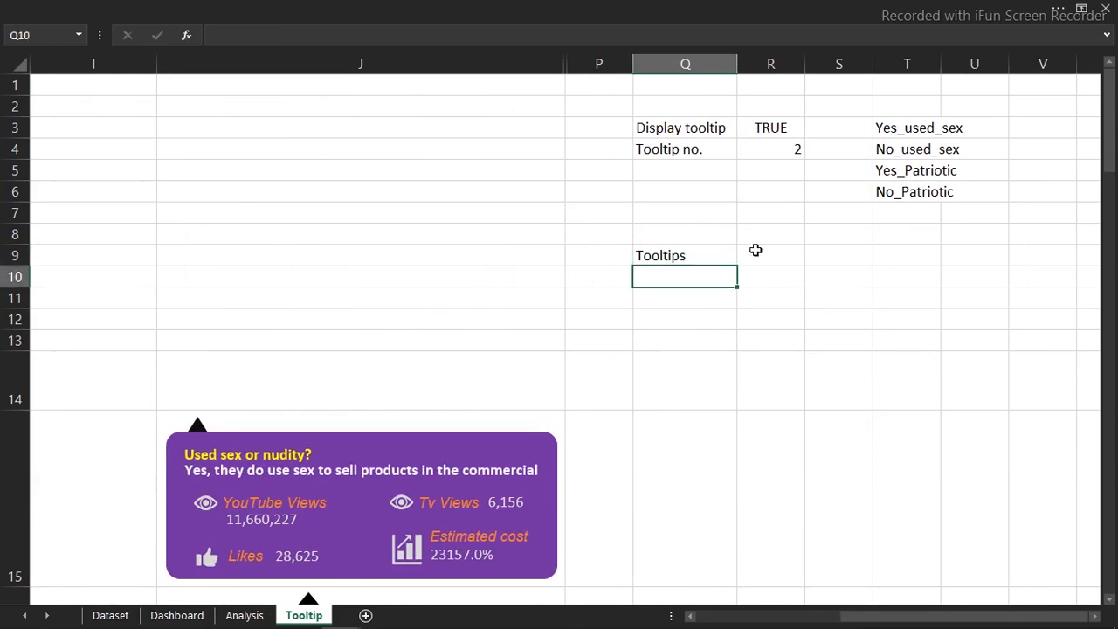
Step: Enter Blank as plain text in cell T2, directly above the list of tooltip names
click(924, 93)
click(917, 103)
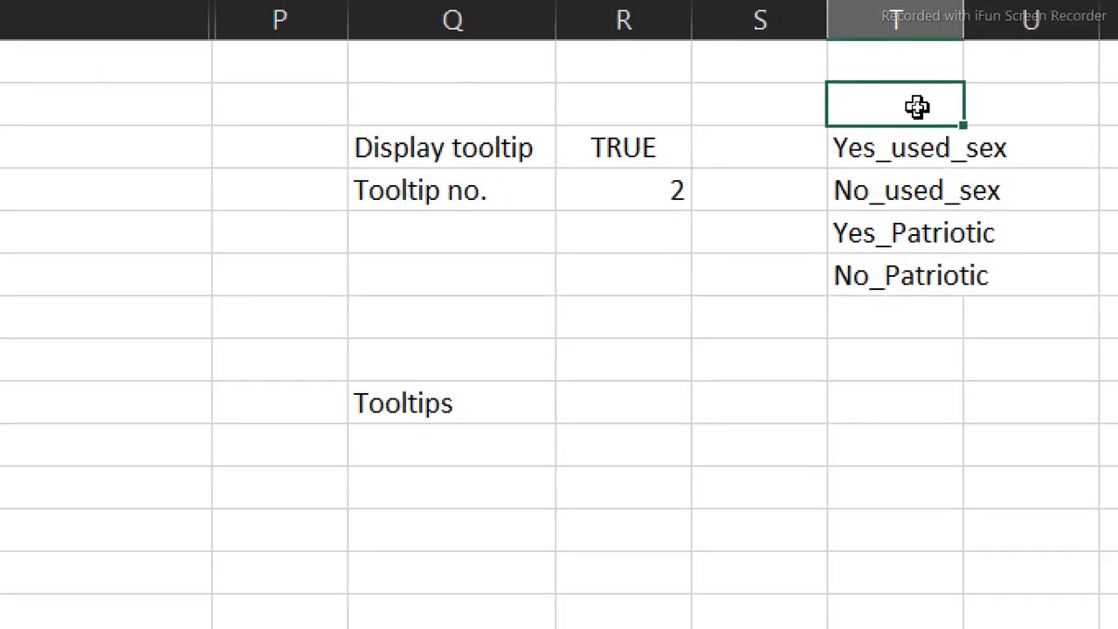
text(Blac)
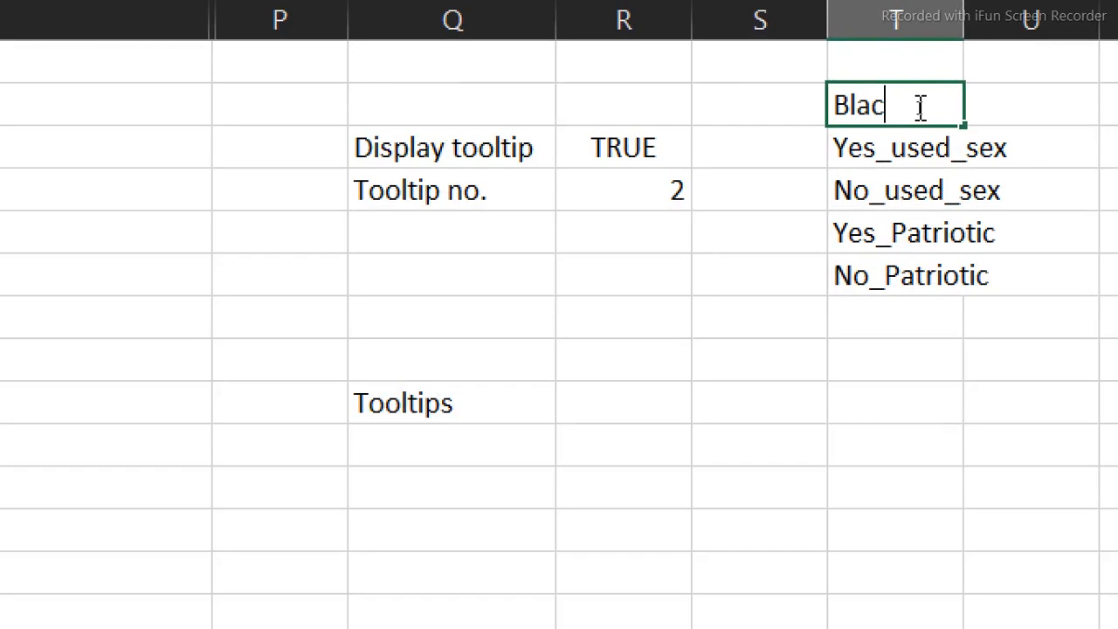
key(BackSpace)
text(nk)
drag(920, 107, 832, 99)
key(ctrl+c)
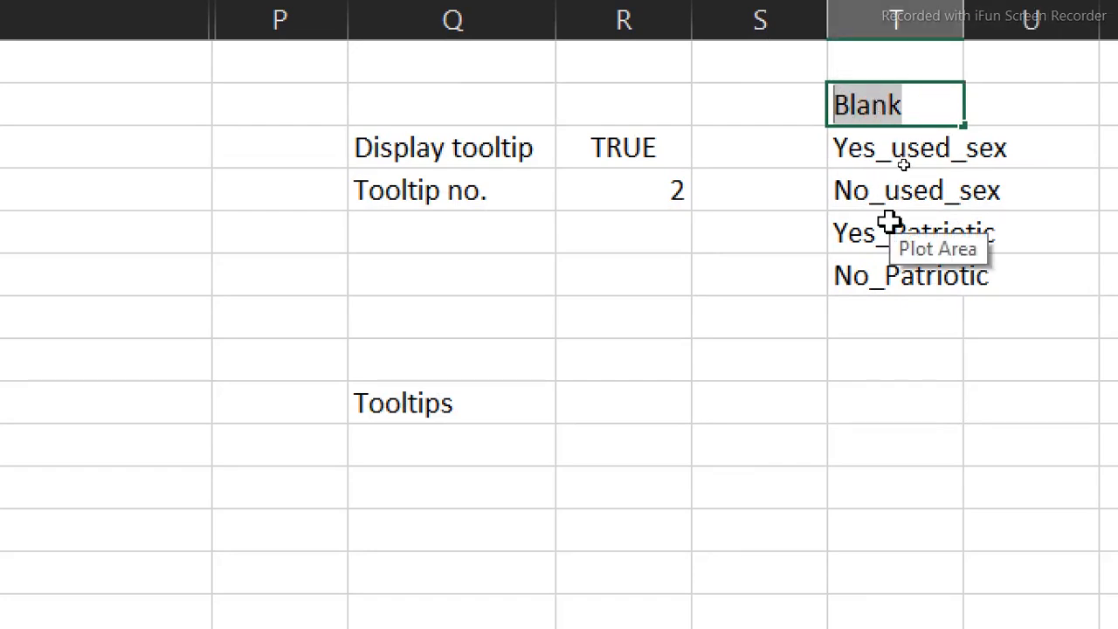
key(BackSpace)
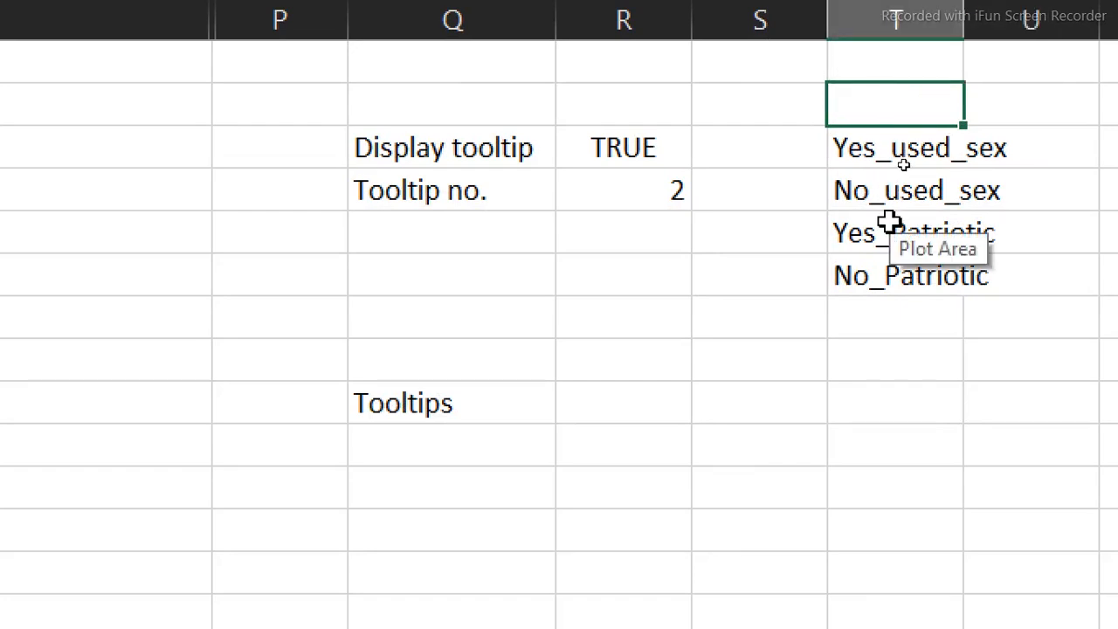
key(ctrl+v)
click(889, 222)
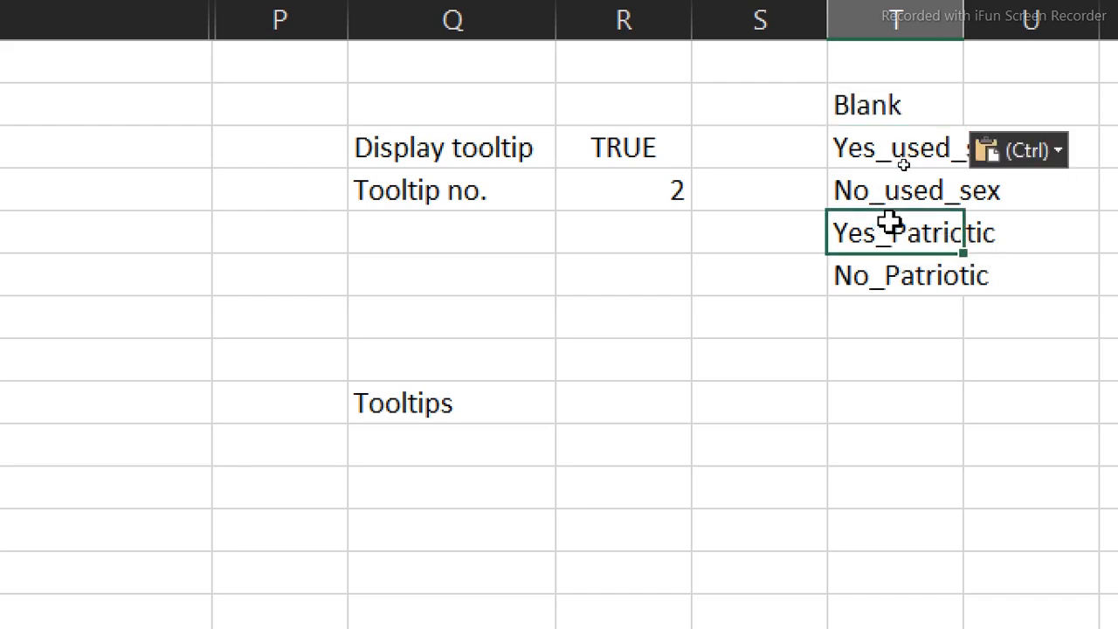
key(ctrl)
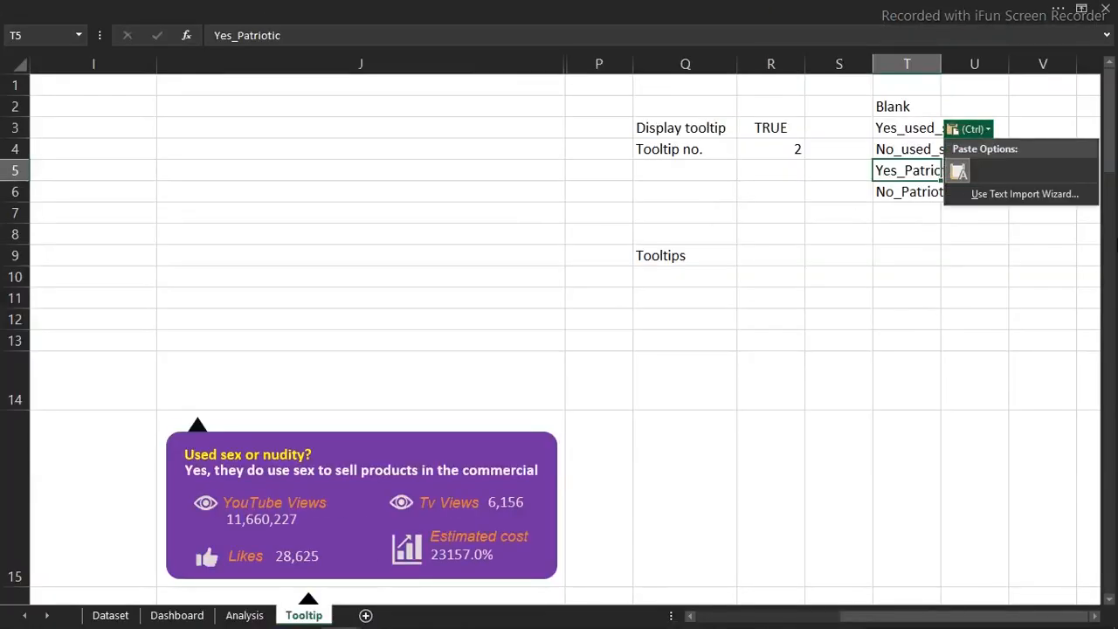
Step: Increase the height of row 19, just below the "Was it patriotic?" No tooltip, to make room for an empty tooltip cell
drag(1109, 114, 1077, 541)
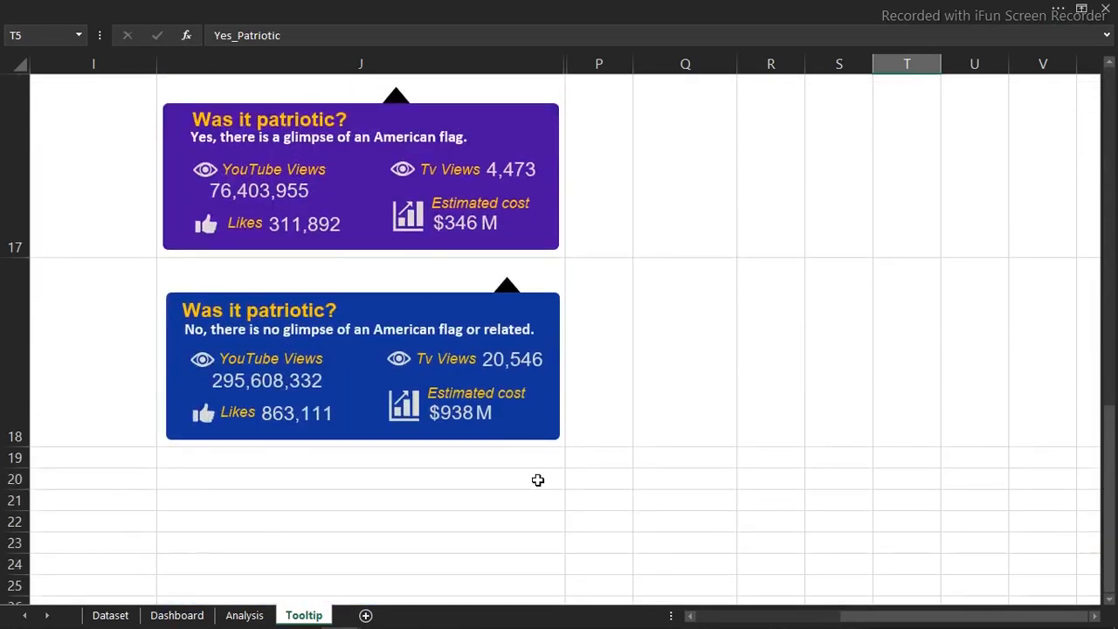
click(292, 457)
drag(18, 467, 17, 566)
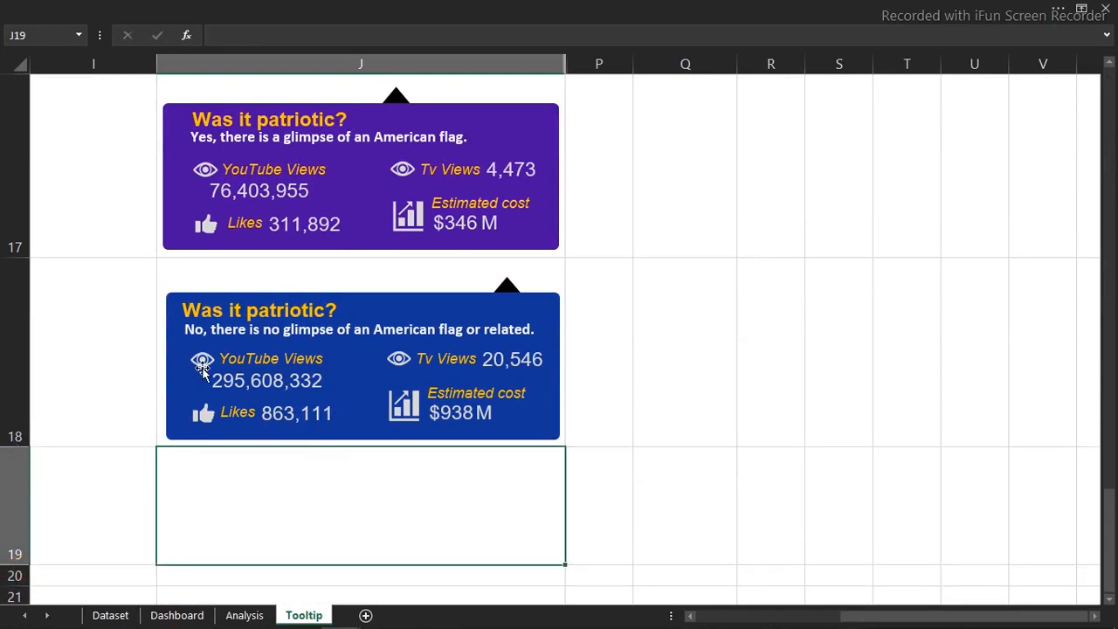
Step: Define the workbook-scoped name Blank for cell J19 of the Tooltip sheet
click(368, 8)
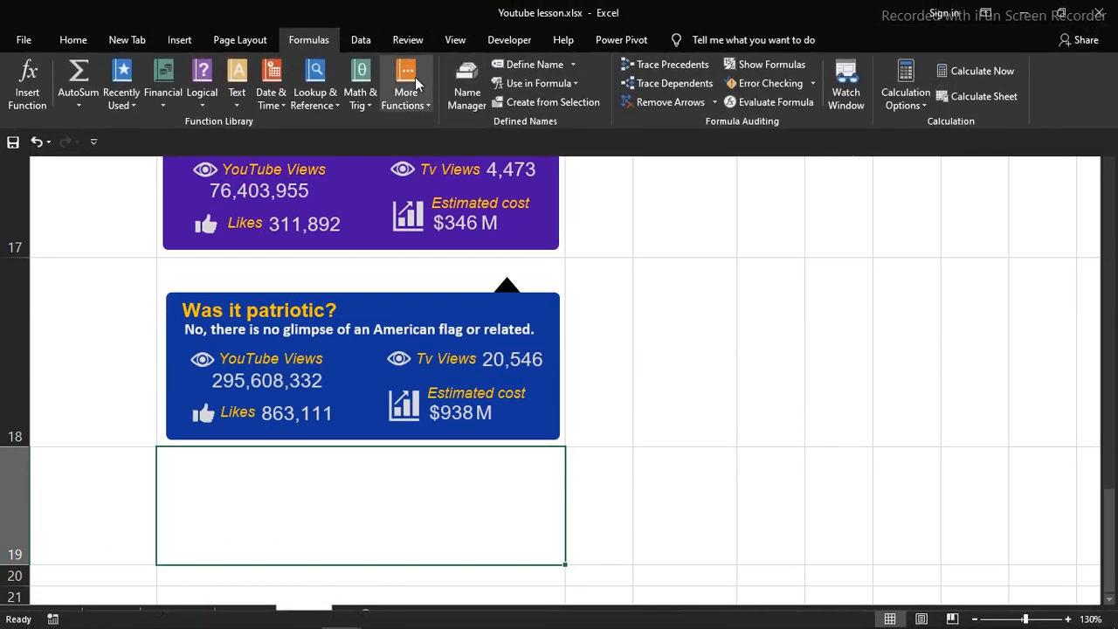
click(504, 64)
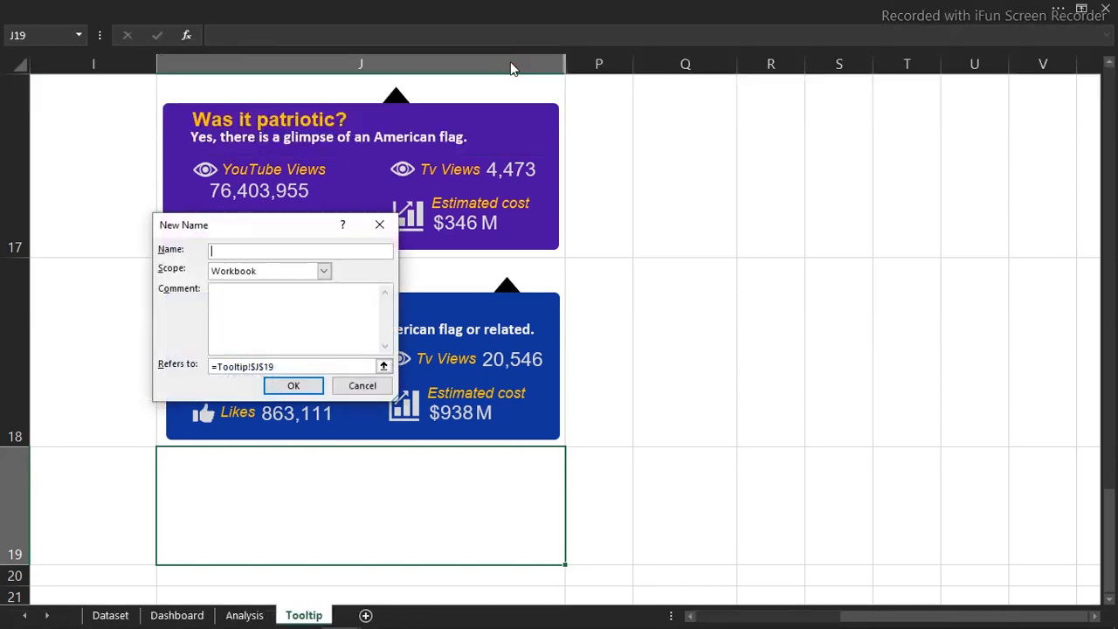
text(Blank)
click(291, 386)
Step: Jump to the defined name Blank from another cell to check which cell it refers to
click(743, 281)
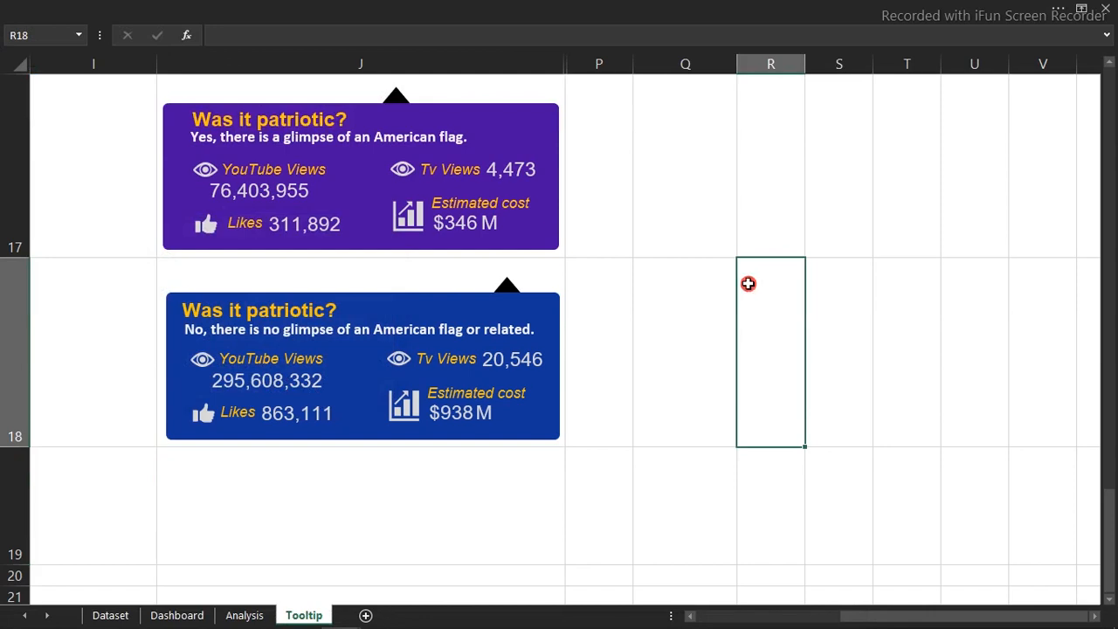
click(77, 37)
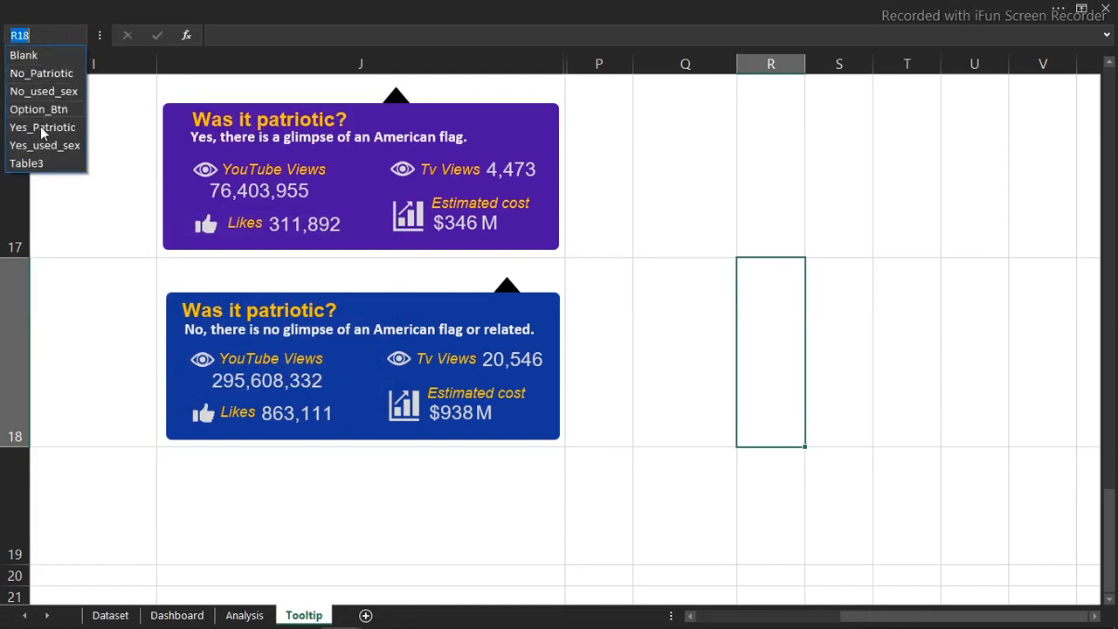
click(36, 55)
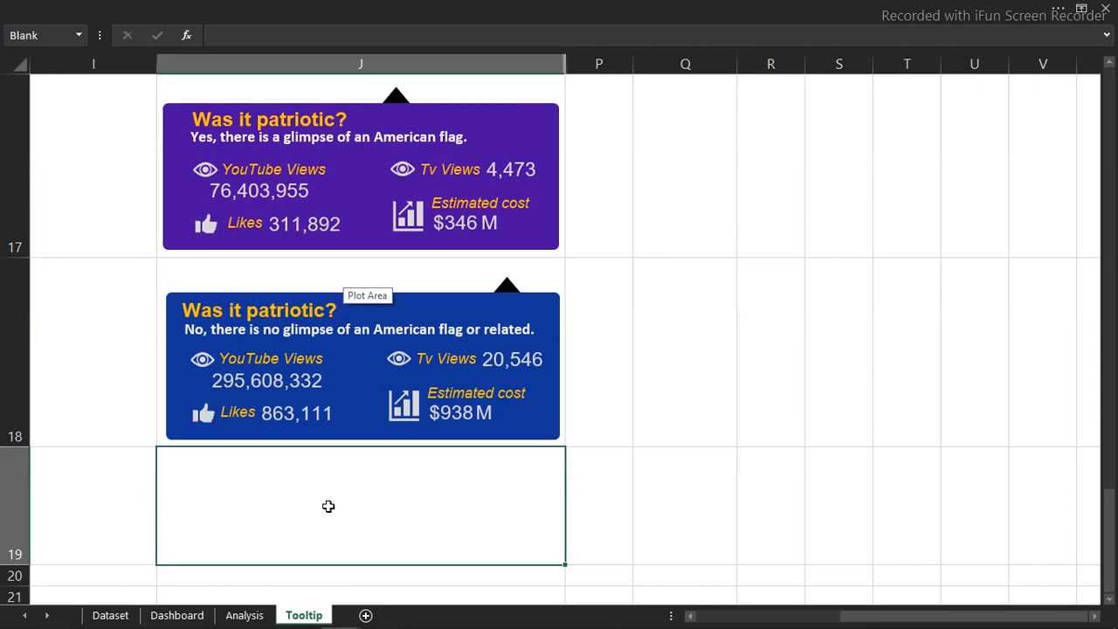
Step: Start an IF formula in cell R9 beside "Tooltips" that returns "Blank" when R3=FALSE, ready for its value-if-false argument
click(1045, 235)
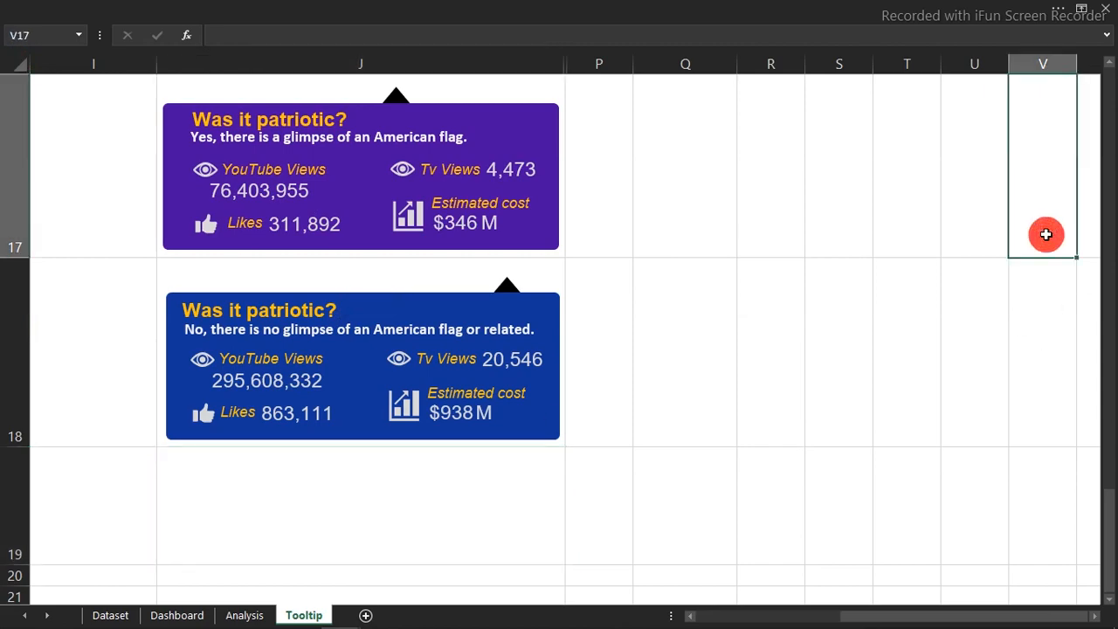
key(Up)
key(Up)
key(Up)
key(Up)
key(Up)
key(Up)
key(Up)
key(Up)
key(Up)
key(Up)
key(Up)
key(Up)
key(Up)
key(Up)
key(Up)
key(Up)
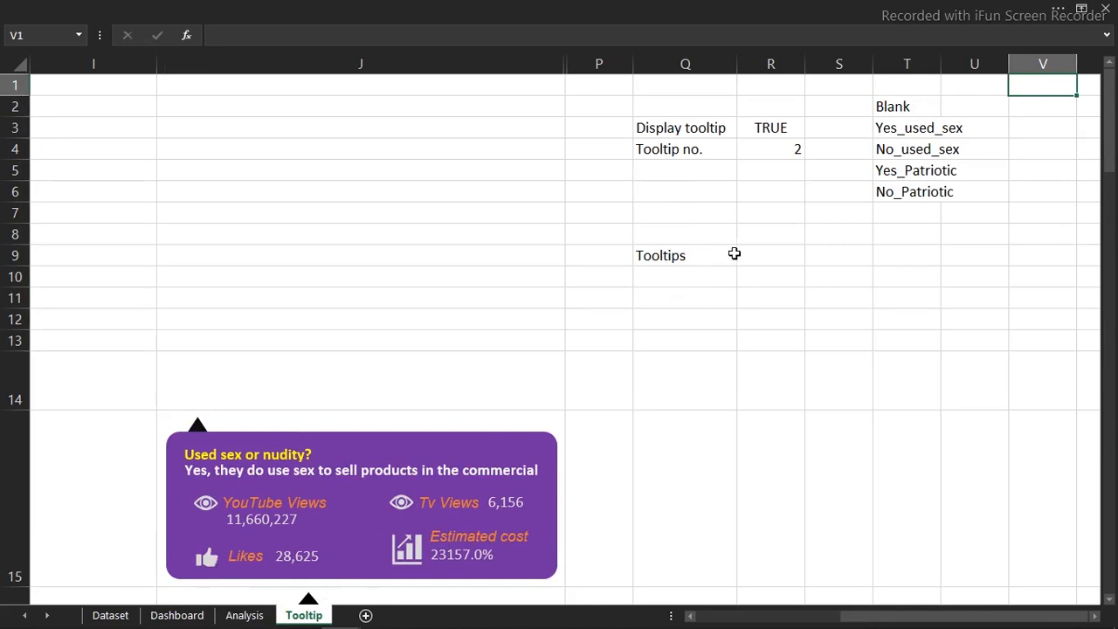
click(756, 256)
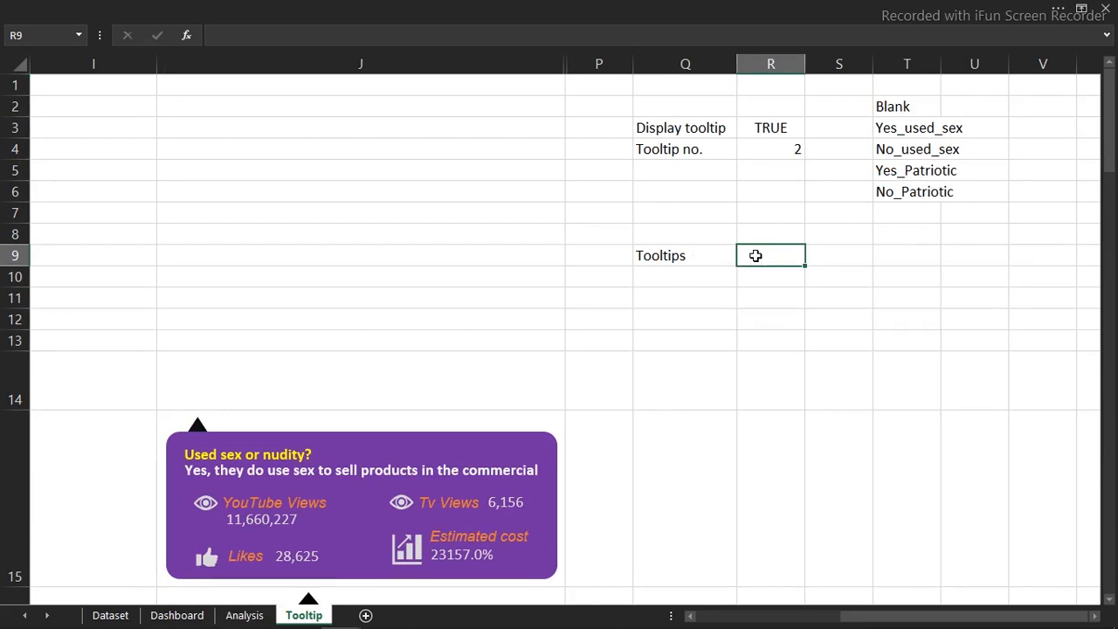
scroll(756, 255, right, 2)
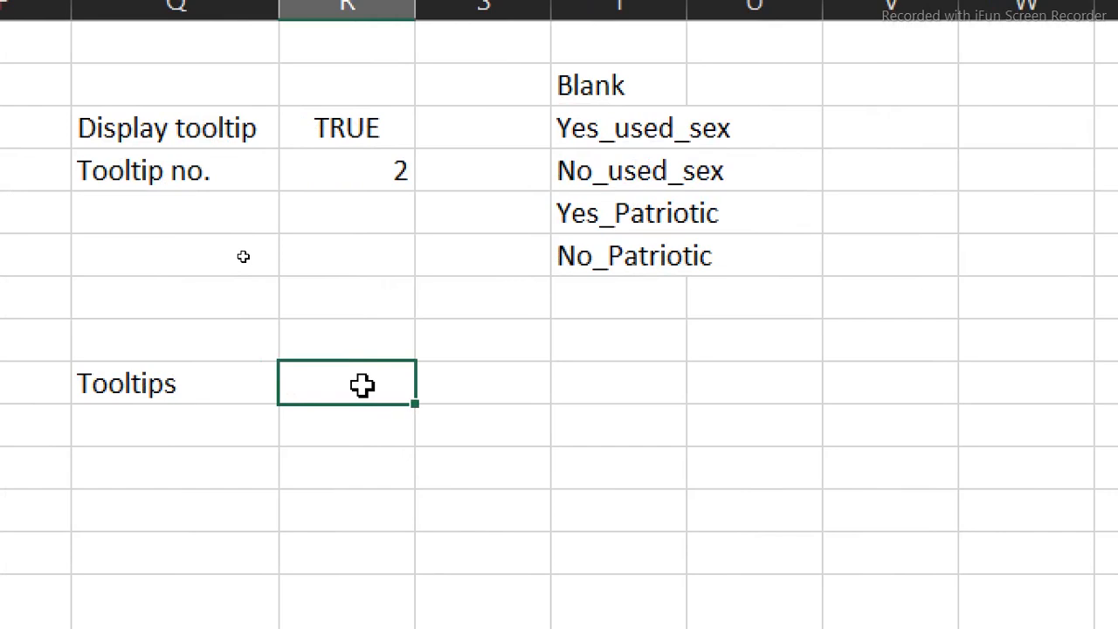
text(=)
text(if)
key(Tab)
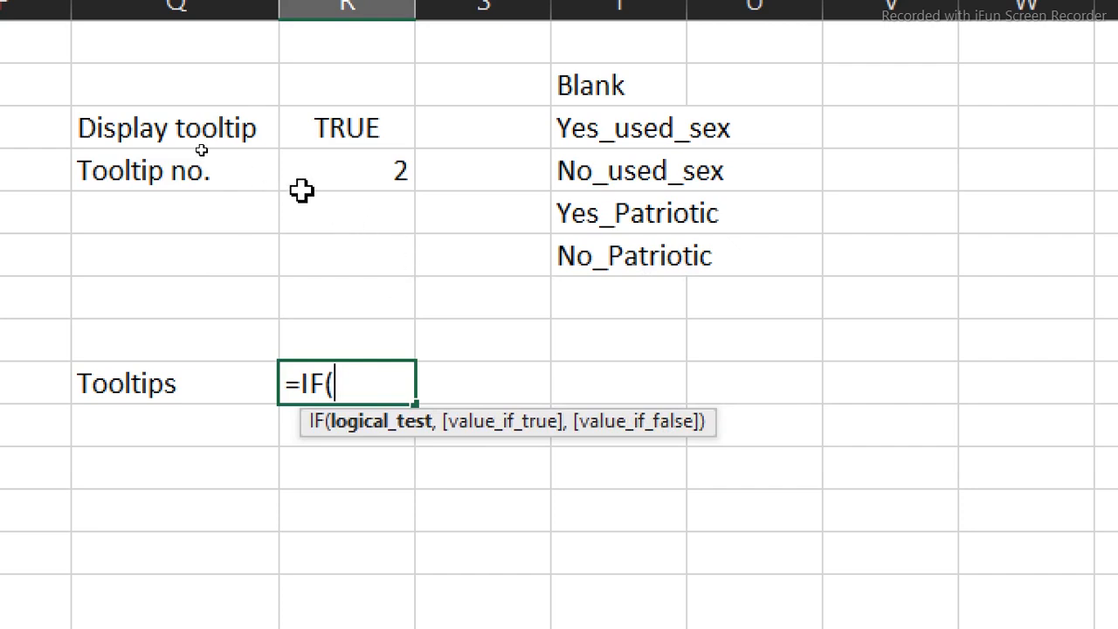
click(329, 128)
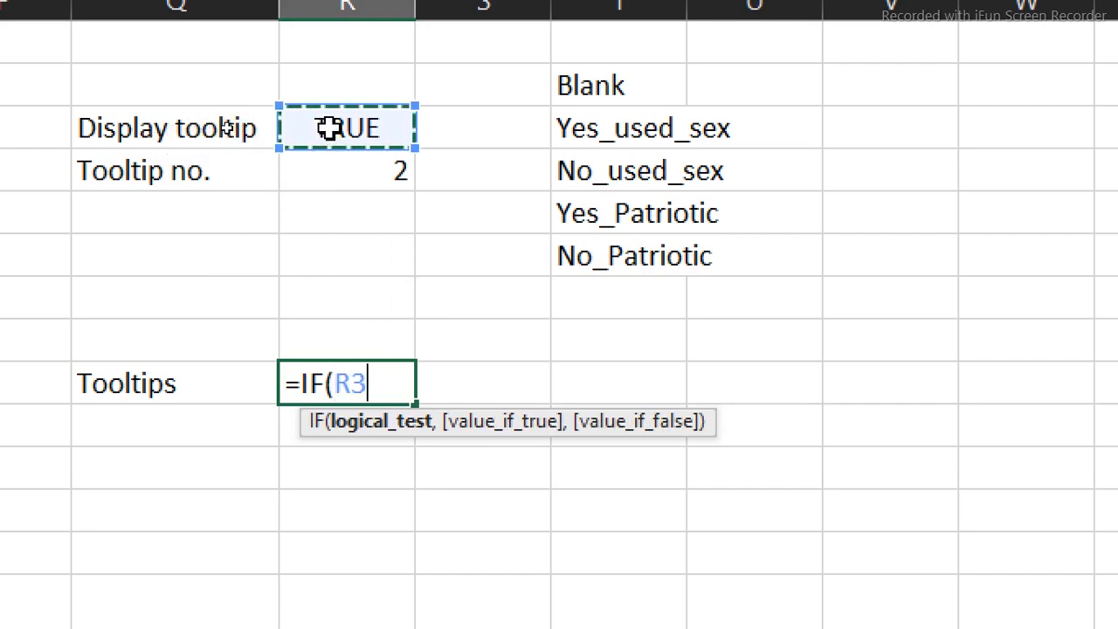
text(=fal)
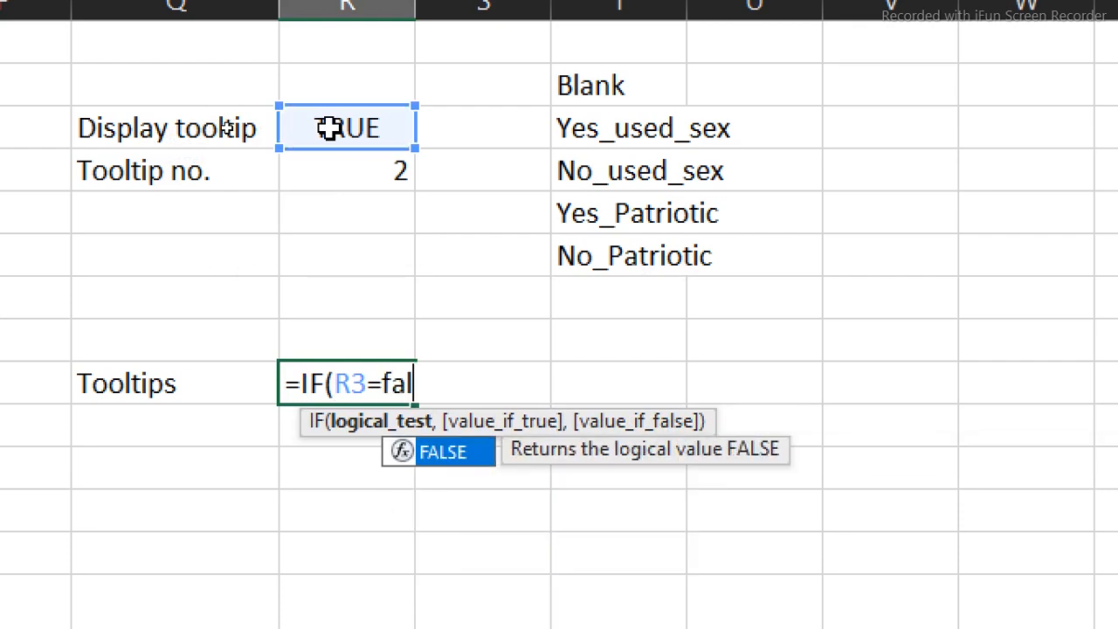
key(Tab)
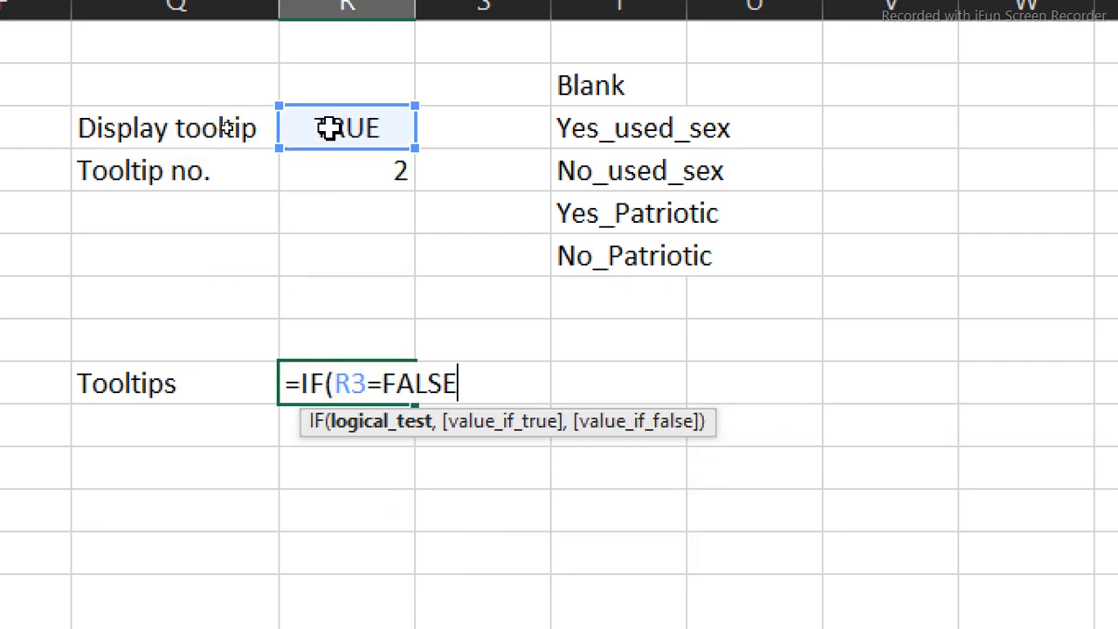
text(,)
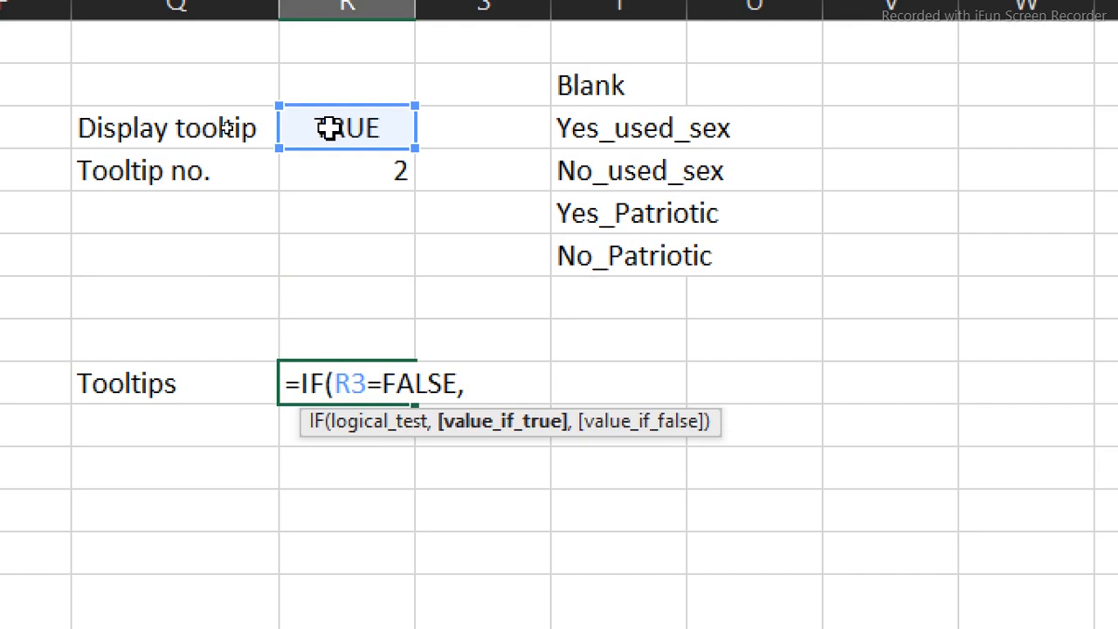
text("Blank)
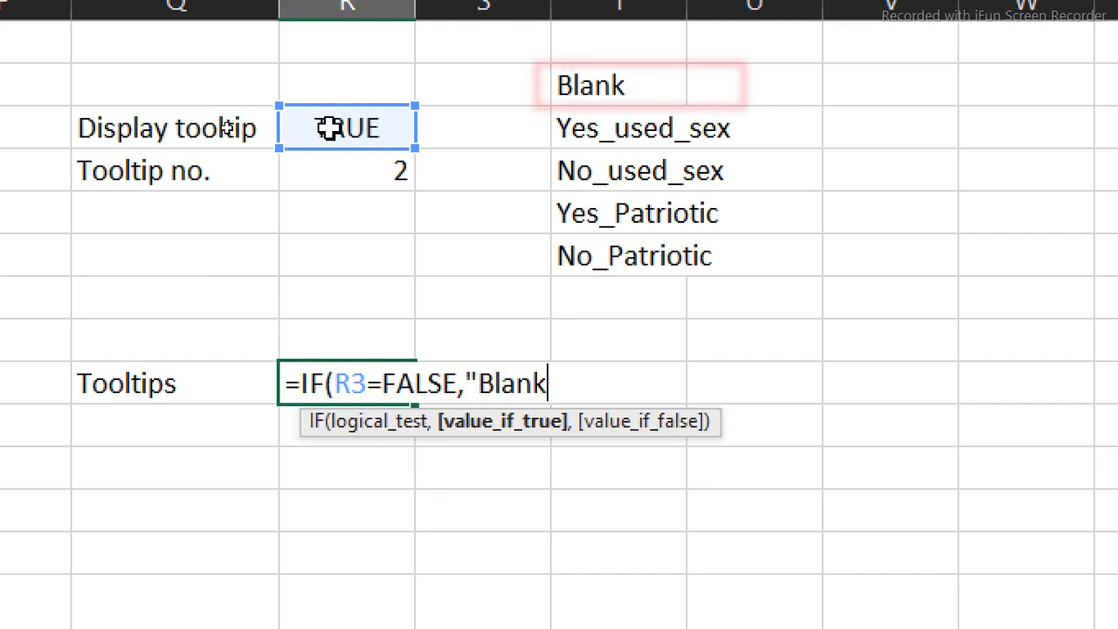
text(")
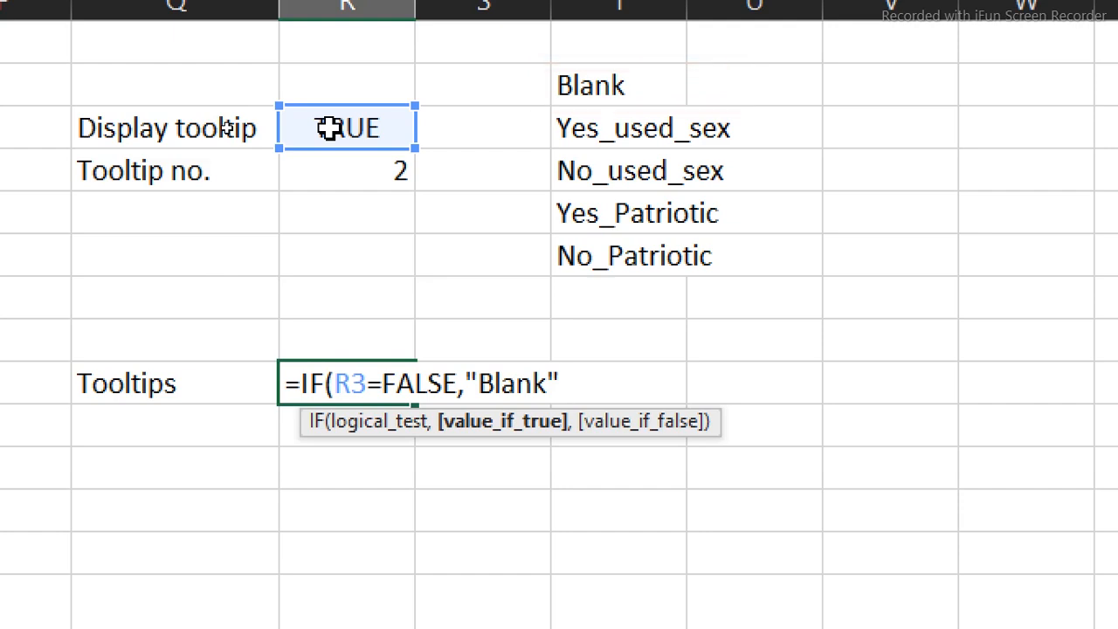
text(,)
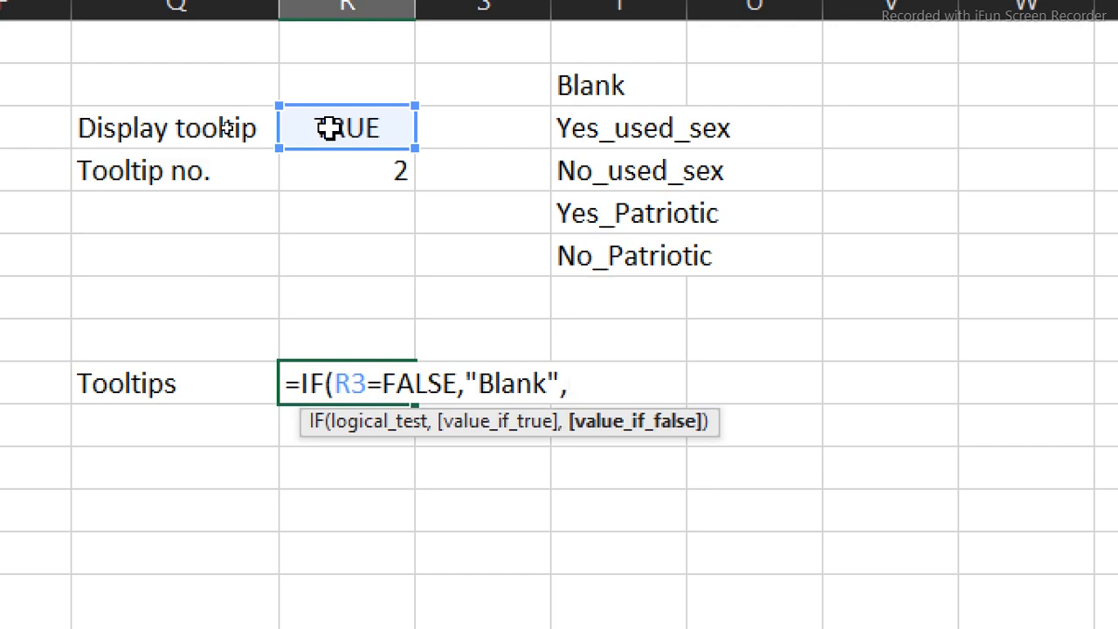
Step: Nest an IF in the R9 formula that returns "Yes_used_sex" when R4=1, and copy that quoted text for reuse
text(if)
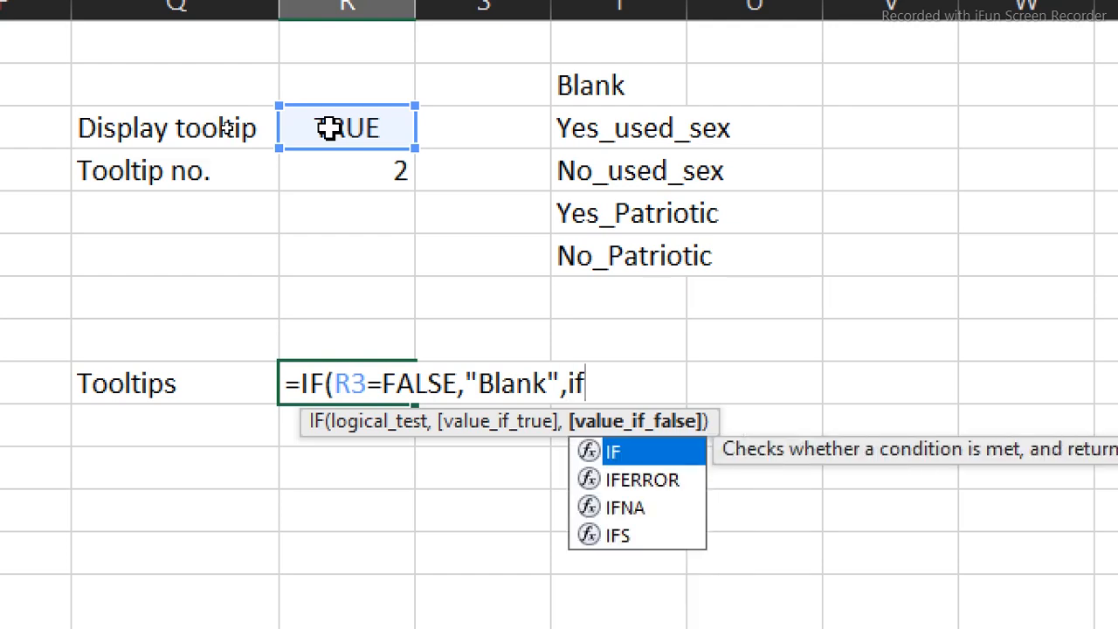
key(Tab)
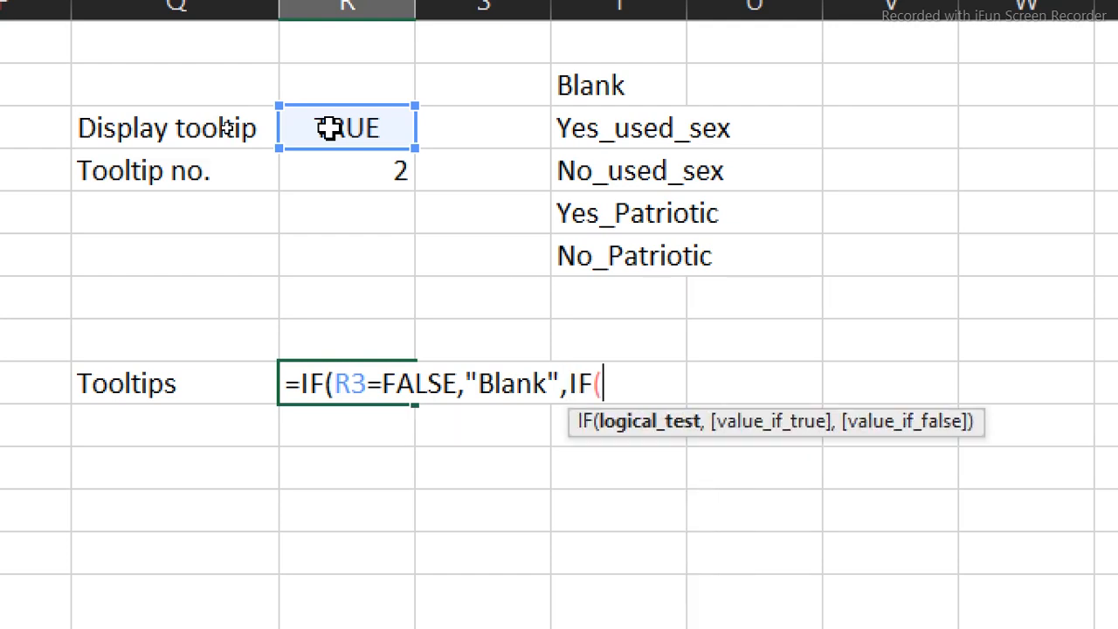
click(342, 170)
text(=1)
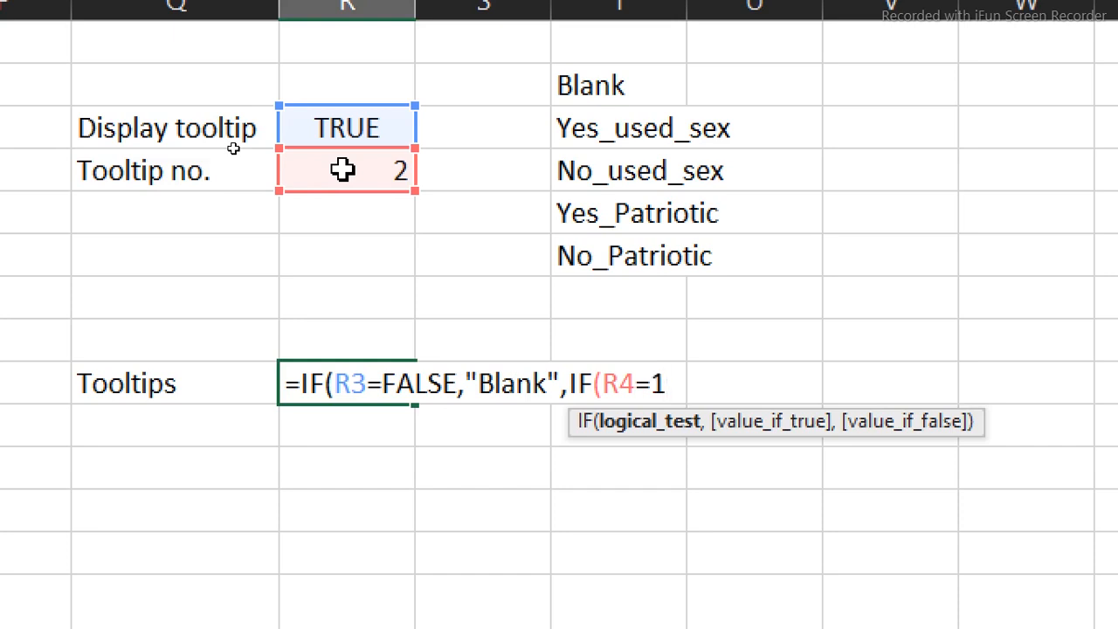
text(,)
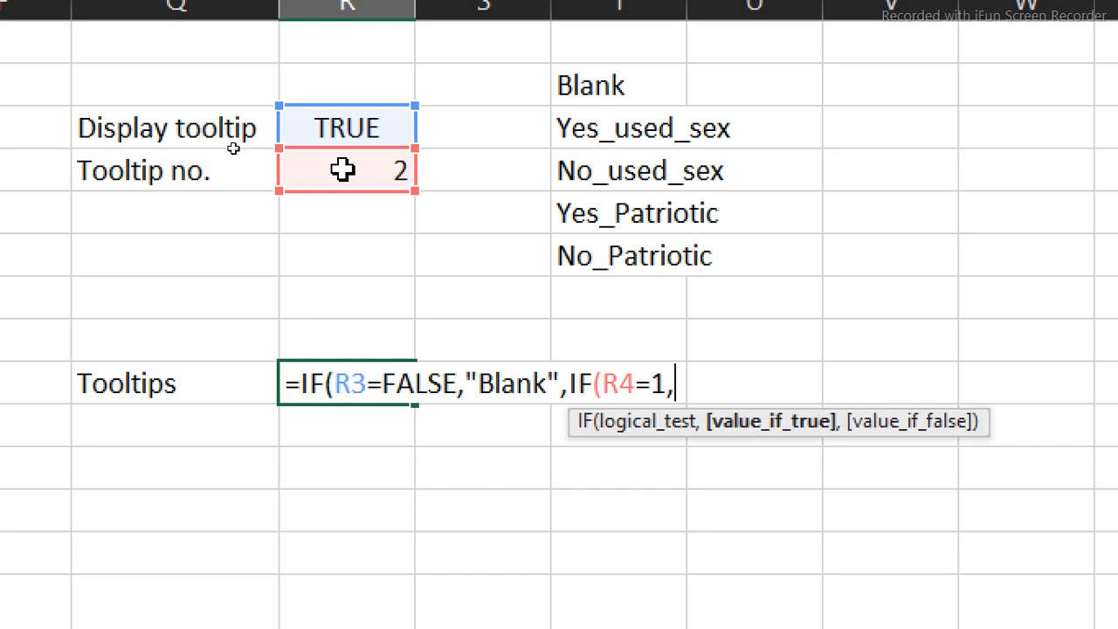
text(")
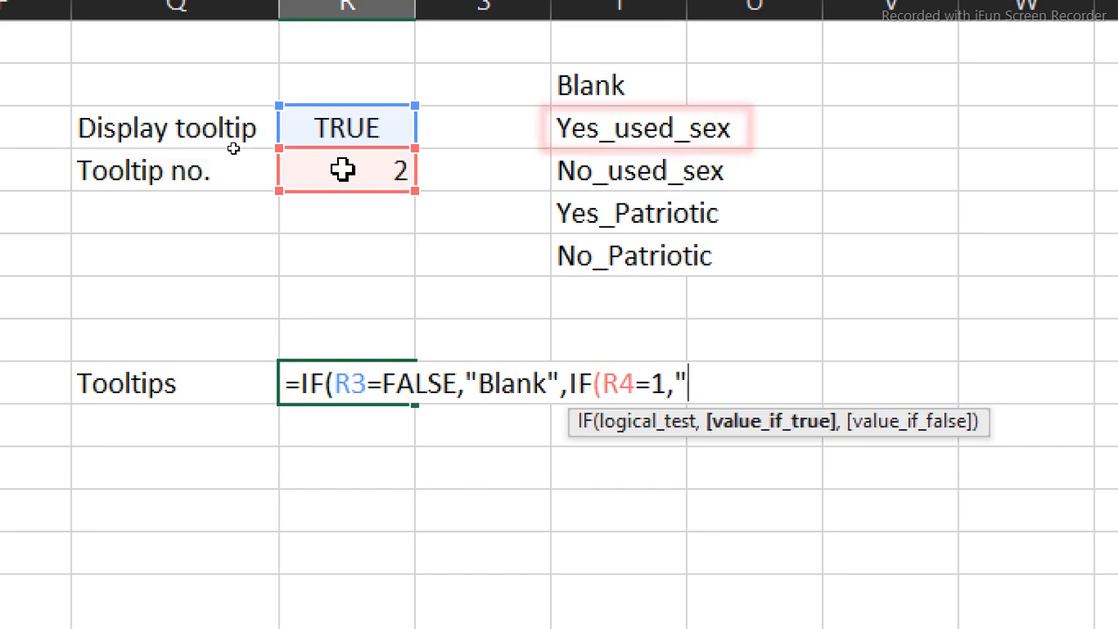
text(Yes_)
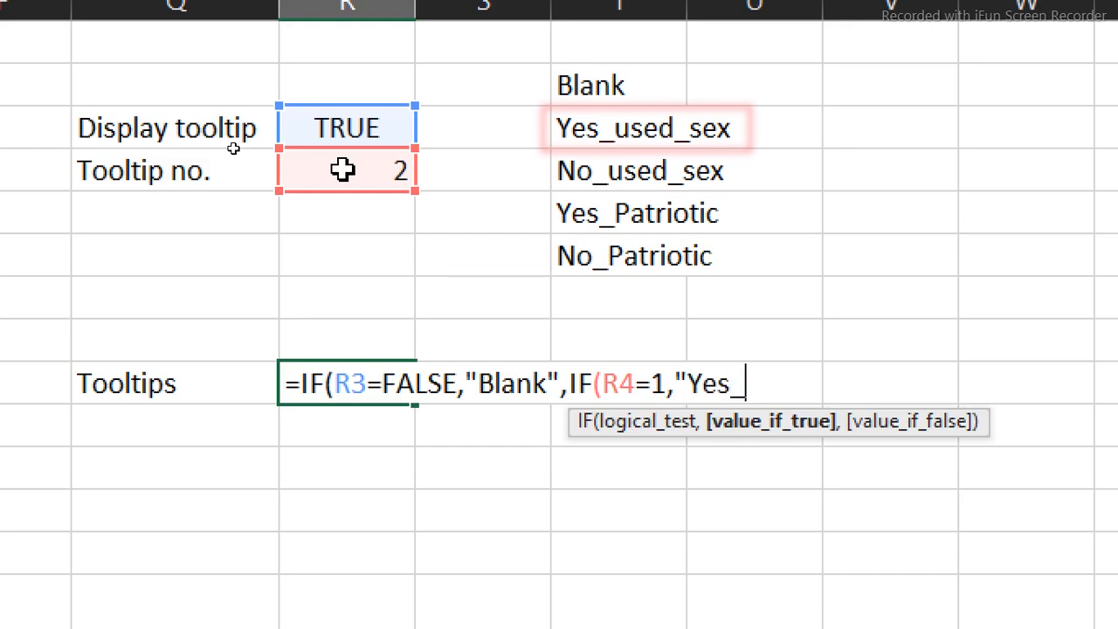
text(used_sex)
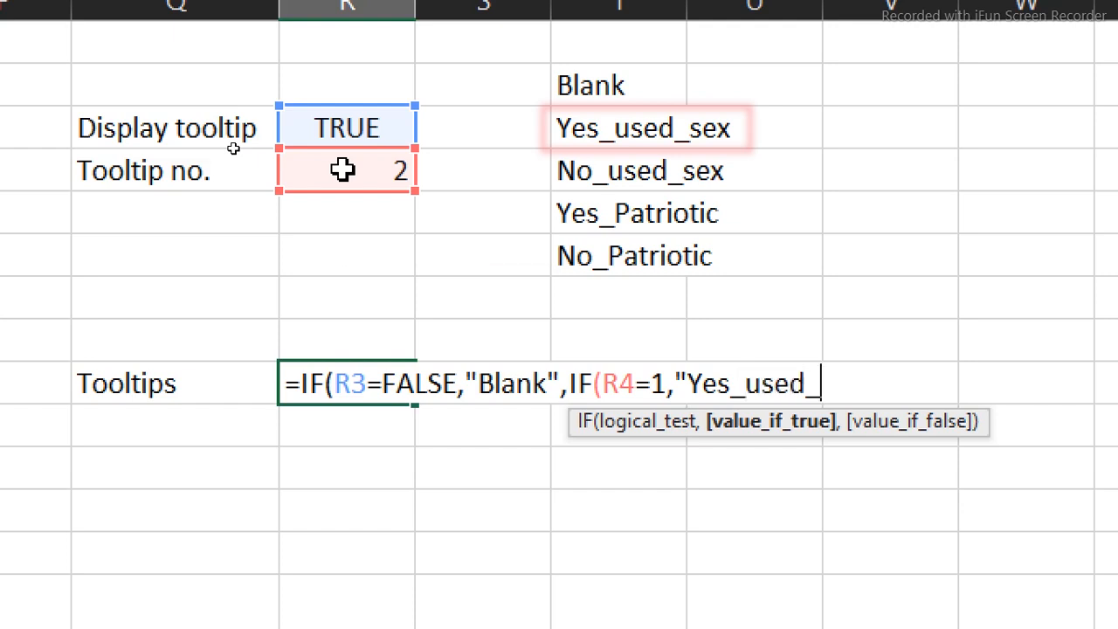
text(")
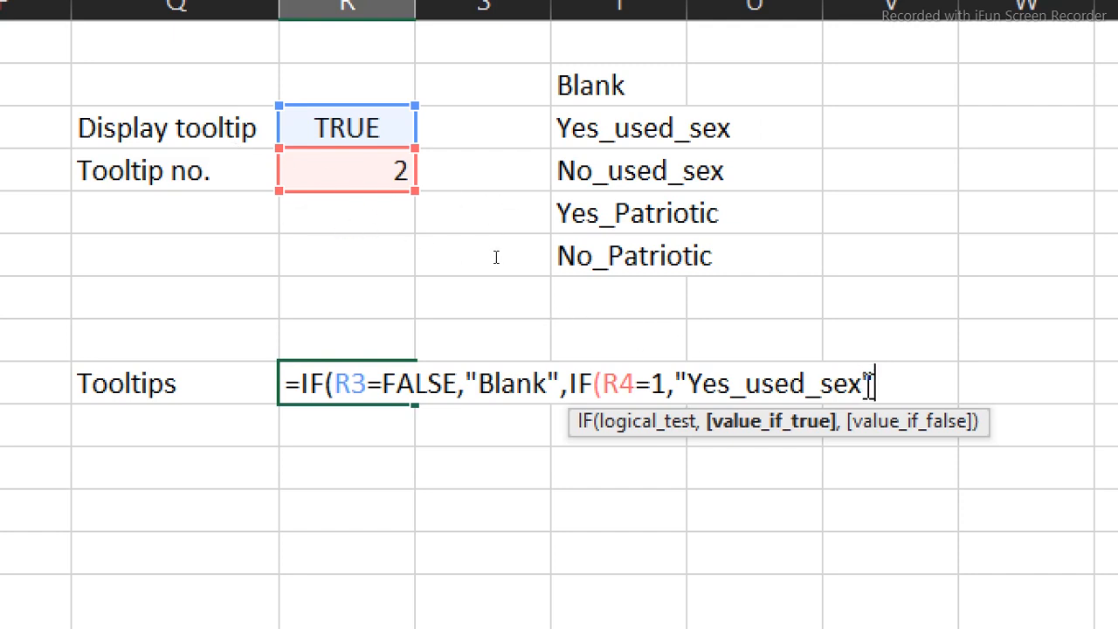
drag(878, 384, 674, 377)
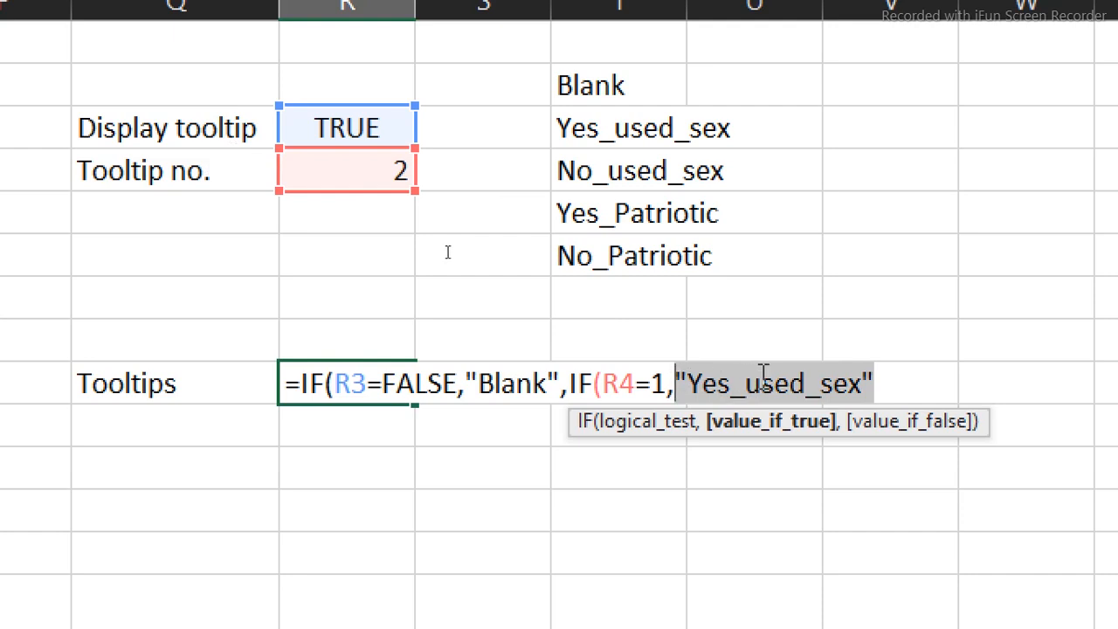
click(895, 384)
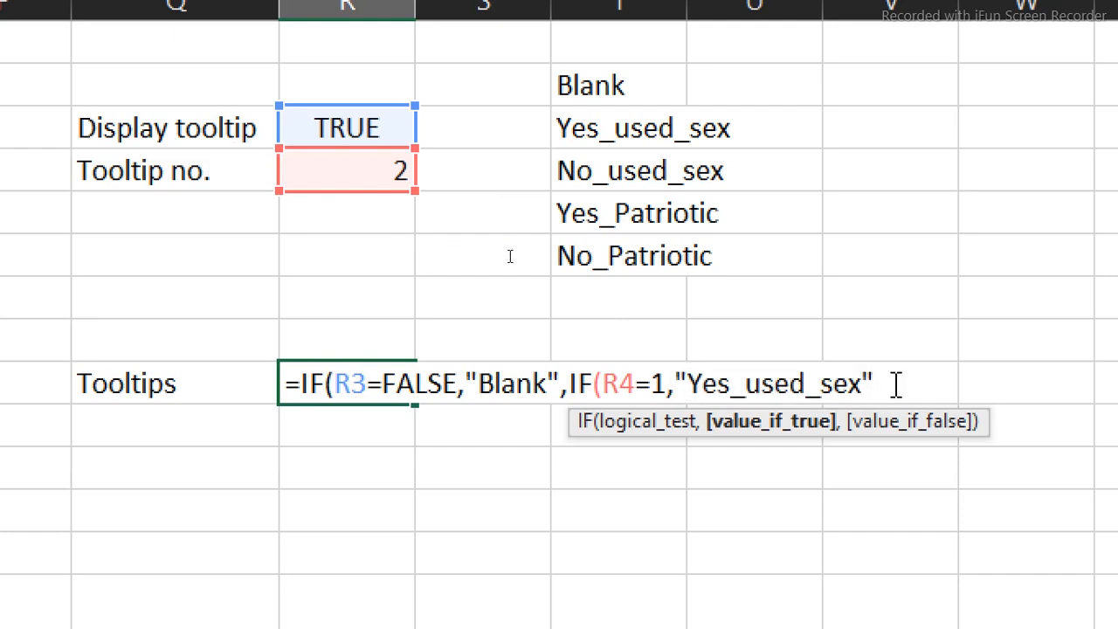
text(,)
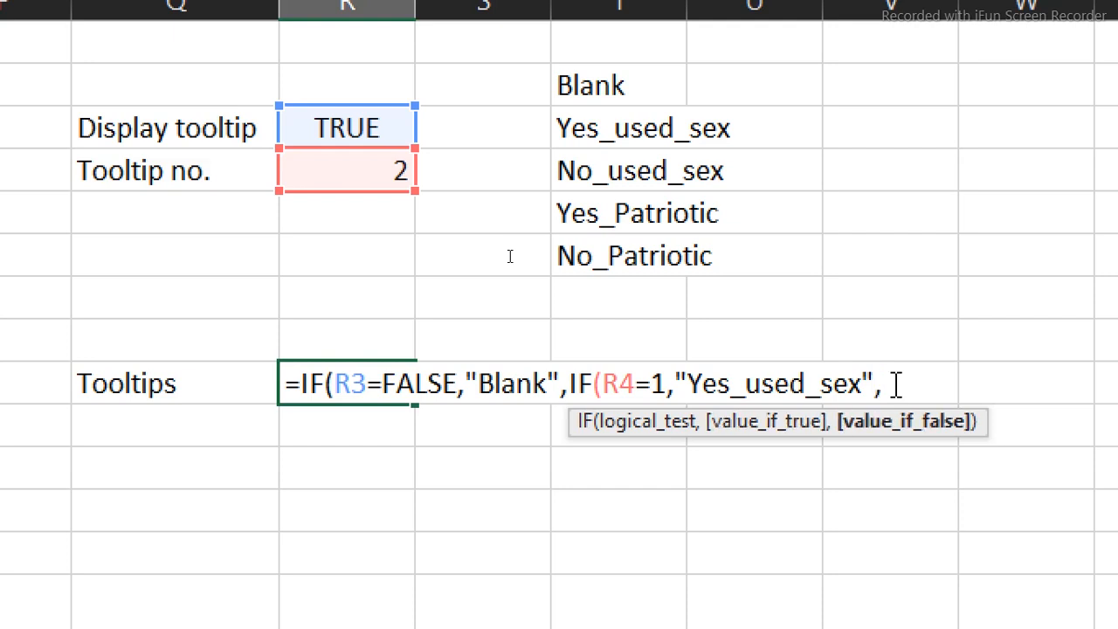
Step: Nest another IF testing R4=2 as the value-if-false, with the copied "Yes_used_sex" text as its value-if-true
text(if)
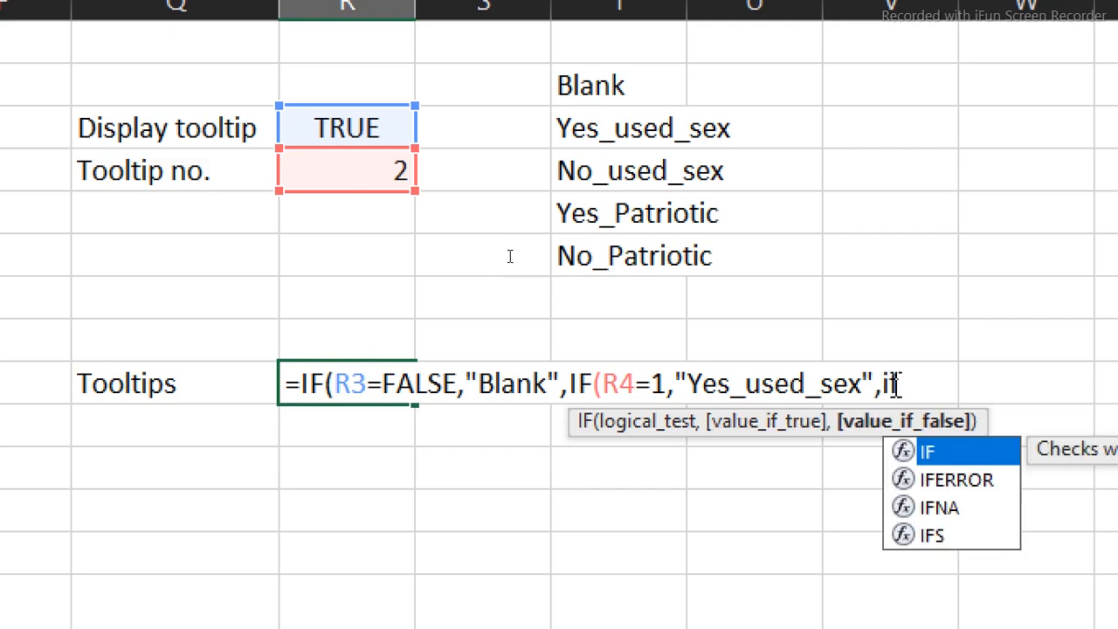
key(Tab)
click(325, 173)
text(=2)
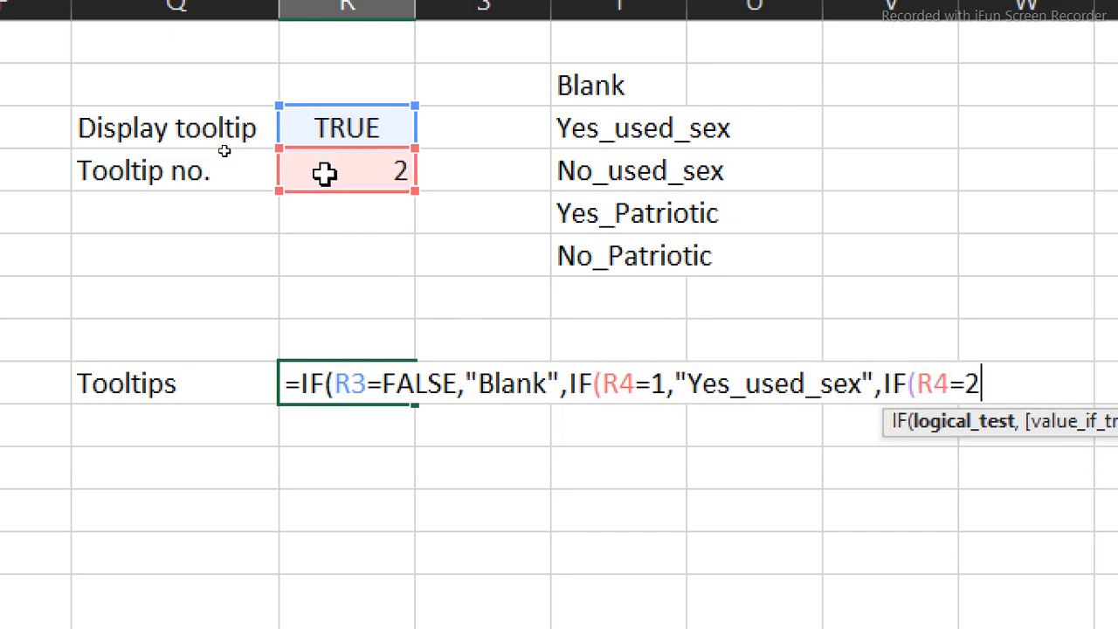
text(,)
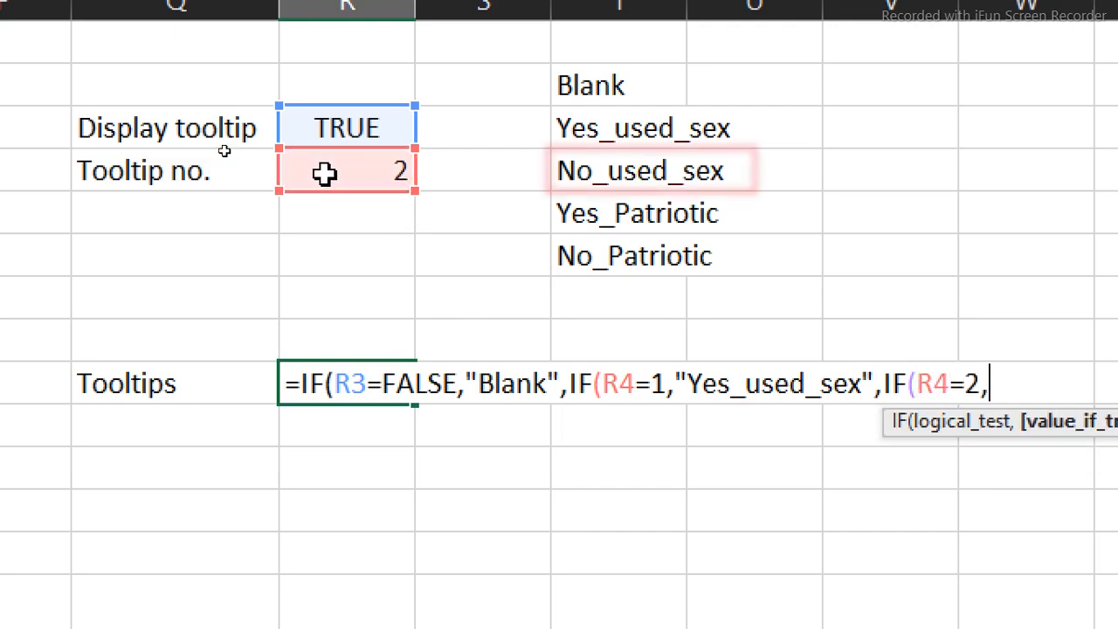
text("Yes_used_sex")
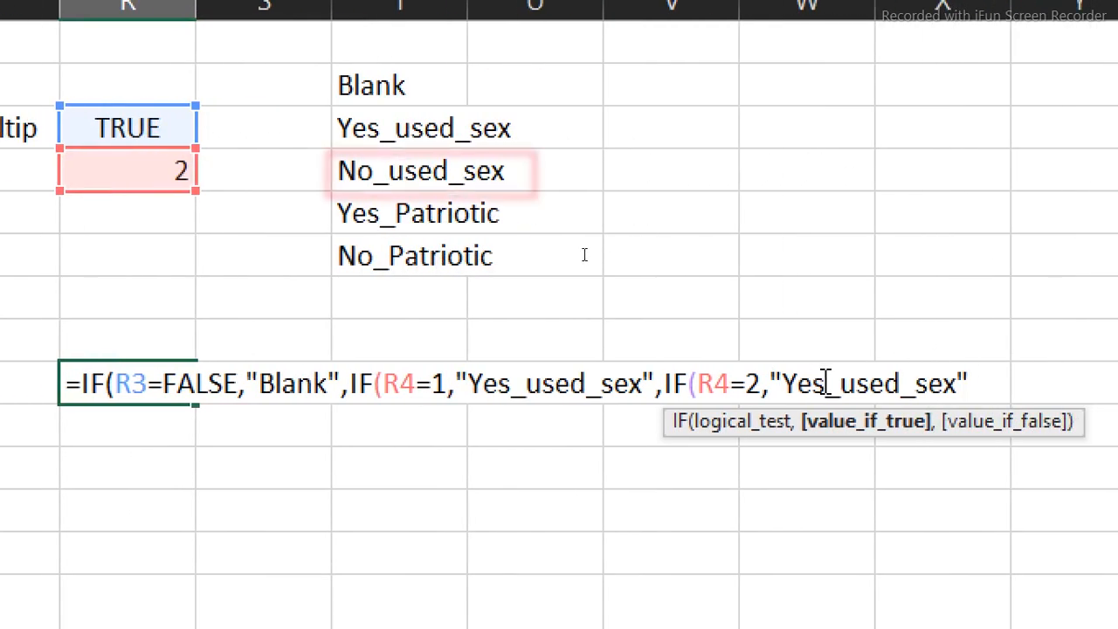
Step: Change the R4=2 result to "No_used_sex" and continue to that IF's value-if-false argument
click(825, 381)
key(BackSpace)
key(BackSpace)
key(BackSpace)
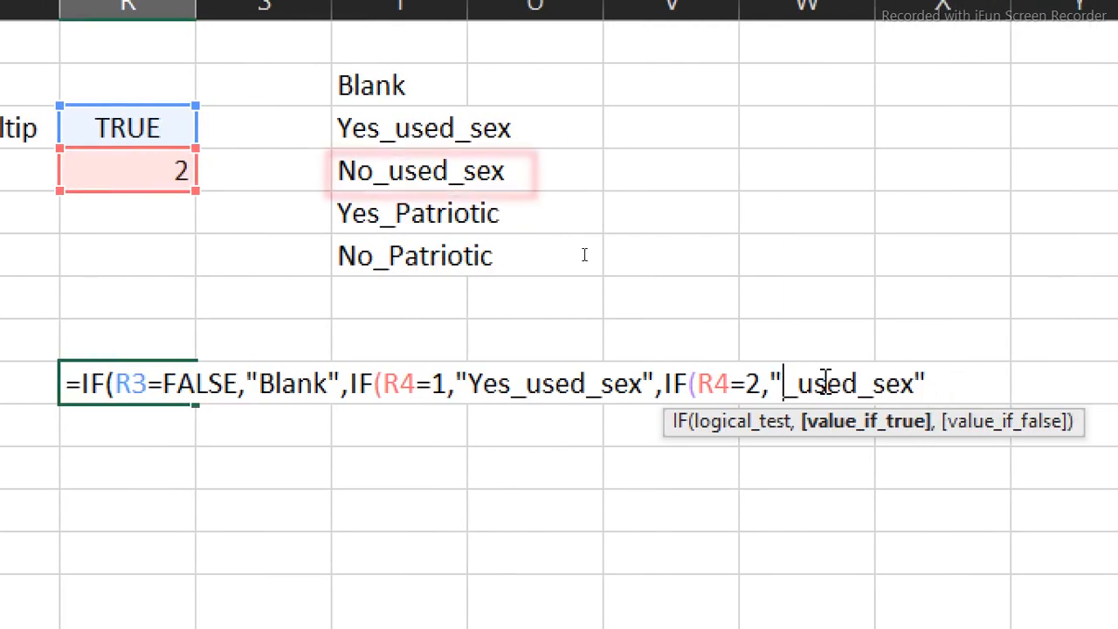
text(No)
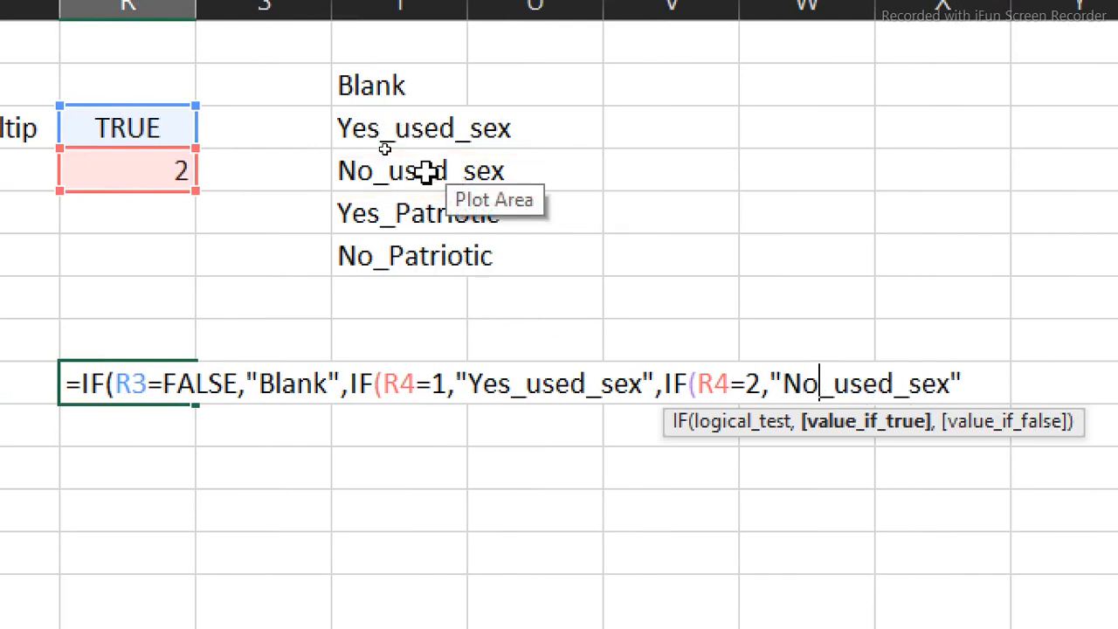
click(974, 390)
text(,)
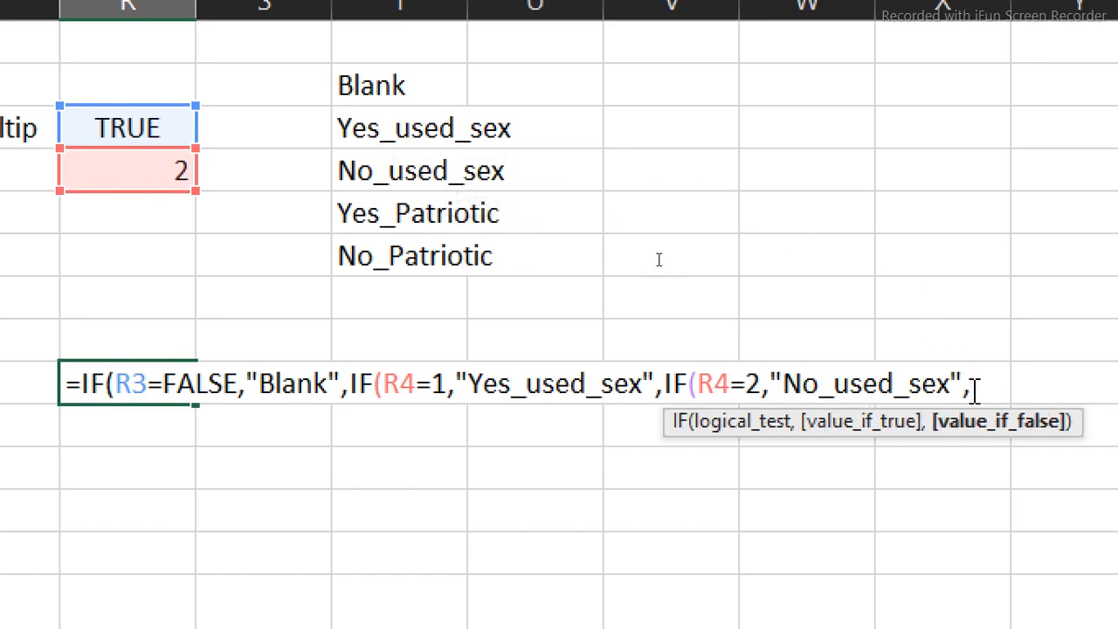
Step: Nest an IF testing R4=3 and enter Yes_Patriotic after an opening quotation mark as its value-if-true
text(if)
key(Tab)
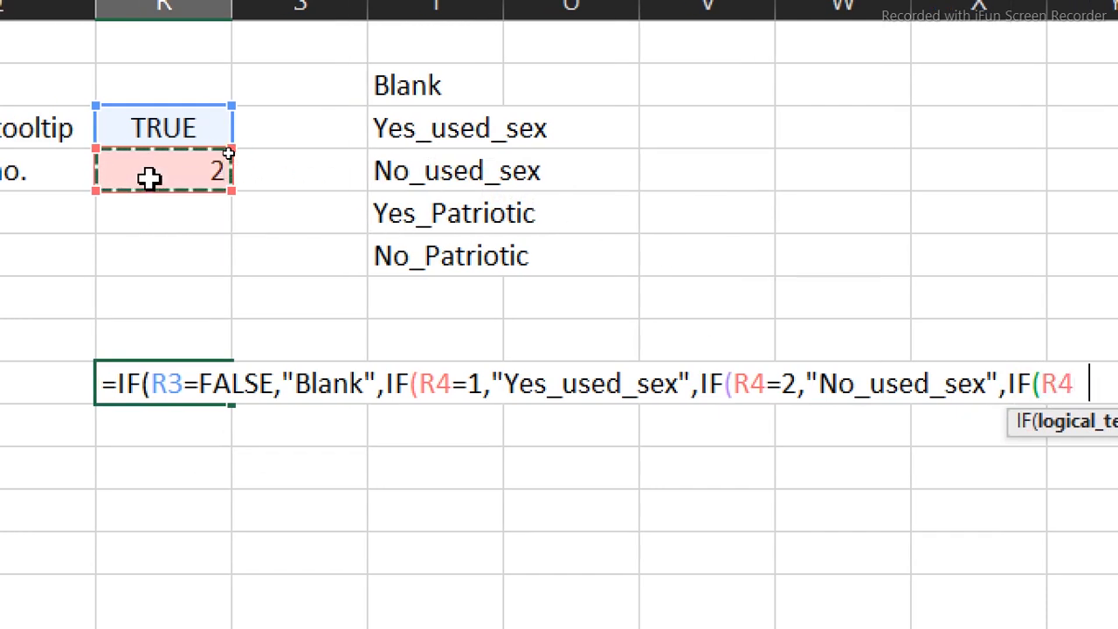
text(=3)
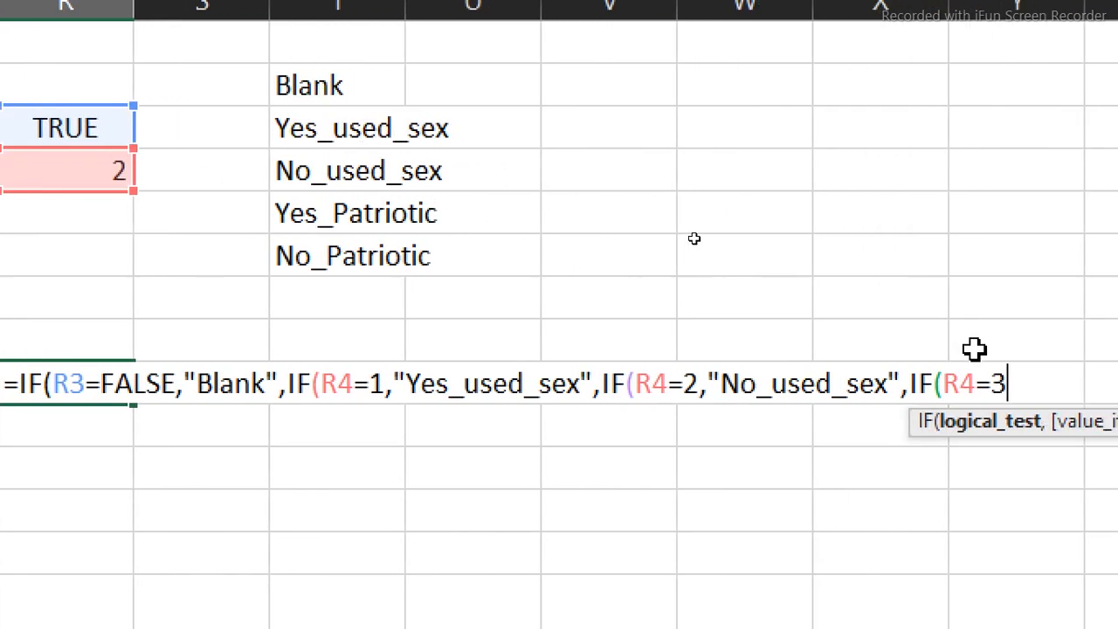
text(,)
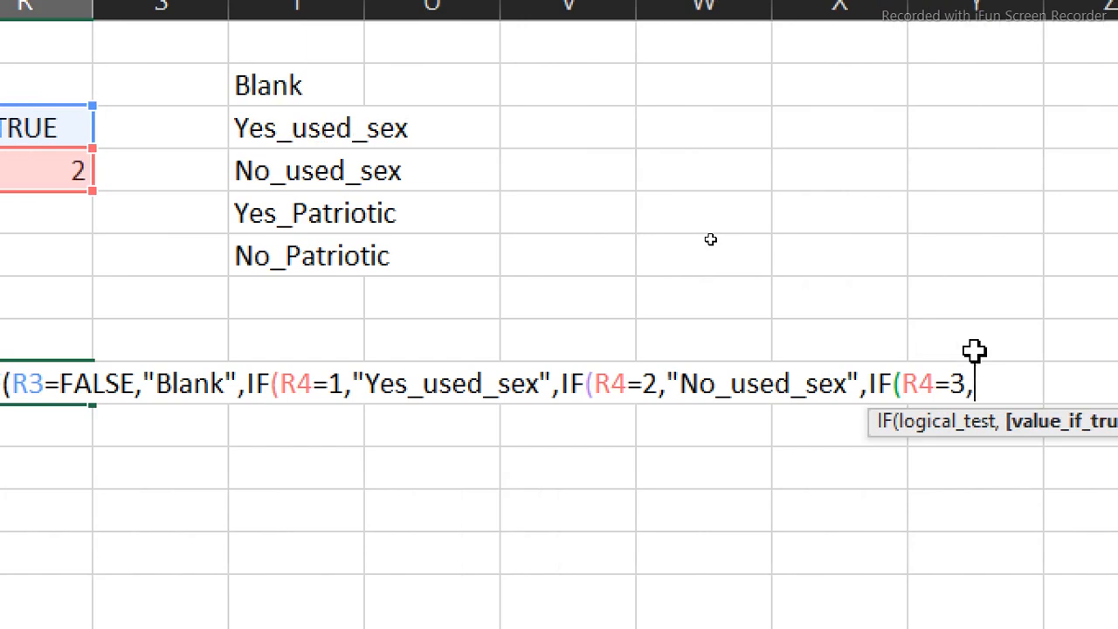
text("Yes)
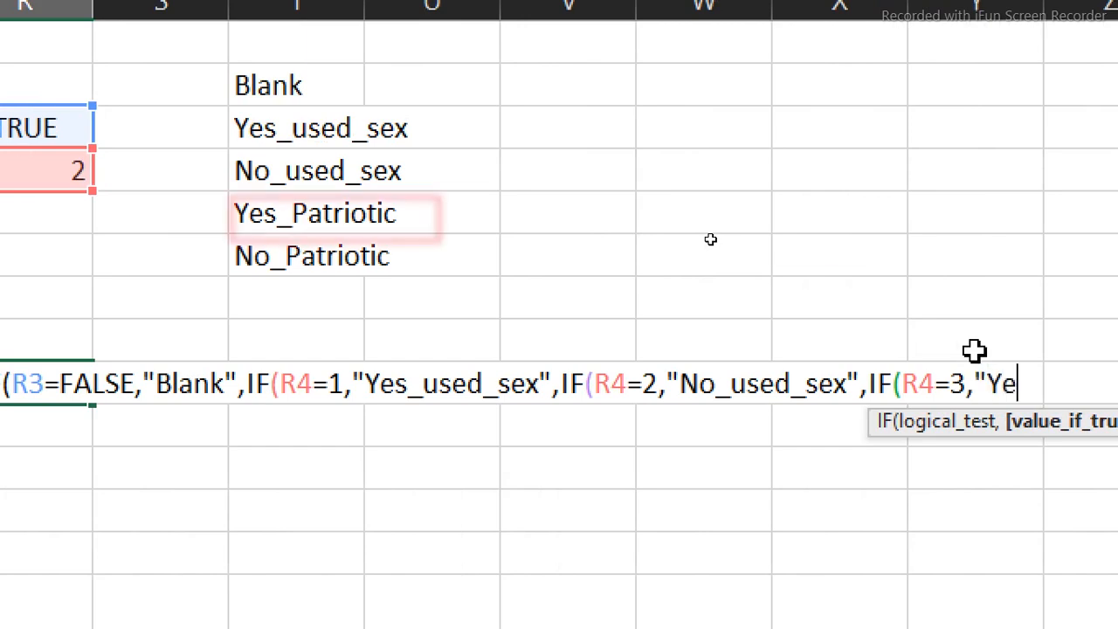
text(_P)
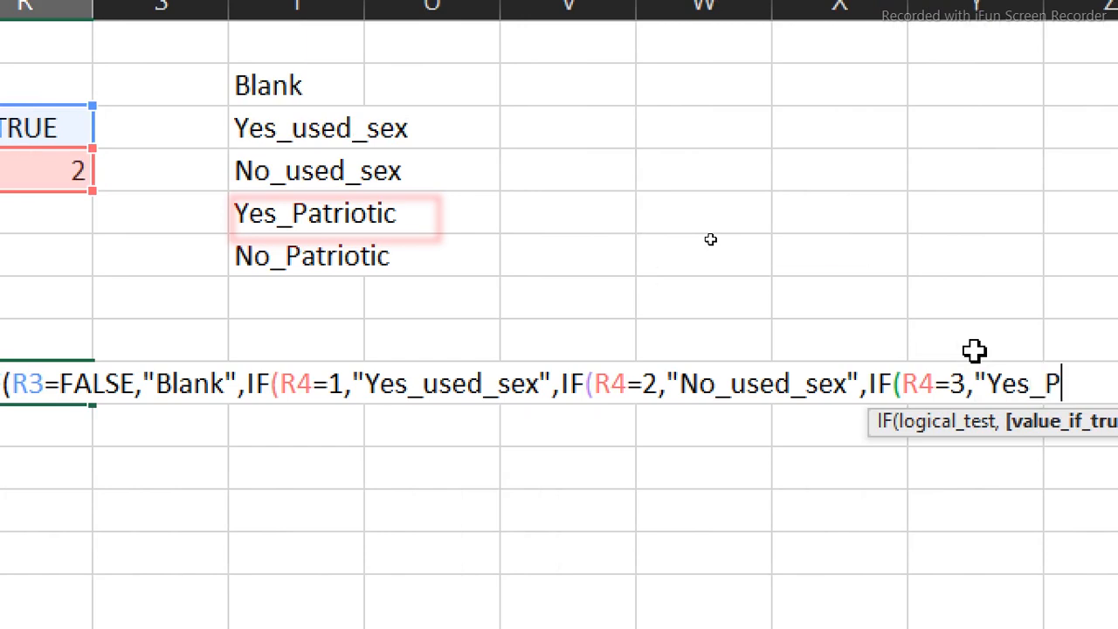
text(atrio)
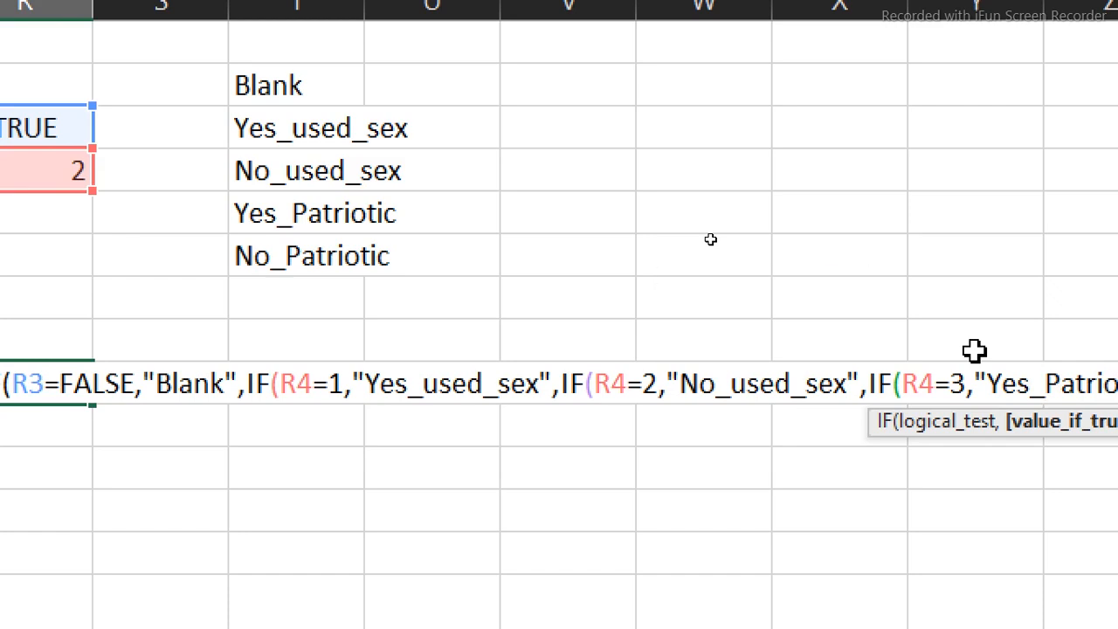
text(tic)
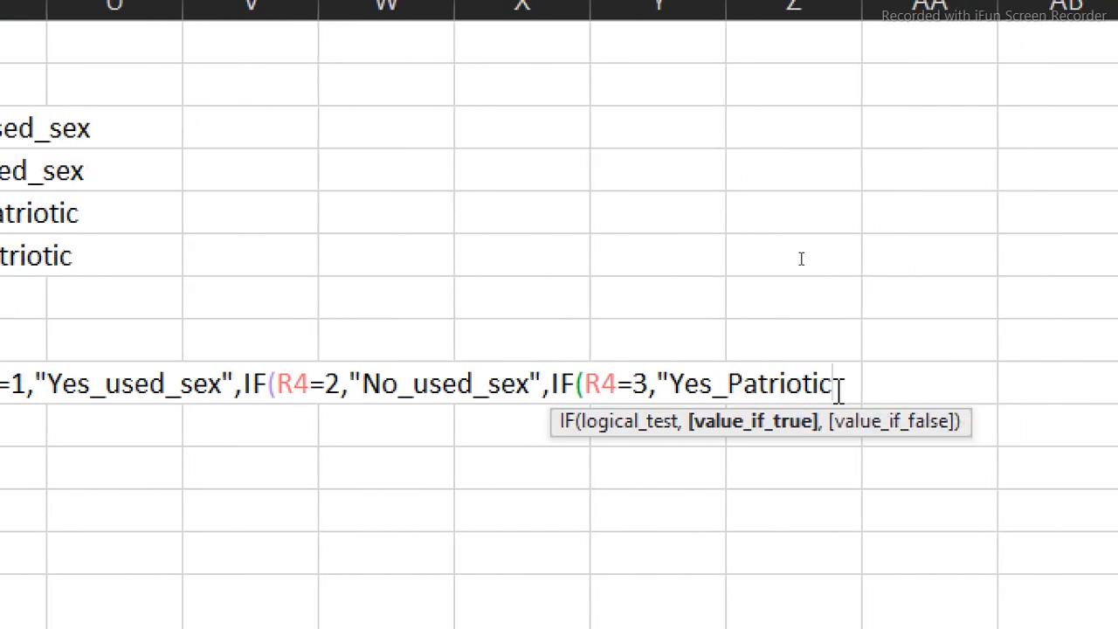
Step: Close the quotation around Yes_Patriotic, copy the text with its quotation marks, and continue to the value-if-false argument
key(shift+Left)
key(shift+Left)
key(shift+Left)
key(shift+Left)
key(shift+Left)
key(shift+Left)
key(shift+Left)
key(shift+Left)
key(shift+Left)
key(shift+Left)
key(shift+Left)
key(shift+Left)
key(shift+Left)
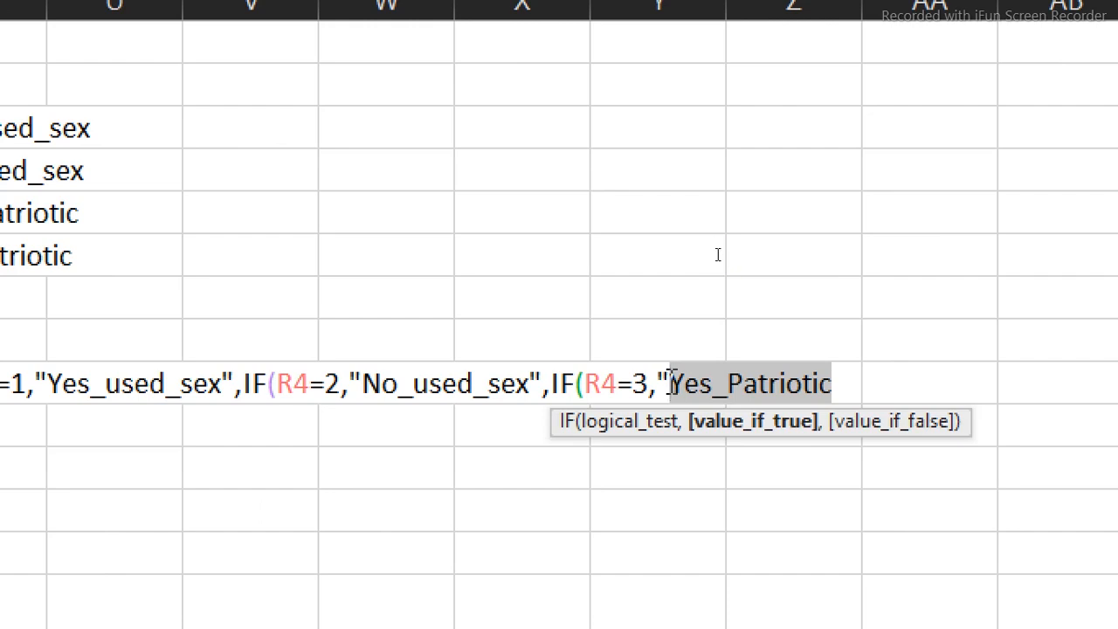
click(845, 383)
text(")
drag(843, 383, 659, 378)
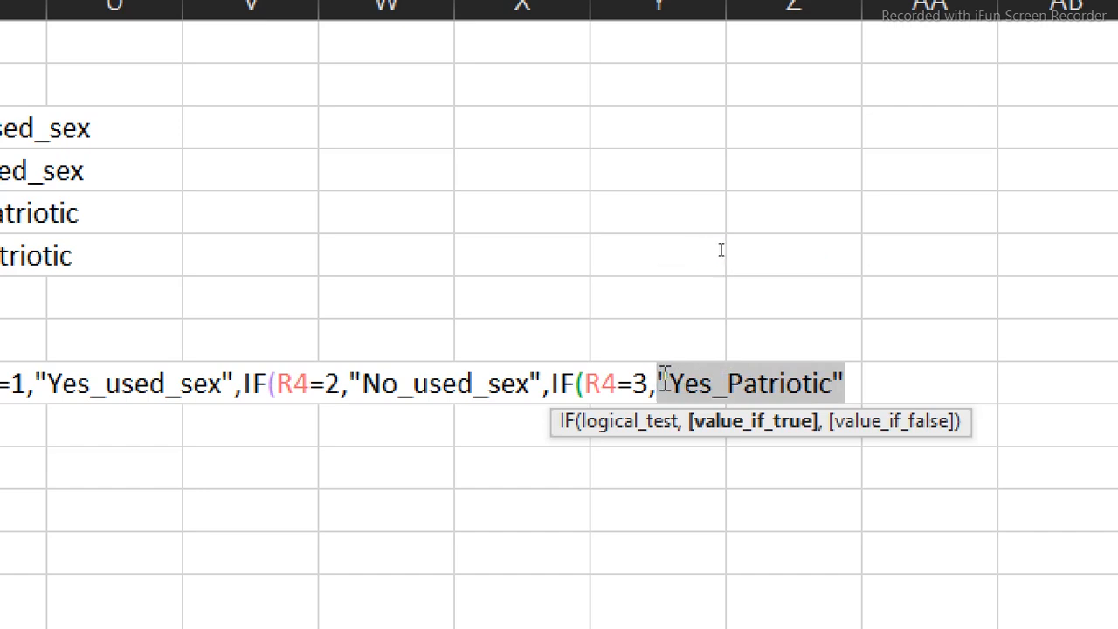
click(849, 383)
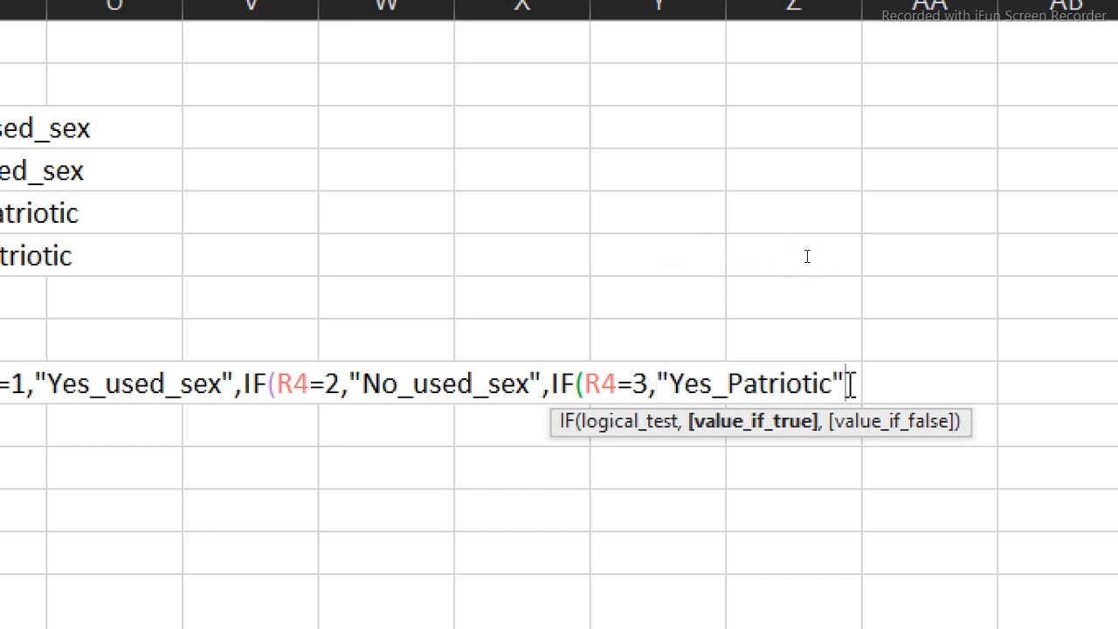
text(,)
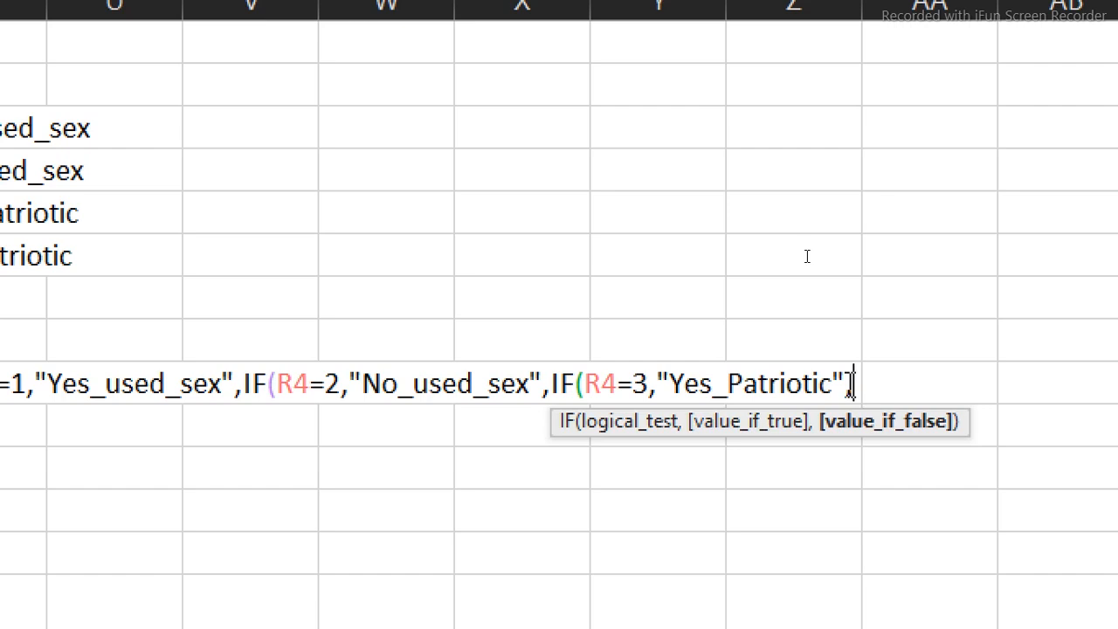
Step: Nest an IF that returns "No_Patriotic" when R4=4, reusing the copied "Yes_Patriotic" text with Yes replaced by No
text(if)
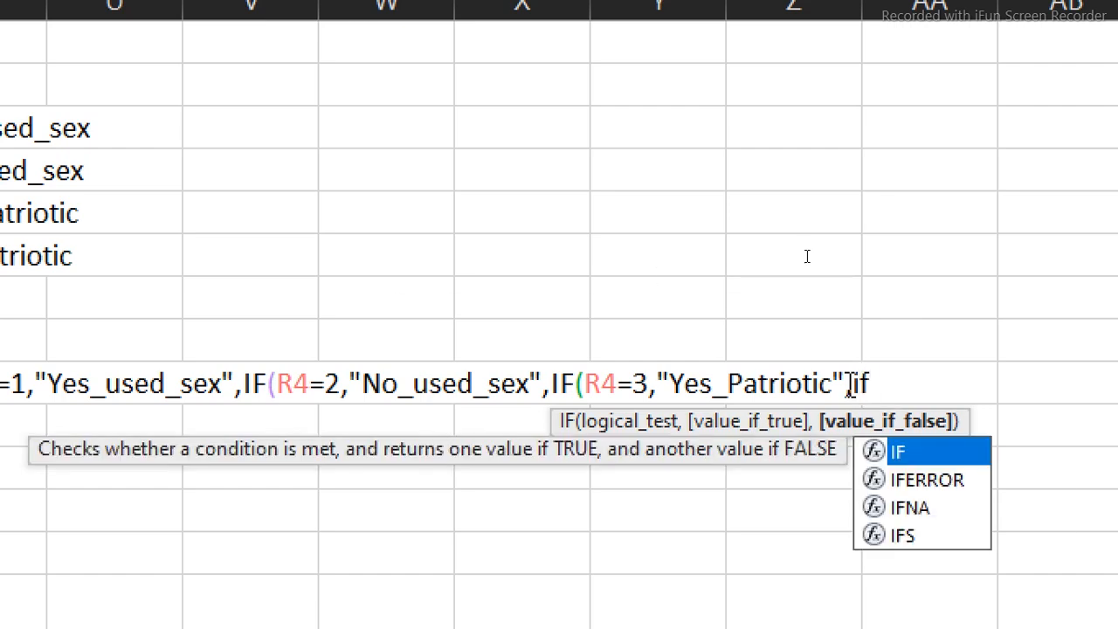
key(Tab)
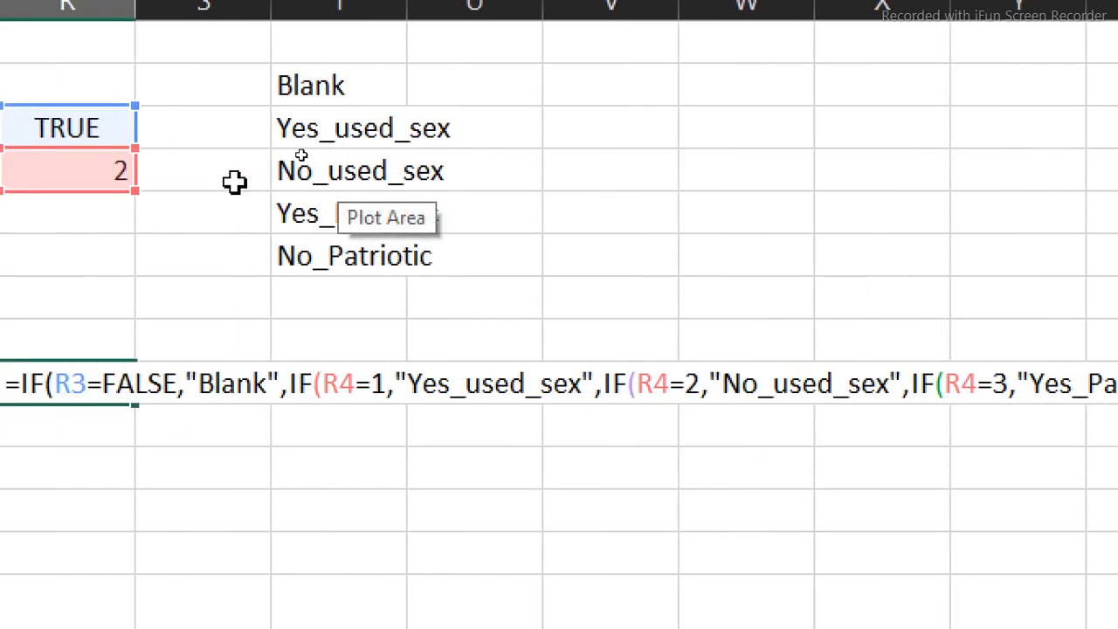
click(110, 171)
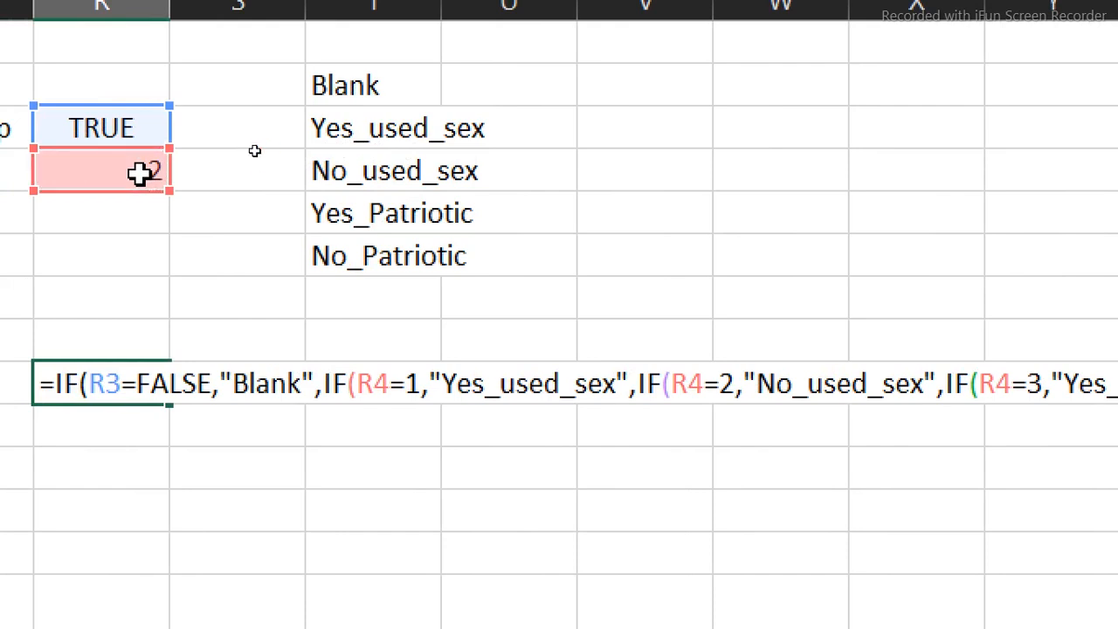
key(ctrl+v)
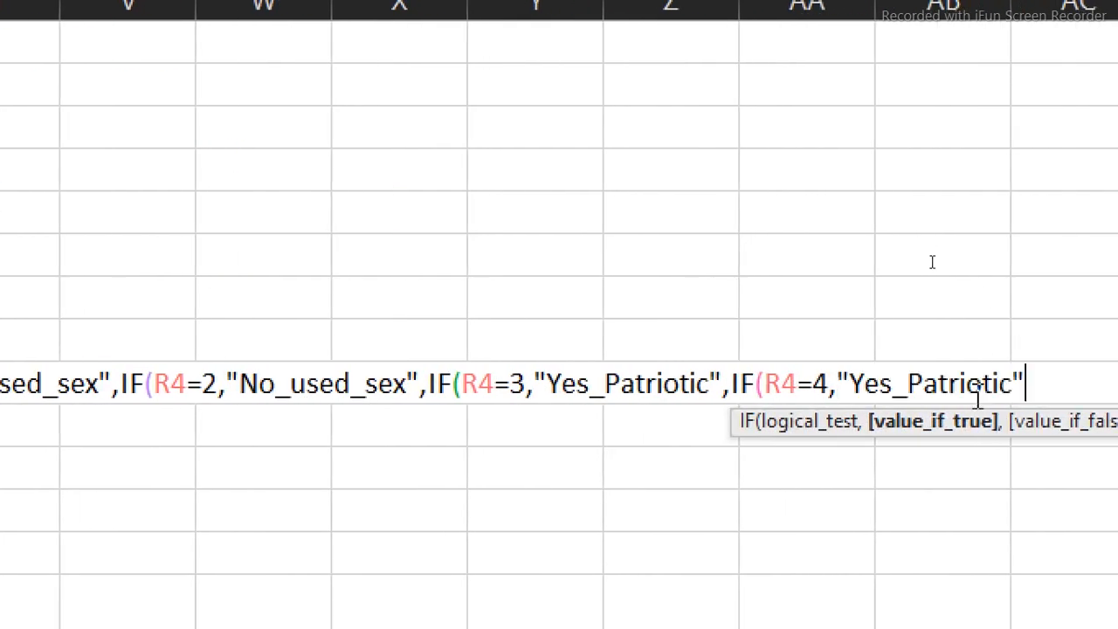
key(BackSpace)
key(BackSpace)
key(BackSpace)
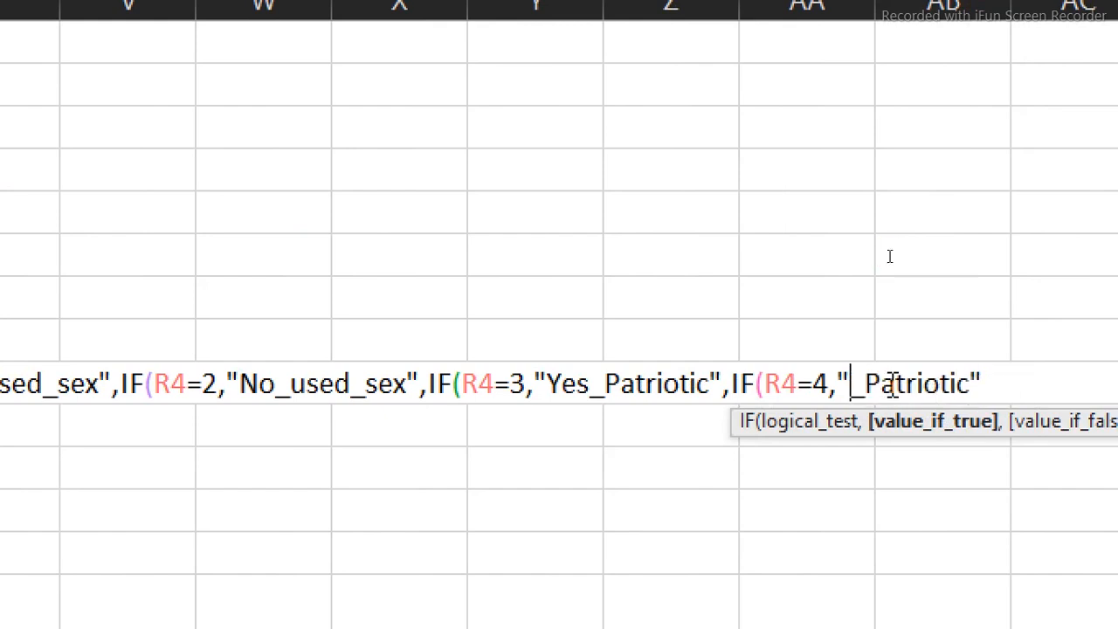
text(No)
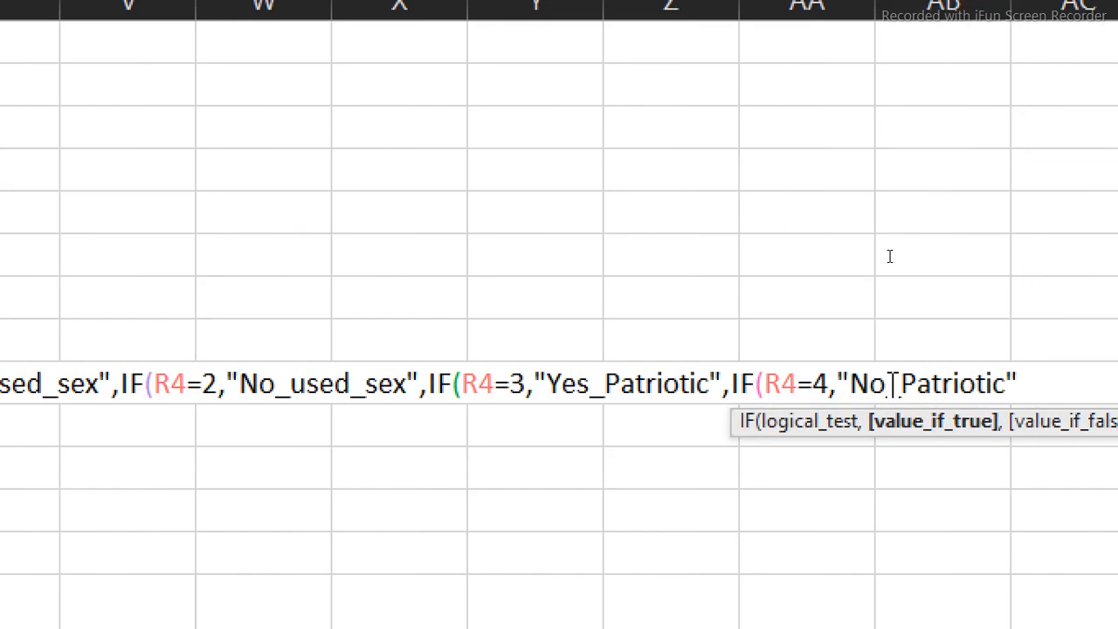
Step: Close all five nested IFs after "No_Patriotic" and enter the completed formula in R9
key(End)
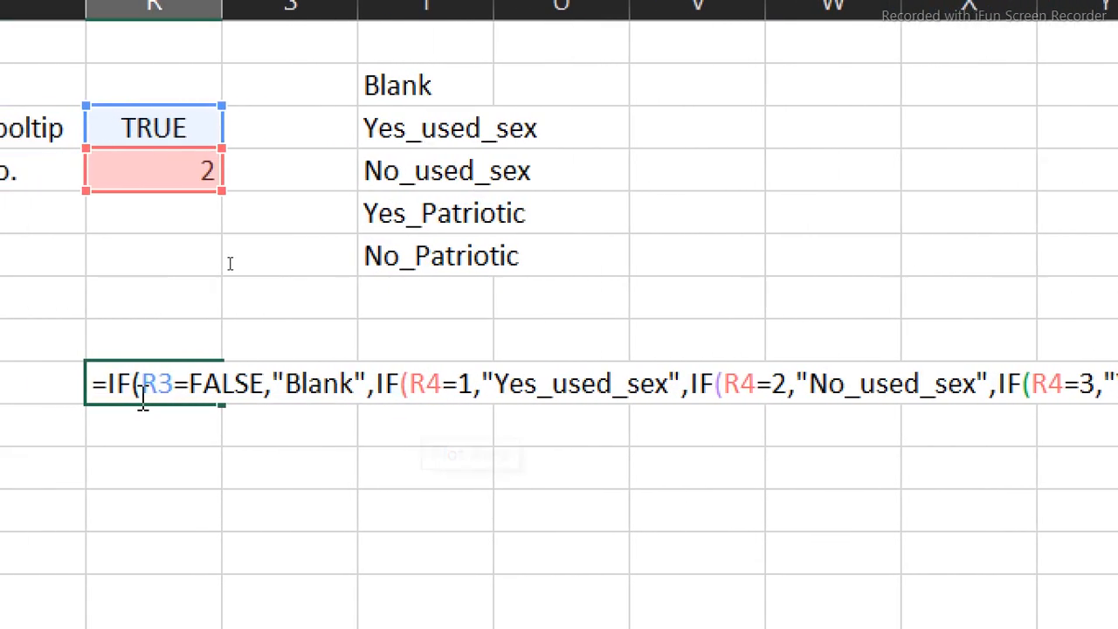
text(")
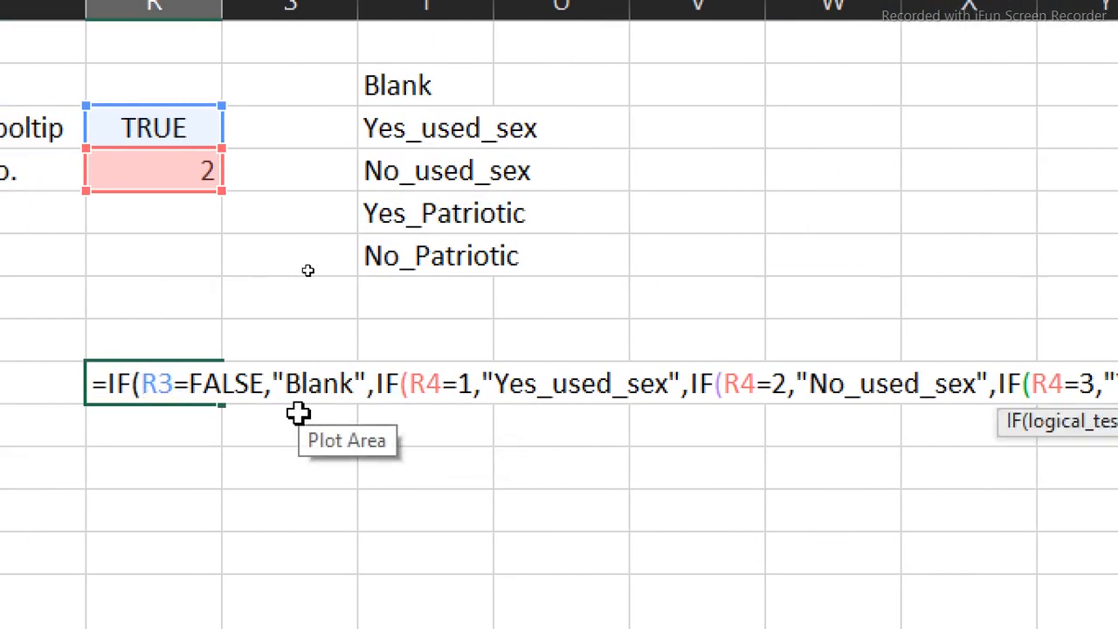
text())))
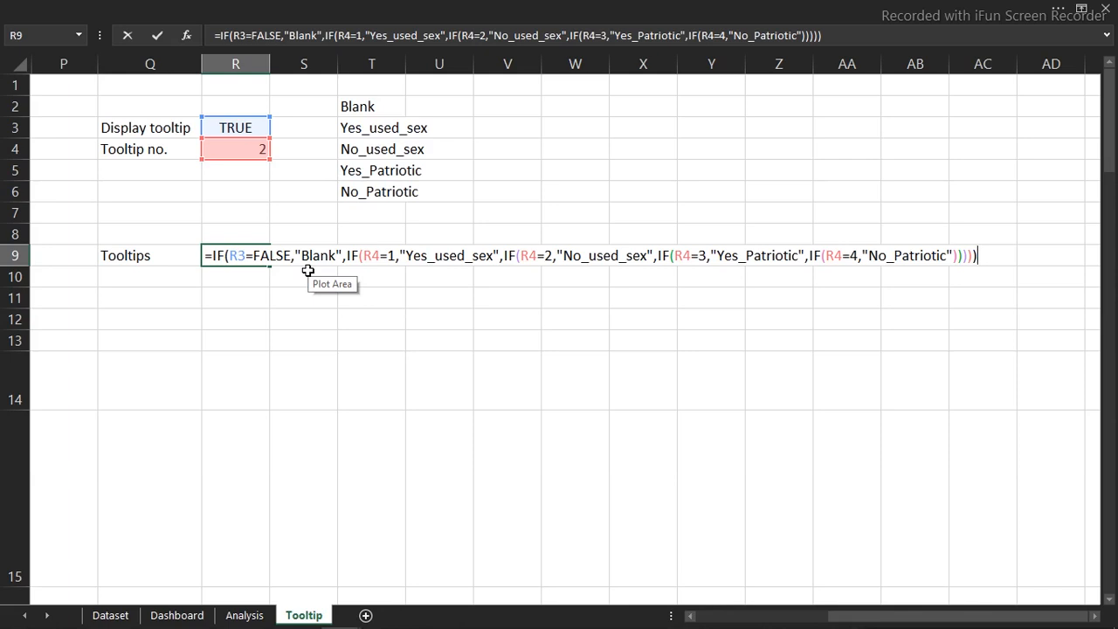
click(246, 255)
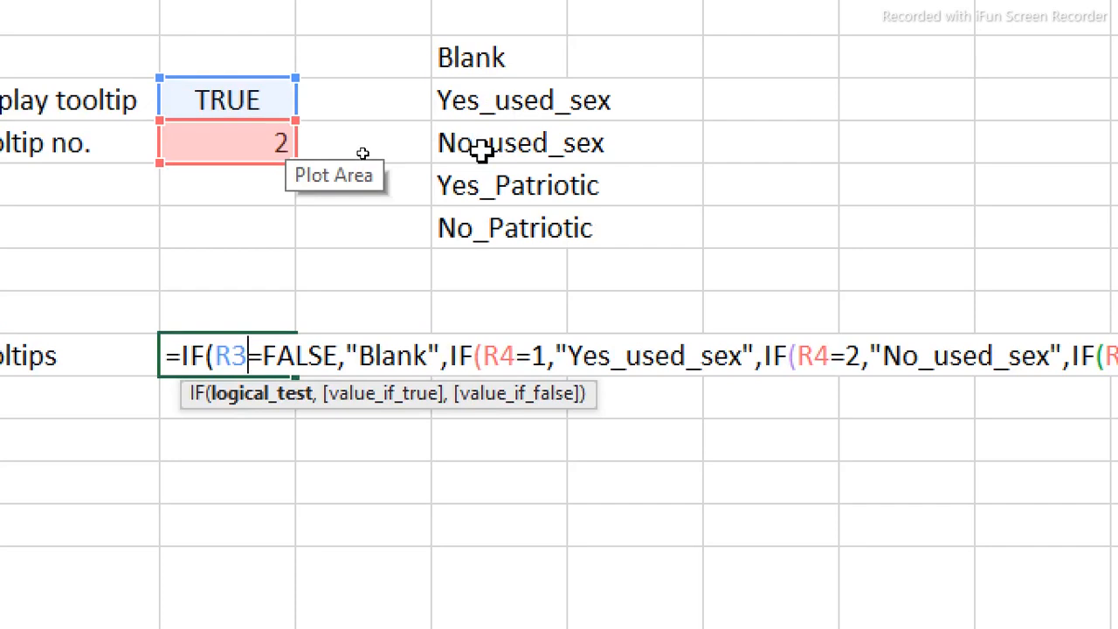
key(Return)
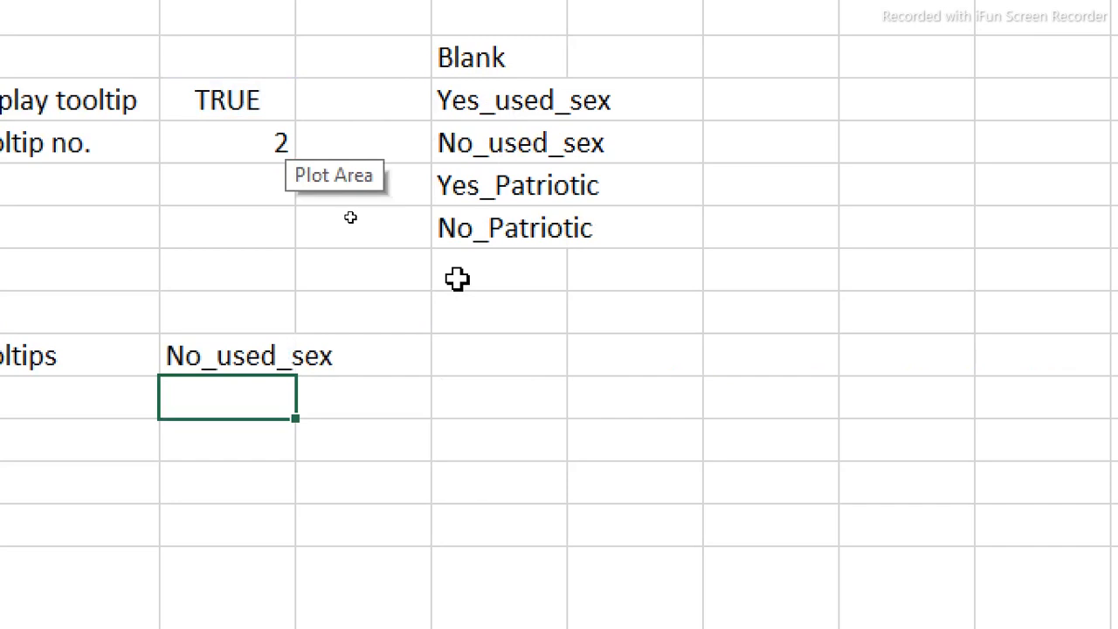
Step: Test the tooltip formula by overwriting the tooltip number in R4 with 3
click(219, 150)
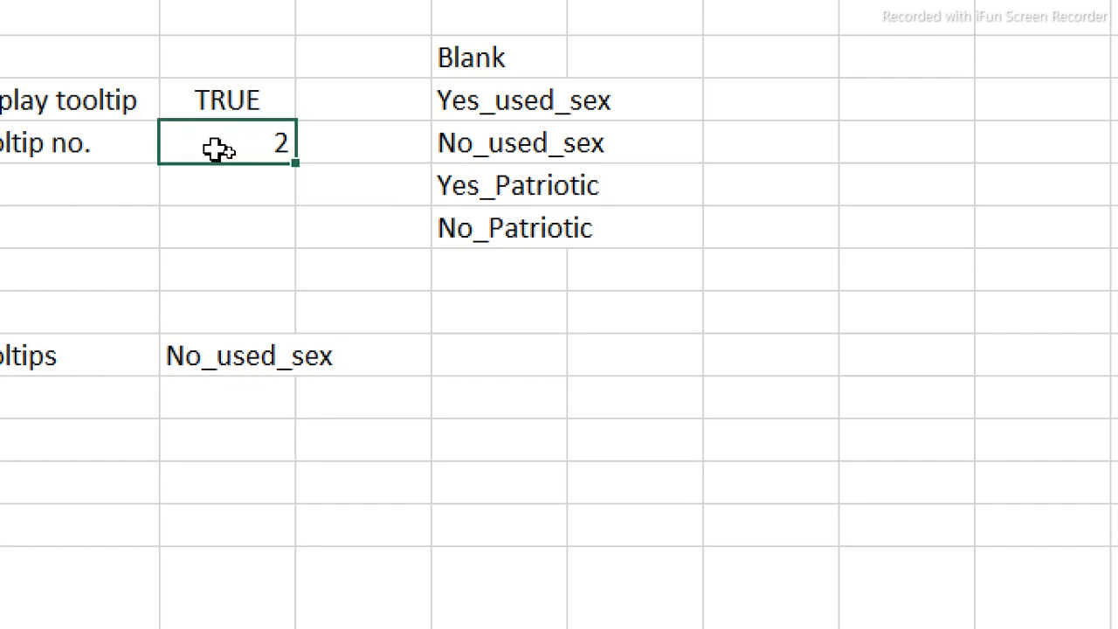
text(3)
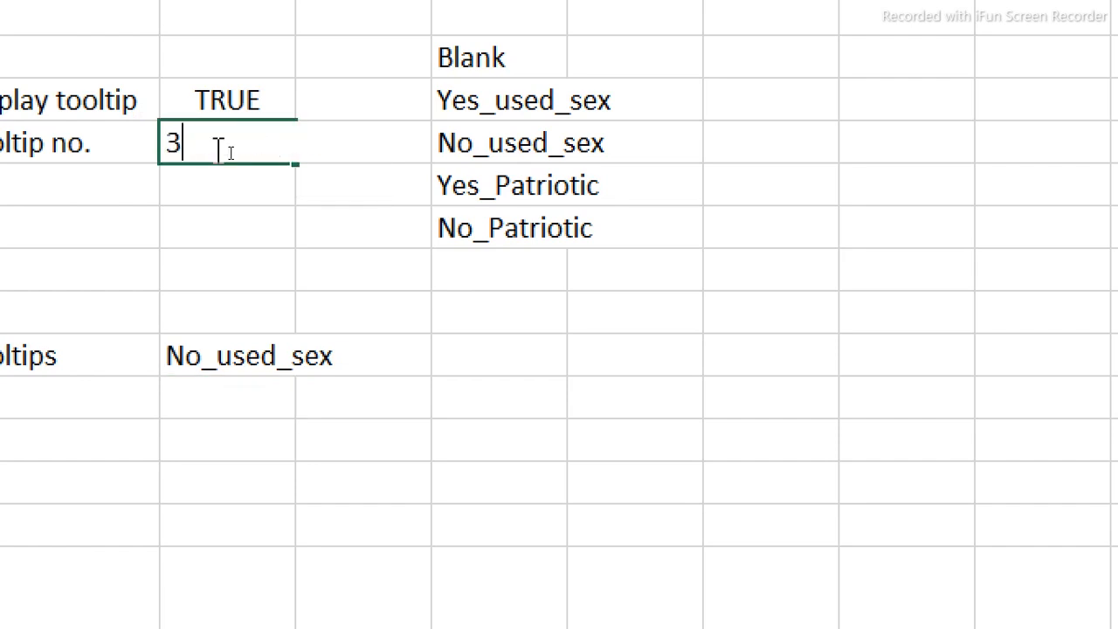
click(297, 237)
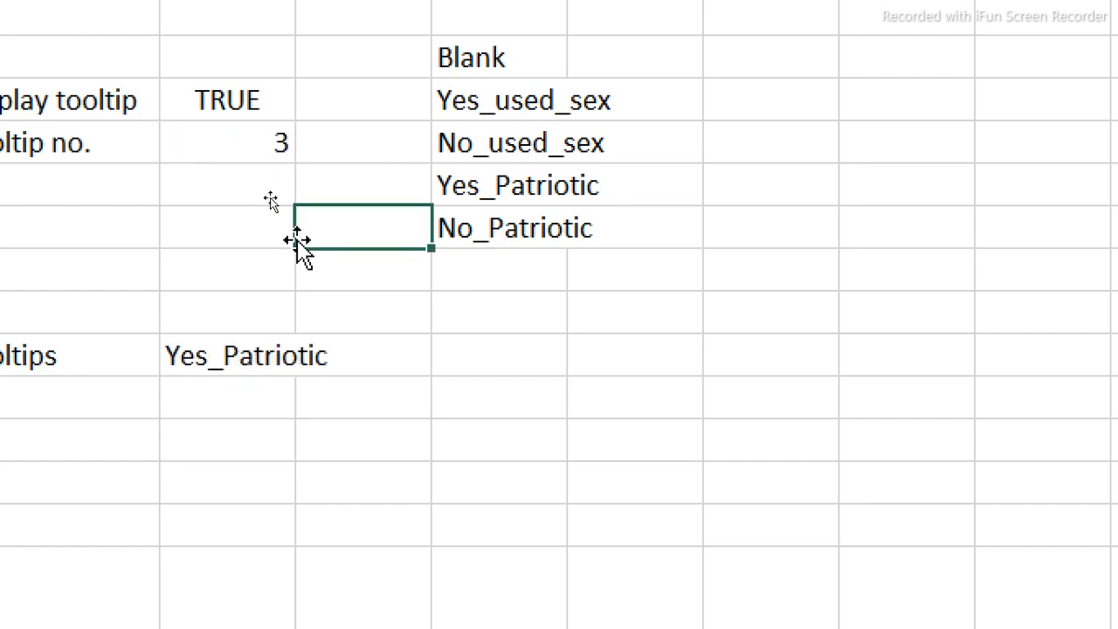
click(263, 149)
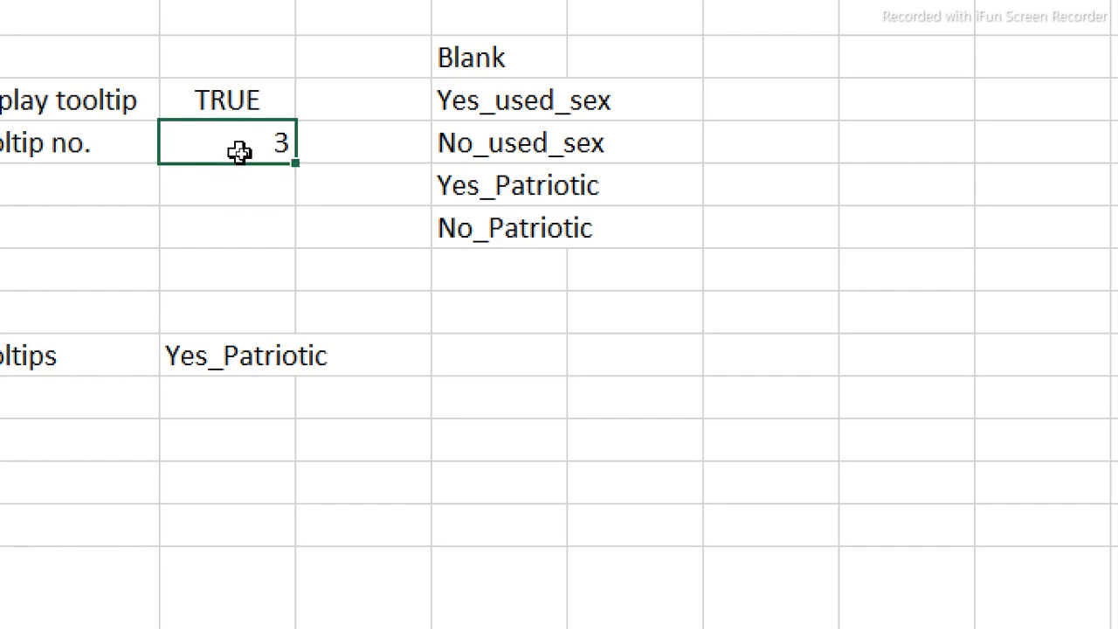
click(311, 270)
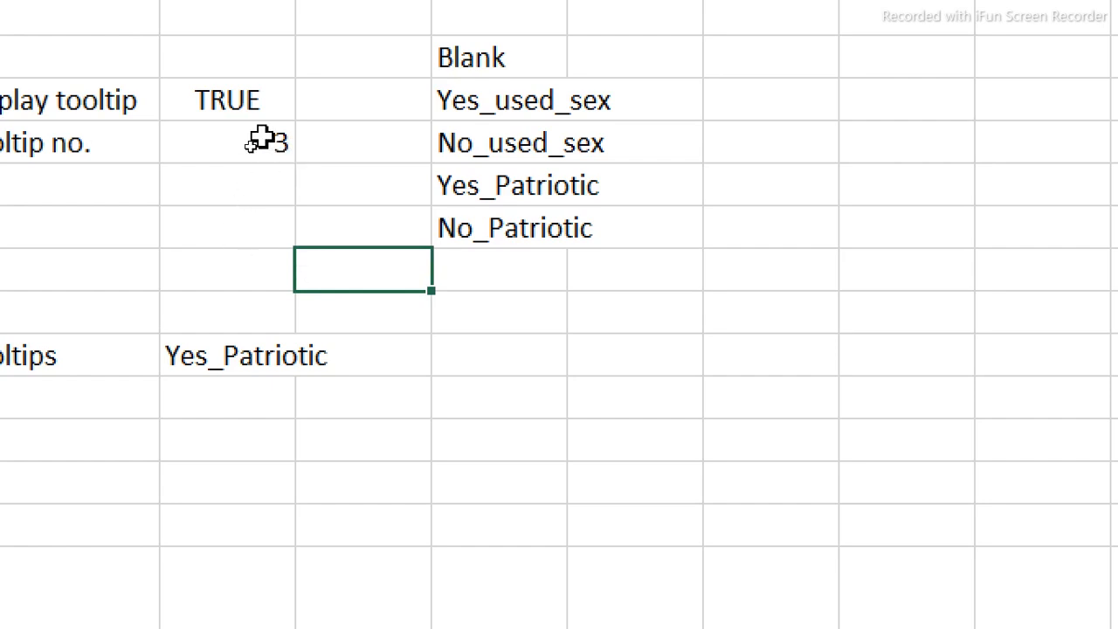
click(256, 142)
click(249, 214)
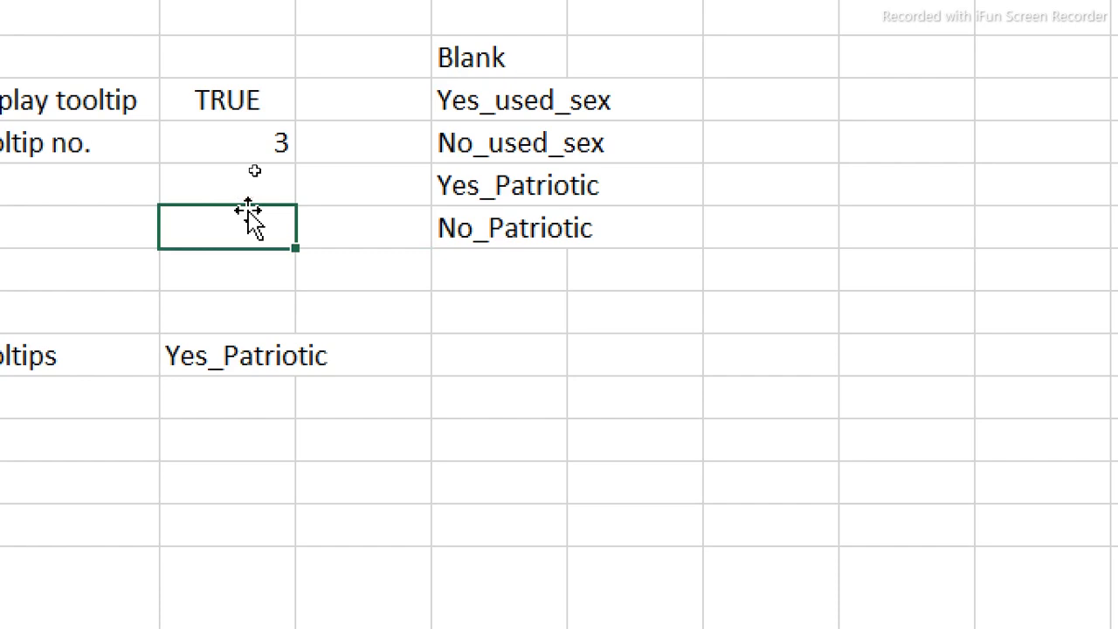
Step: Link the tooltip number in R4 back to the option button cell A2 with =Option_Btn
click(251, 142)
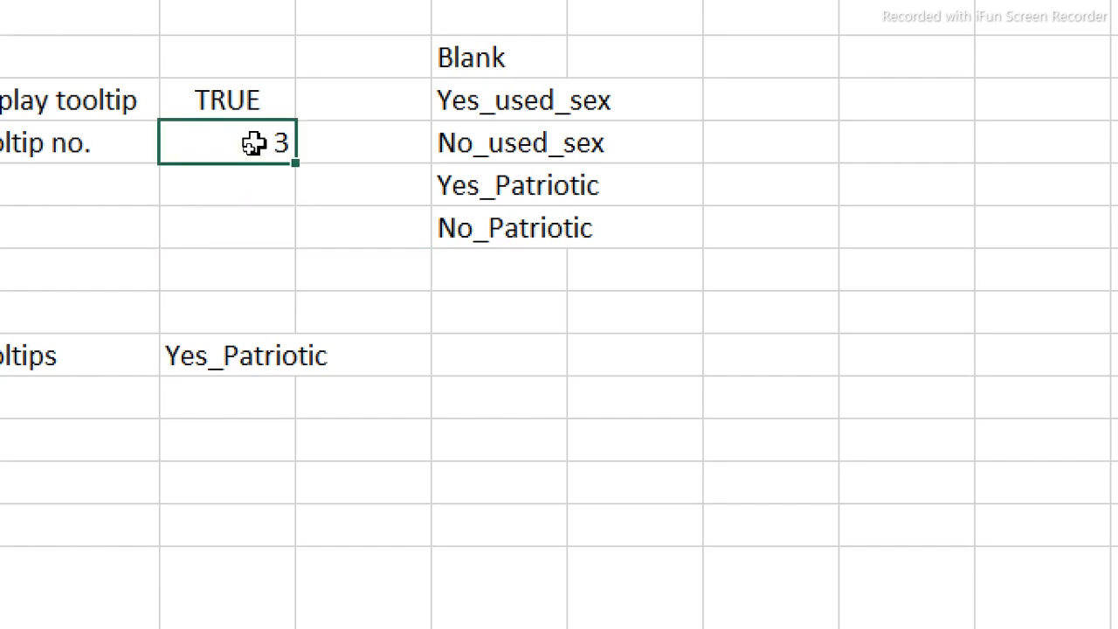
text(=)
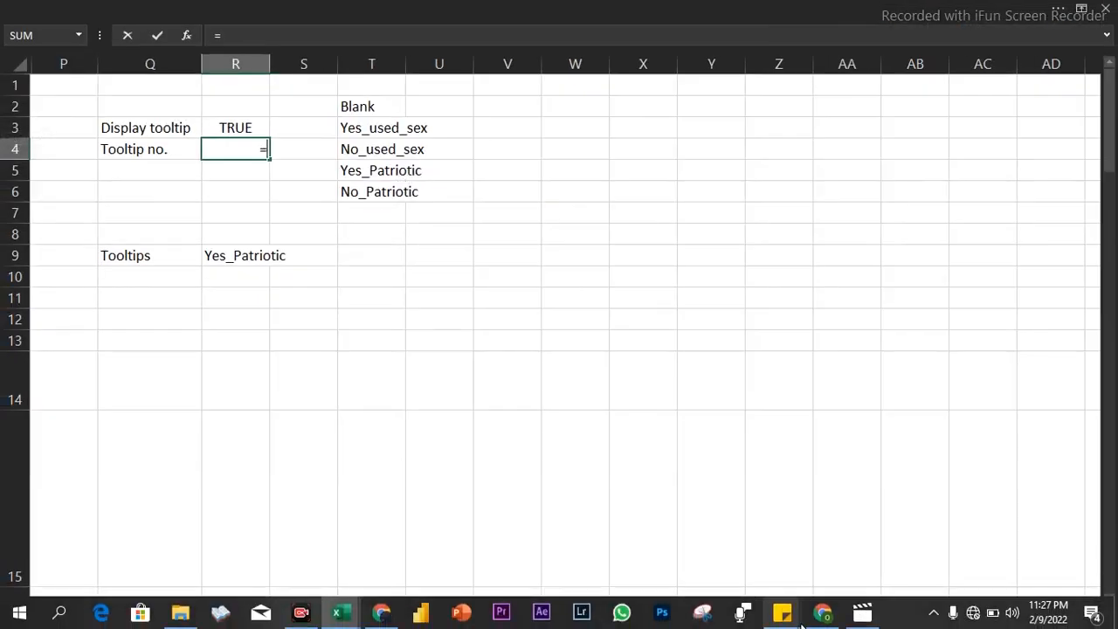
drag(859, 614, 646, 614)
click(81, 106)
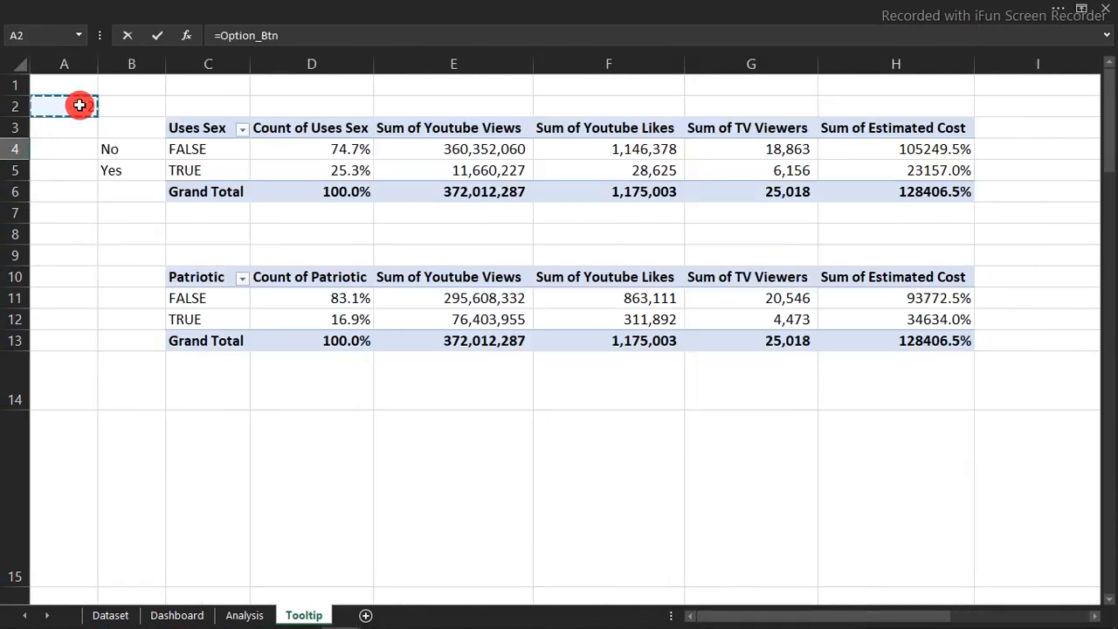
key(Return)
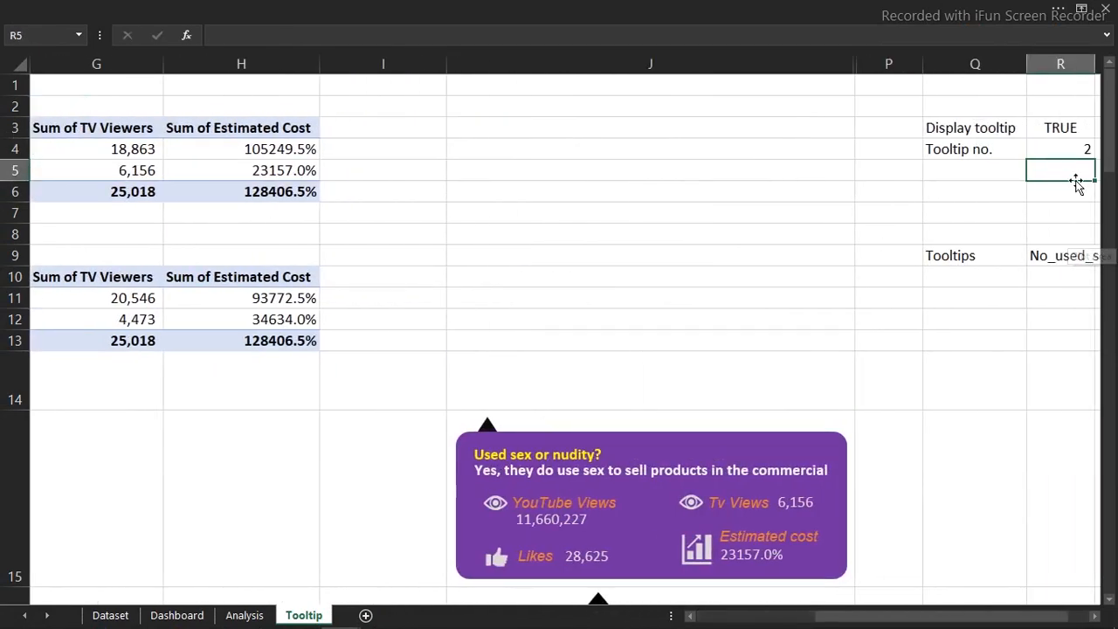
Step: Choose No for the patriotic appeal question on the Dashboard sheet and check the resulting tooltip name on the Tooltip sheet
key(Right)
key(Right)
key(Right)
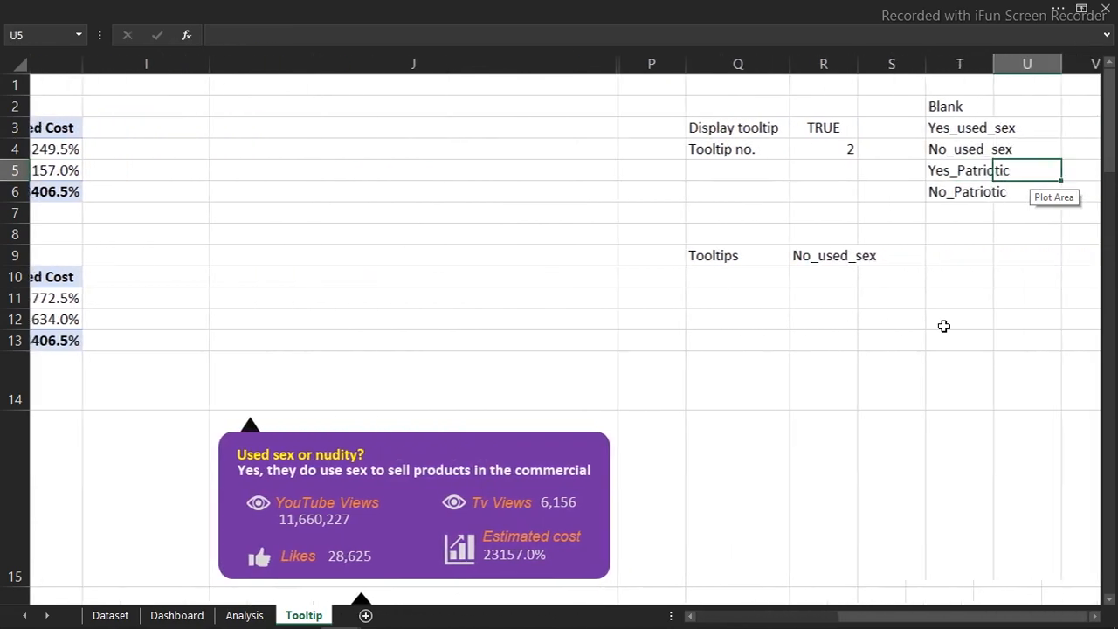
click(179, 615)
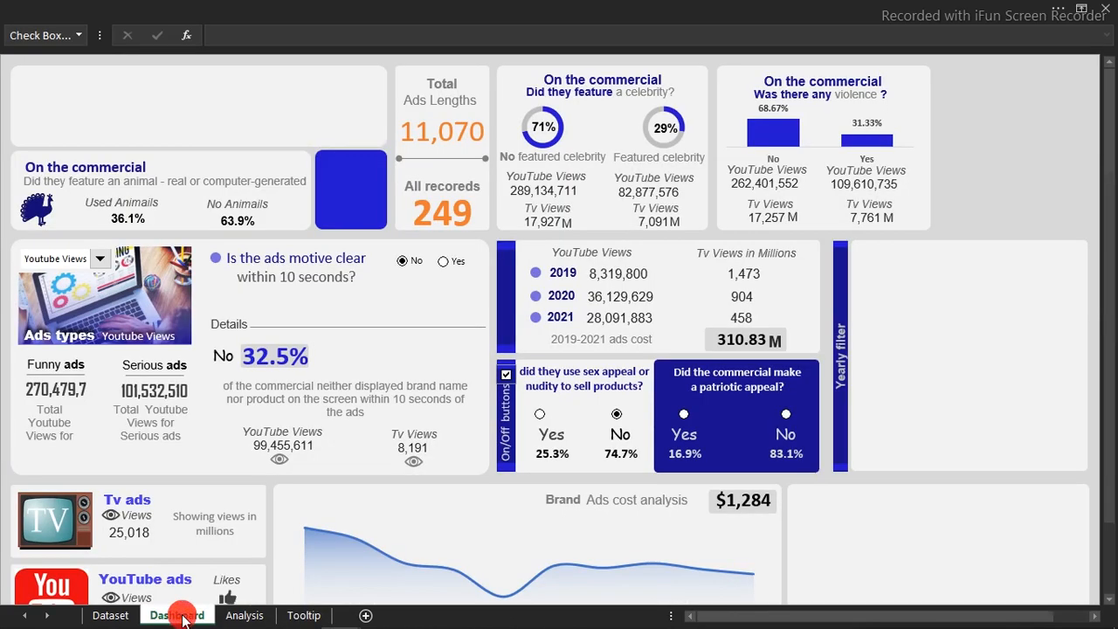
click(787, 417)
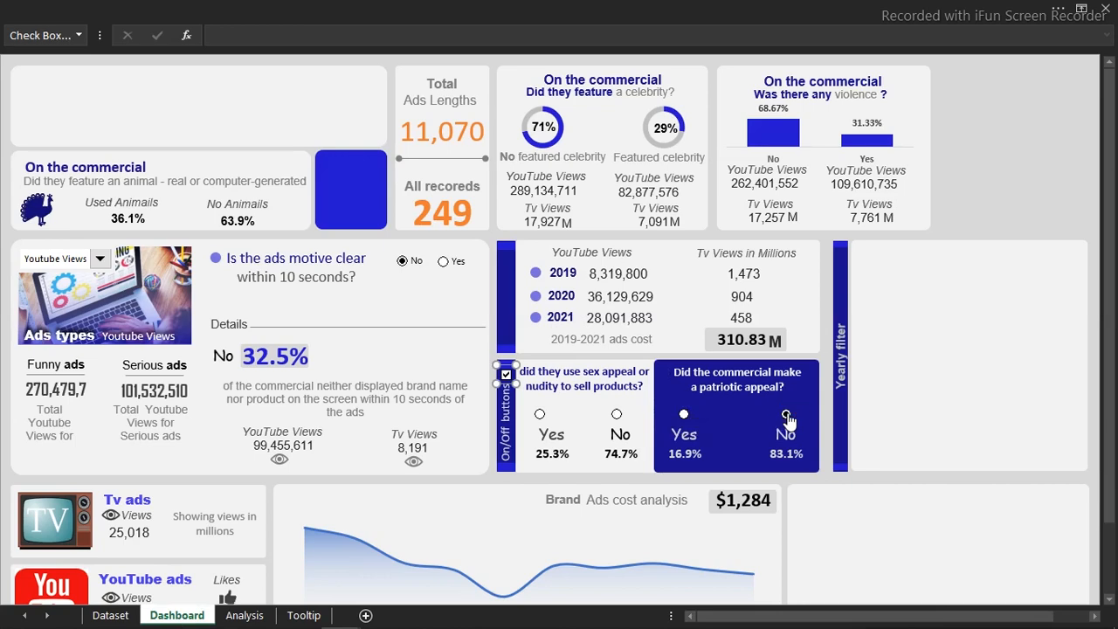
click(303, 615)
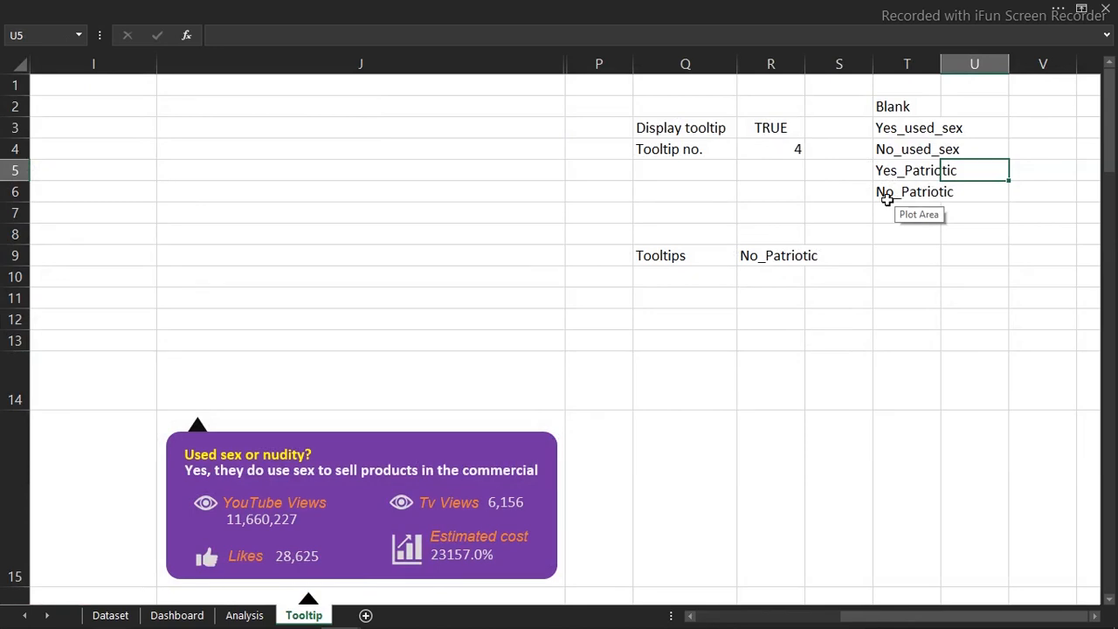
Step: Change the label in Q9 to "Tooltip"
click(709, 298)
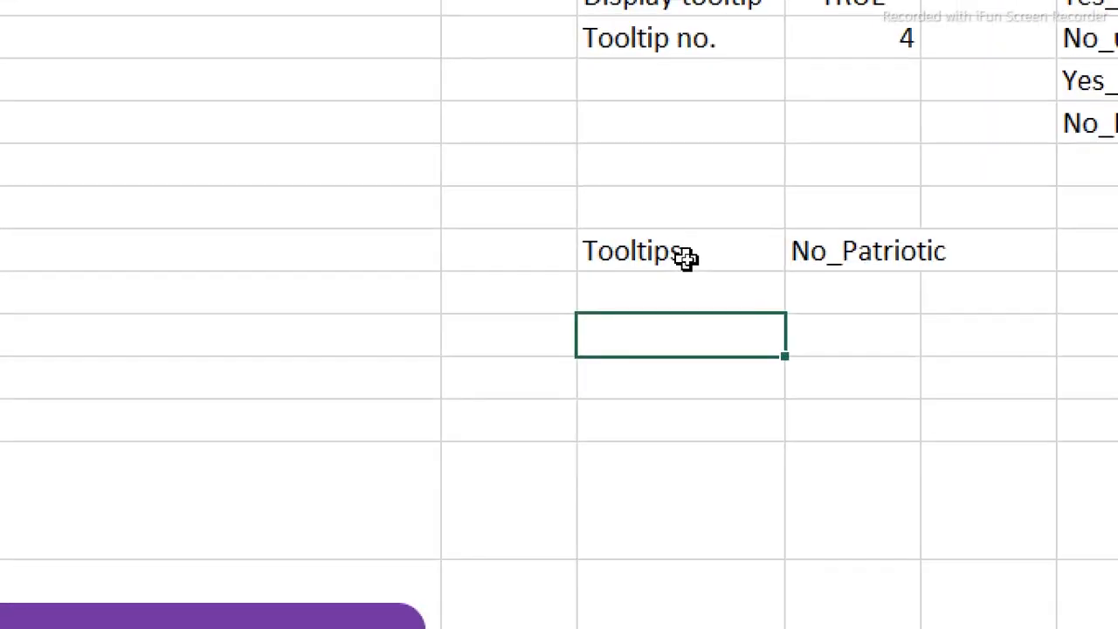
click(686, 256)
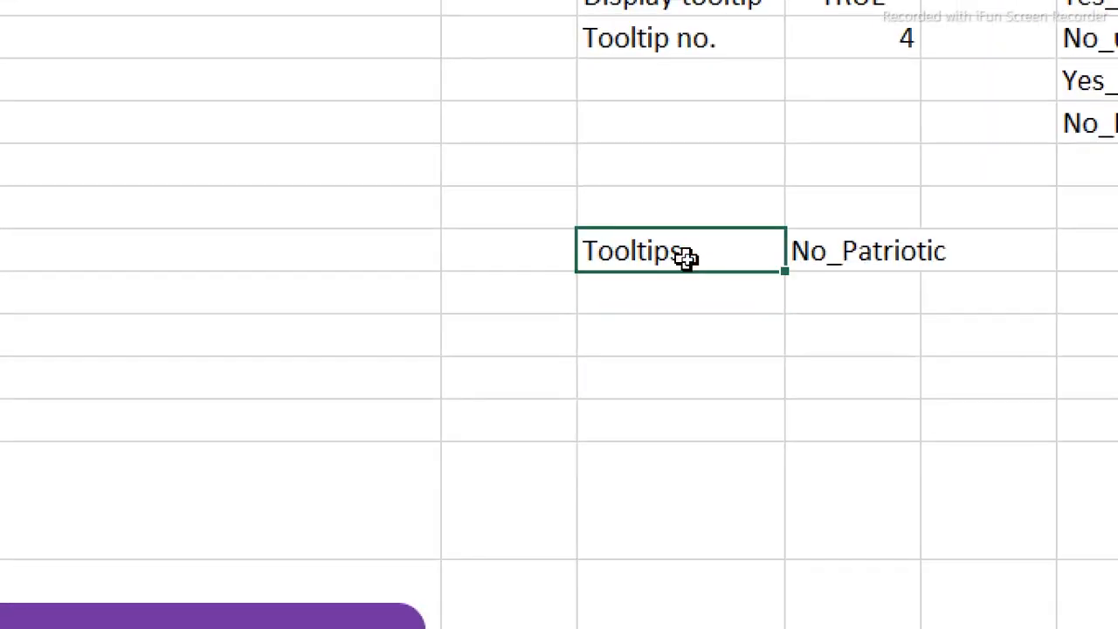
double_click(687, 255)
key(BackSpace)
key(Return)
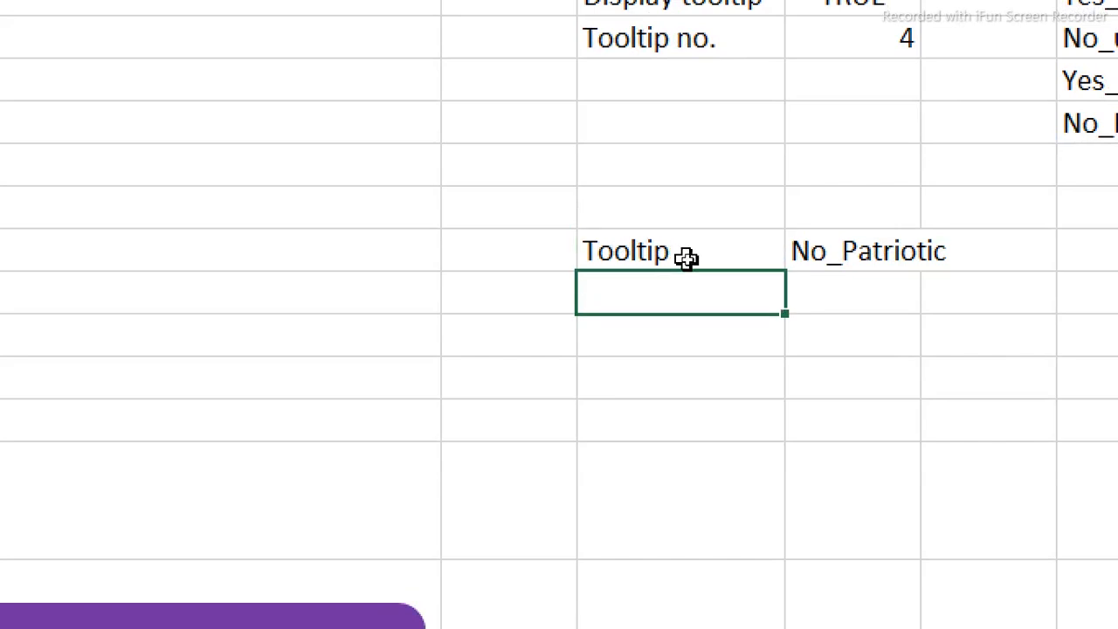
Step: Start defining a workbook-scoped name Tooltip from cell Q9 and clear its default cell reference
click(687, 256)
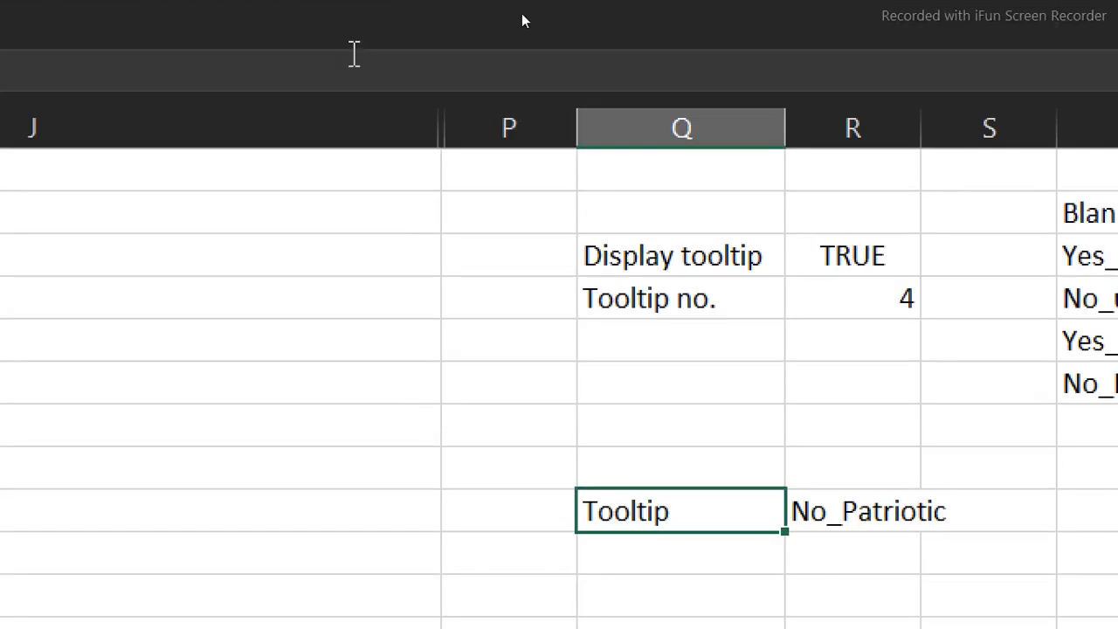
click(320, 7)
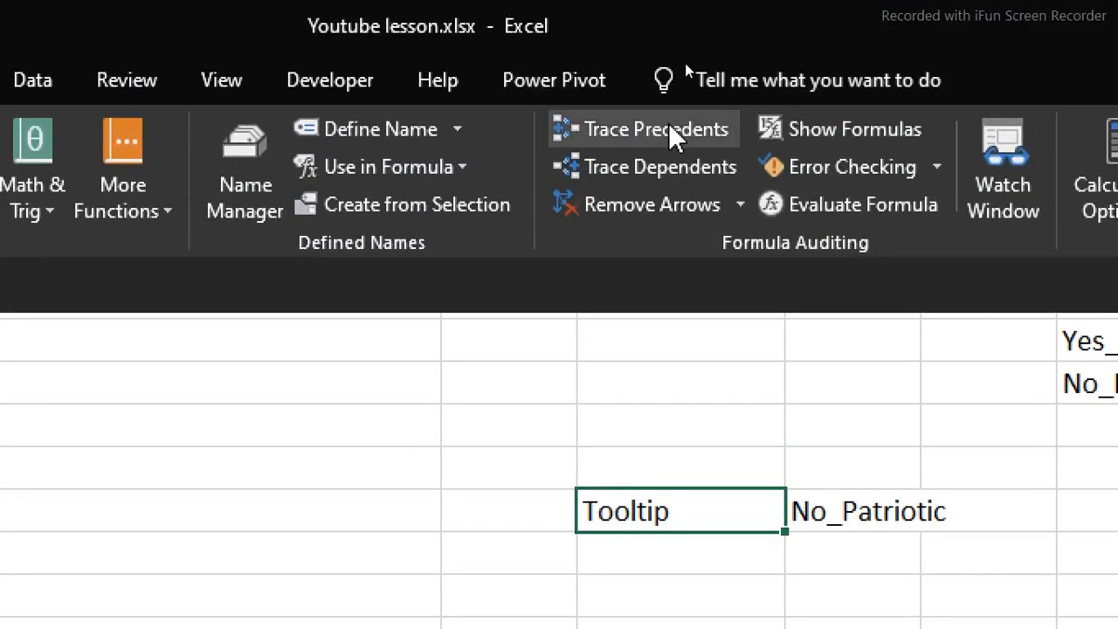
click(350, 127)
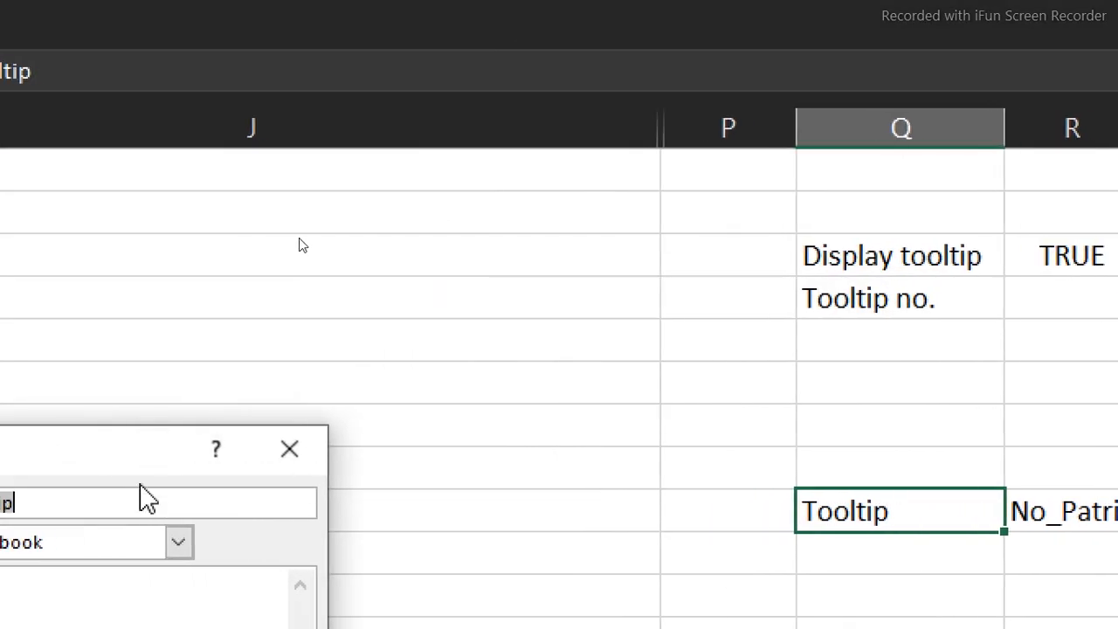
drag(85, 461, 476, 229)
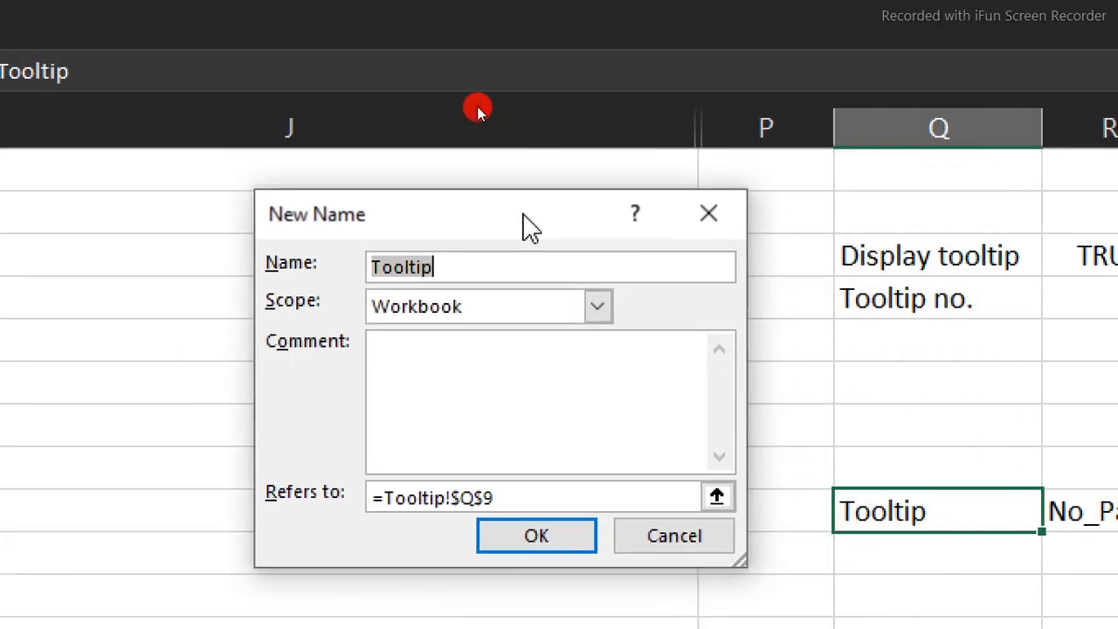
click(521, 500)
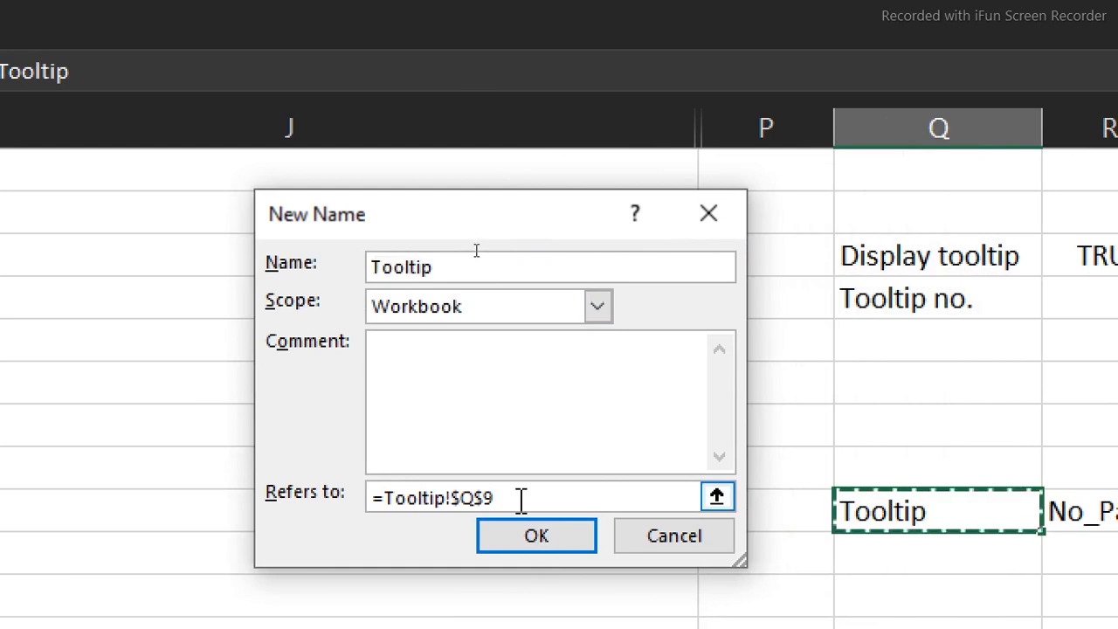
drag(521, 500, 329, 511)
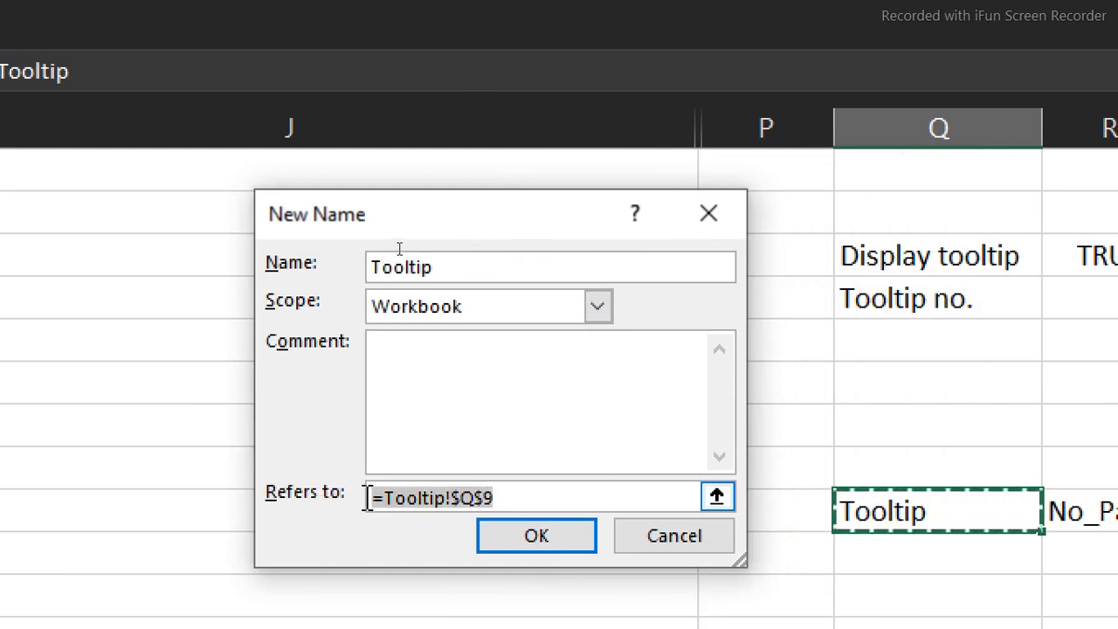
key(BackSpace)
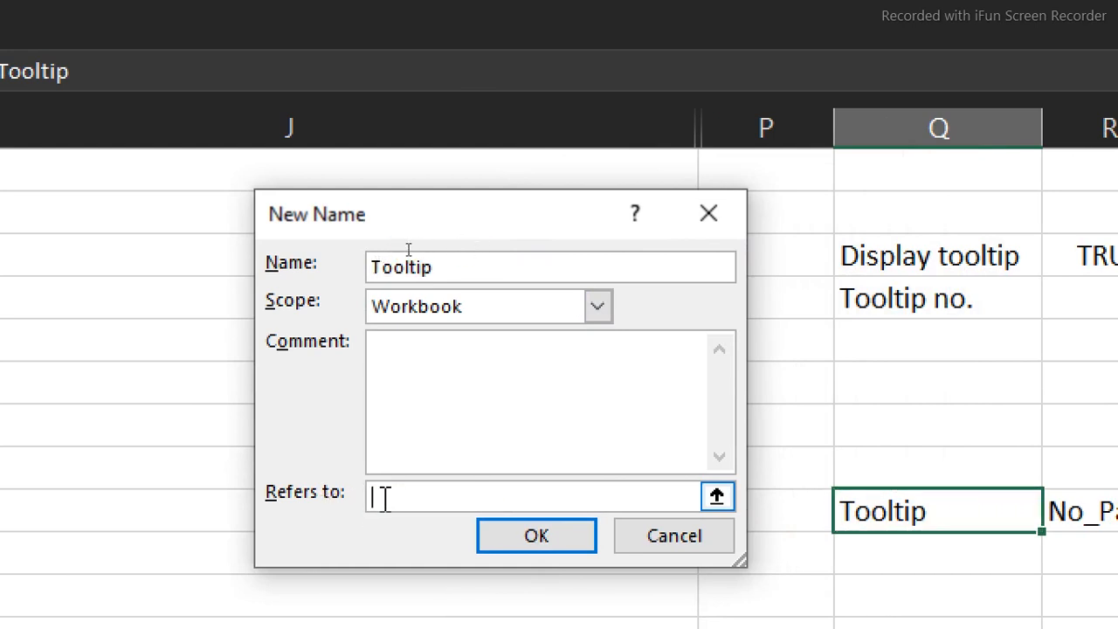
Step: Make the Tooltip name refer to =indirect(Tooltip!$R$9) and save the definition
text(=indirect)
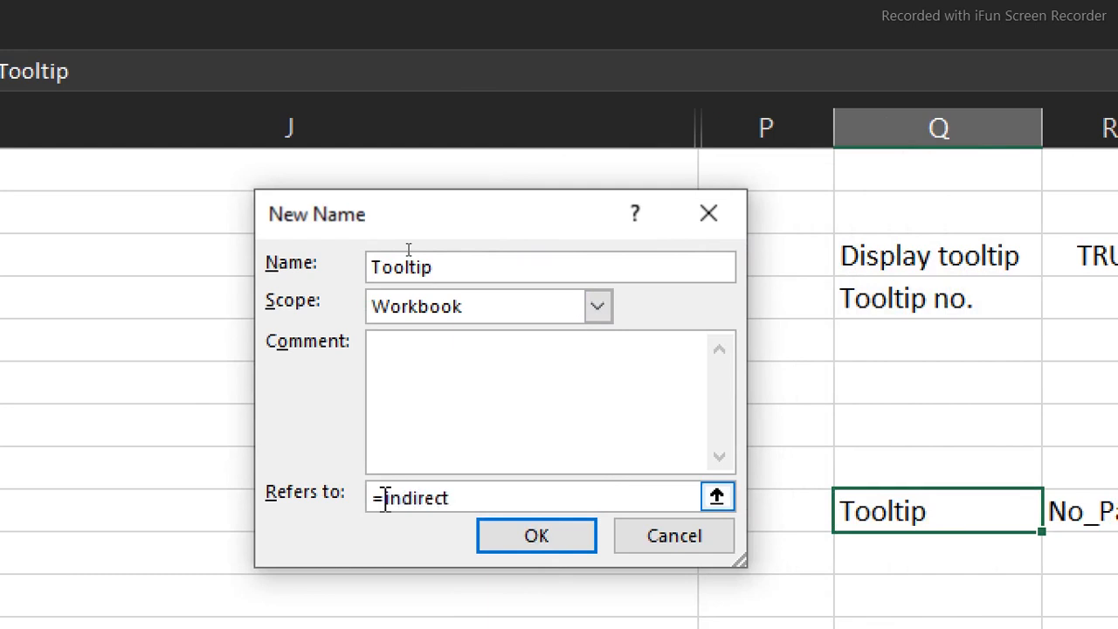
text(()
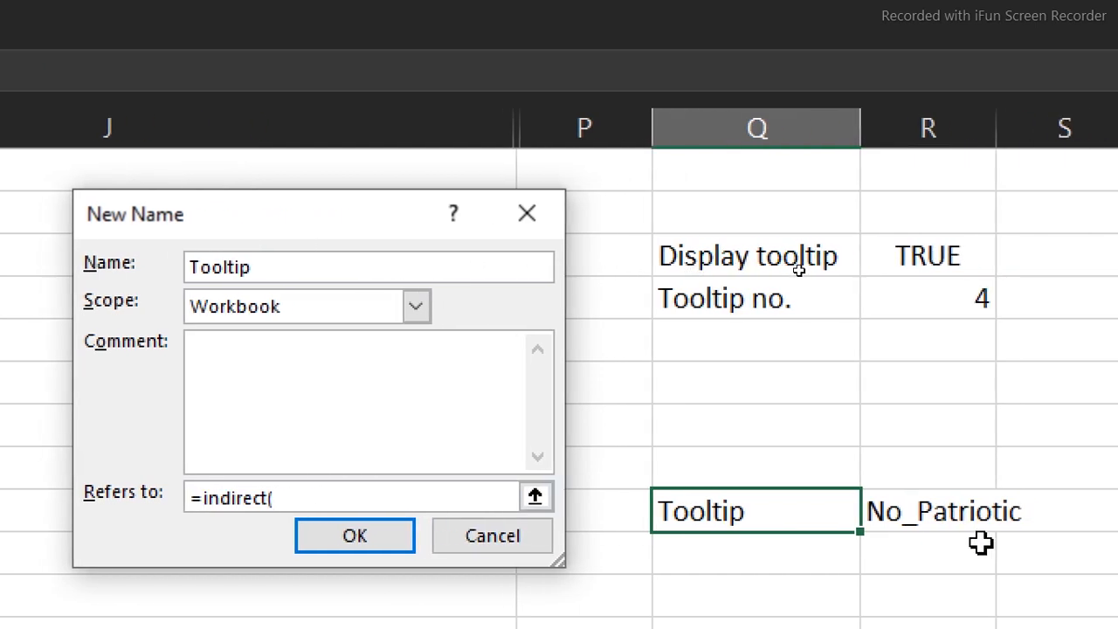
click(951, 520)
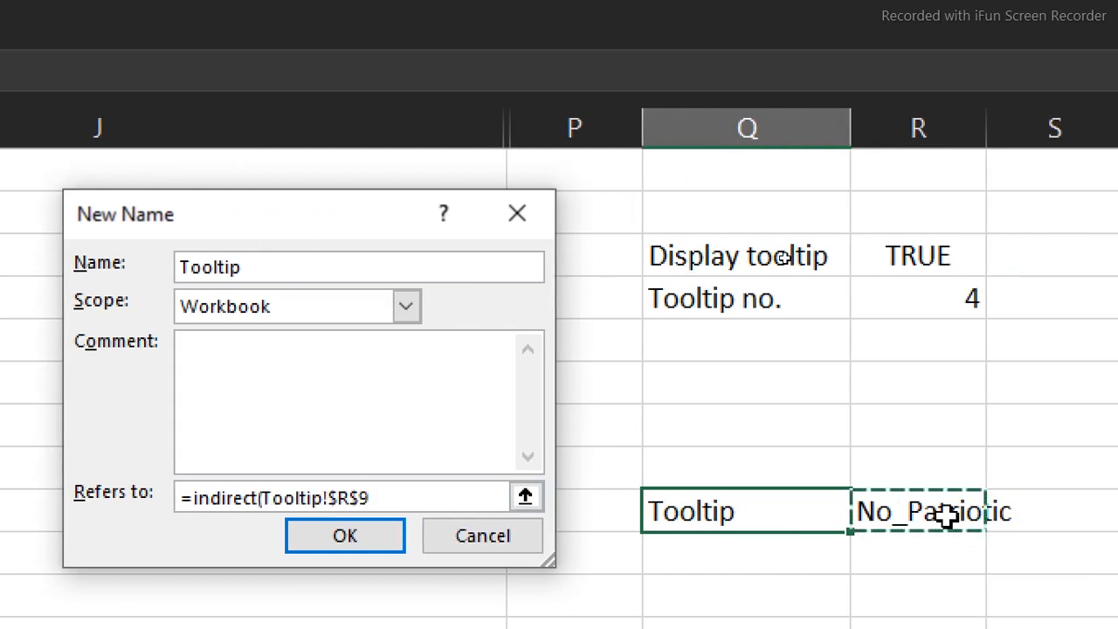
text())
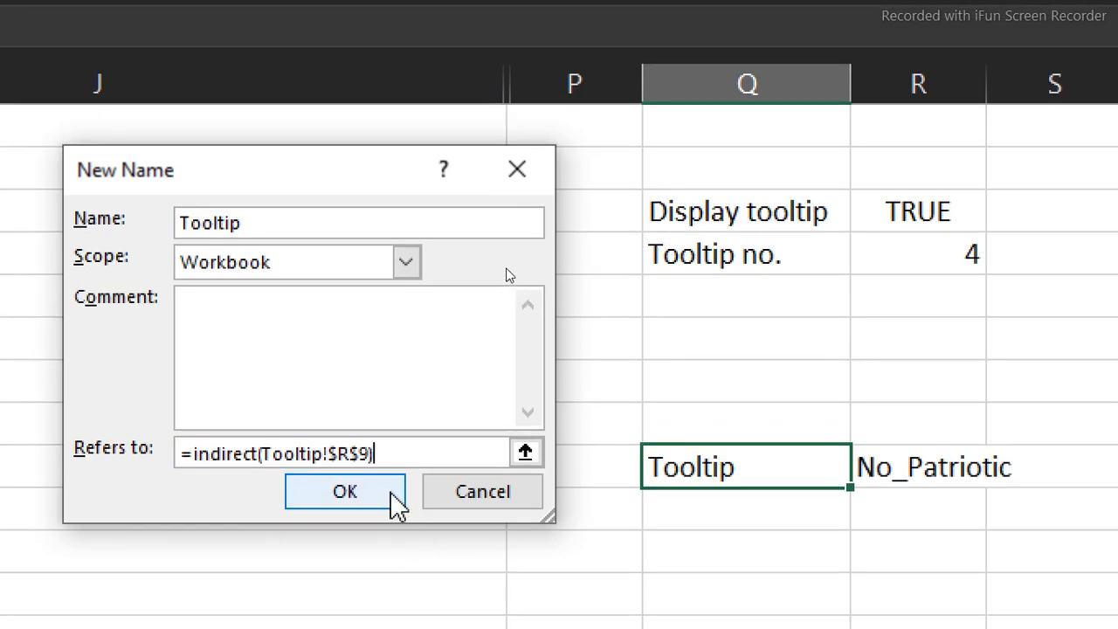
click(390, 543)
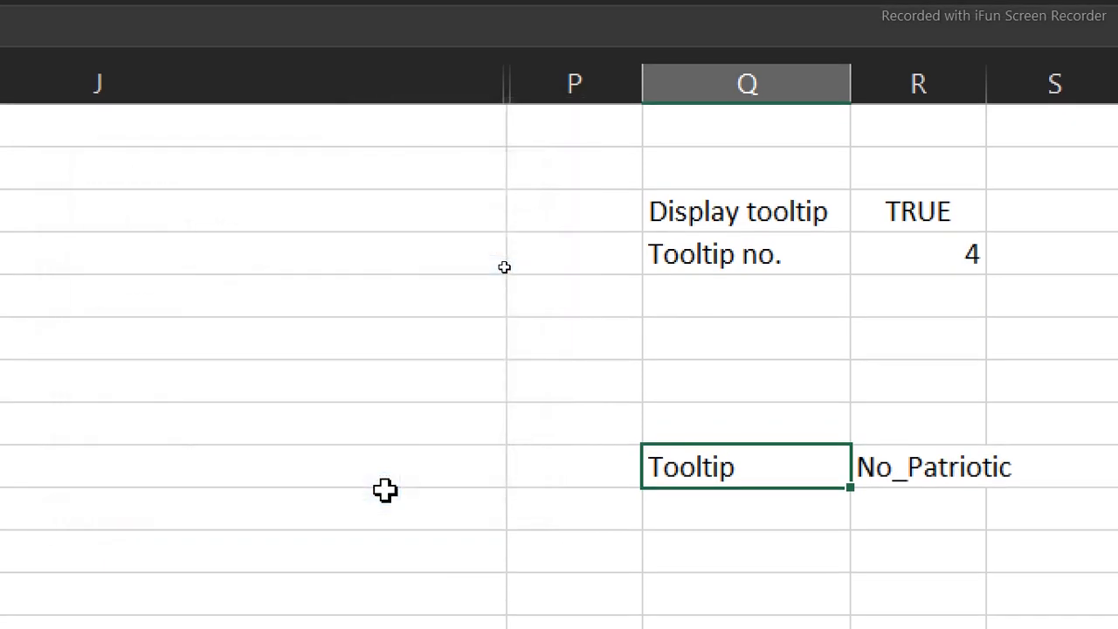
click(464, 453)
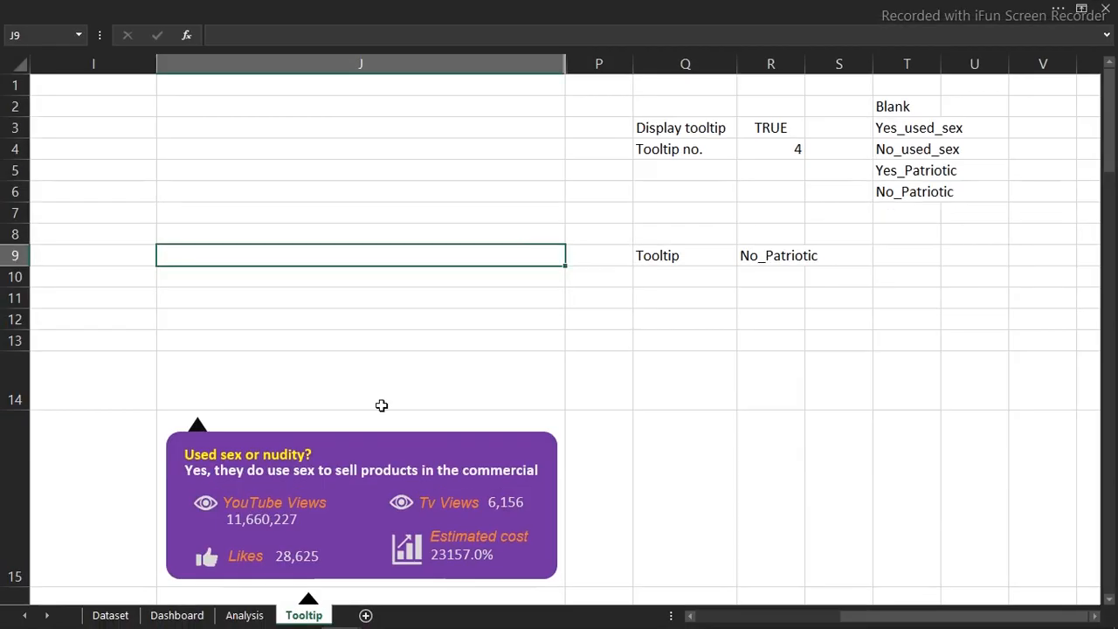
Step: Look through the four tooltip cards in column J of the Tooltip sheet, starting from cell J15
click(233, 417)
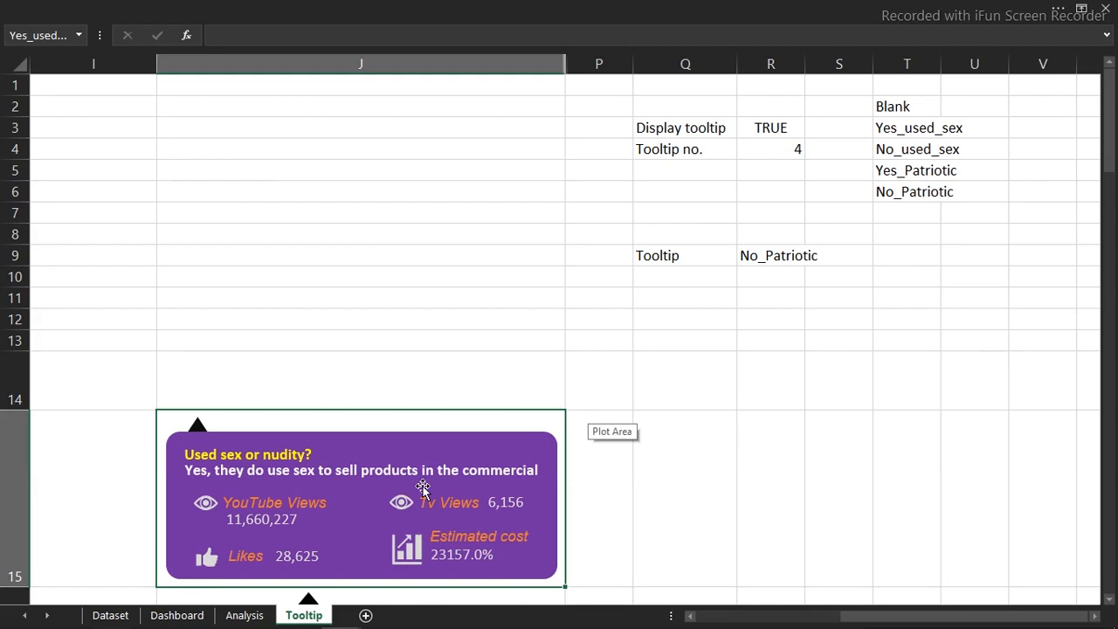
key(Down)
key(Down)
key(Down)
key(Down)
key(Up)
key(Up)
key(Up)
key(Up)
key(Up)
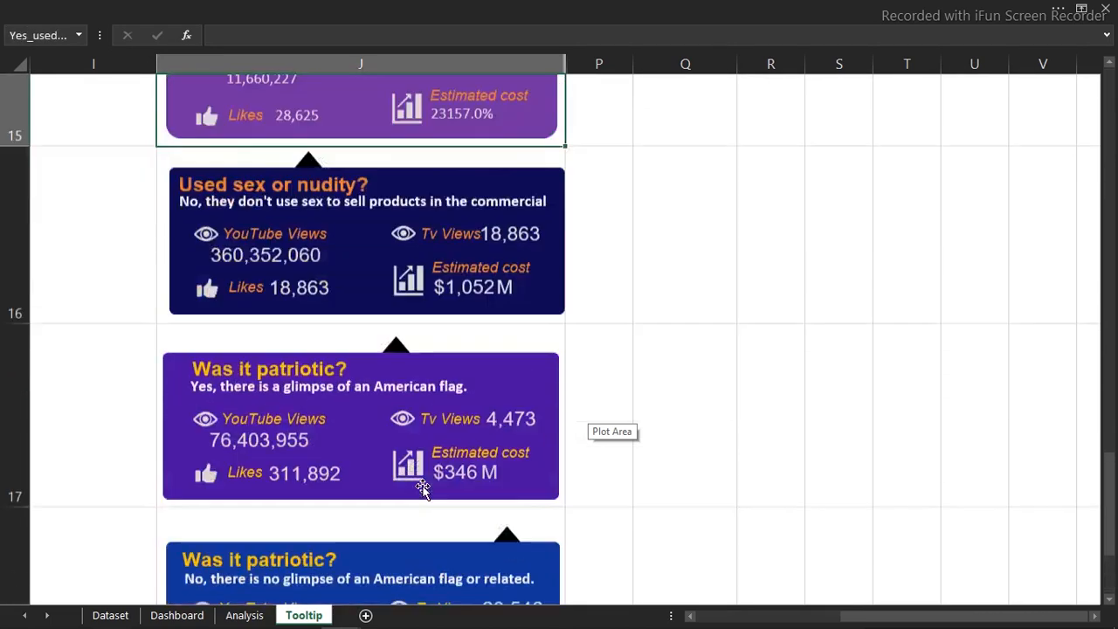
key(Down)
key(Up)
key(Up)
key(Up)
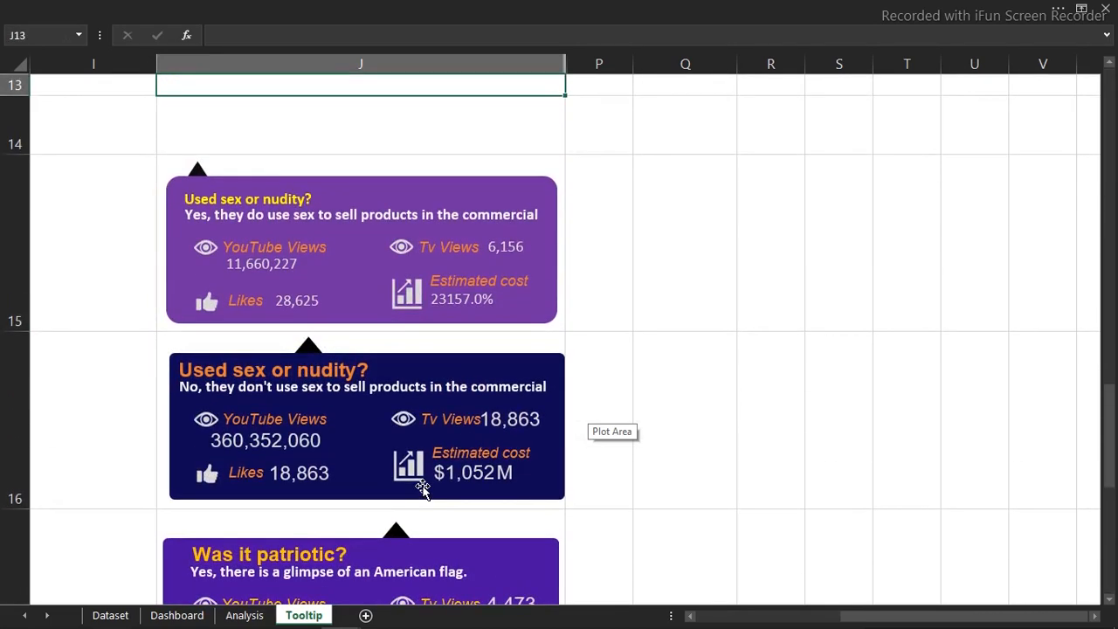
Step: Copy cell J15 on the Tooltip sheet, which holds the Yes card for the "Used sex or nudity?" question
key(Down)
key(Down)
key(Down)
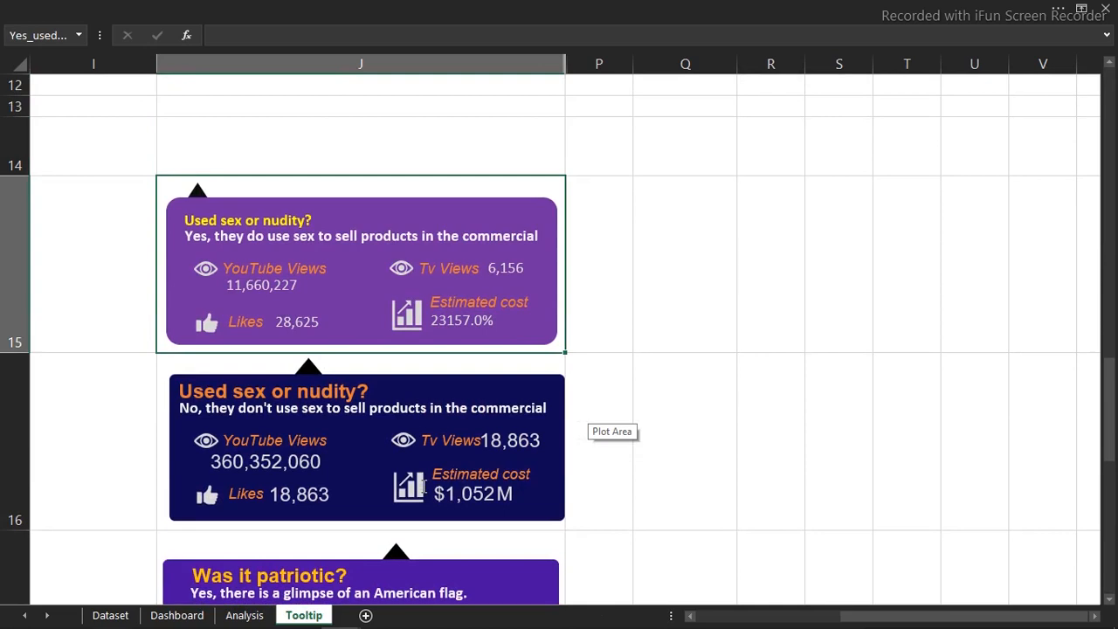
key(ctrl+c)
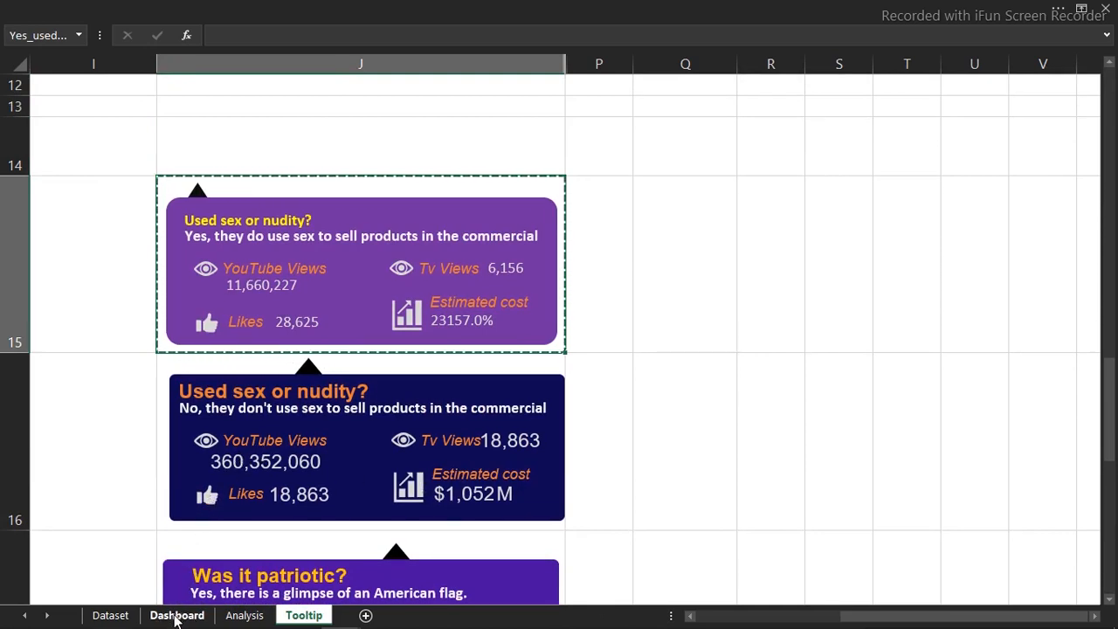
Step: Try to paste the copied tooltip cell onto the Dashboard sheet with Paste Special while the check box is still selected
click(176, 615)
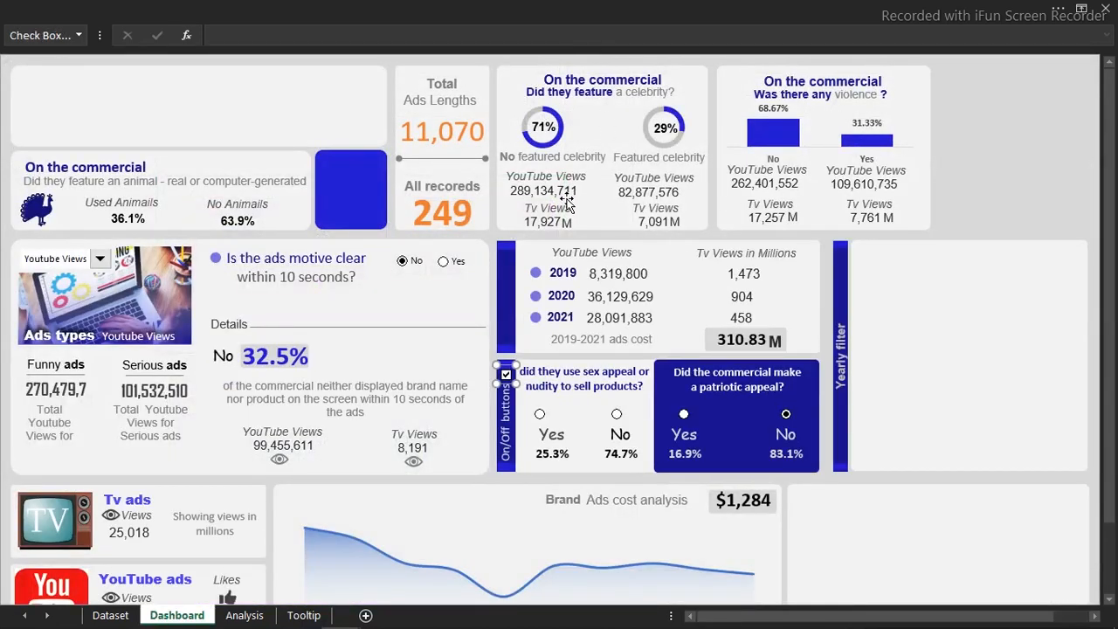
click(286, 9)
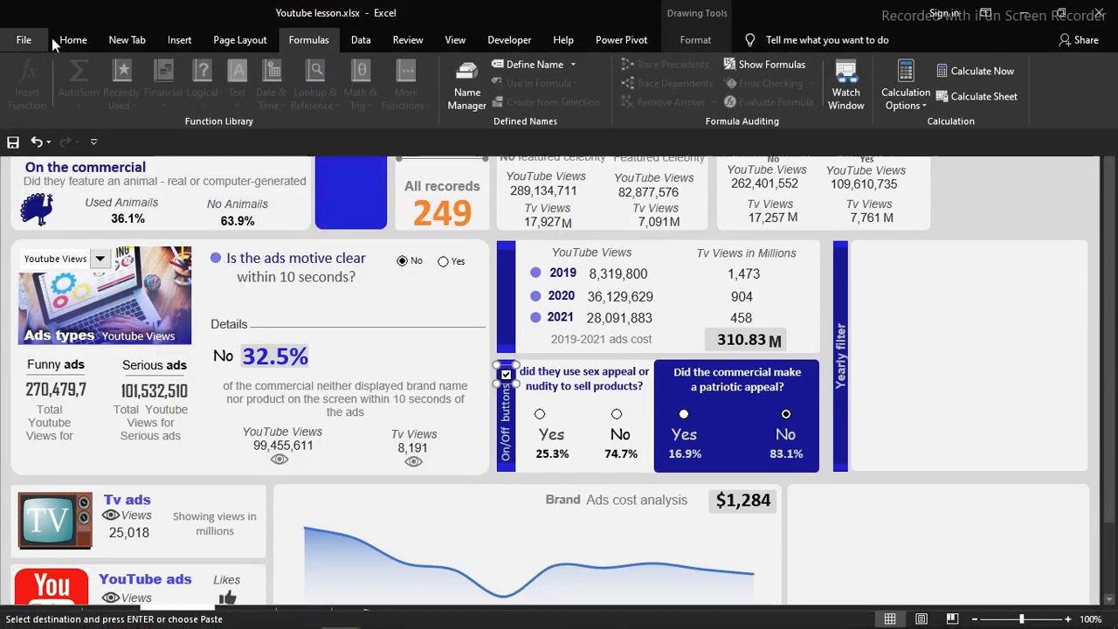
click(74, 40)
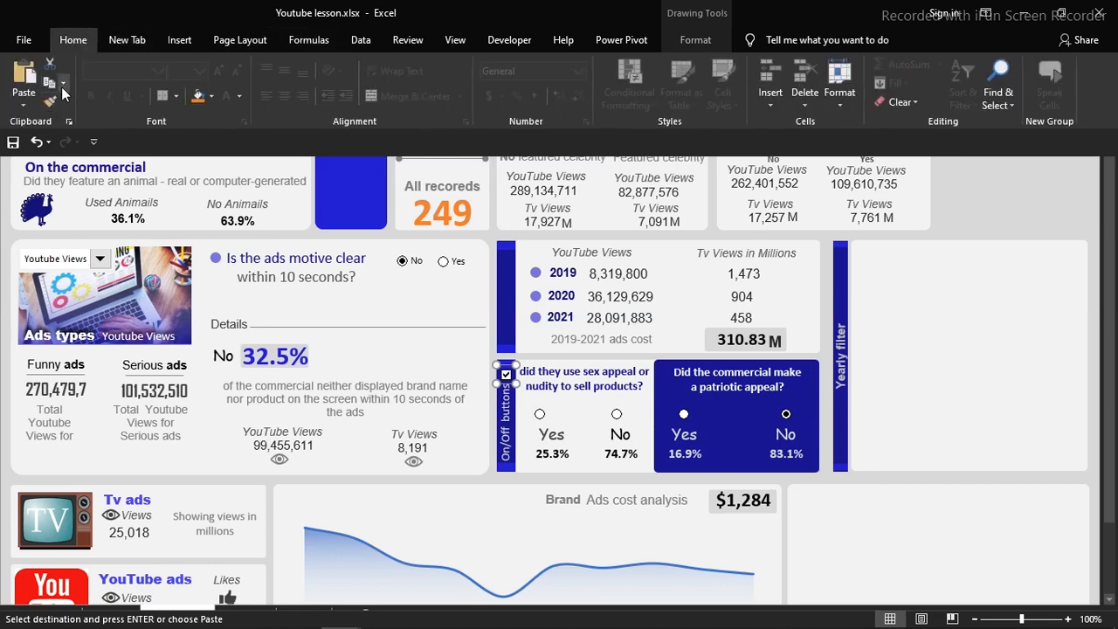
click(25, 108)
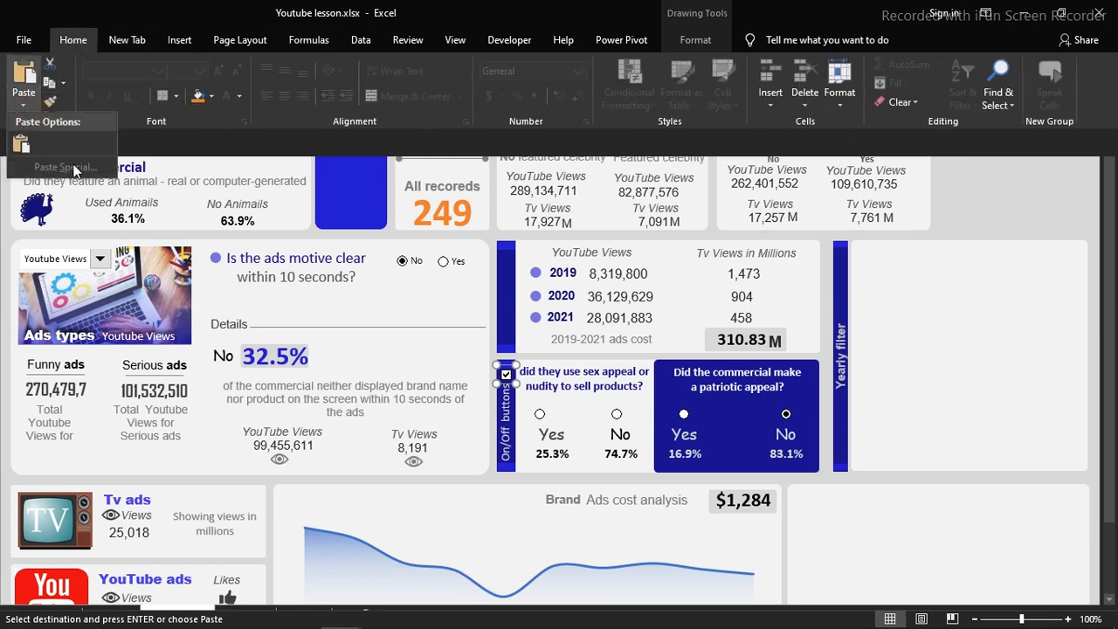
click(130, 243)
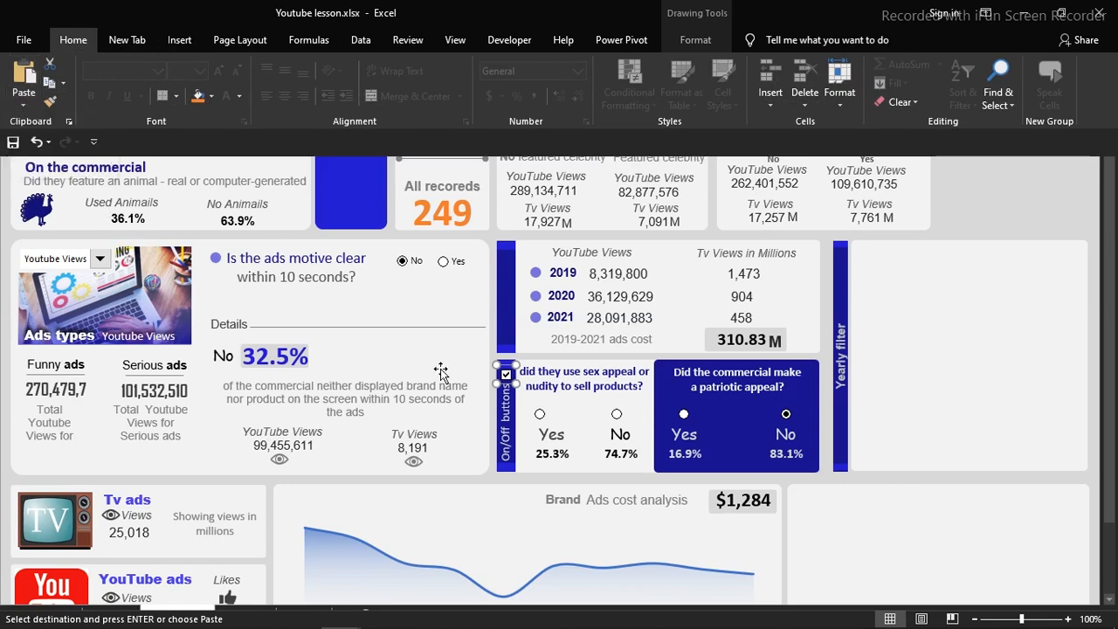
click(374, 520)
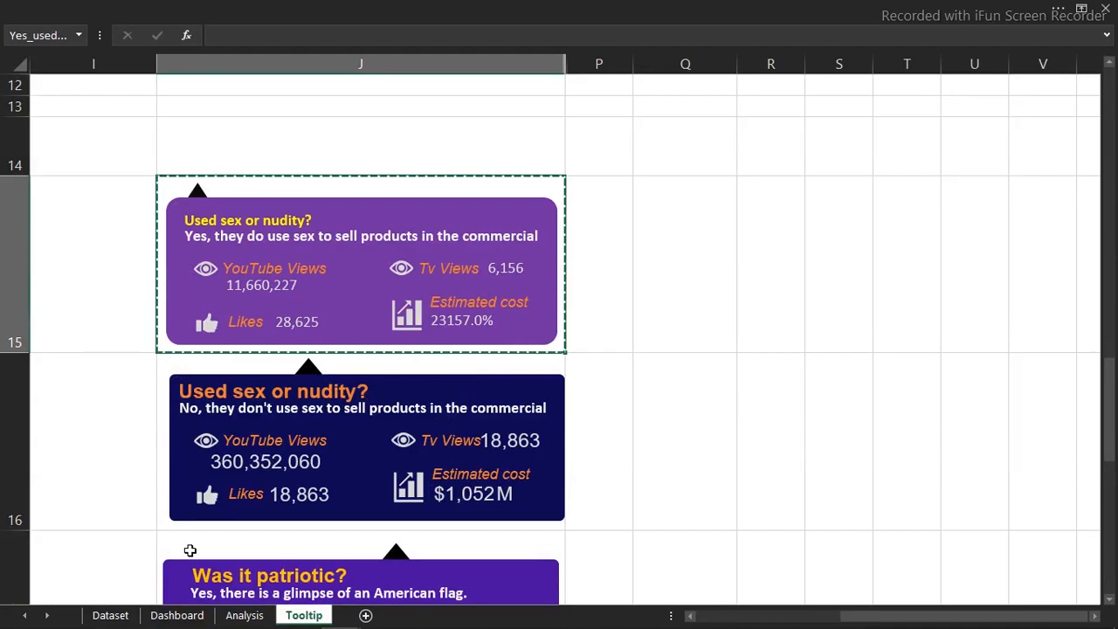
click(176, 615)
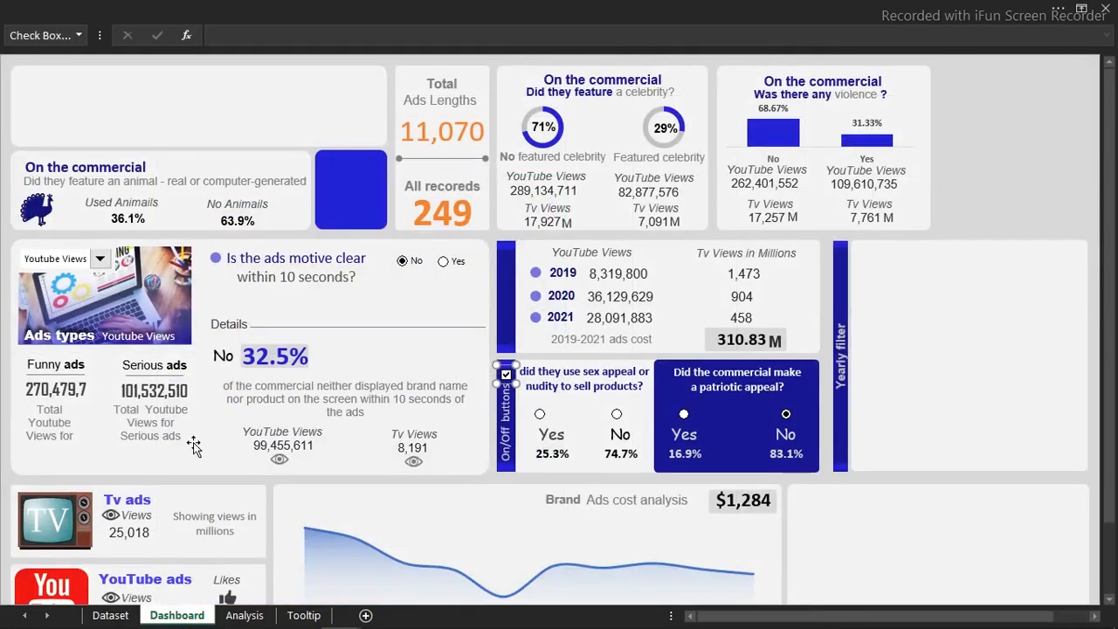
click(54, 9)
click(26, 110)
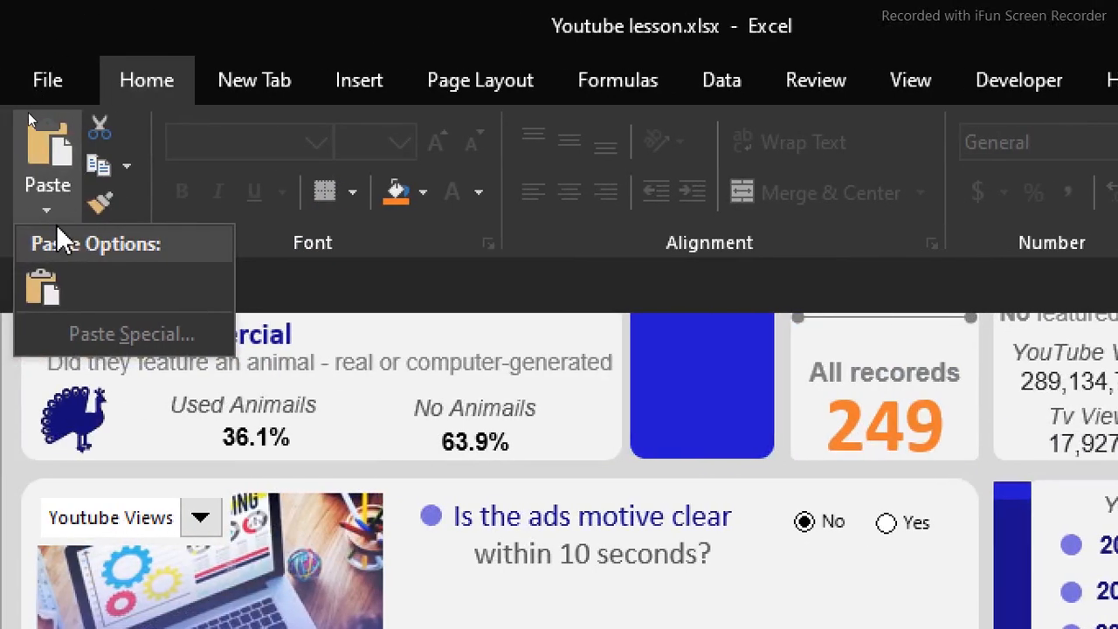
click(52, 215)
click(52, 215)
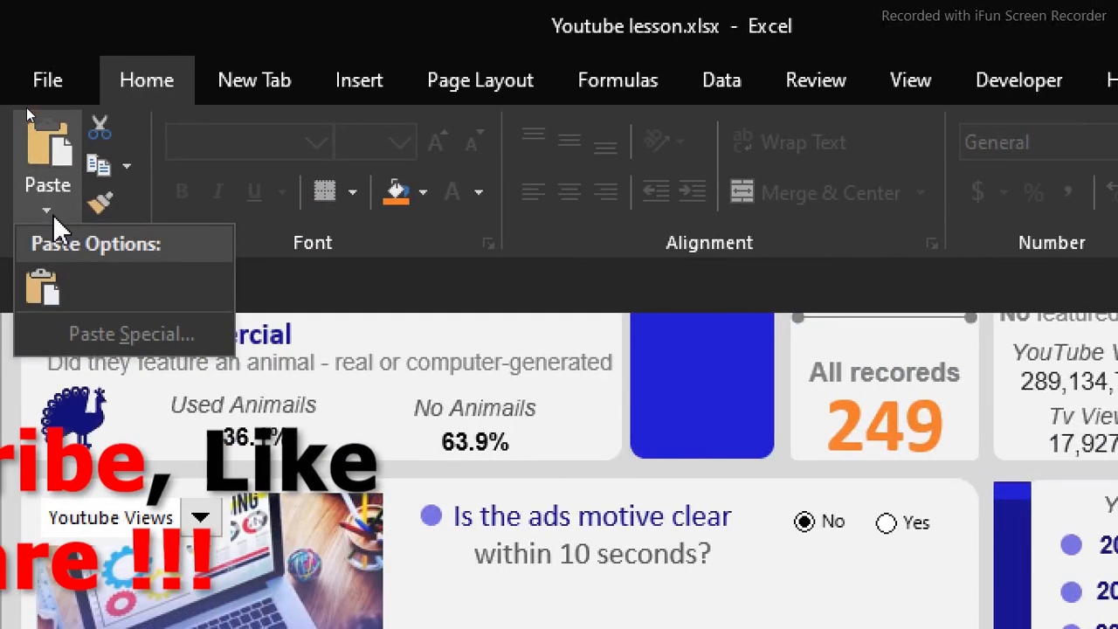
click(425, 417)
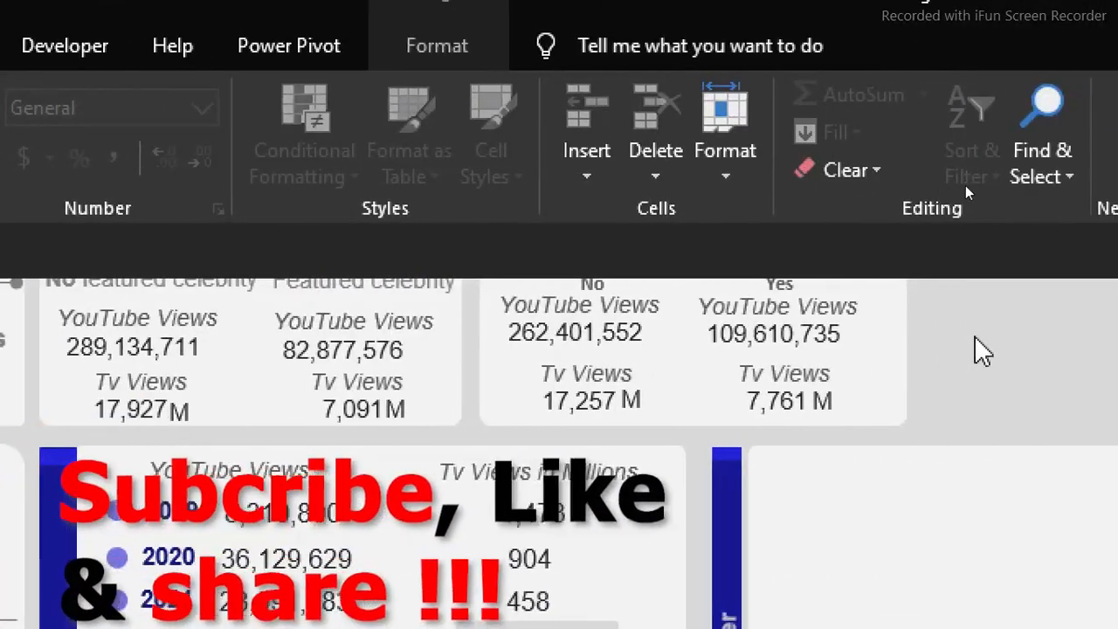
Step: Select an empty cell beside the dashboard cards and paste the copied tooltip cell there as a linked picture
click(973, 334)
click(974, 332)
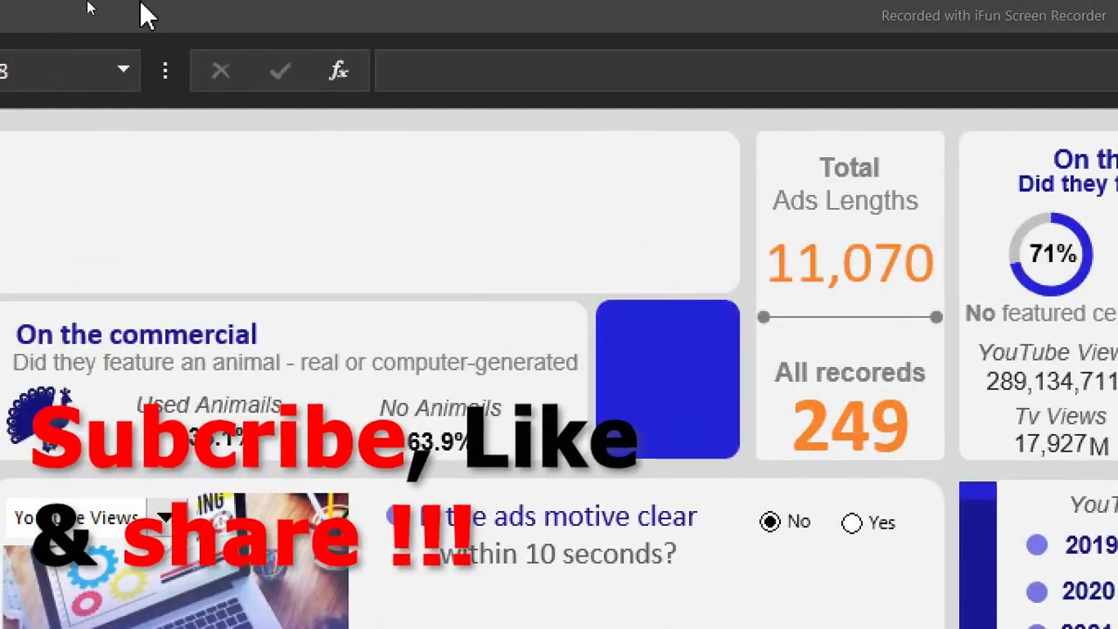
click(3, 5)
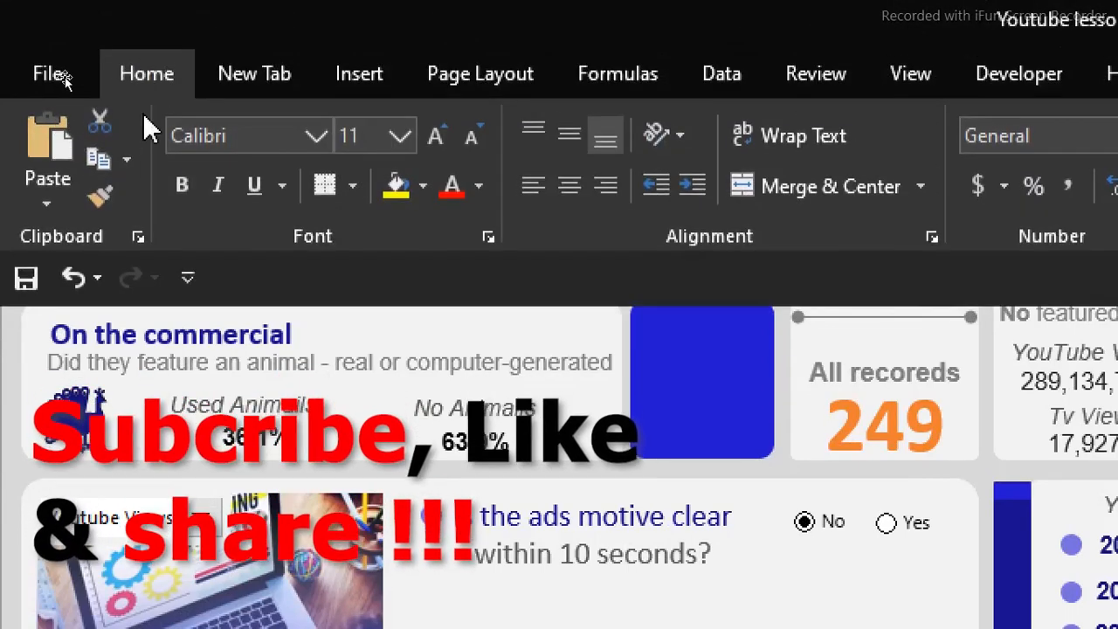
click(48, 212)
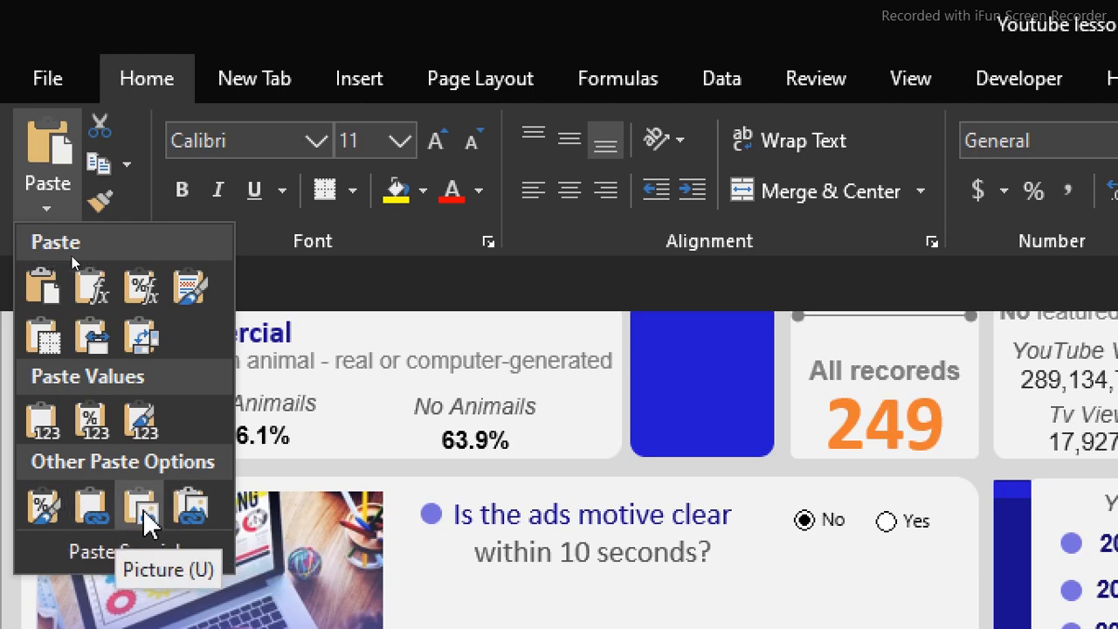
click(199, 515)
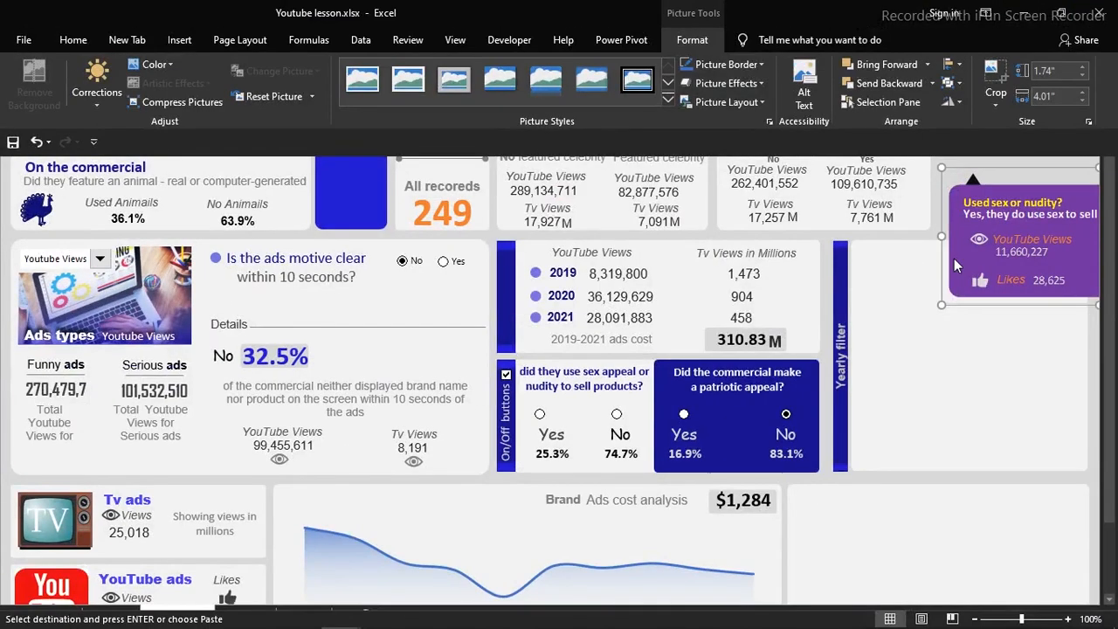
Step: Move the linked tooltip picture so it overlaps the patriotic appeal panel and the yearly filter on the dashboard
click(1041, 170)
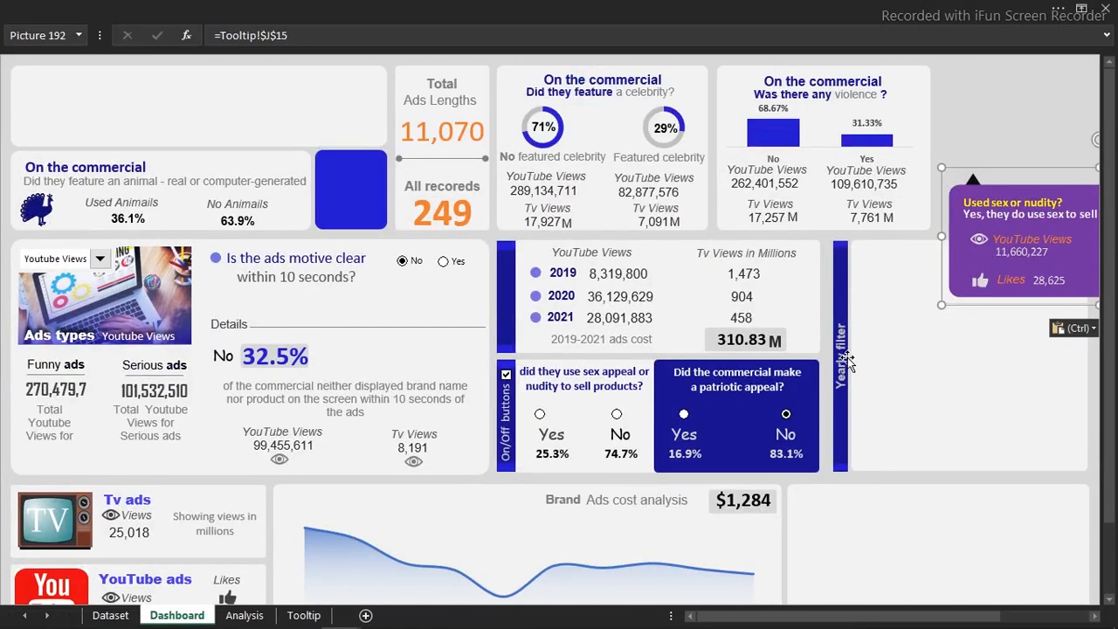
click(1055, 138)
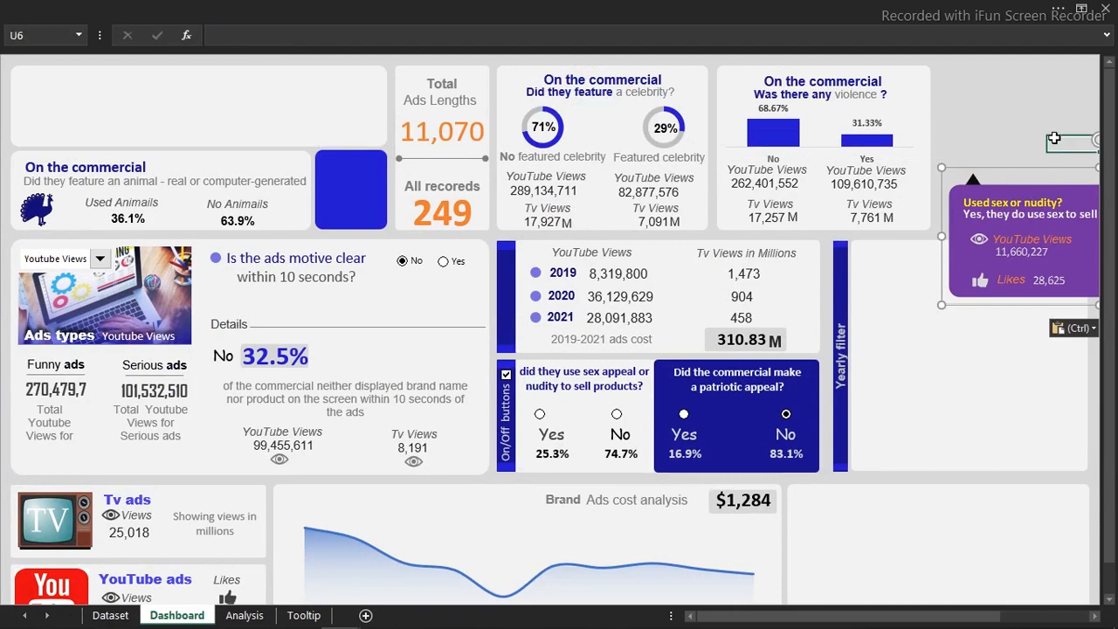
click(1048, 185)
drag(1064, 169, 821, 271)
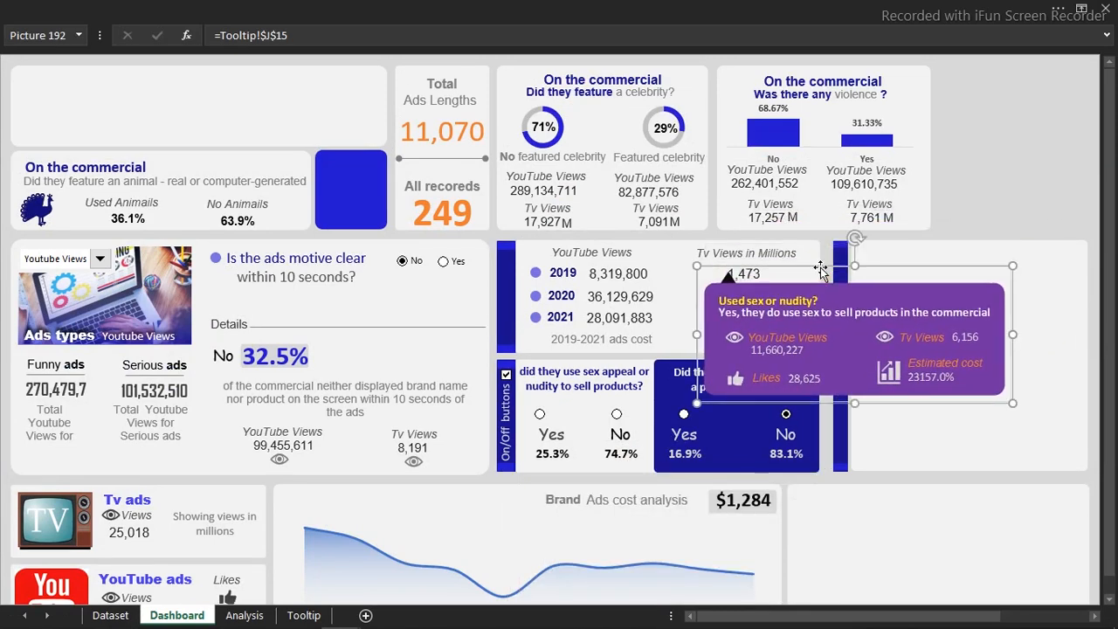
Step: Delete the linked tooltip picture from the Dashboard sheet
click(1064, 125)
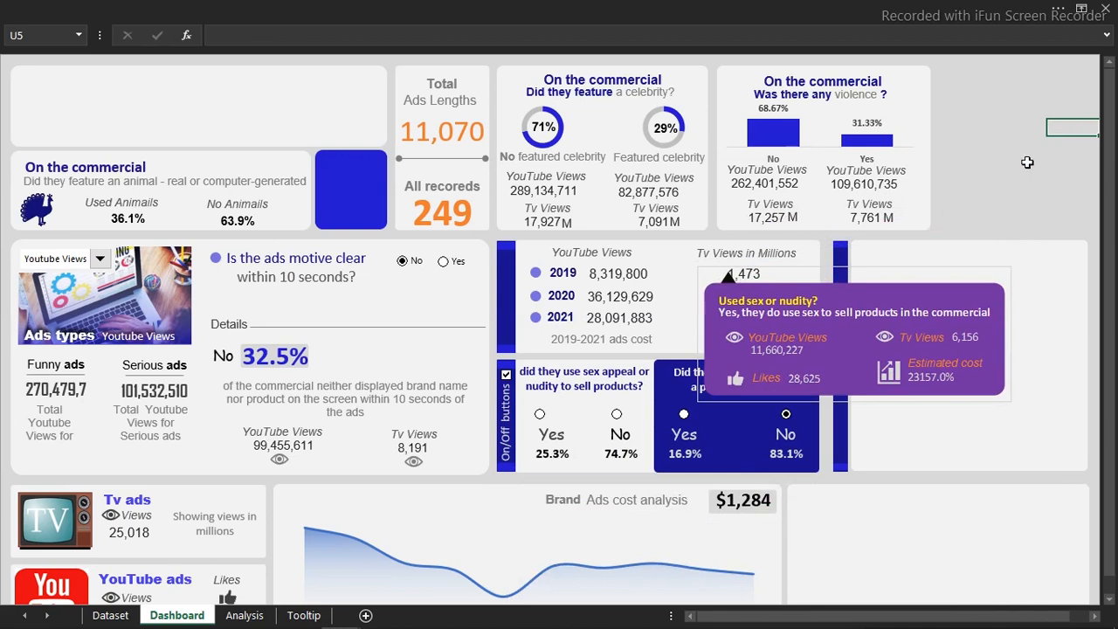
click(927, 310)
key(Delete)
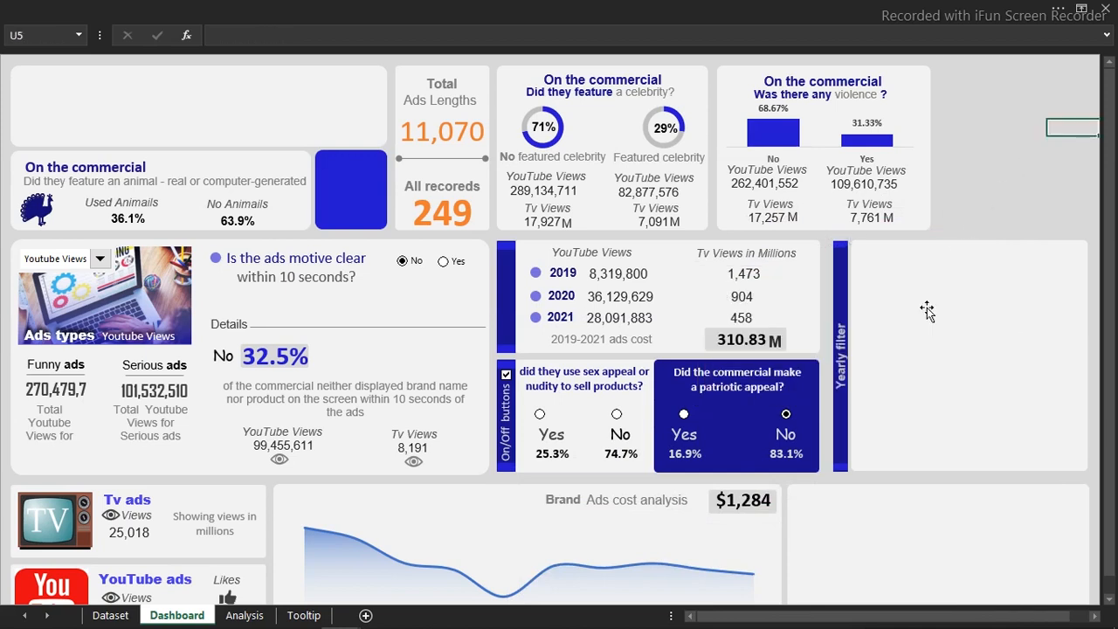
Step: Hide the formula bar and the row and column headings on the Tooltip sheet
click(304, 615)
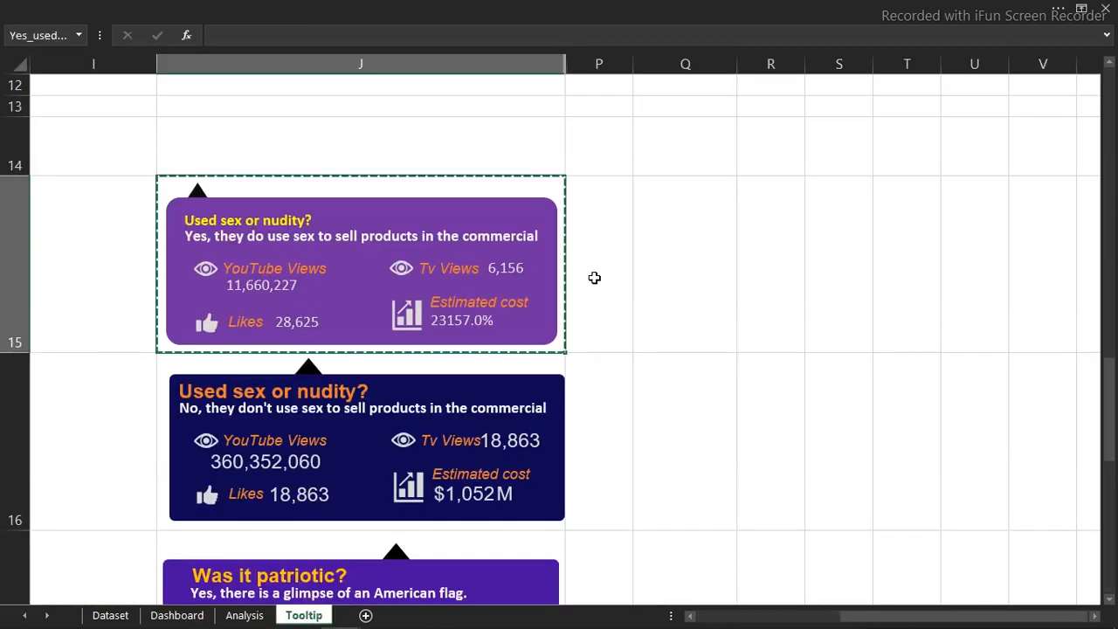
click(288, 7)
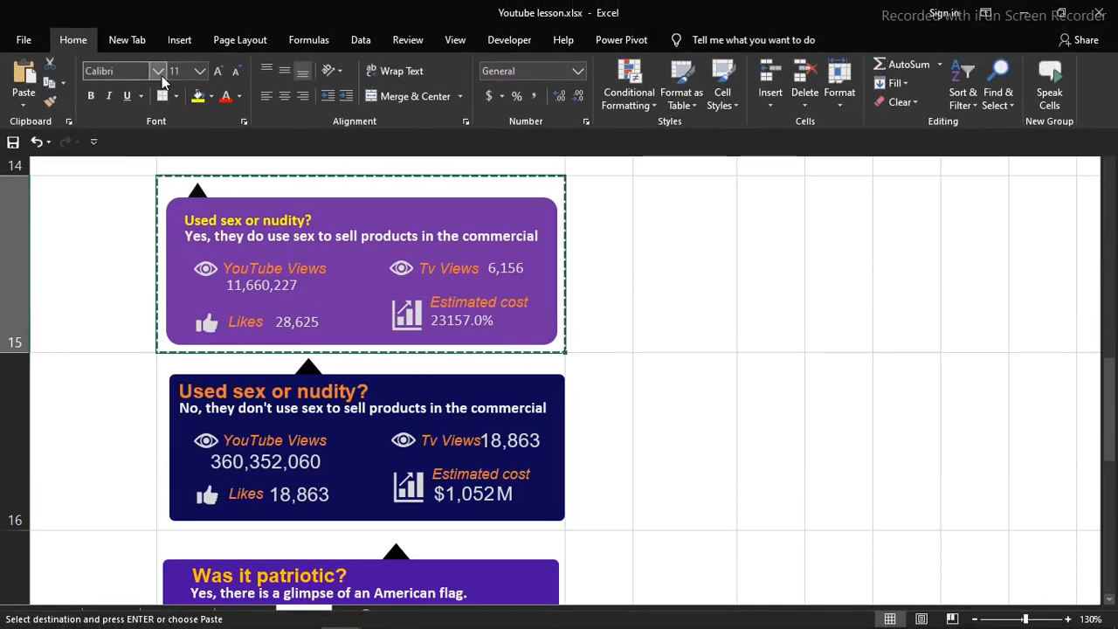
click(455, 39)
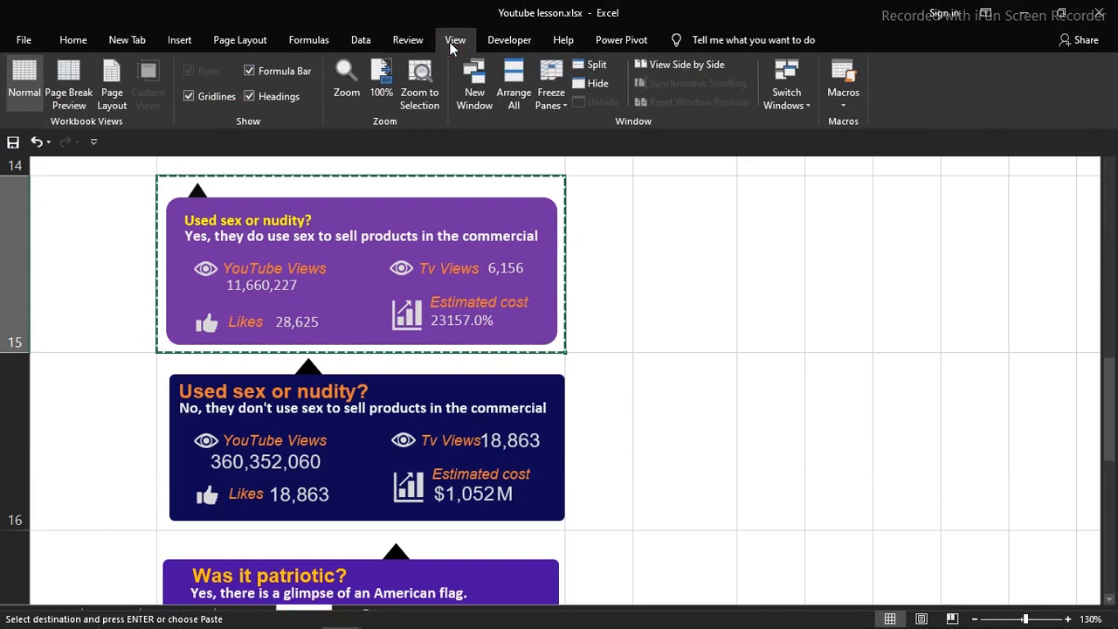
click(250, 71)
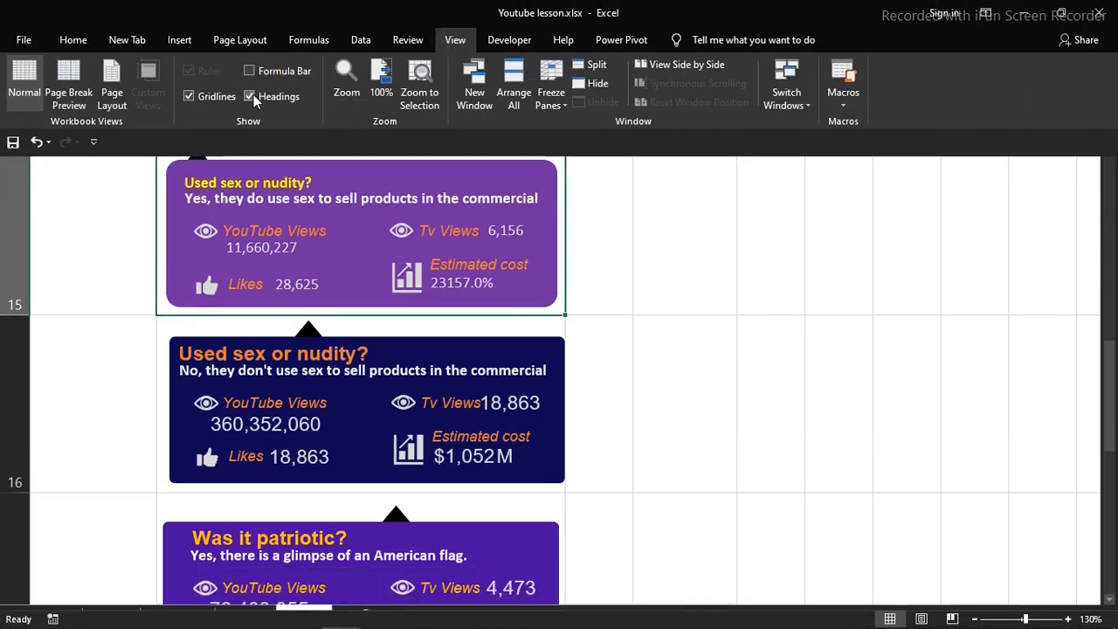
click(251, 96)
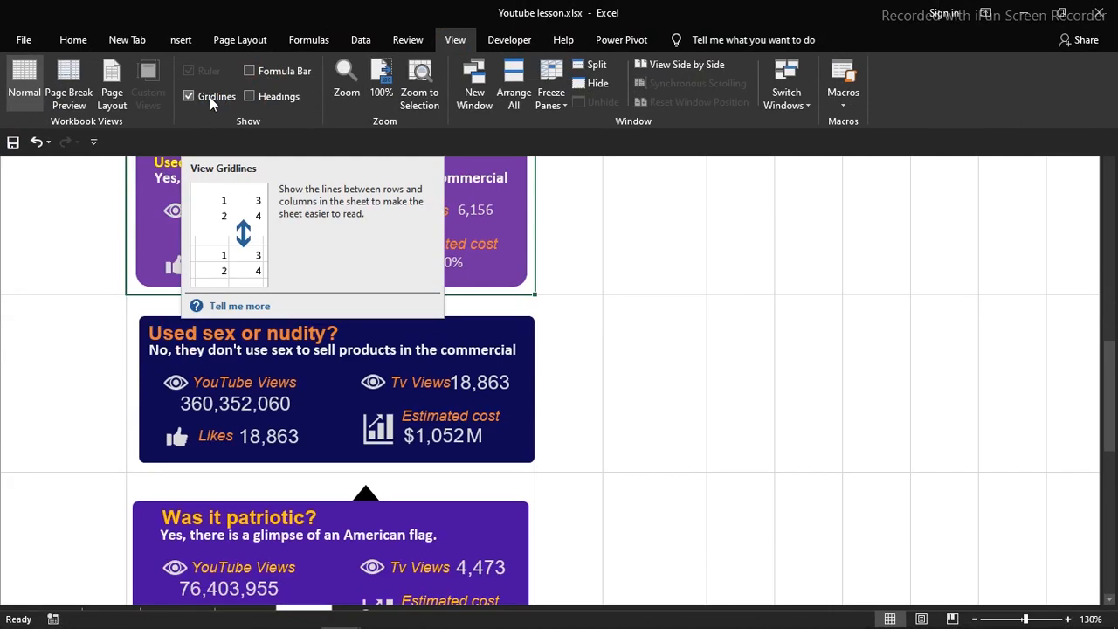
Step: Show the headings and formula bar again and turn off the gridlines on the Tooltip sheet
click(262, 94)
click(253, 70)
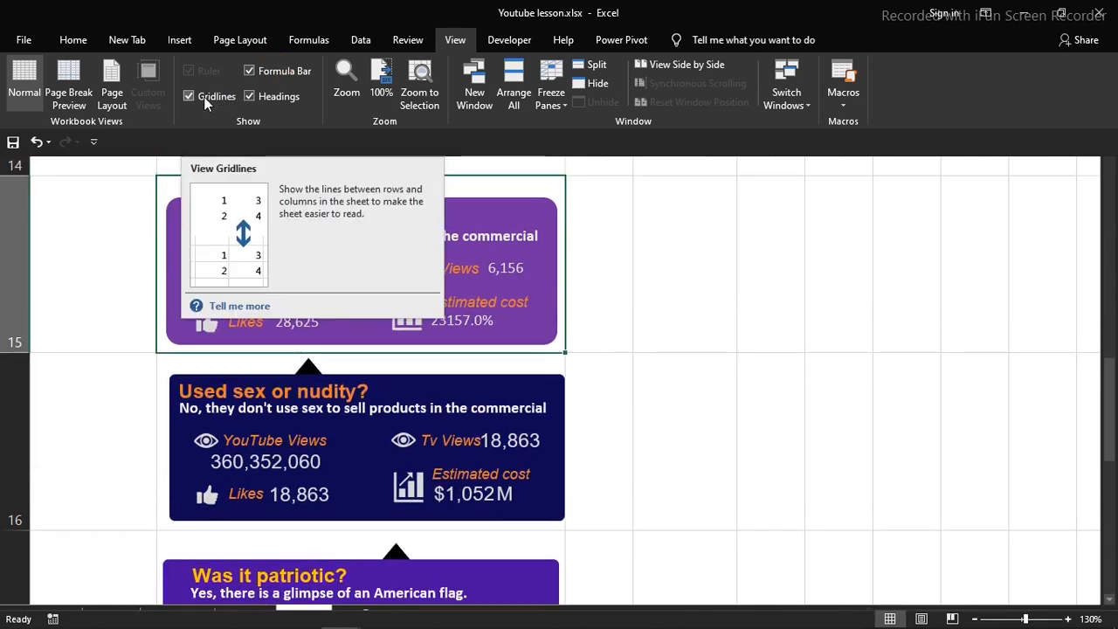
click(206, 98)
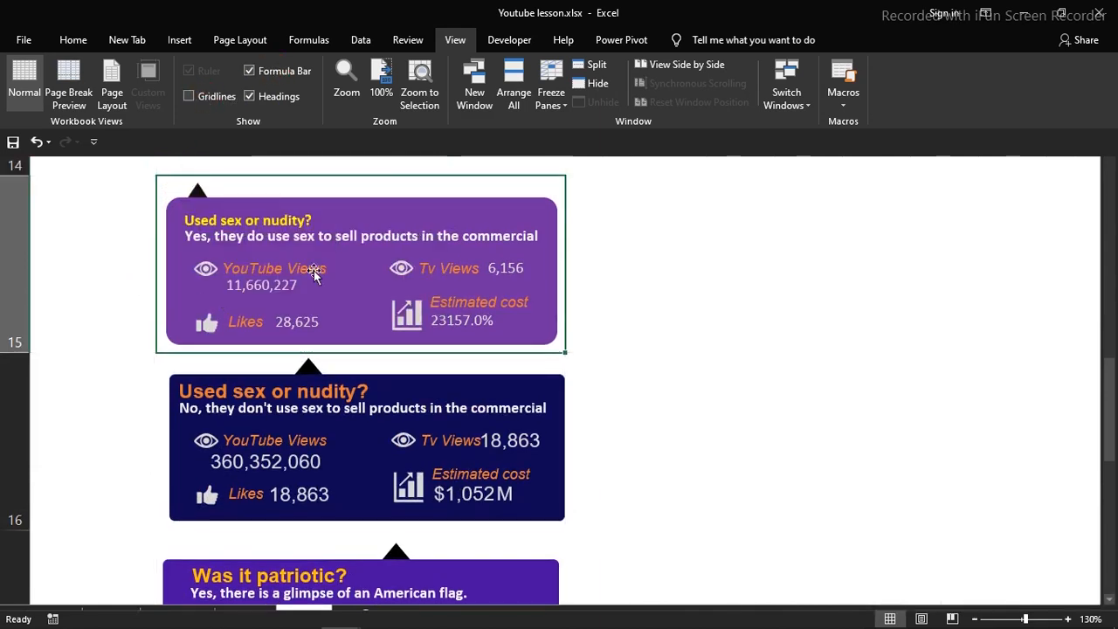
Step: Copy the tooltip cell for sex appeal Yes from the Tooltip sheet and paste it as a linked picture on the Dashboard sheet
key(ctrl+c)
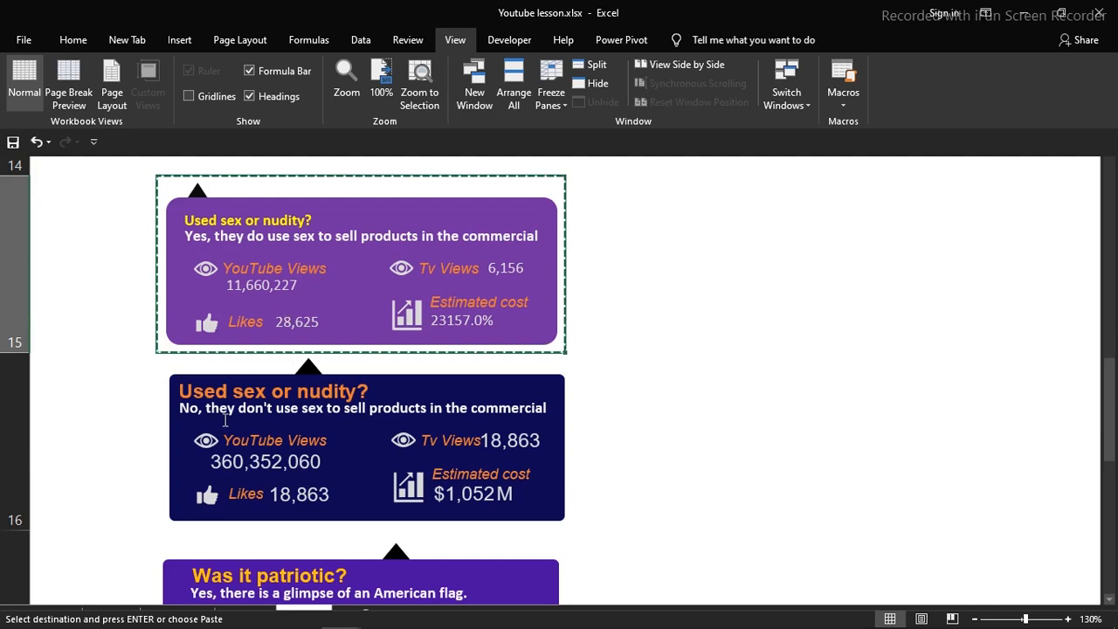
click(167, 566)
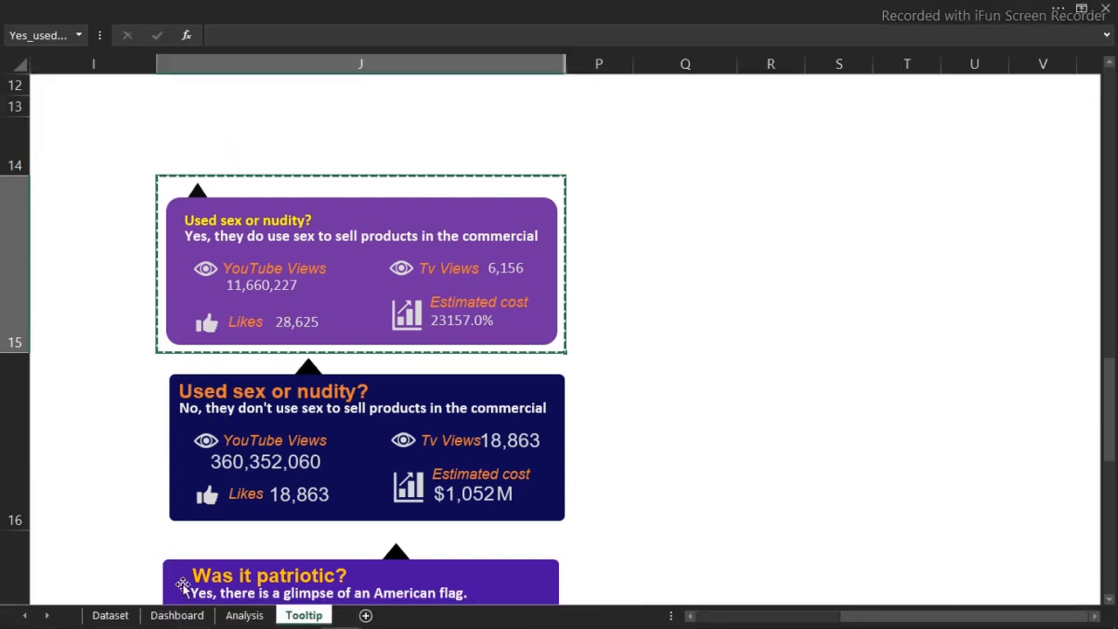
click(174, 614)
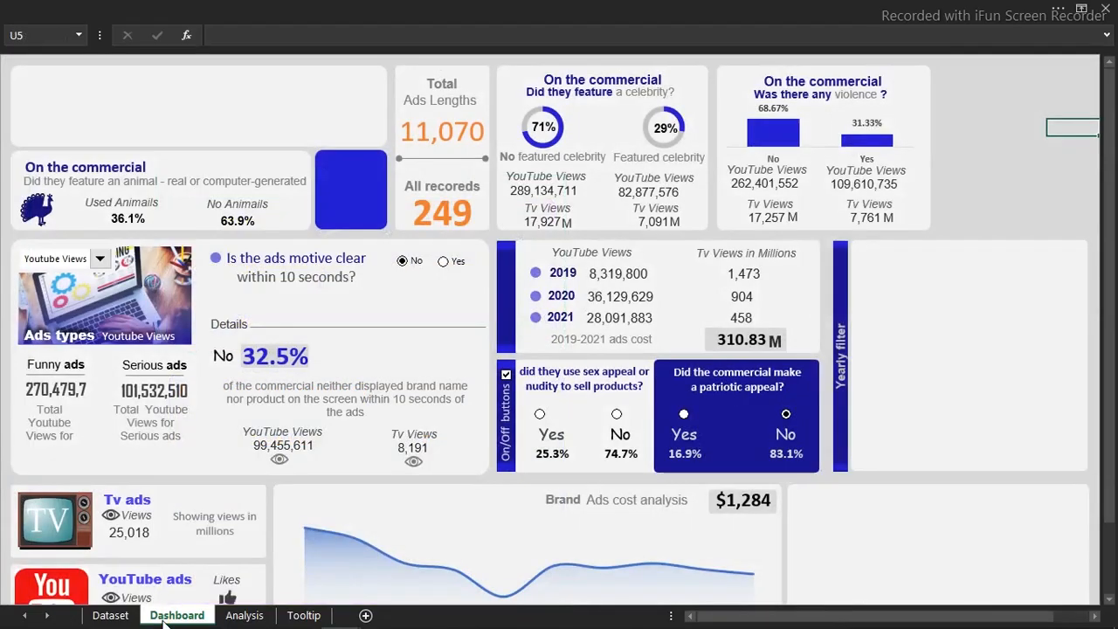
click(452, 7)
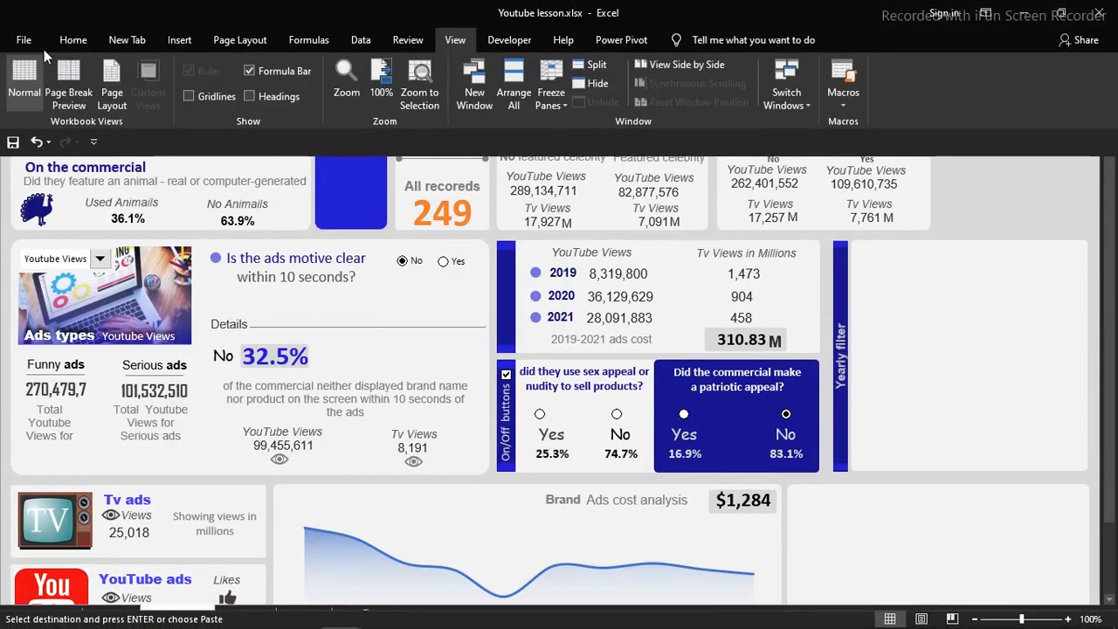
click(75, 42)
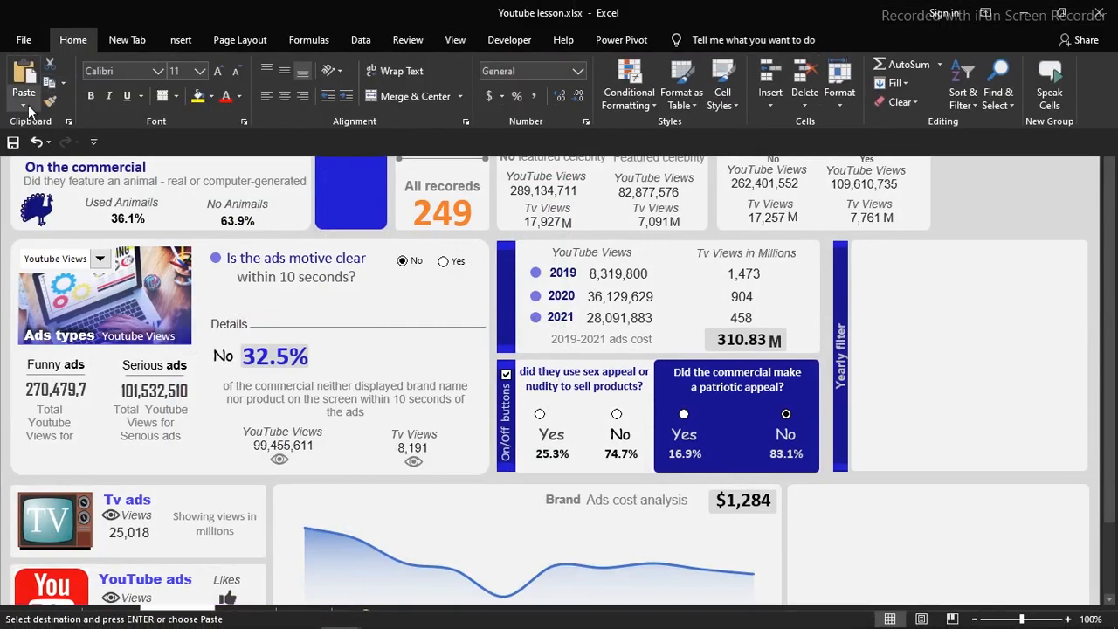
click(28, 106)
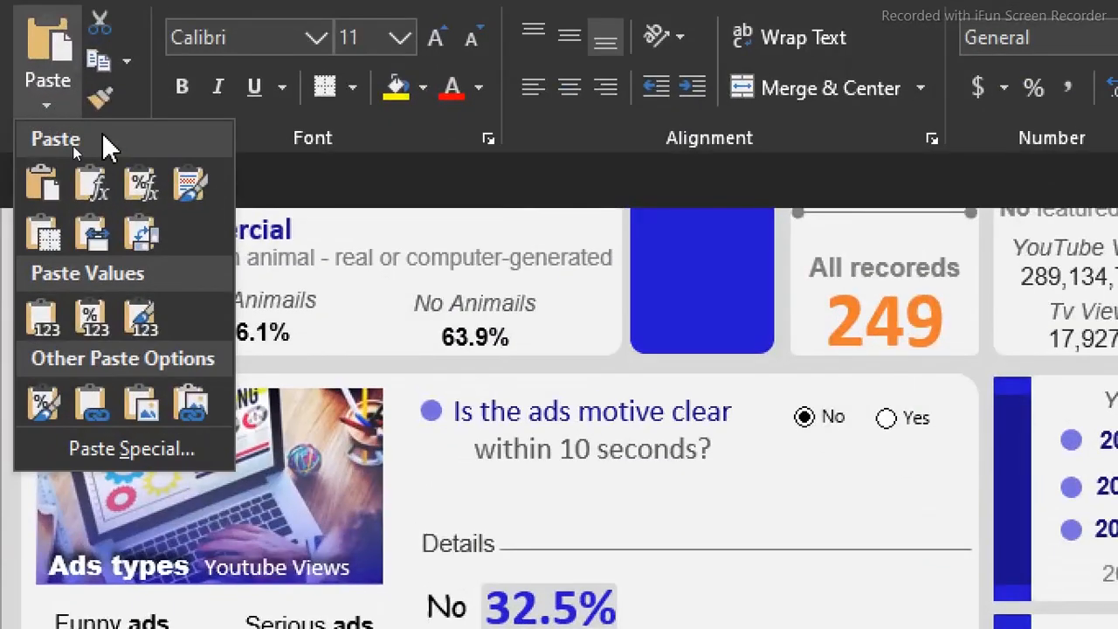
click(191, 406)
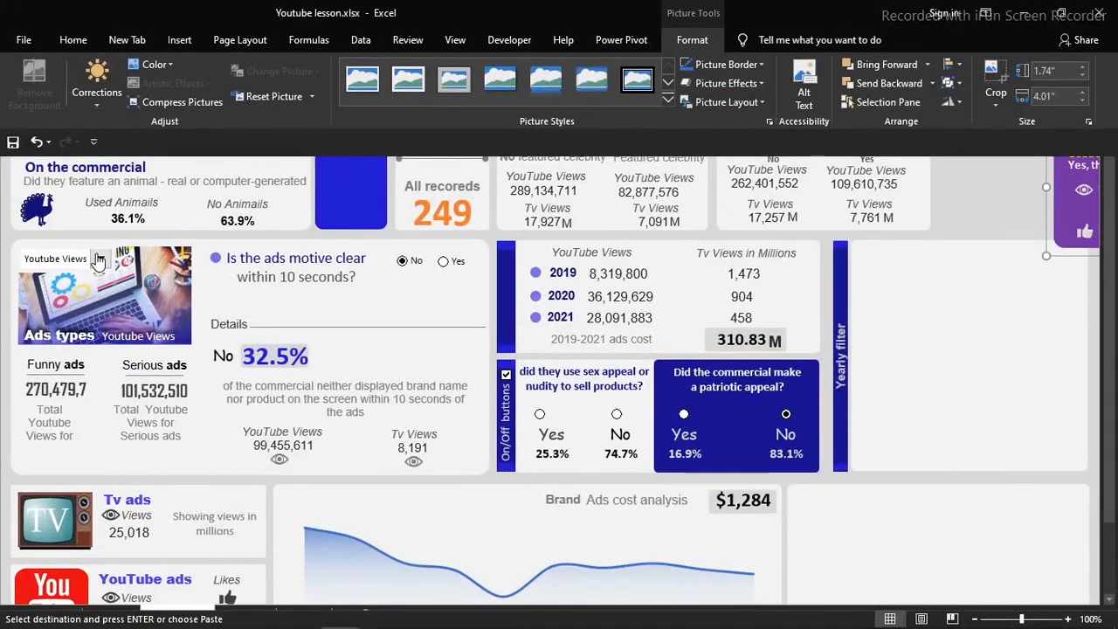
Step: Move the linked tooltip picture directly below the sex appeal and patriotic appeal panels, with its pointer under the sex appeal Yes option
click(1082, 260)
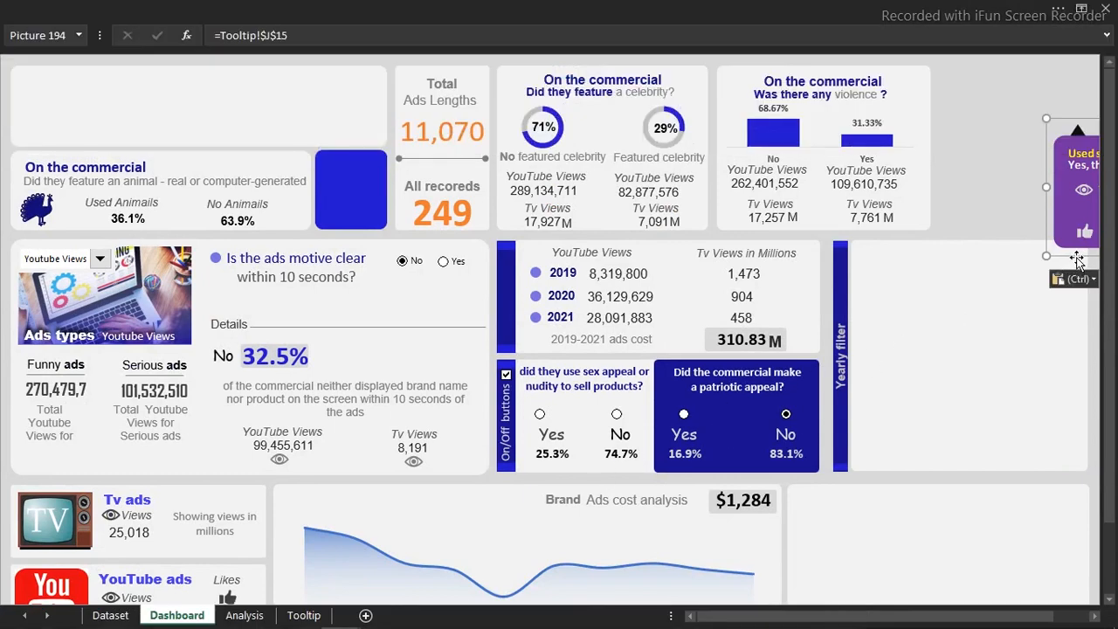
drag(888, 292, 535, 556)
drag(611, 556, 620, 515)
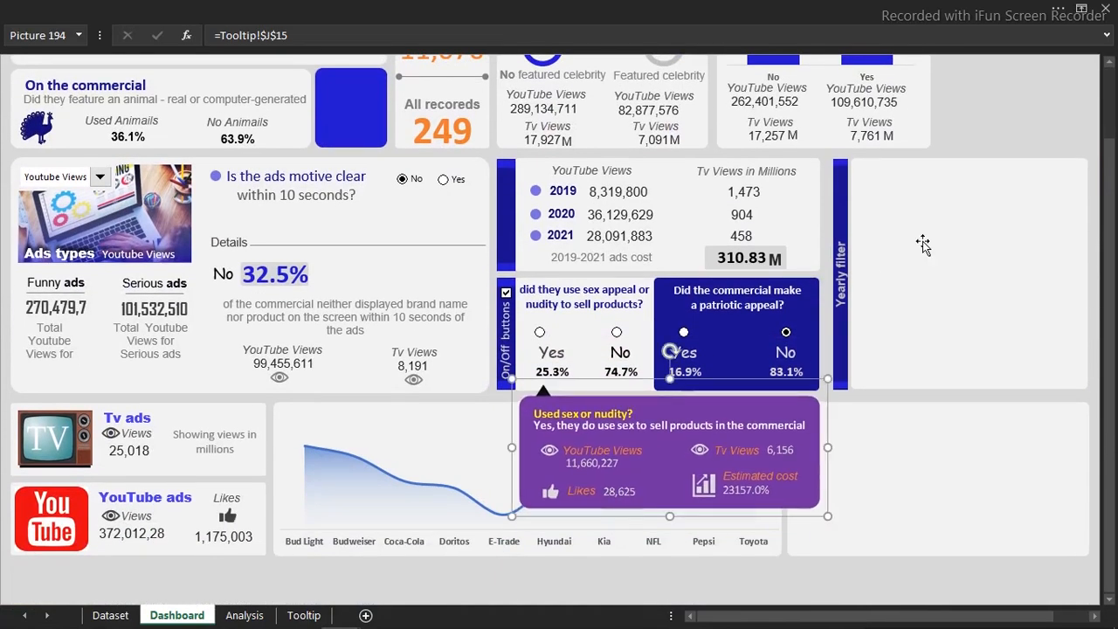
click(1017, 110)
Step: Try the On/Off check box and the option buttons of both appeal questions with the pasted picture, ending on Yes for patriotic appeal
click(507, 295)
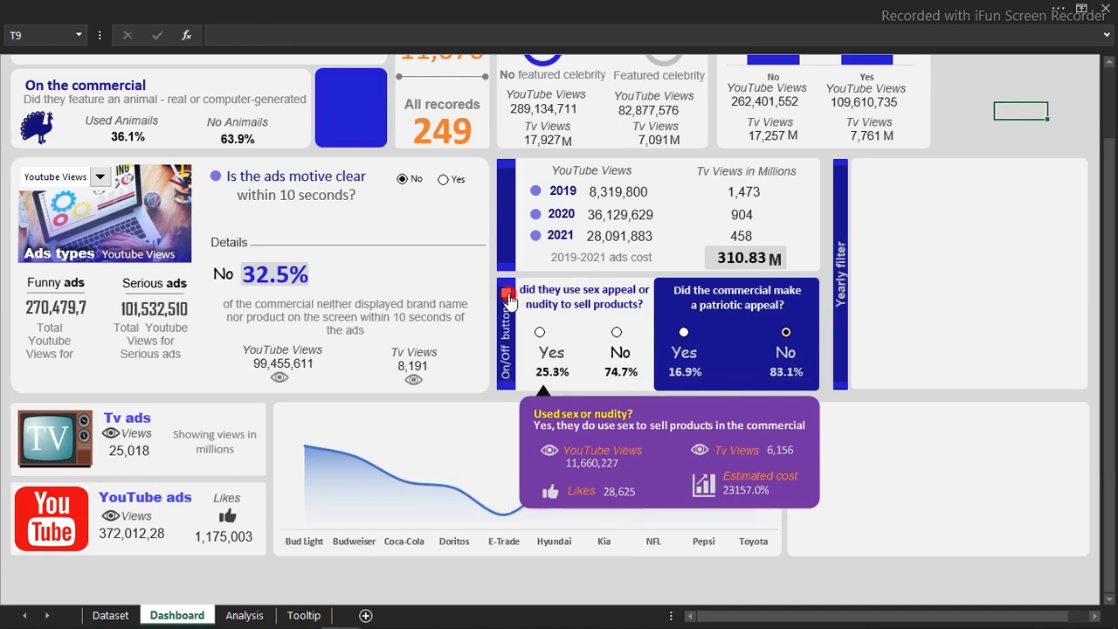
click(539, 333)
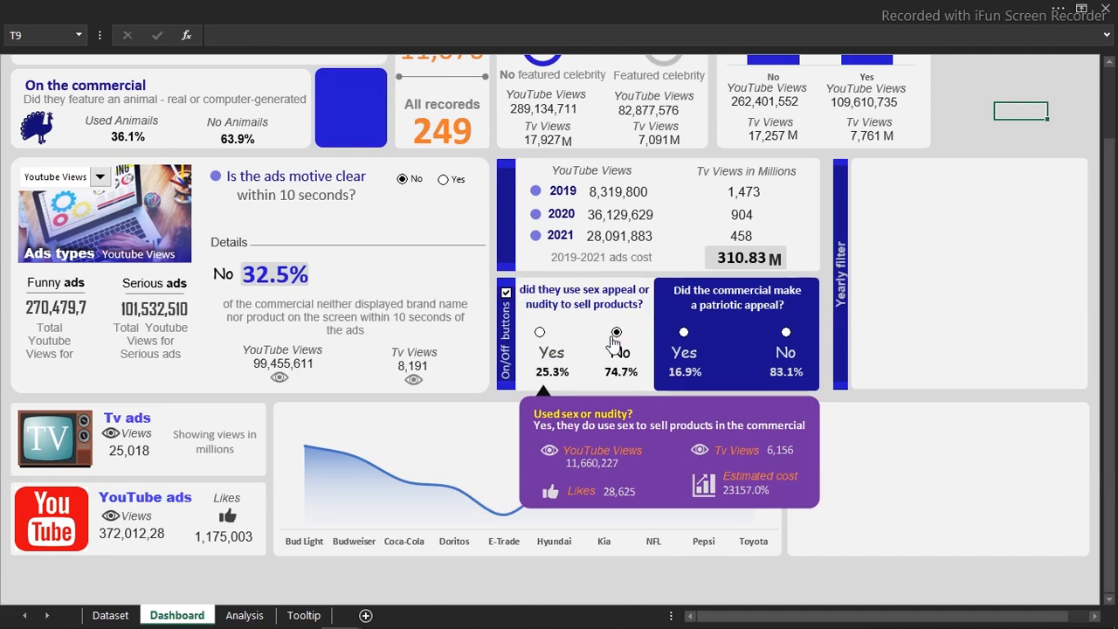
click(683, 332)
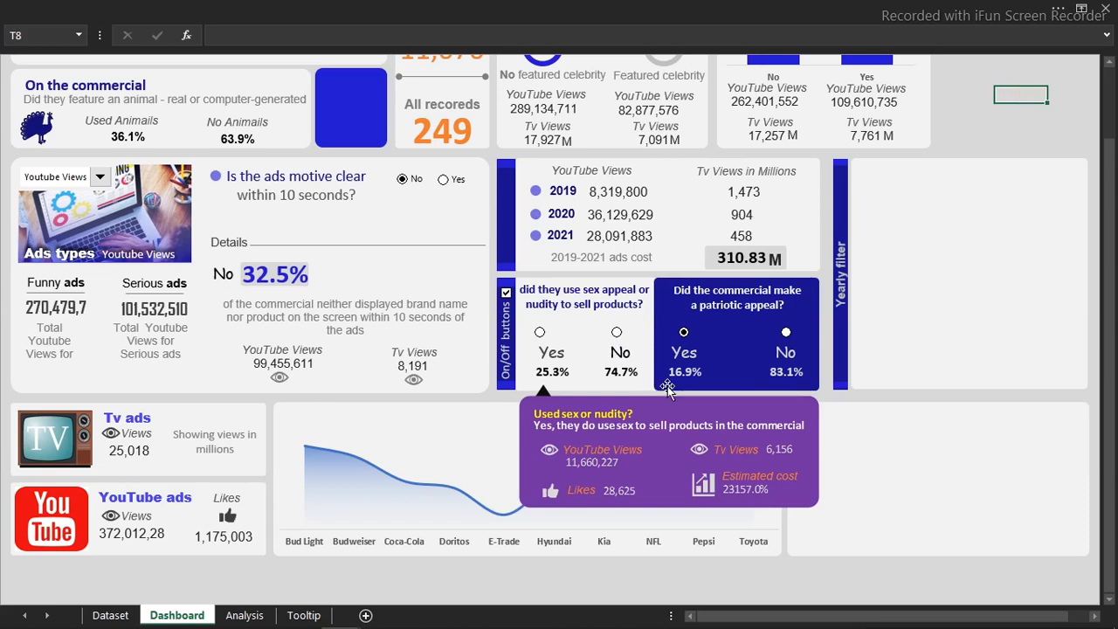
Step: Replace the linked picture's cell reference with the formula =Tooltip
click(659, 423)
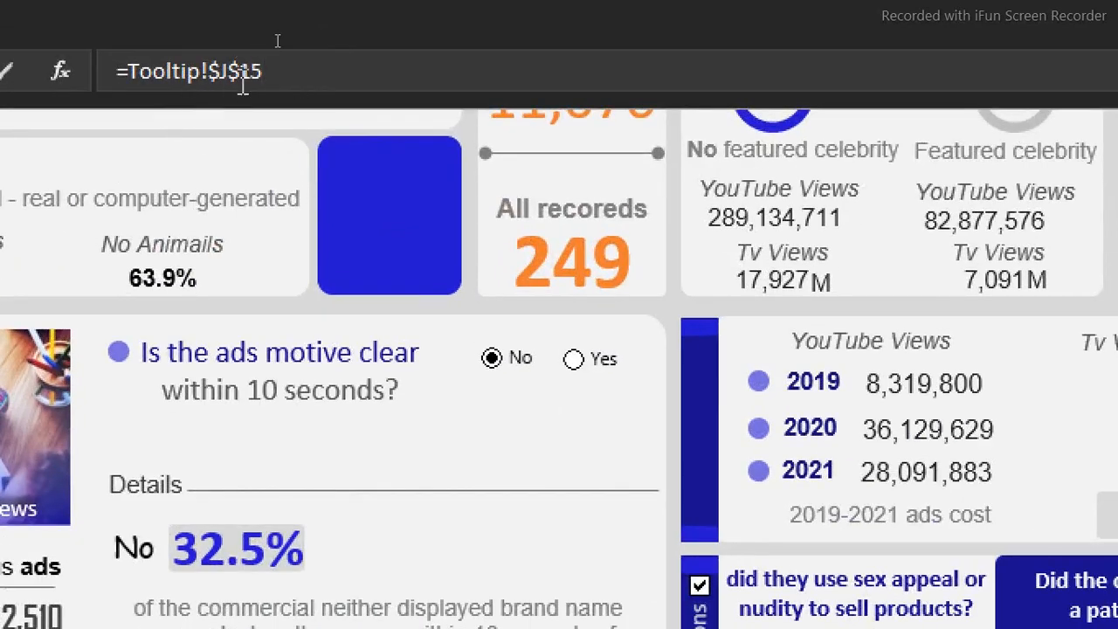
click(245, 81)
key(BackSpace)
key(BackSpace)
key(BackSpace)
key(BackSpace)
key(BackSpace)
key(BackSpace)
key(BackSpace)
key(BackSpace)
key(BackSpace)
key(BackSpace)
key(BackSpace)
key(BackSpace)
key(BackSpace)
key(BackSpace)
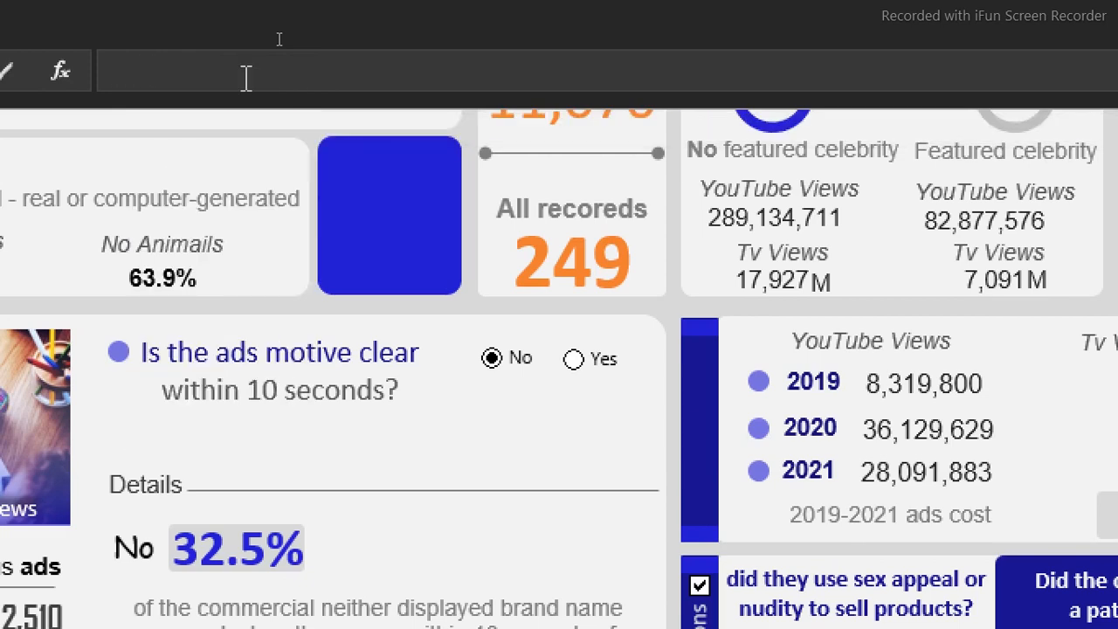
text(=to)
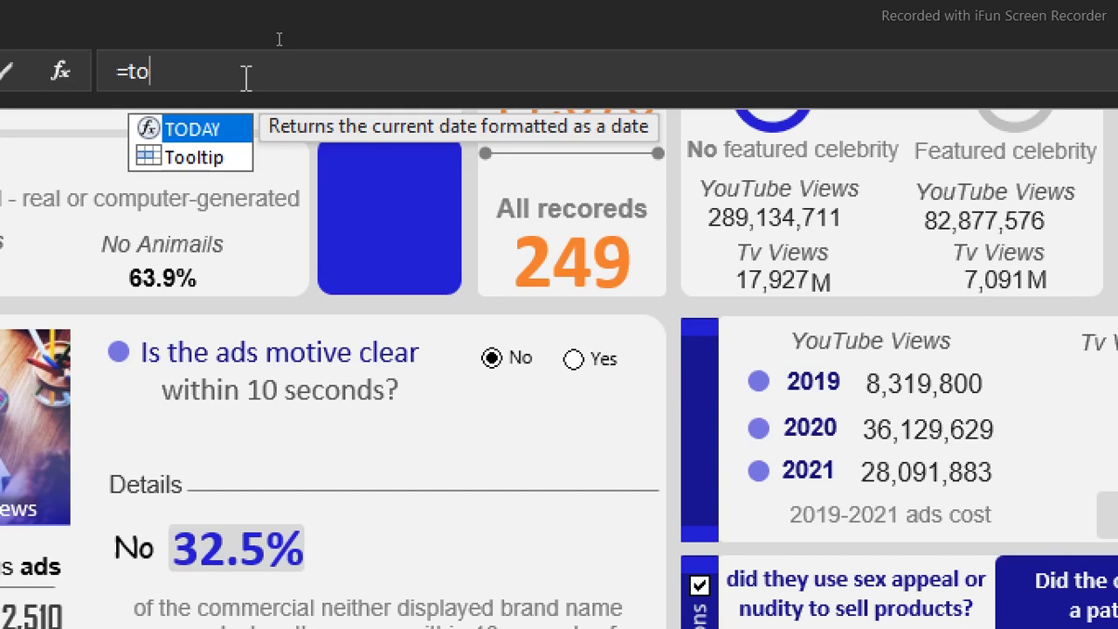
key(Down)
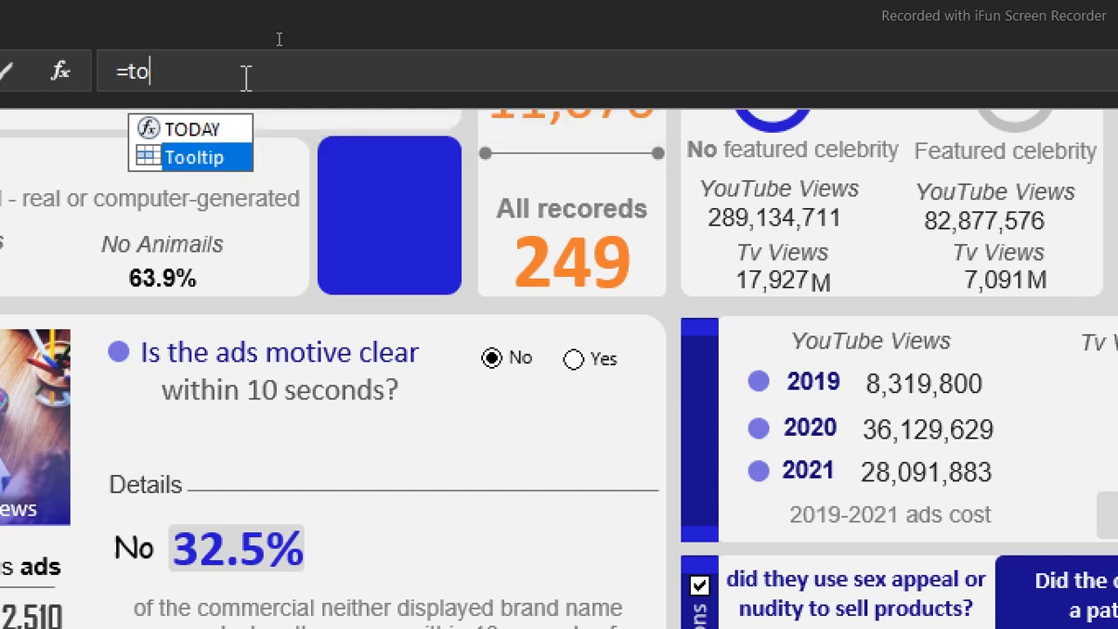
key(Tab)
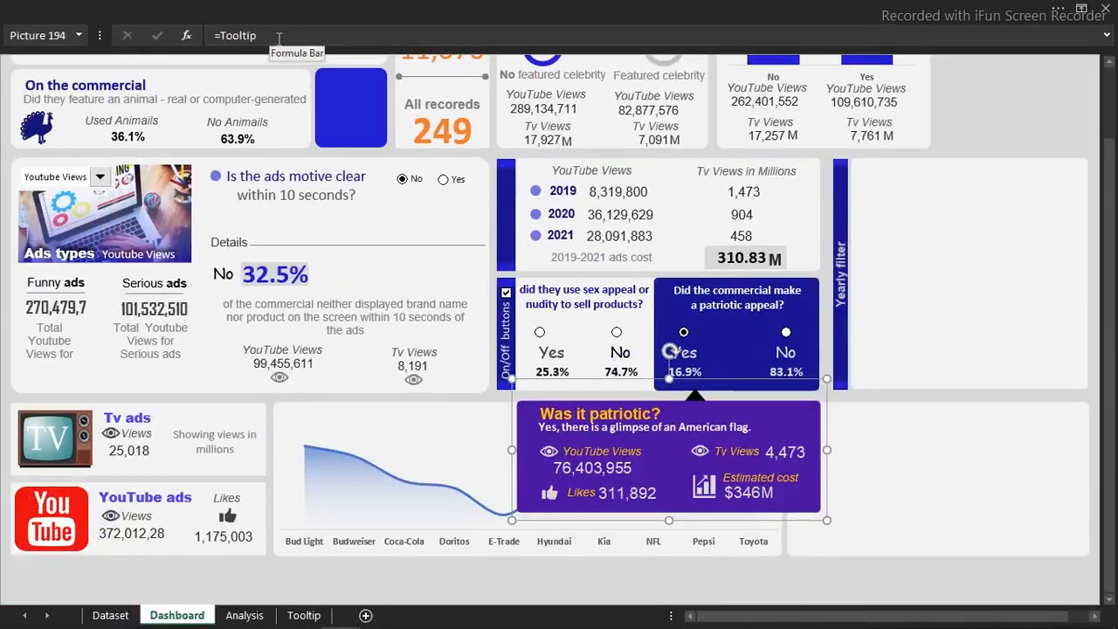
click(978, 127)
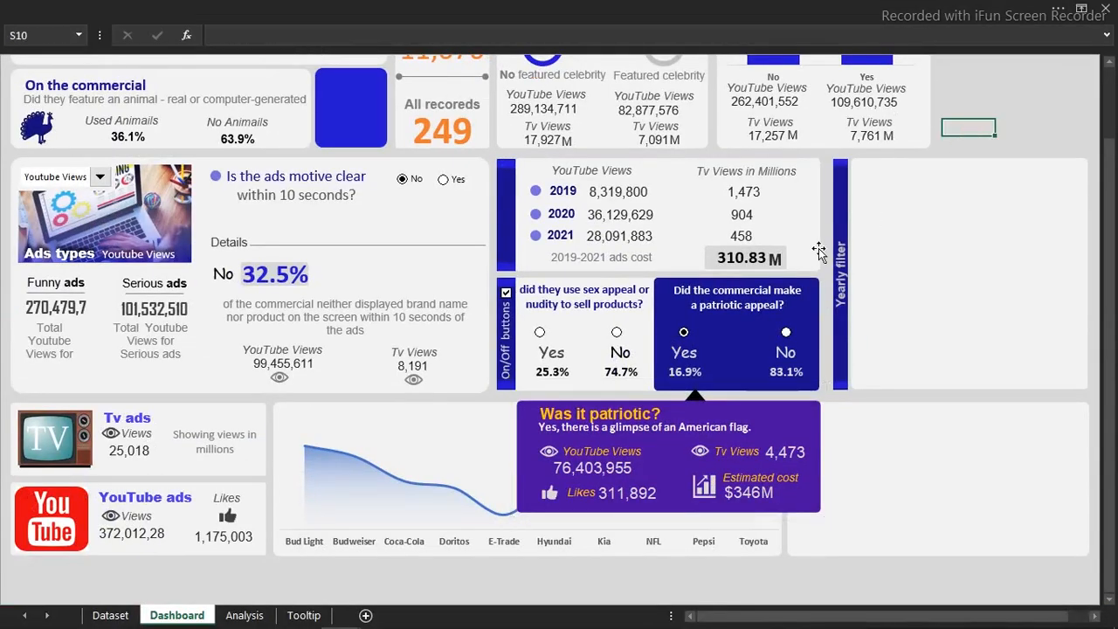
Step: Test the dynamic tooltip with the Yes and No options of both appeal questions, and switch it off with the On/Off check box
click(786, 331)
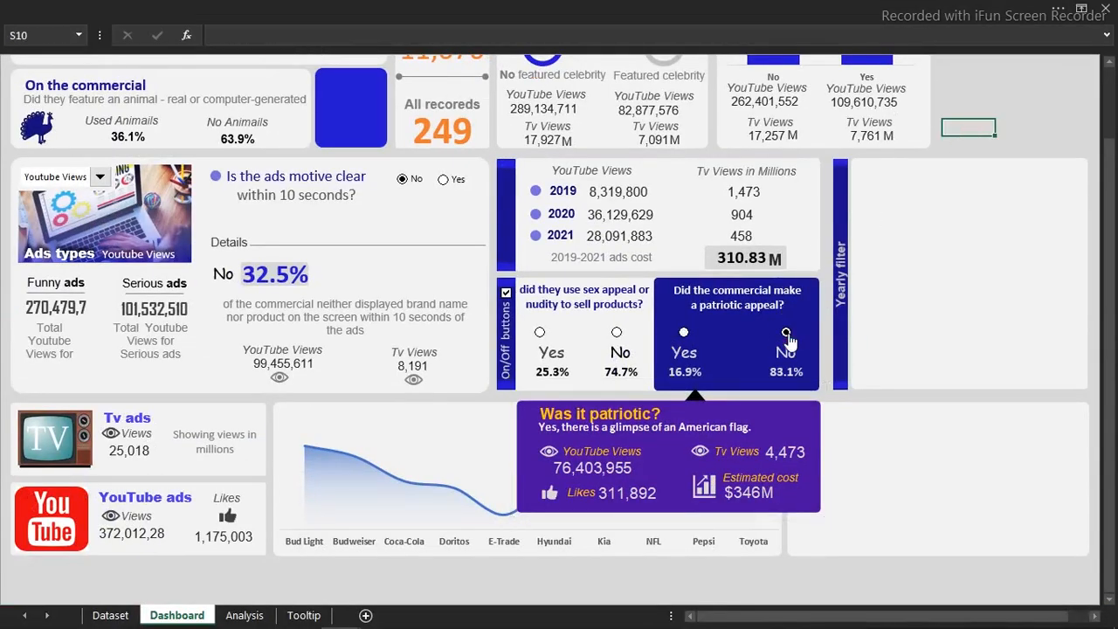
click(688, 333)
click(616, 336)
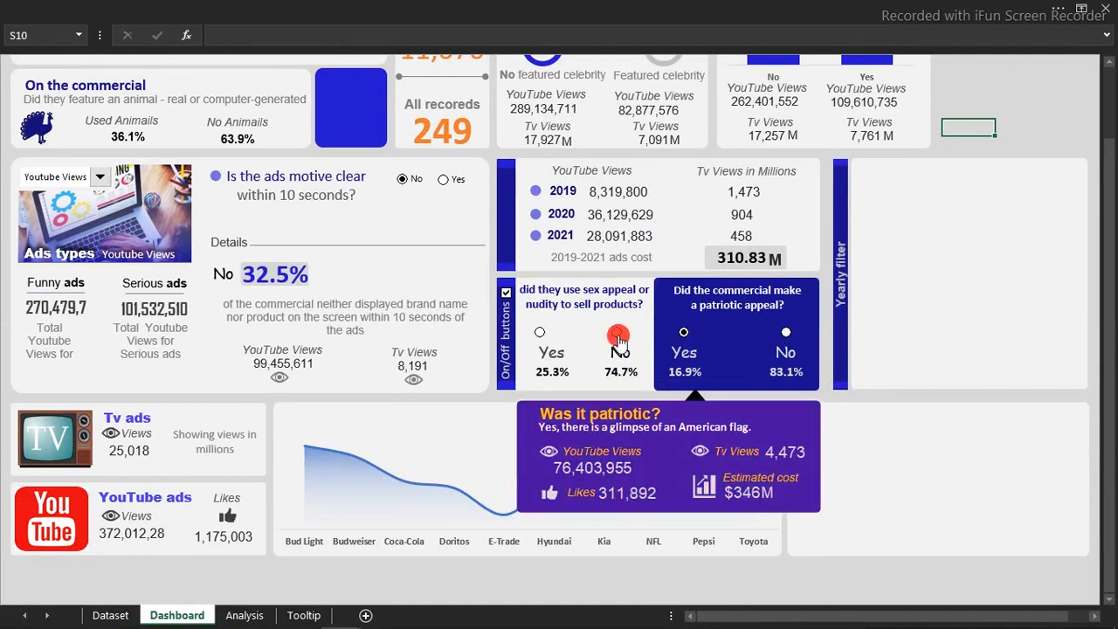
click(540, 333)
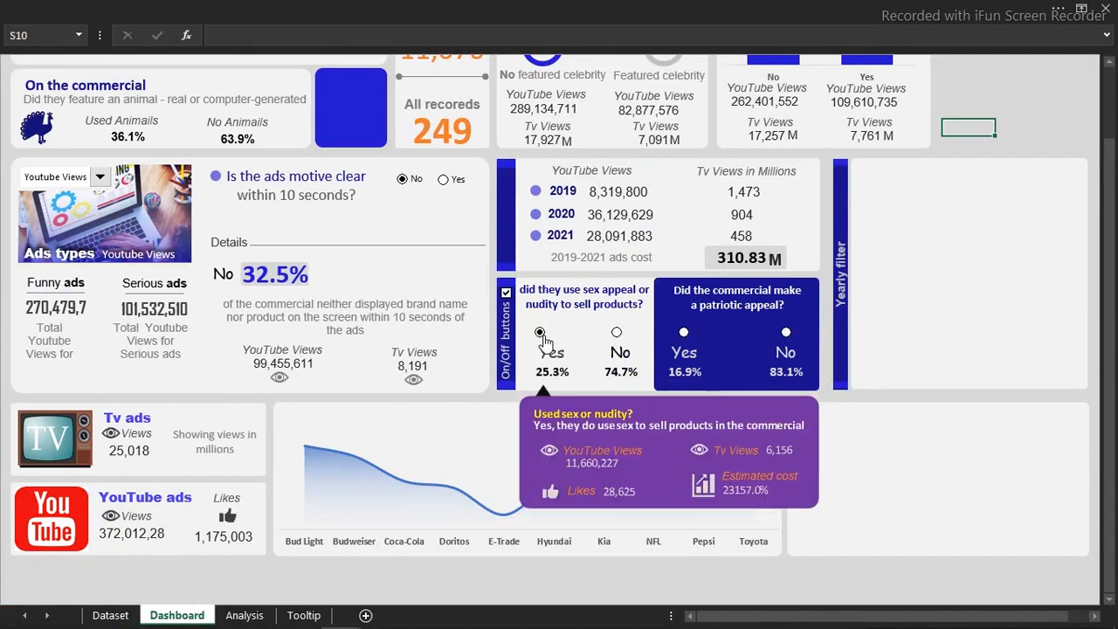
click(617, 335)
click(688, 346)
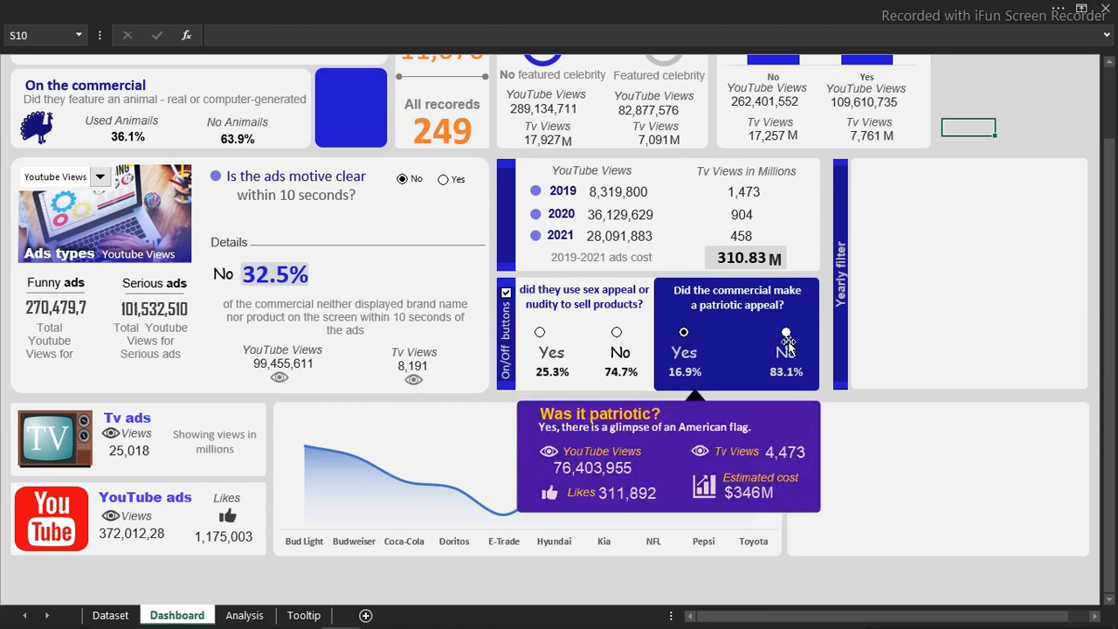
click(787, 344)
click(506, 294)
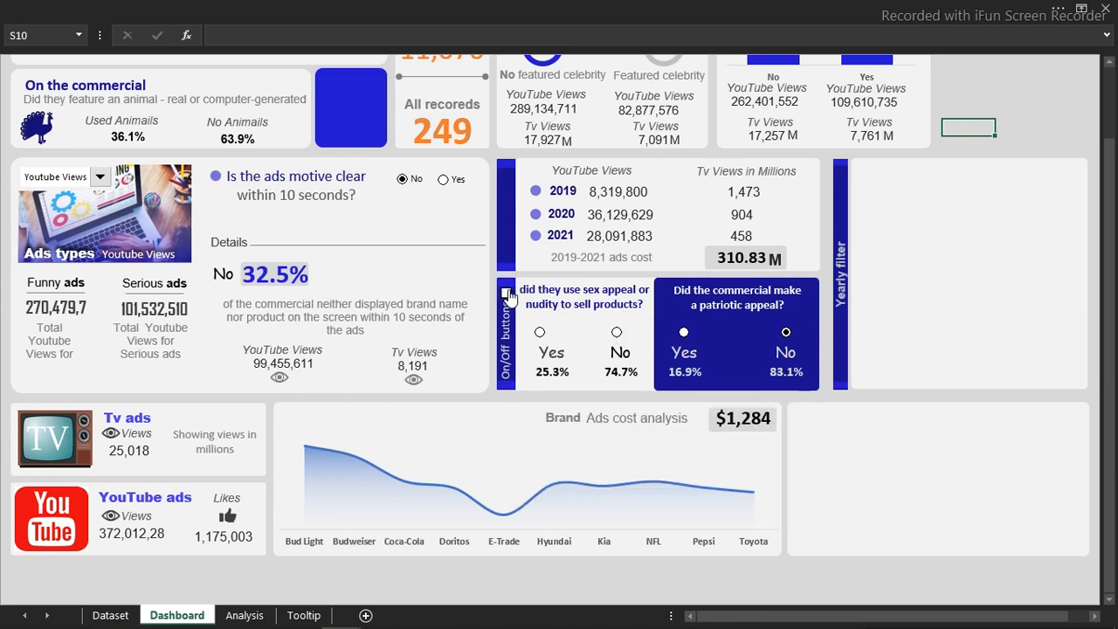
Step: Switch to the superbowl_commercials Dashboard workbook and open its Dashboard sheet
mouse_move(343, 618)
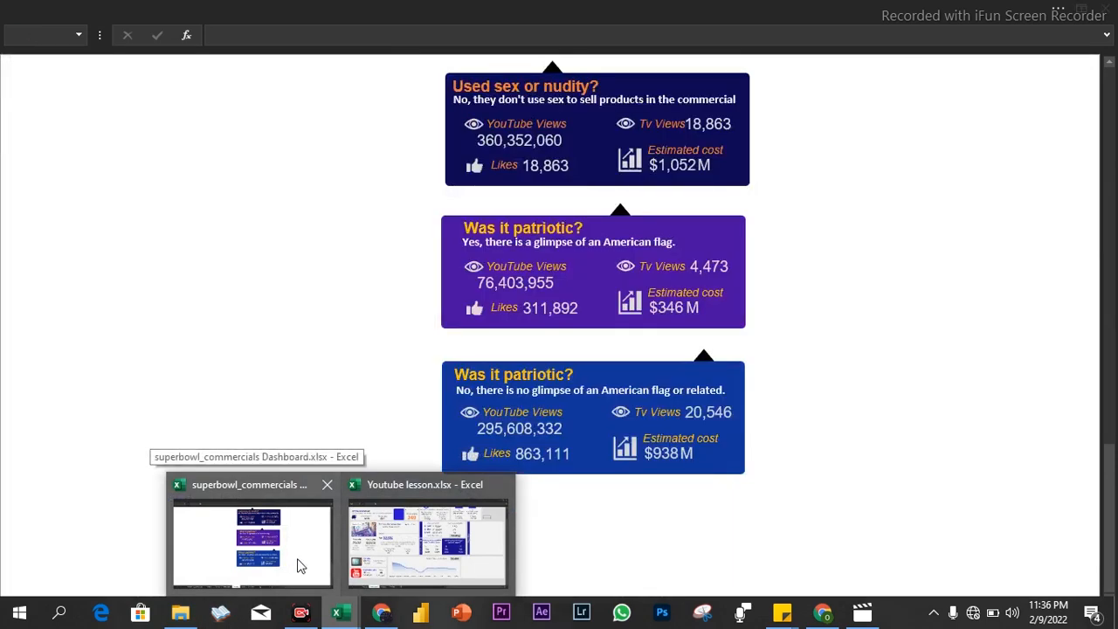
click(297, 565)
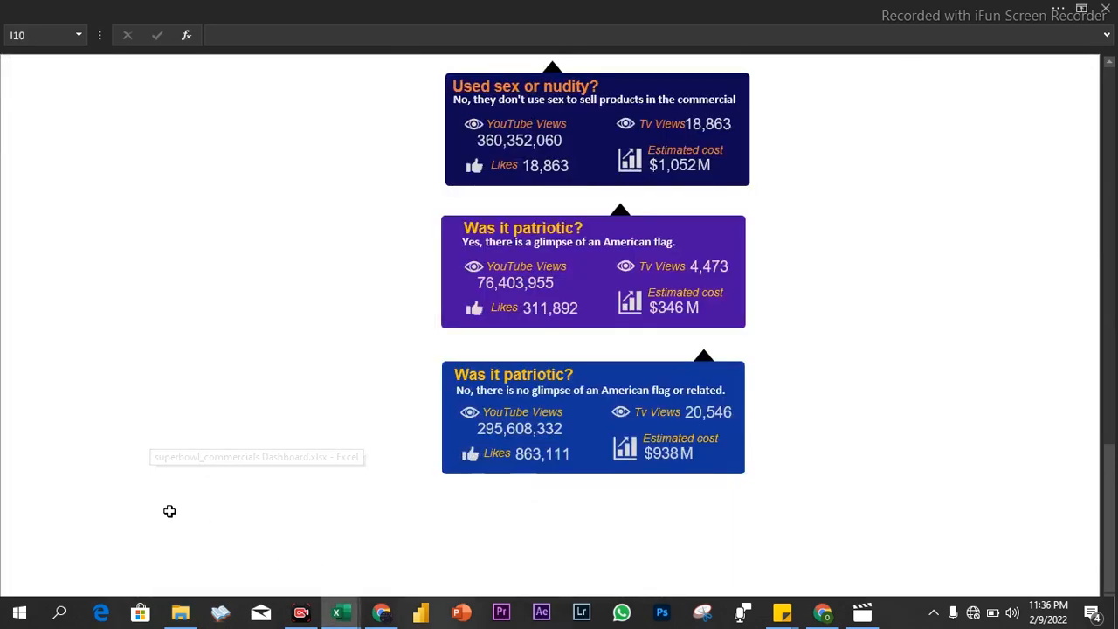
click(145, 504)
click(350, 615)
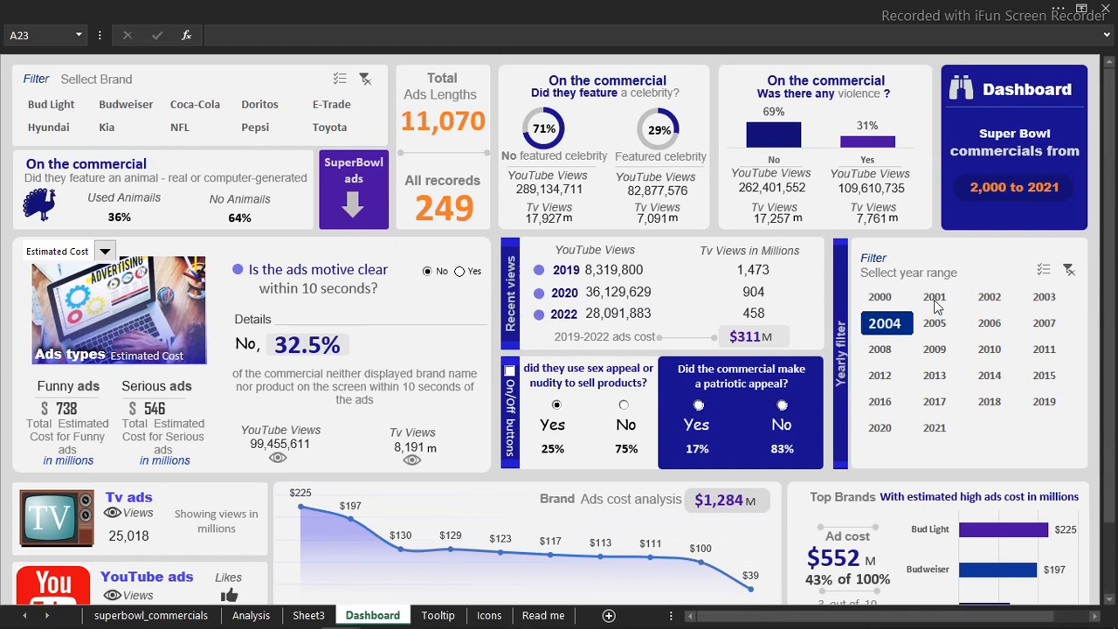
Step: Turn on the finished dashboard's tooltip check box and try the sex appeal Yes and No options and the patriotic appeal Yes option
click(783, 405)
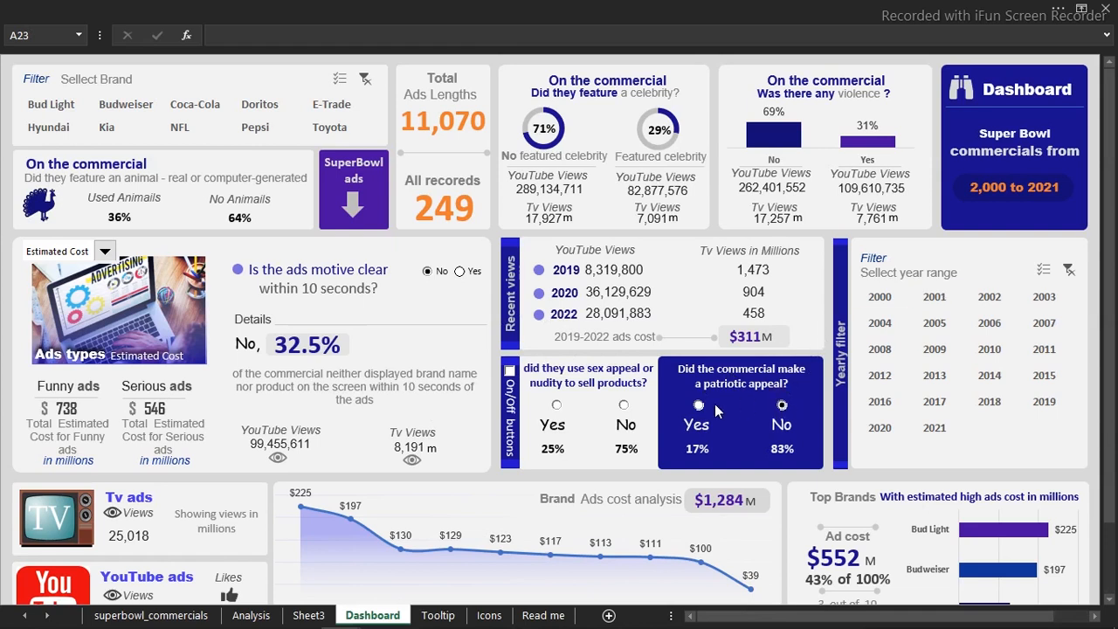
click(510, 371)
click(557, 406)
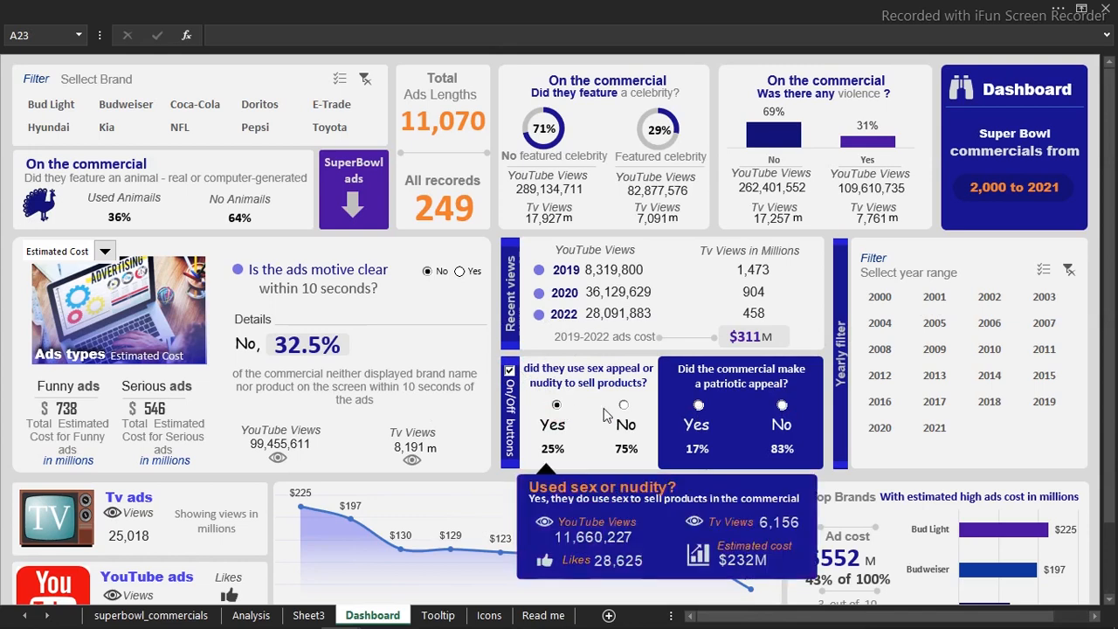
click(623, 405)
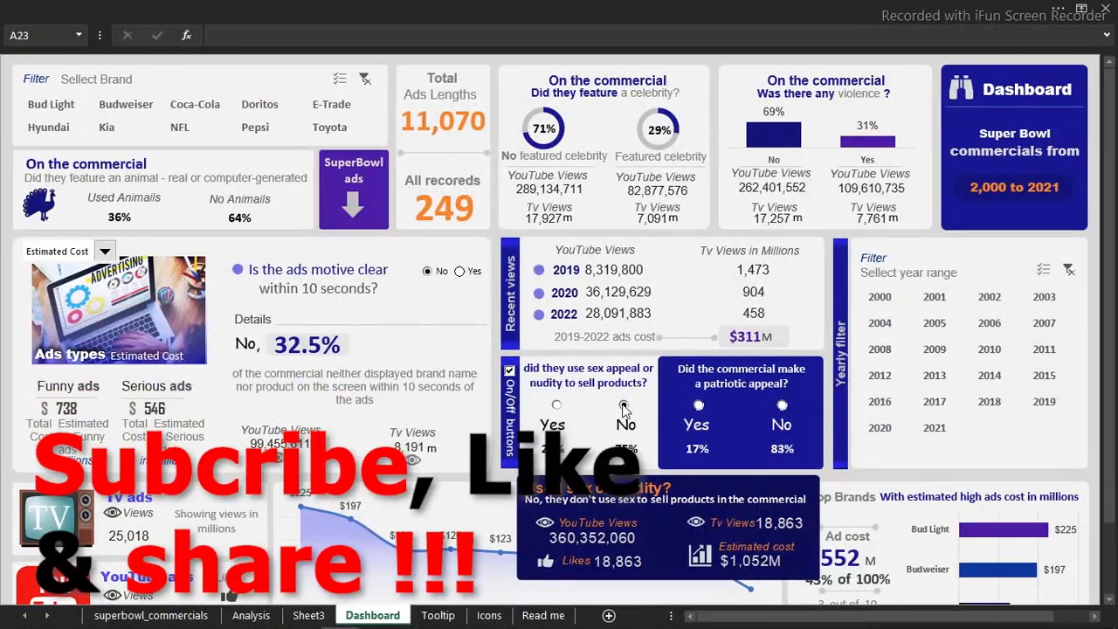
click(706, 405)
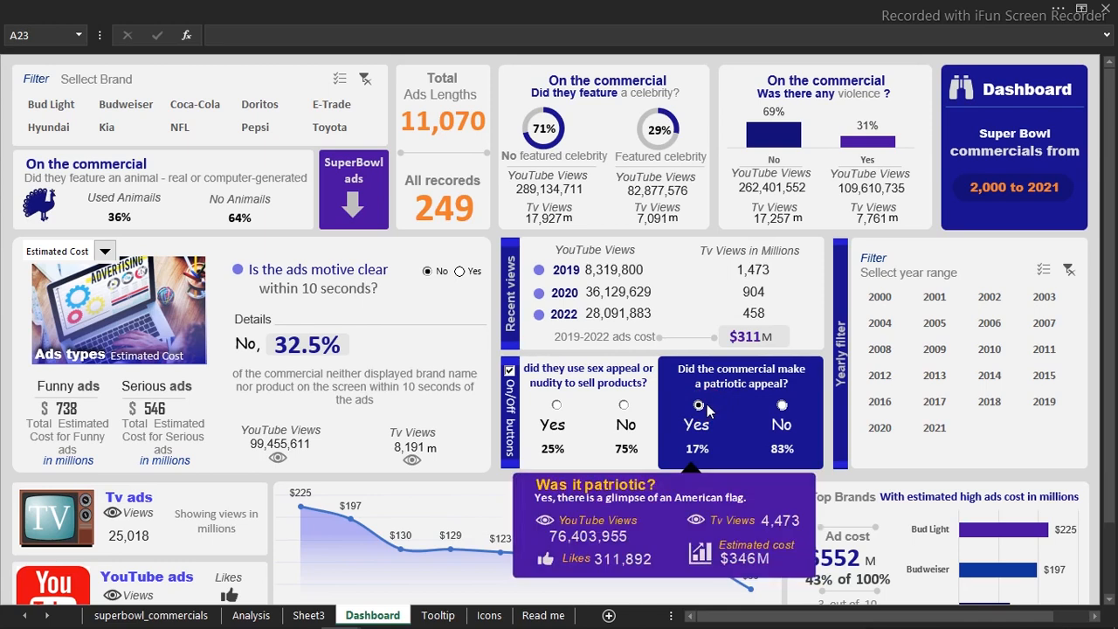